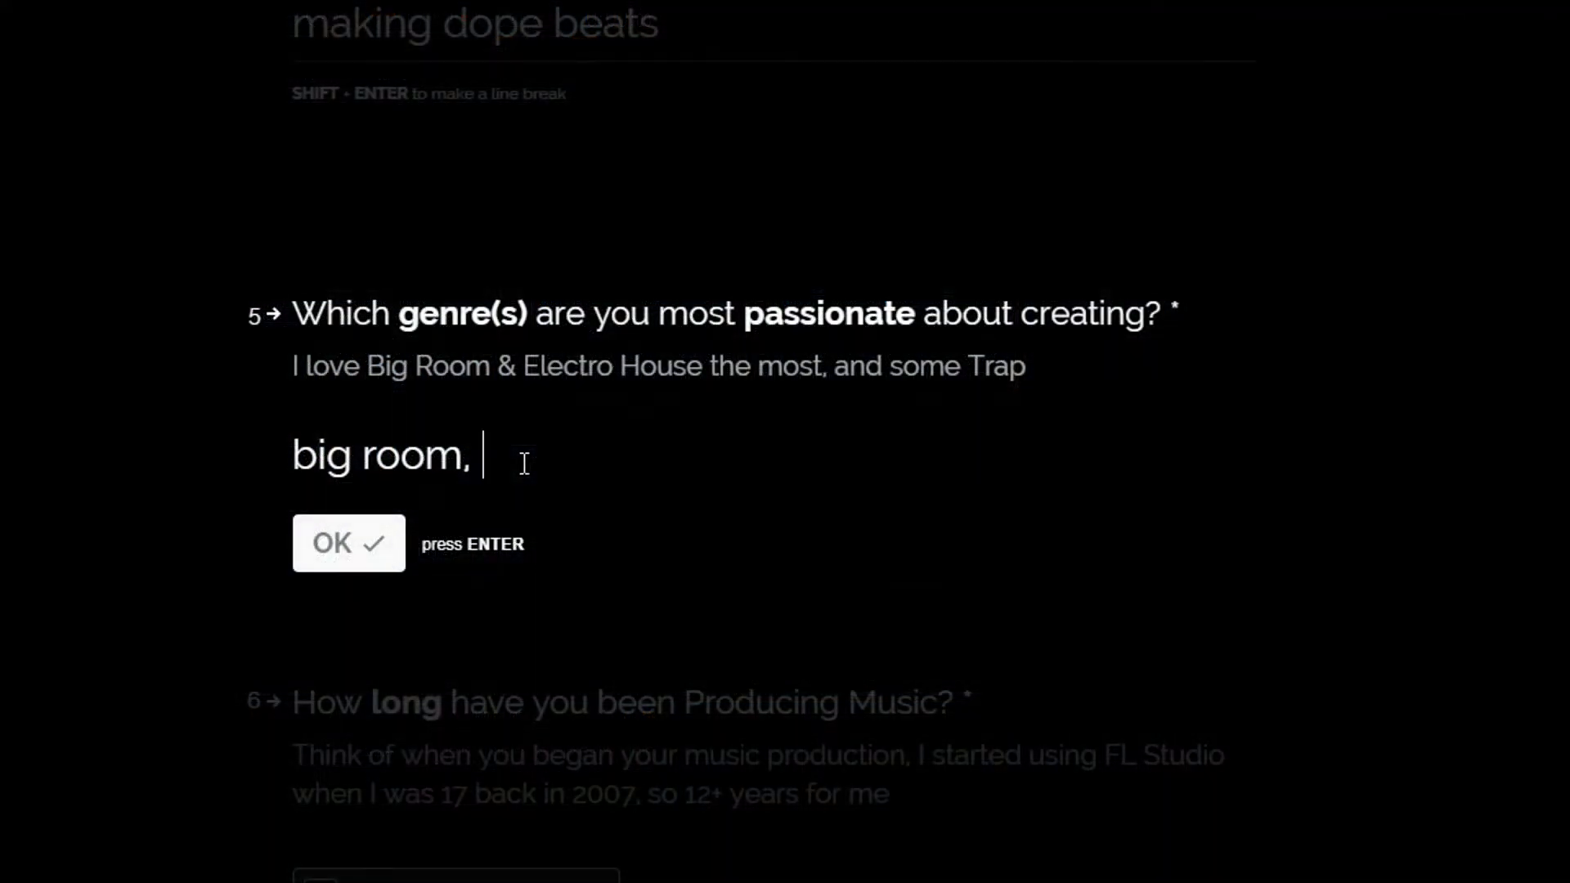
# Answer the genre question with "big room, electro house" and choose 4 - 7 Years of music production experience.
pyautogui.moveTo(522, 463); pyautogui.dragTo(208, 456)
pyautogui.press('BackSpace')
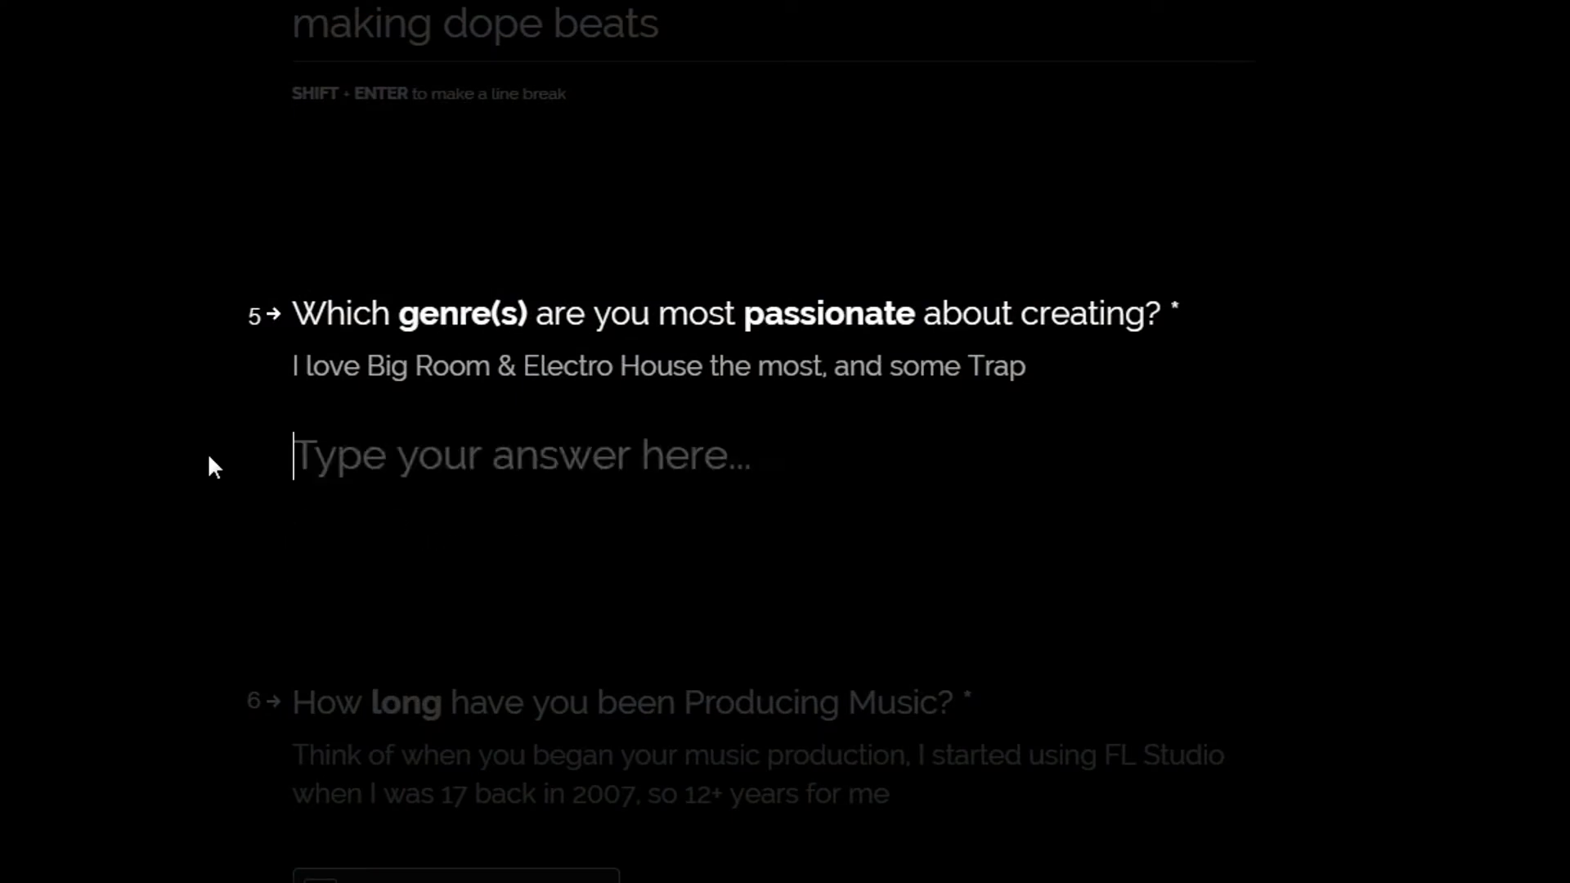
pyautogui.write('big room, ')
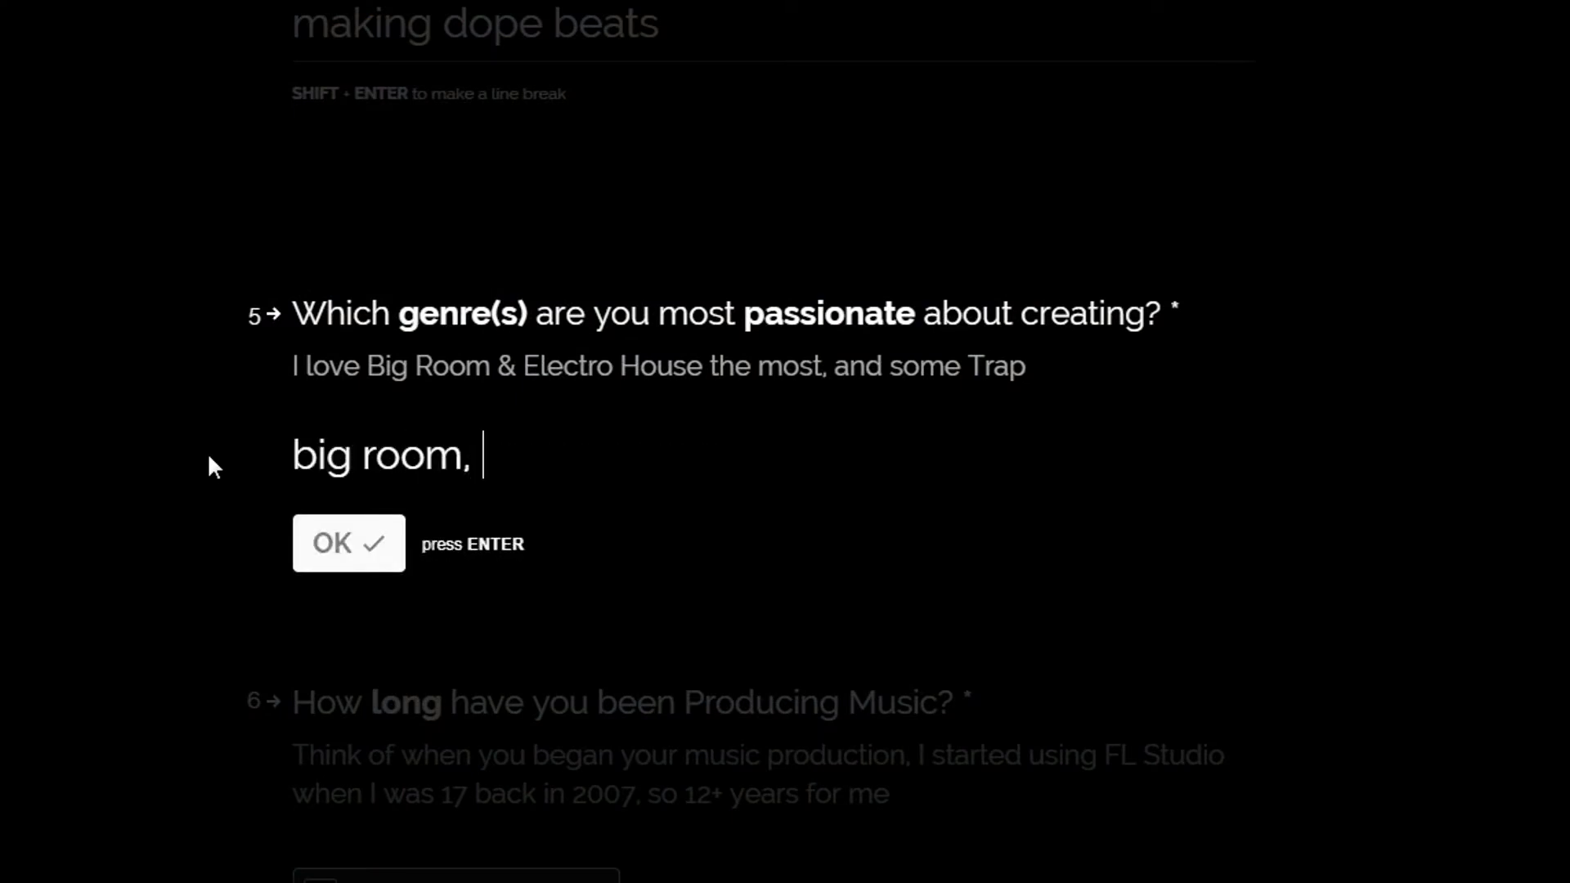
pyautogui.write('m')
pyautogui.press('BackSpace')
pyautogui.write('electro house')
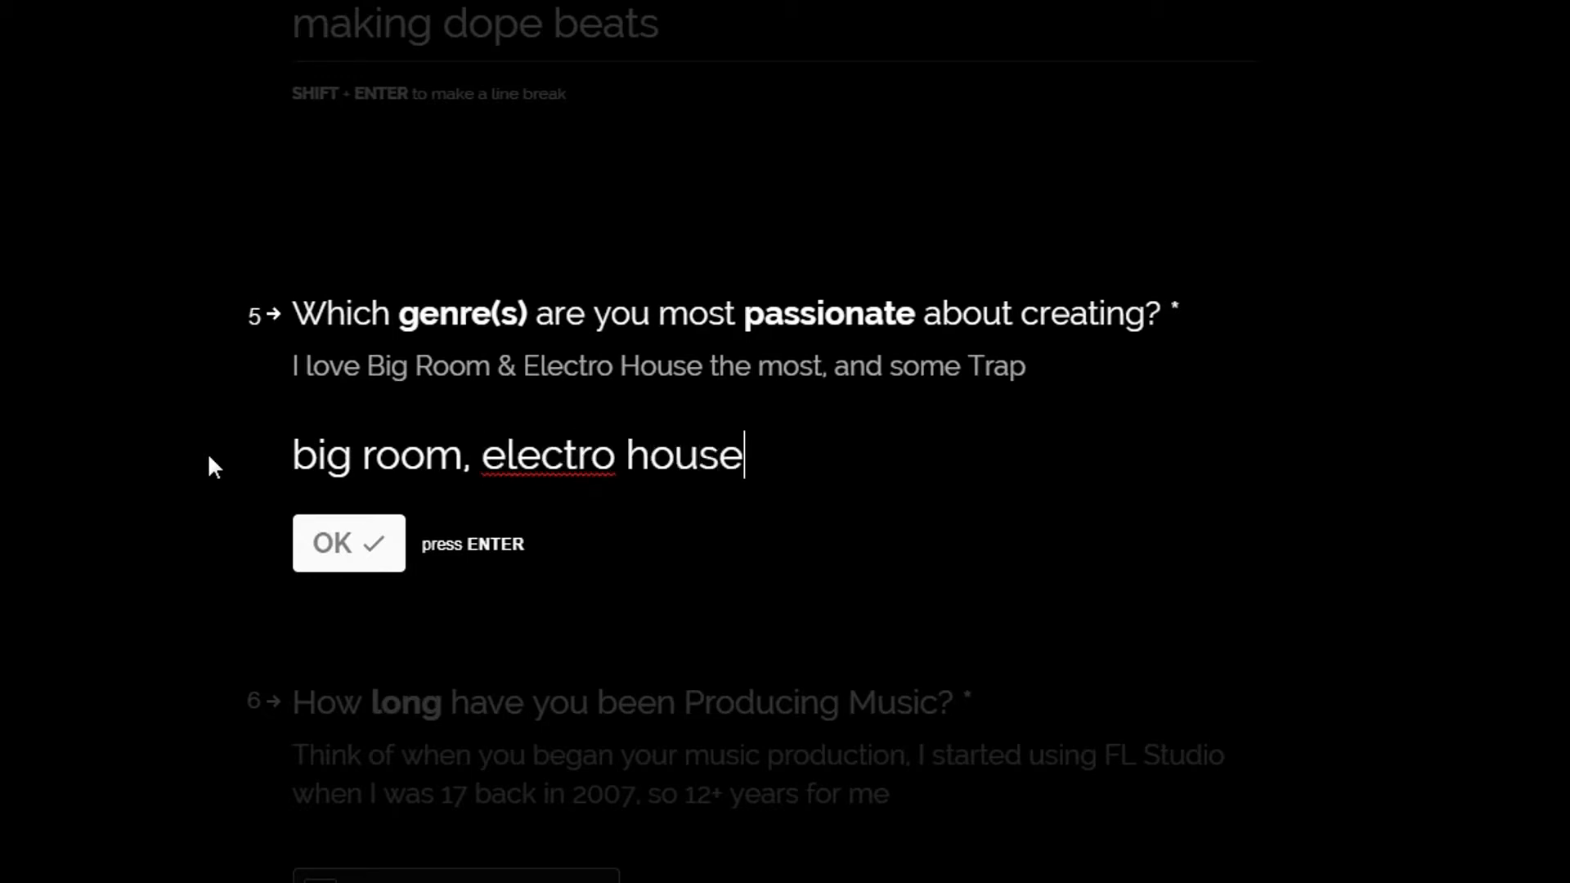
pyautogui.click(376, 551)
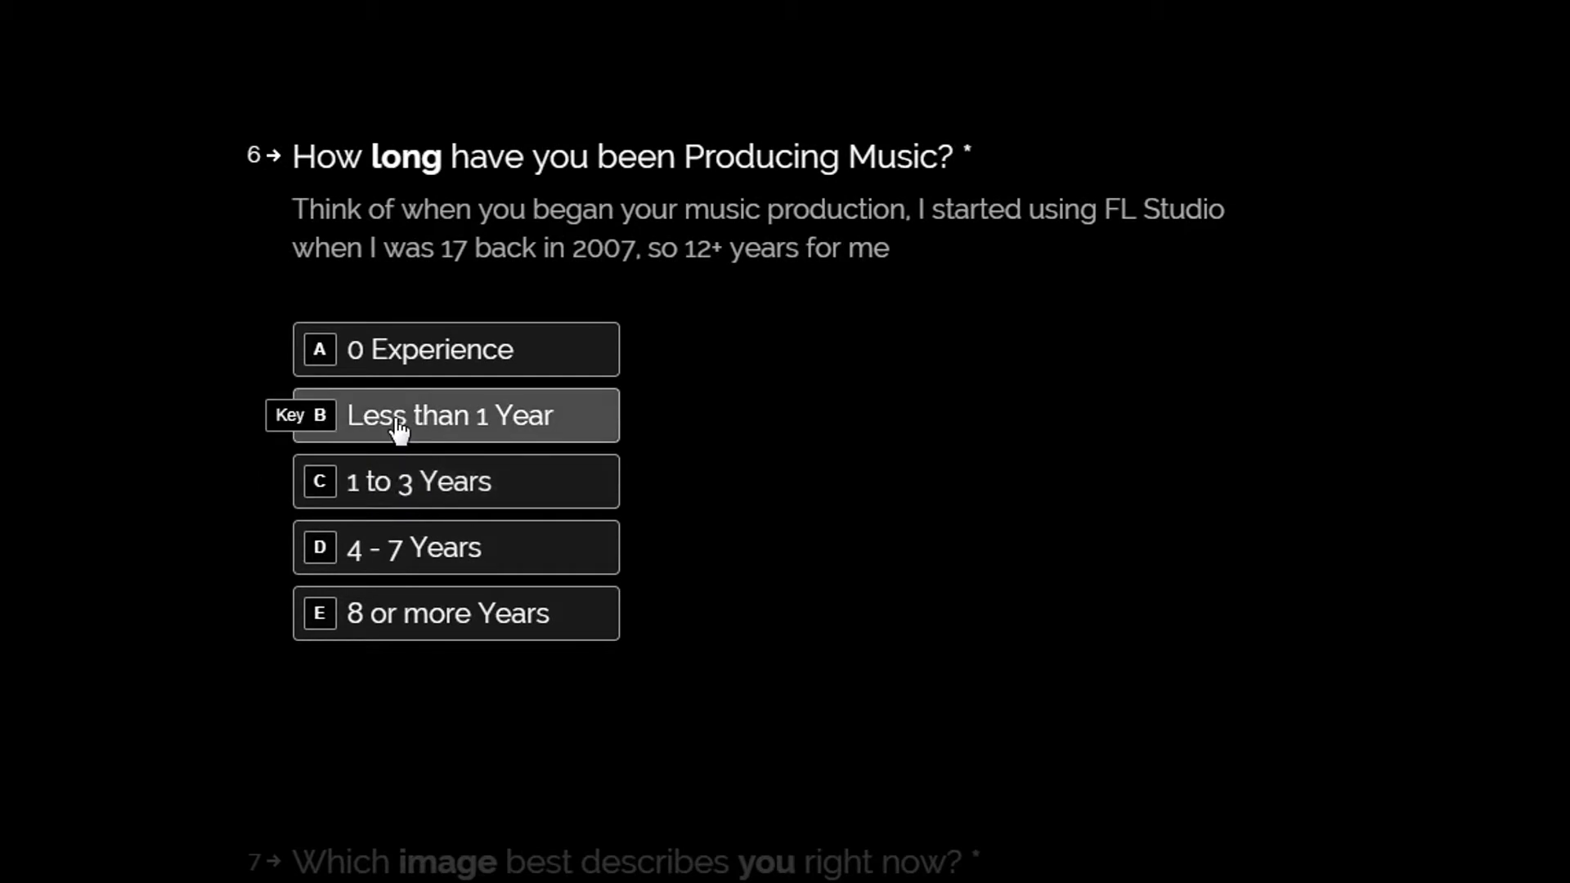
pyautogui.click(391, 568)
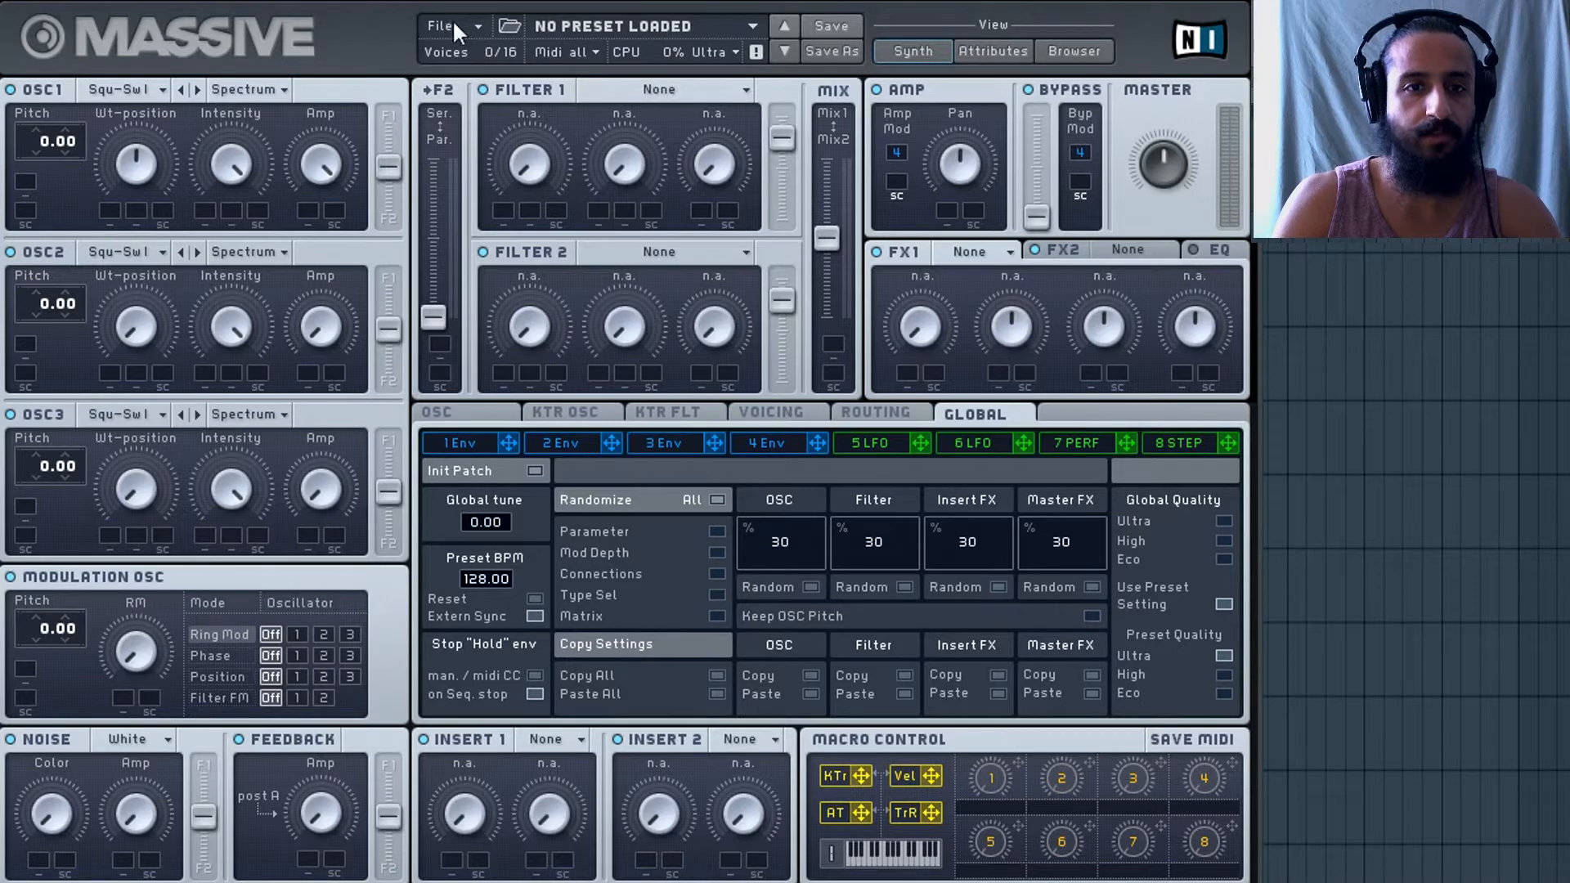
# Start a new, untitled sound in Massive.
pyautogui.click(450, 18)
pyautogui.click(453, 24)
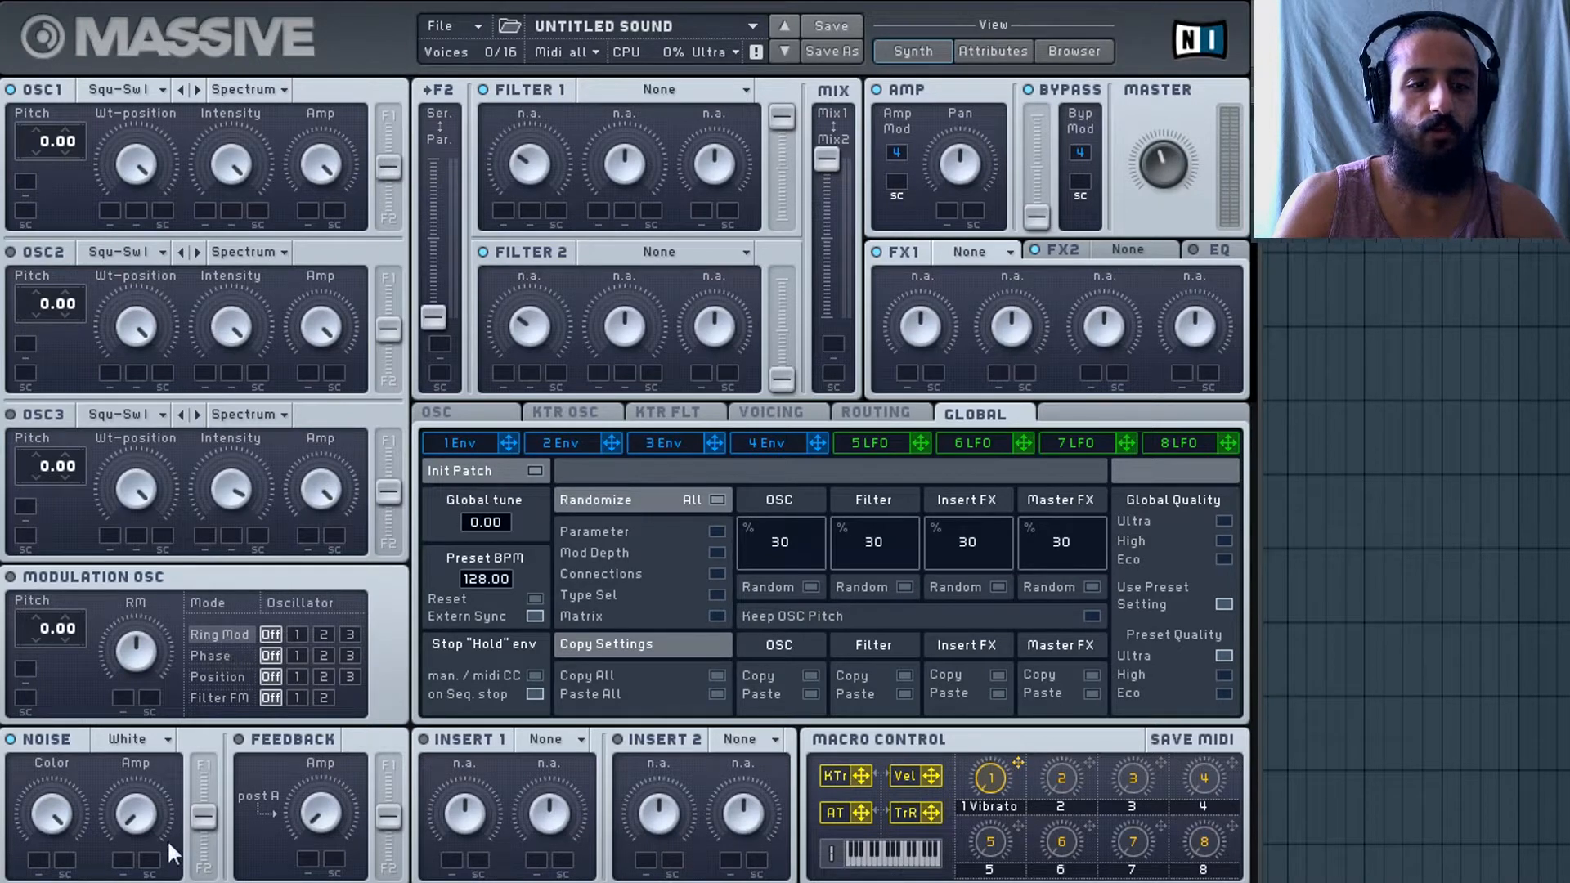
# Look through the available noise types in the Noise section without changing the current one.
pyautogui.click(140, 742)
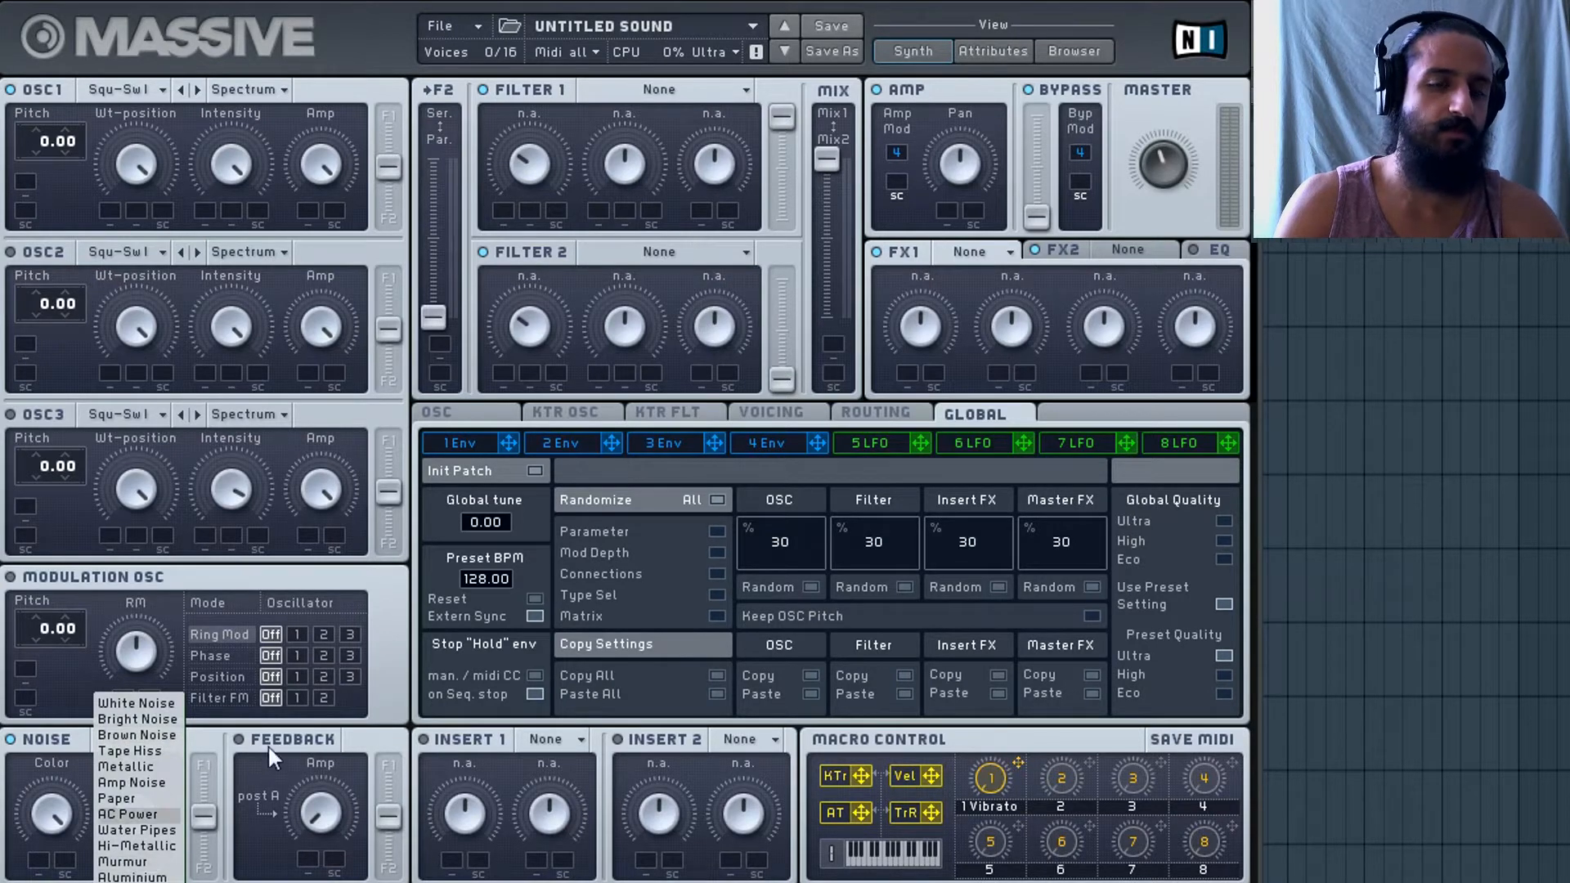
pyautogui.click(320, 731)
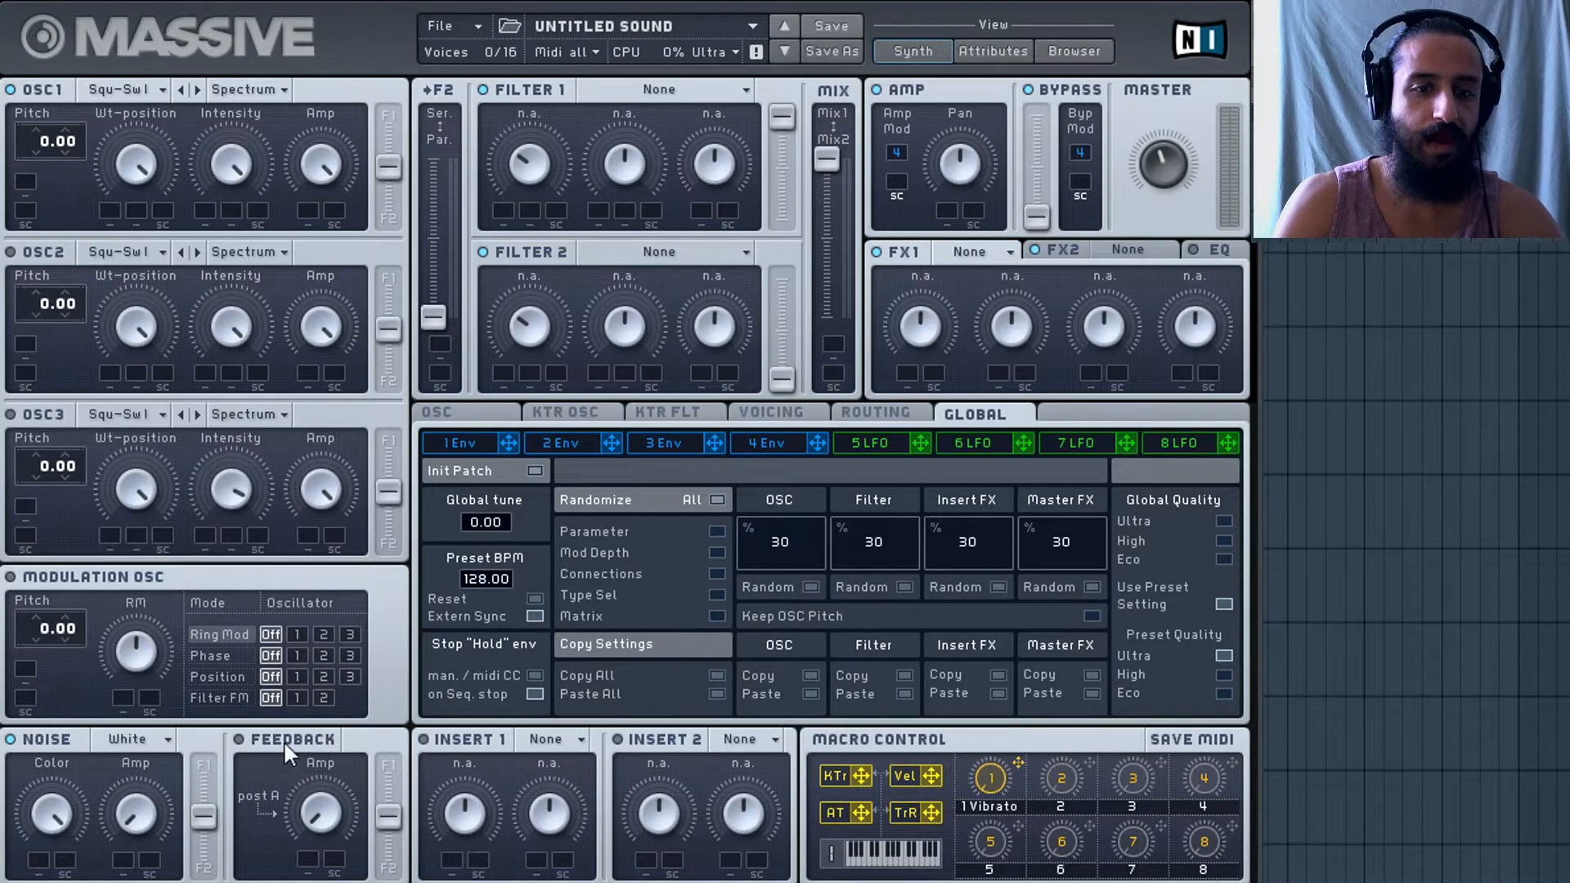
pyautogui.click(285, 742)
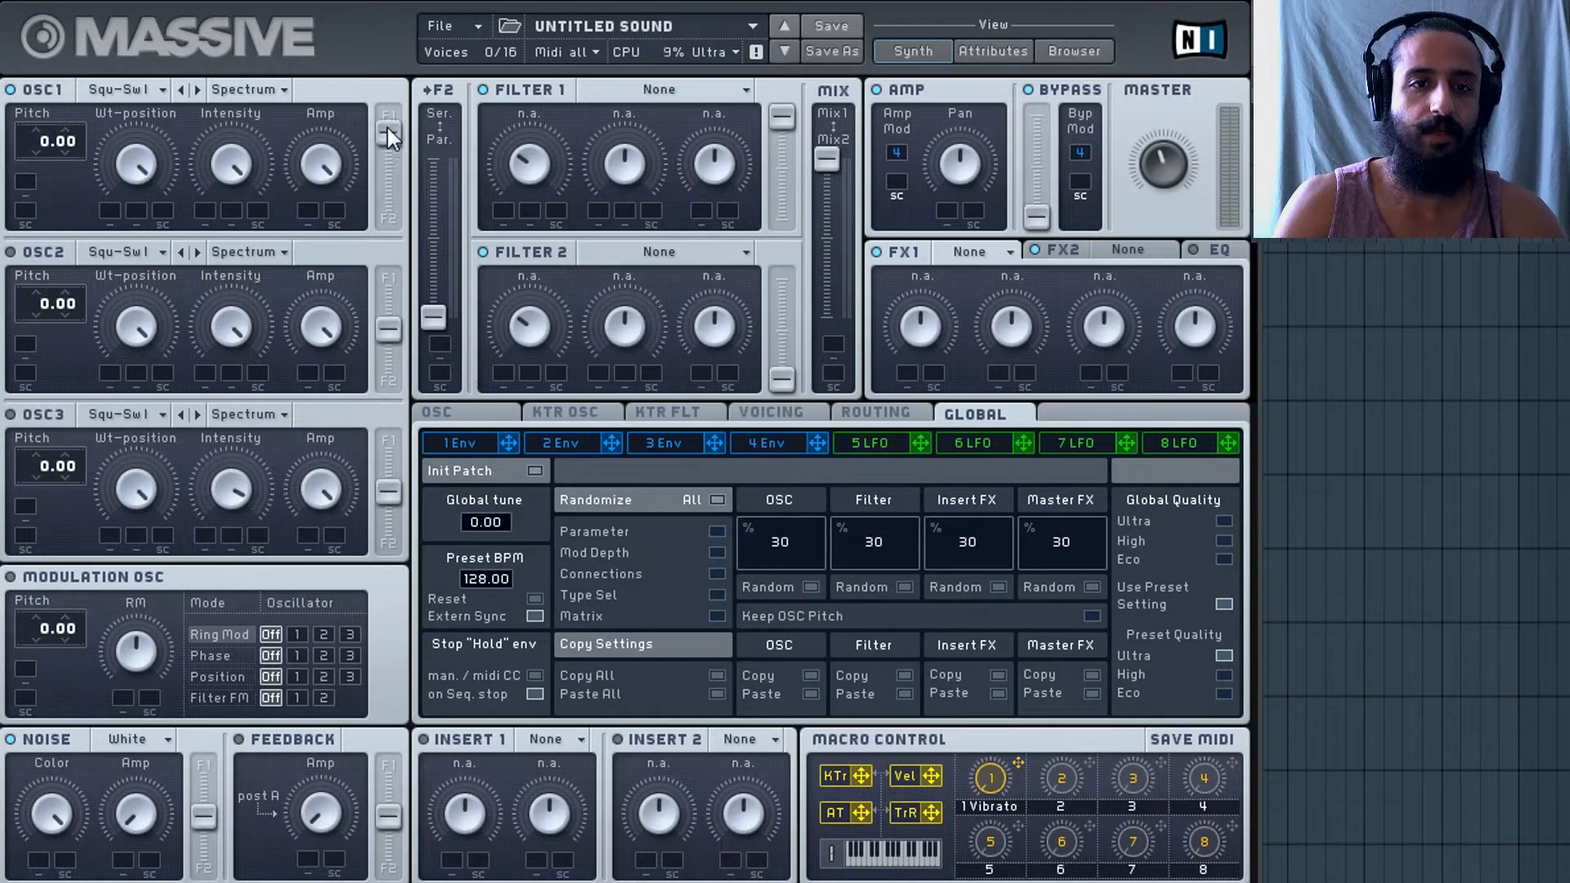
# Route OSC1 fully into Filter 1 and set Filter 1's type to Lowpass 4.
pyautogui.moveTo(388, 156); pyautogui.dragTo(386, 170)
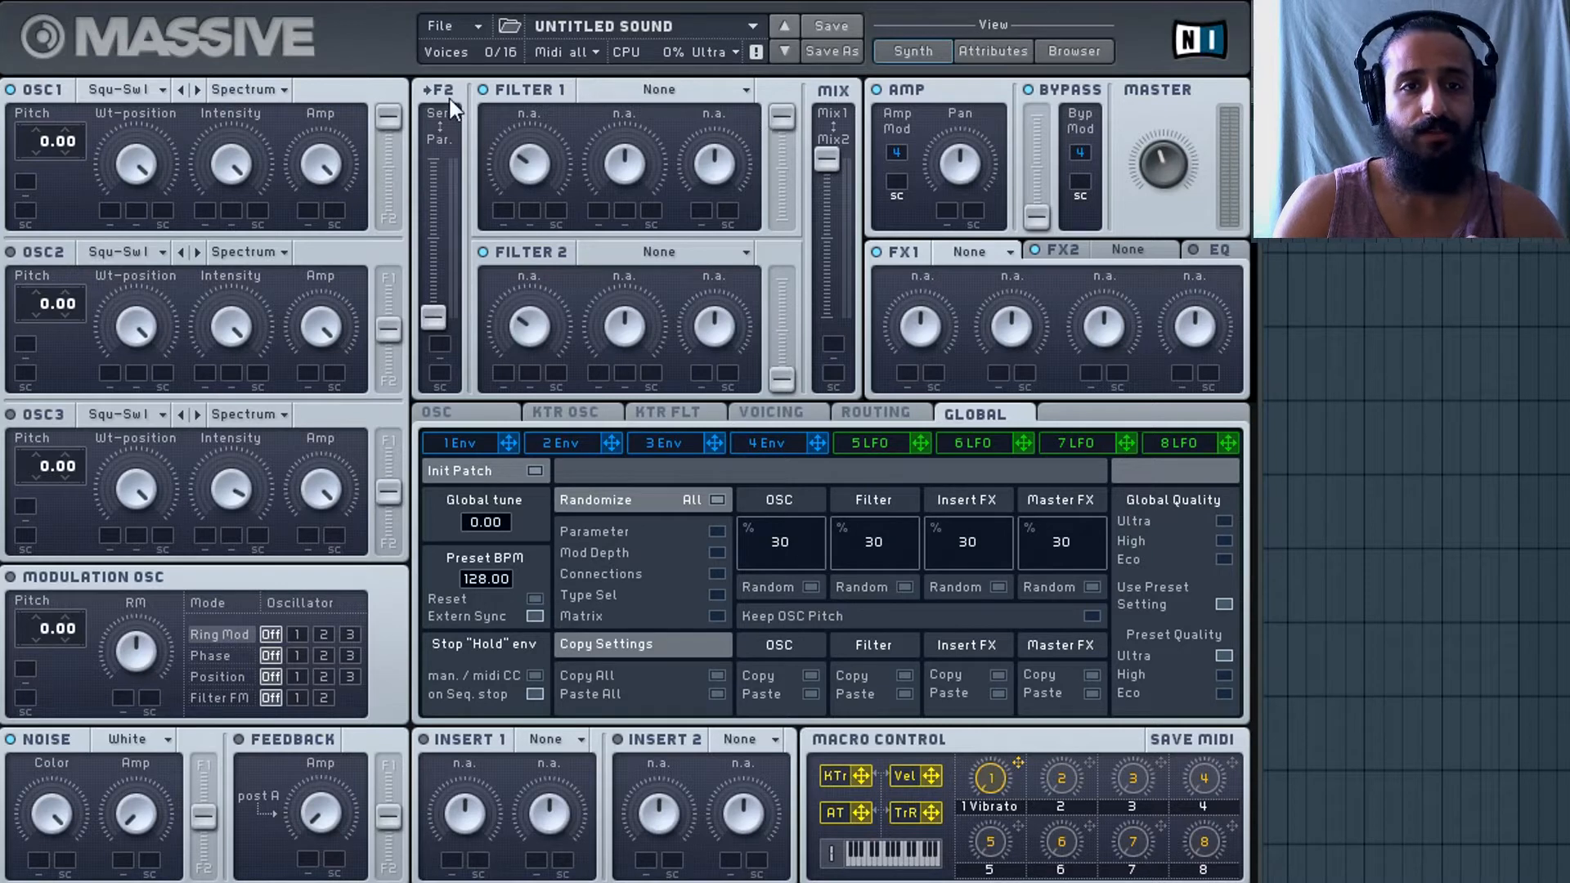
pyautogui.click(629, 86)
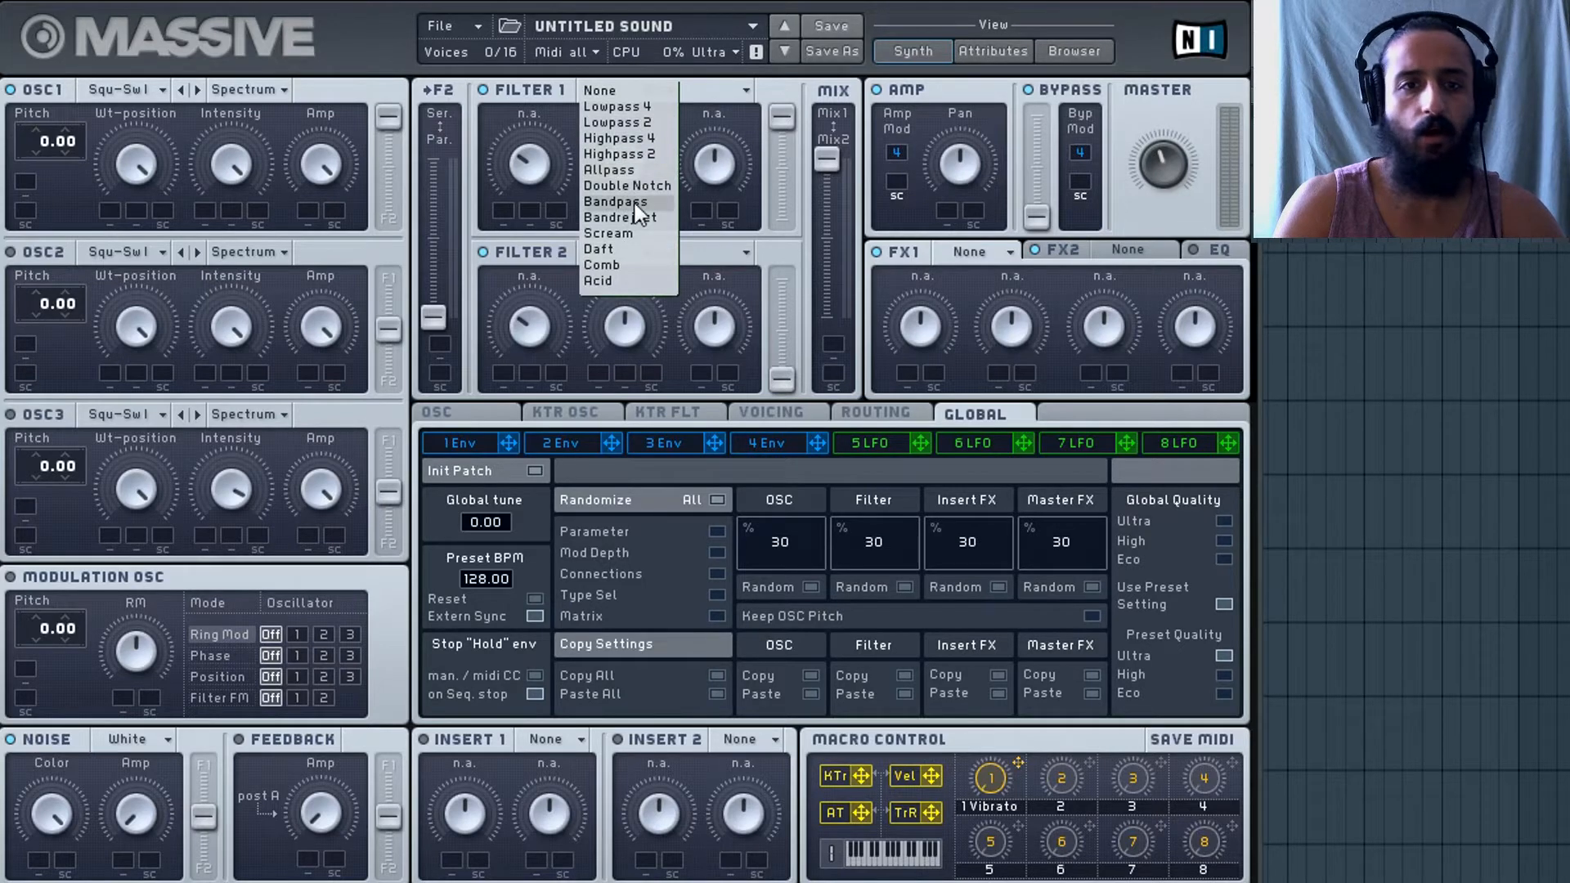
pyautogui.click(644, 106)
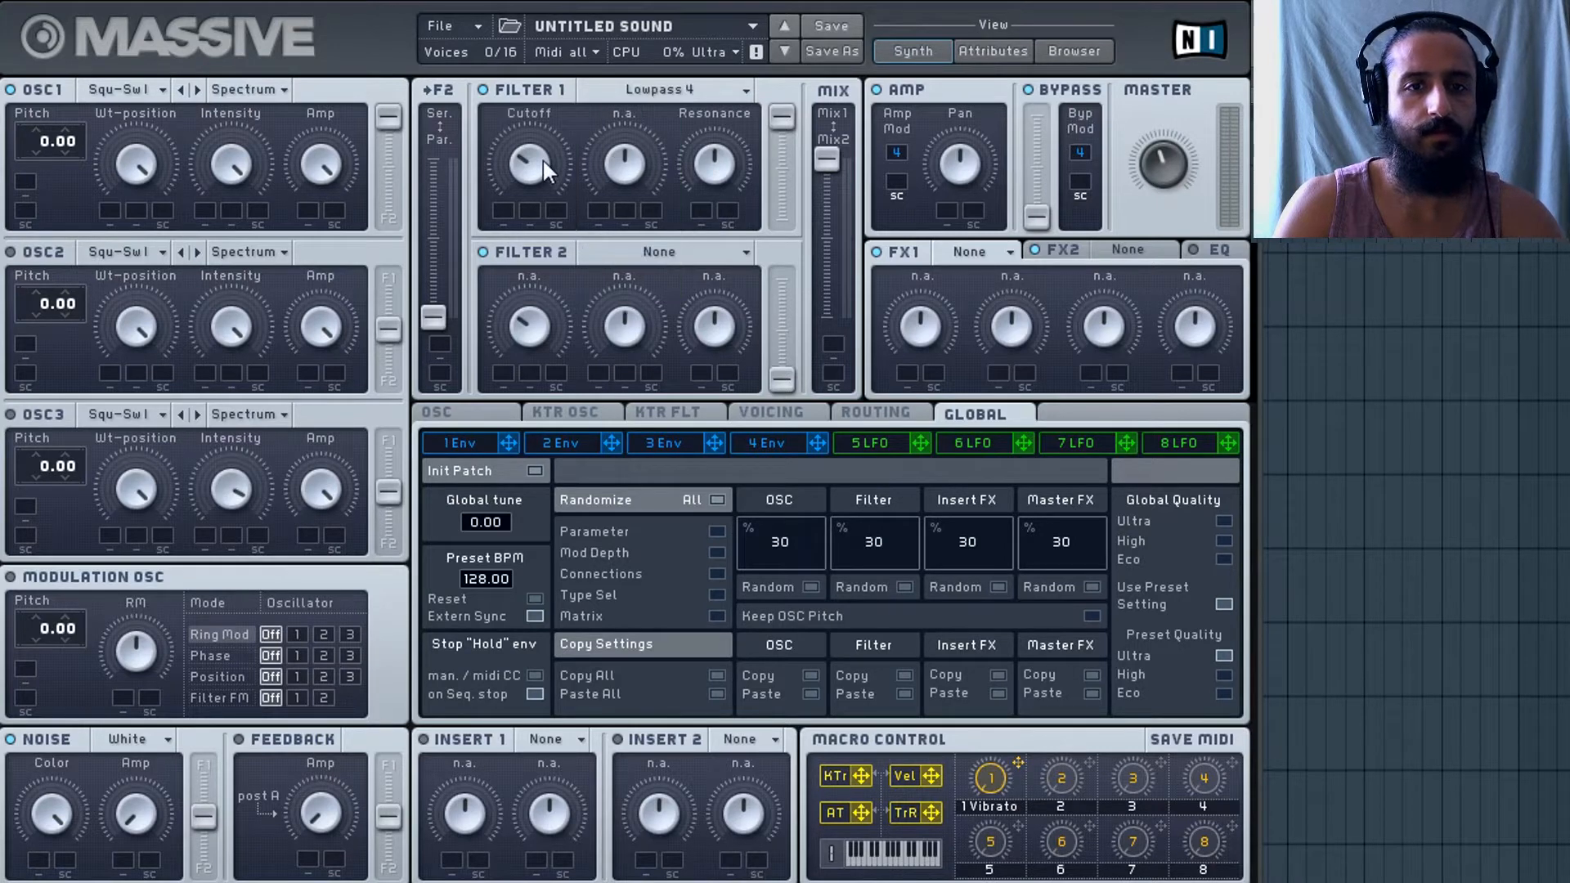
# Sweep Filter 1's cutoff and resonance, leaving the cutoff fully open and the resonance low.
pyautogui.moveTo(557, 25)
pyautogui.mouseDown()
pyautogui.moveTo(547, 210)
pyautogui.moveTo(565, 0)
pyautogui.mouseUp()
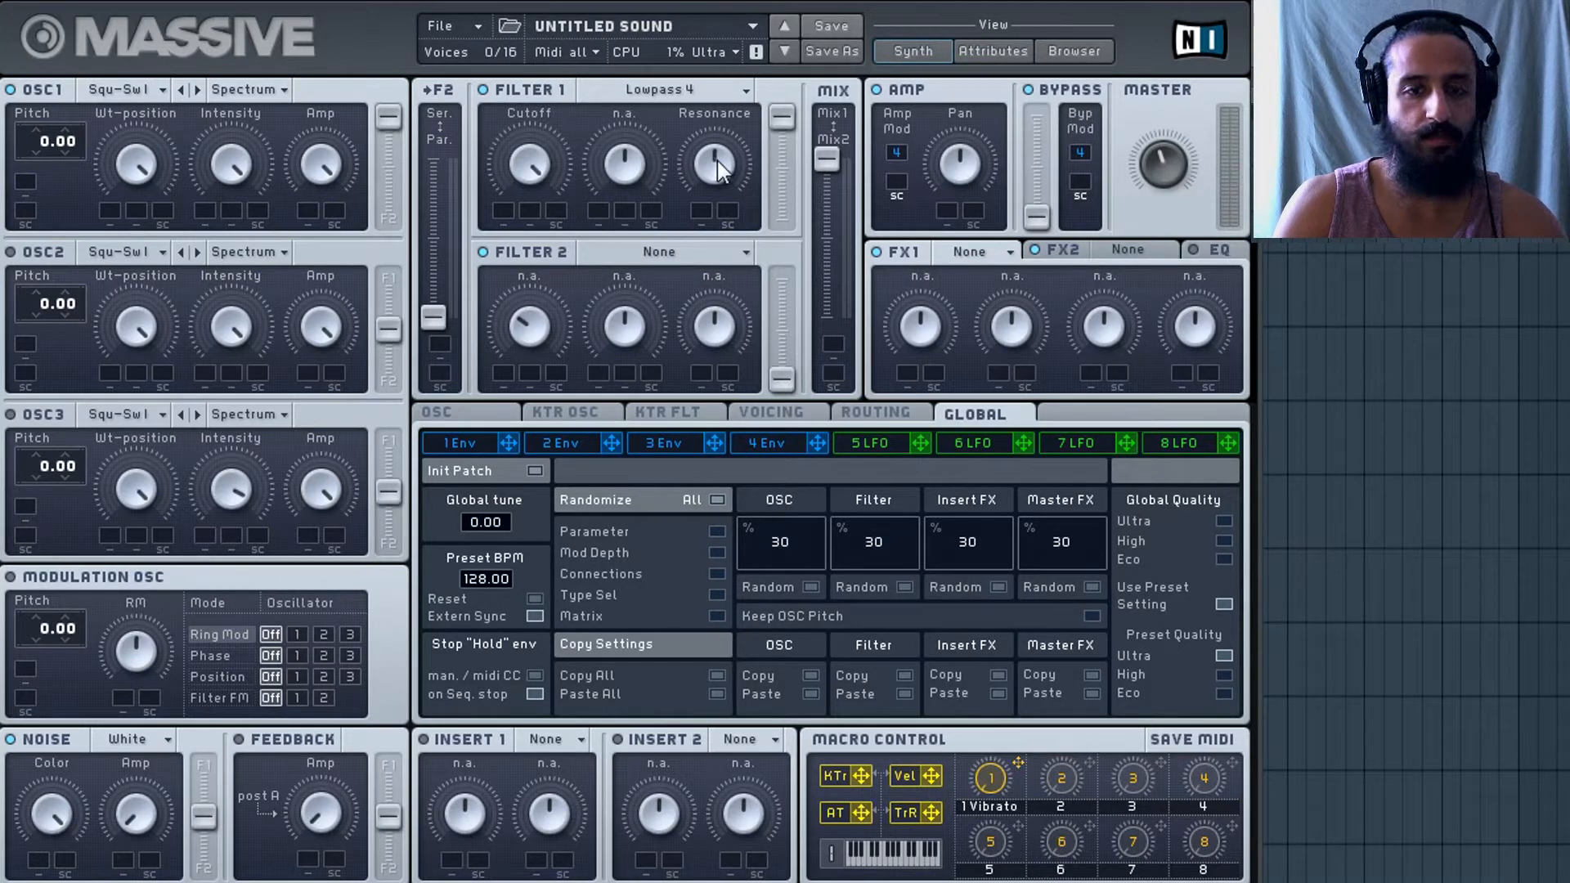
pyautogui.moveTo(719, 160); pyautogui.dragTo(714, 123)
pyautogui.moveTo(527, 162); pyautogui.dragTo(547, 224)
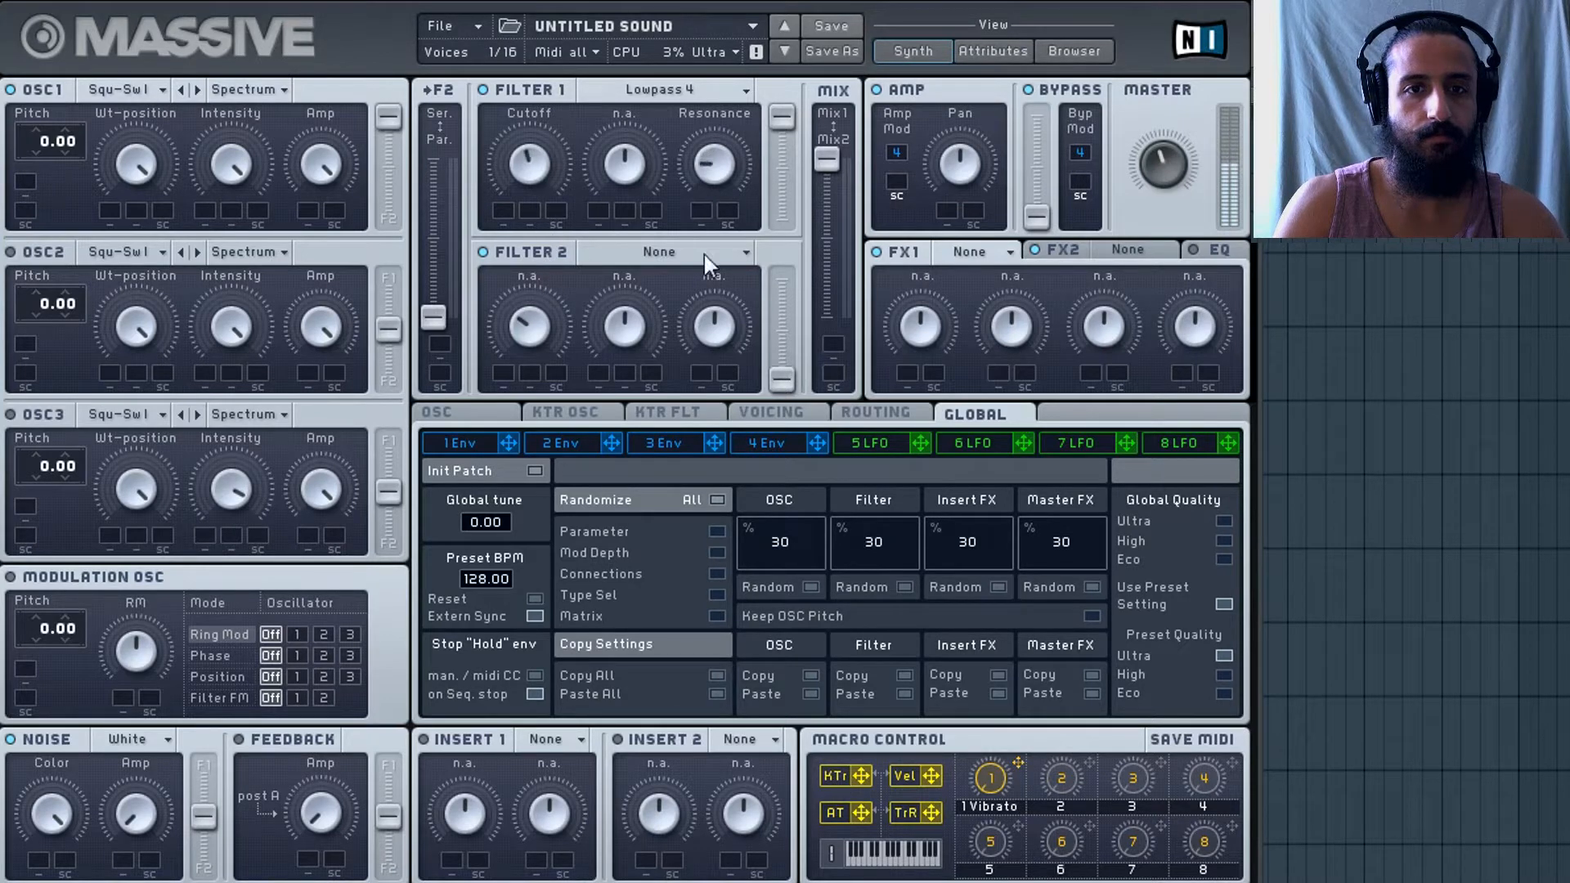
pyautogui.moveTo(713, 168); pyautogui.dragTo(708, 100)
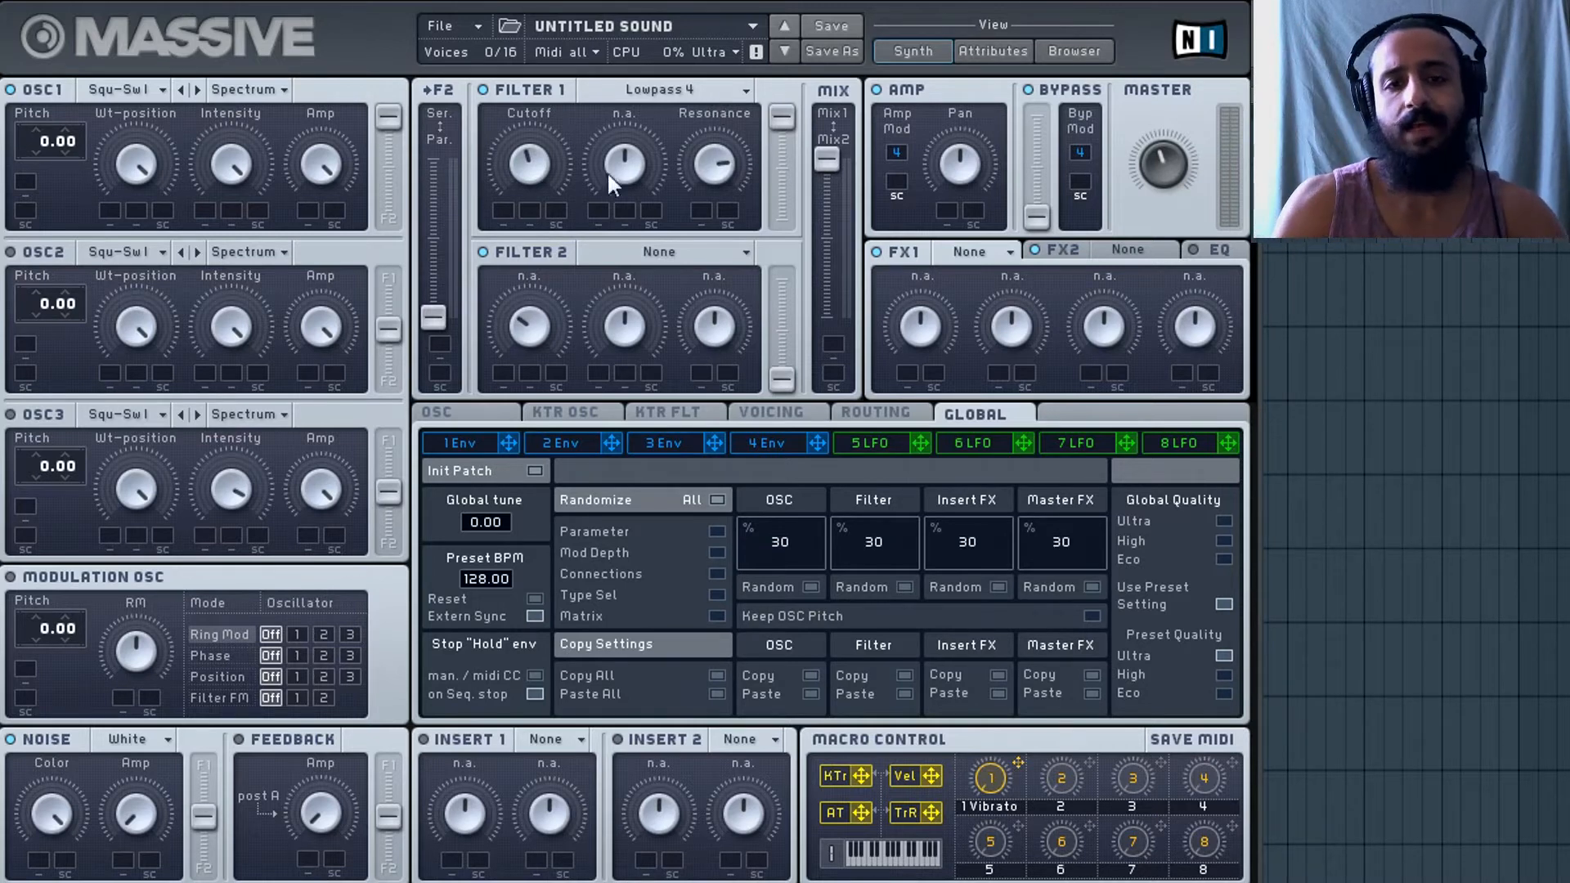
pyautogui.moveTo(532, 152); pyautogui.dragTo(540, 74)
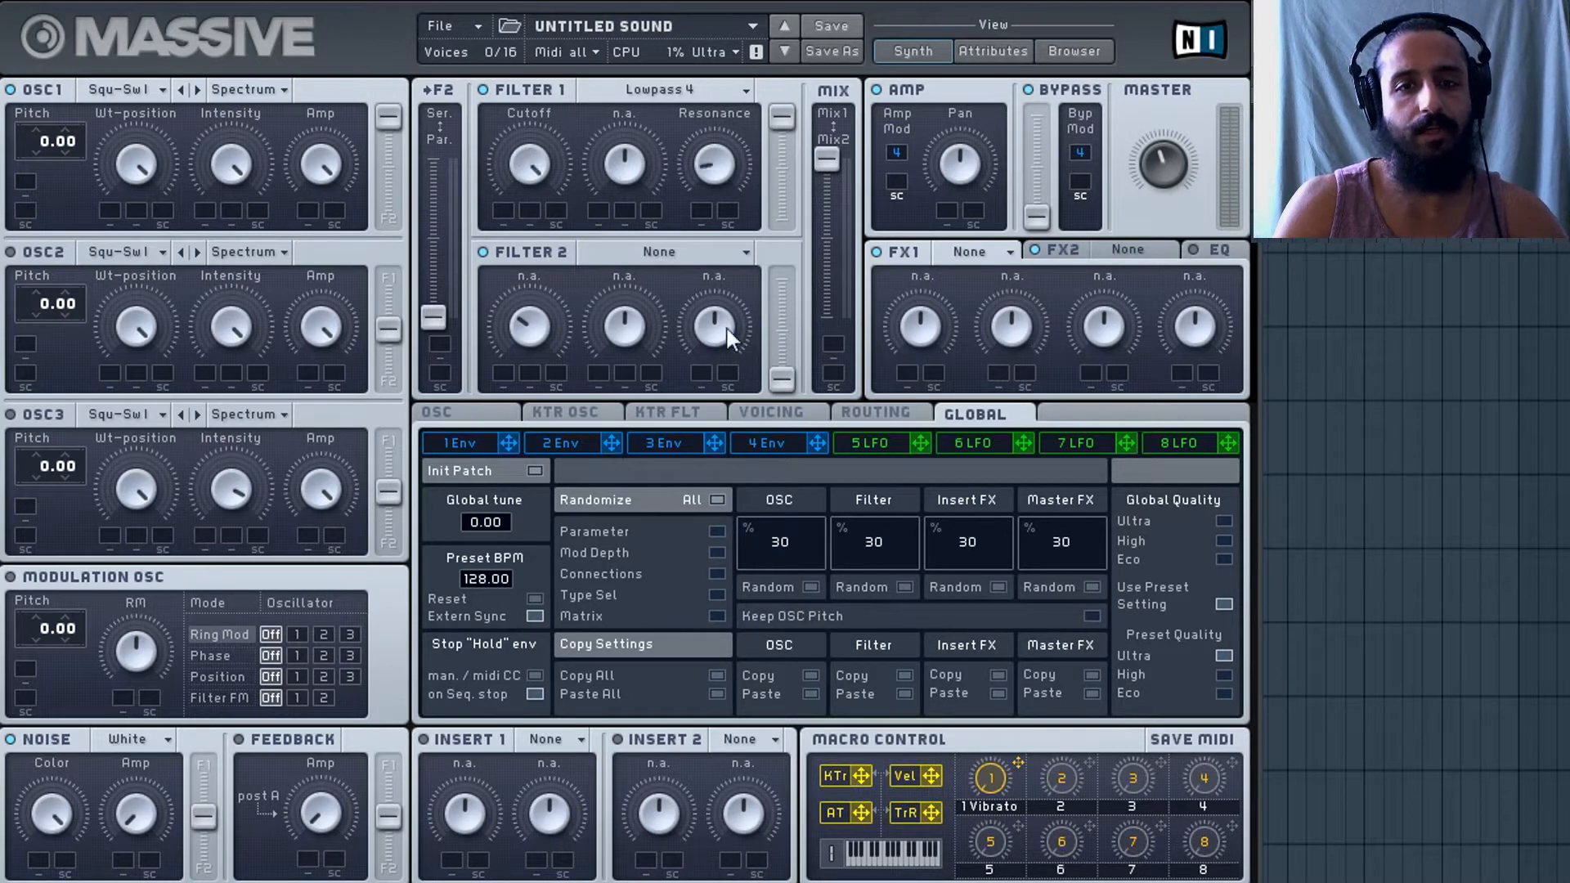
pyautogui.moveTo(726, 328); pyautogui.dragTo(726, 356)
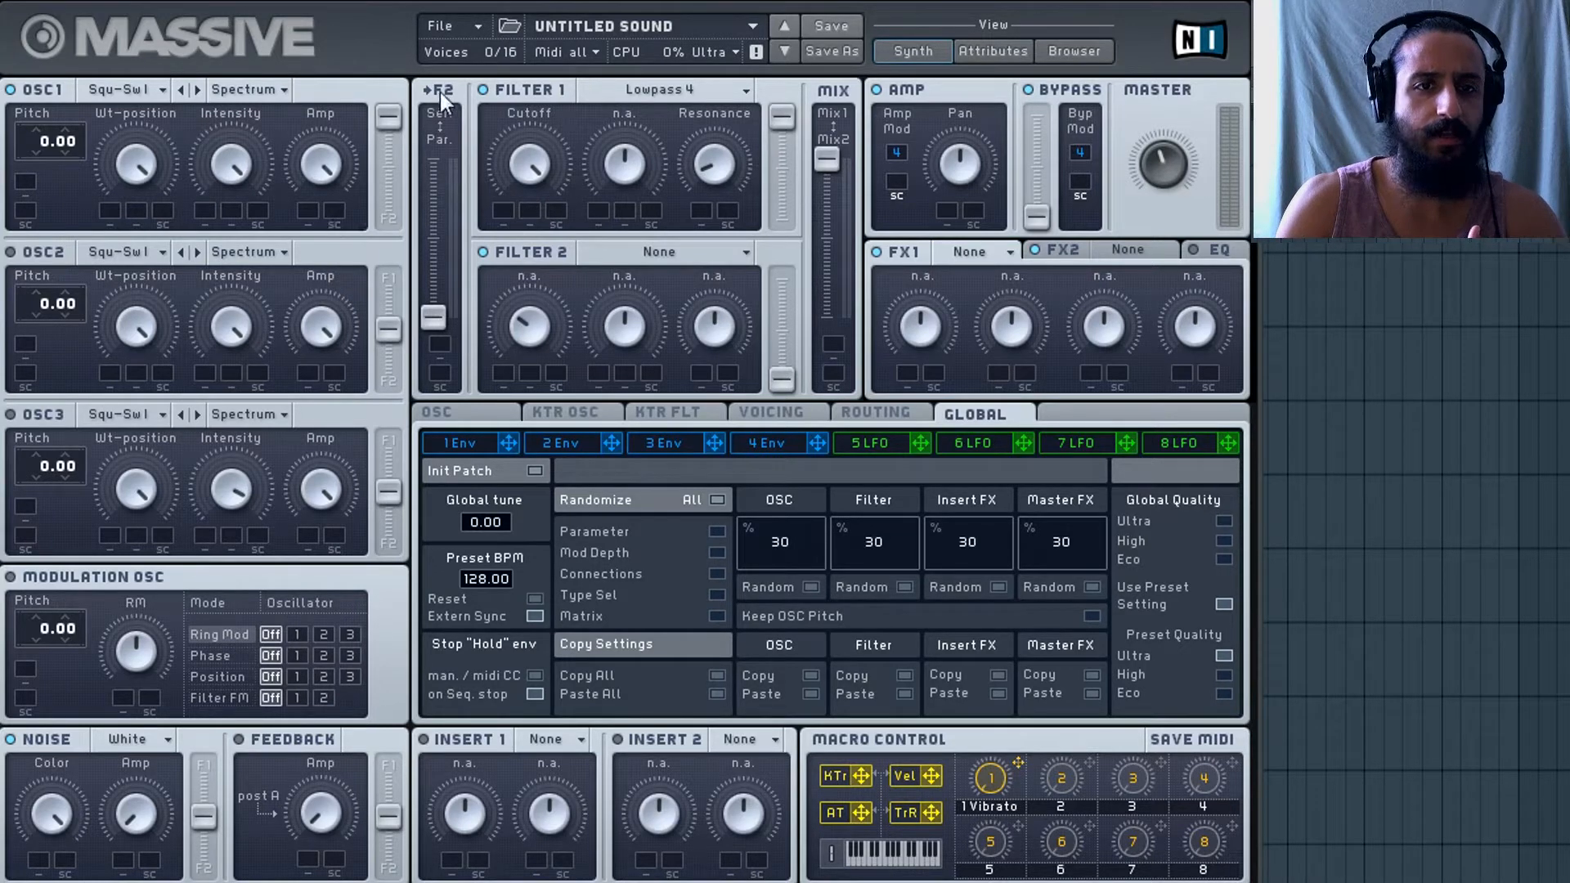
# Reset OSC1's filter routing to the midpoint and return it fully to Filter 1.
pyautogui.doubleClick(385, 121)
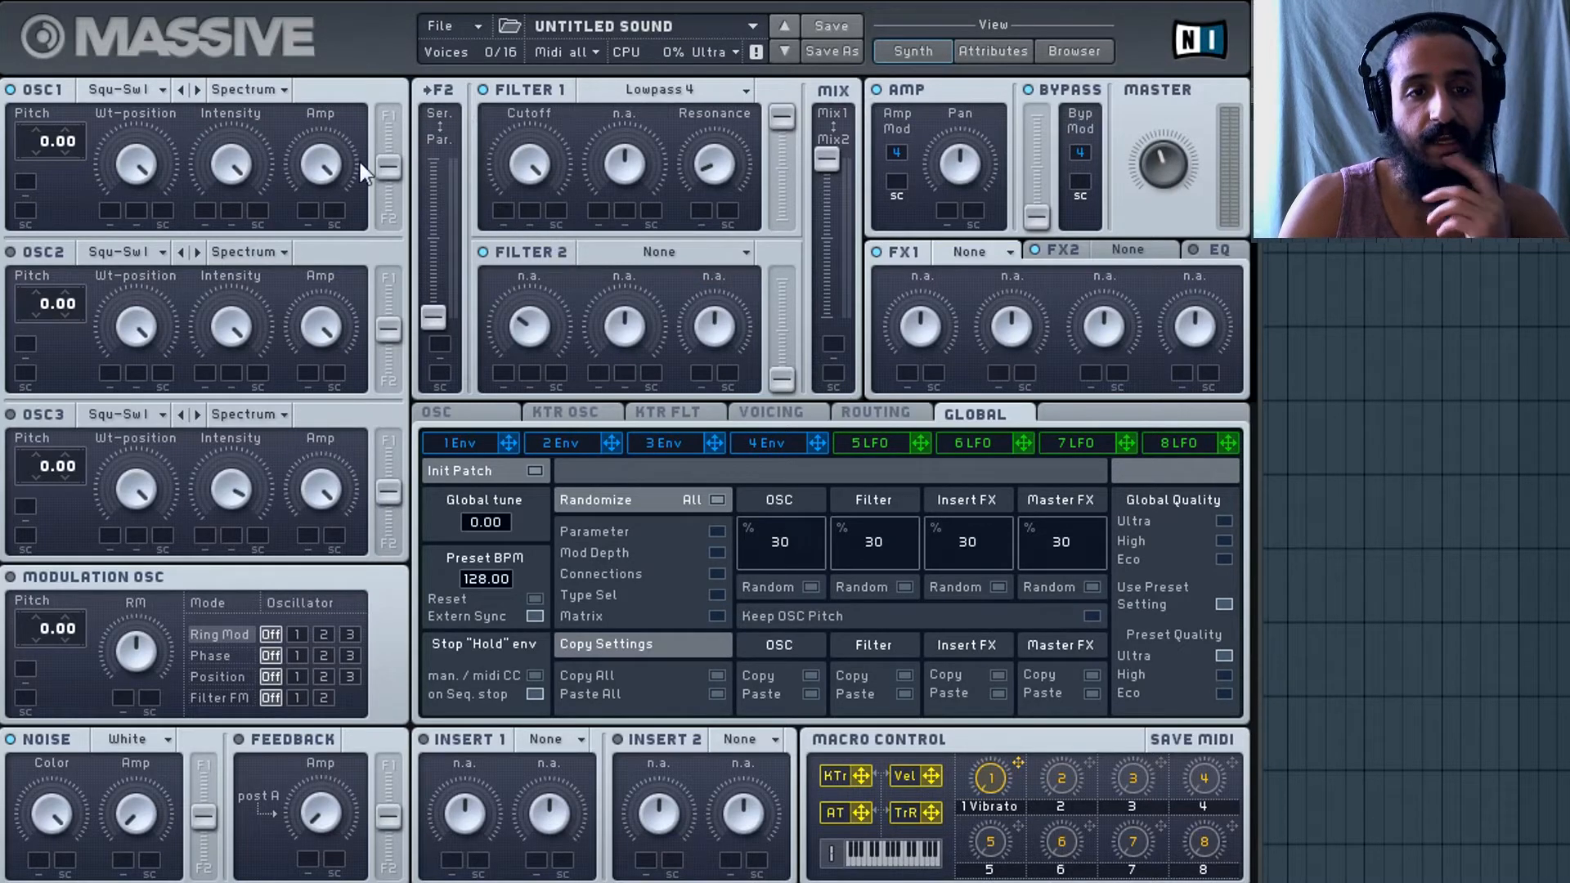
pyautogui.moveTo(386, 168); pyautogui.dragTo(388, 116)
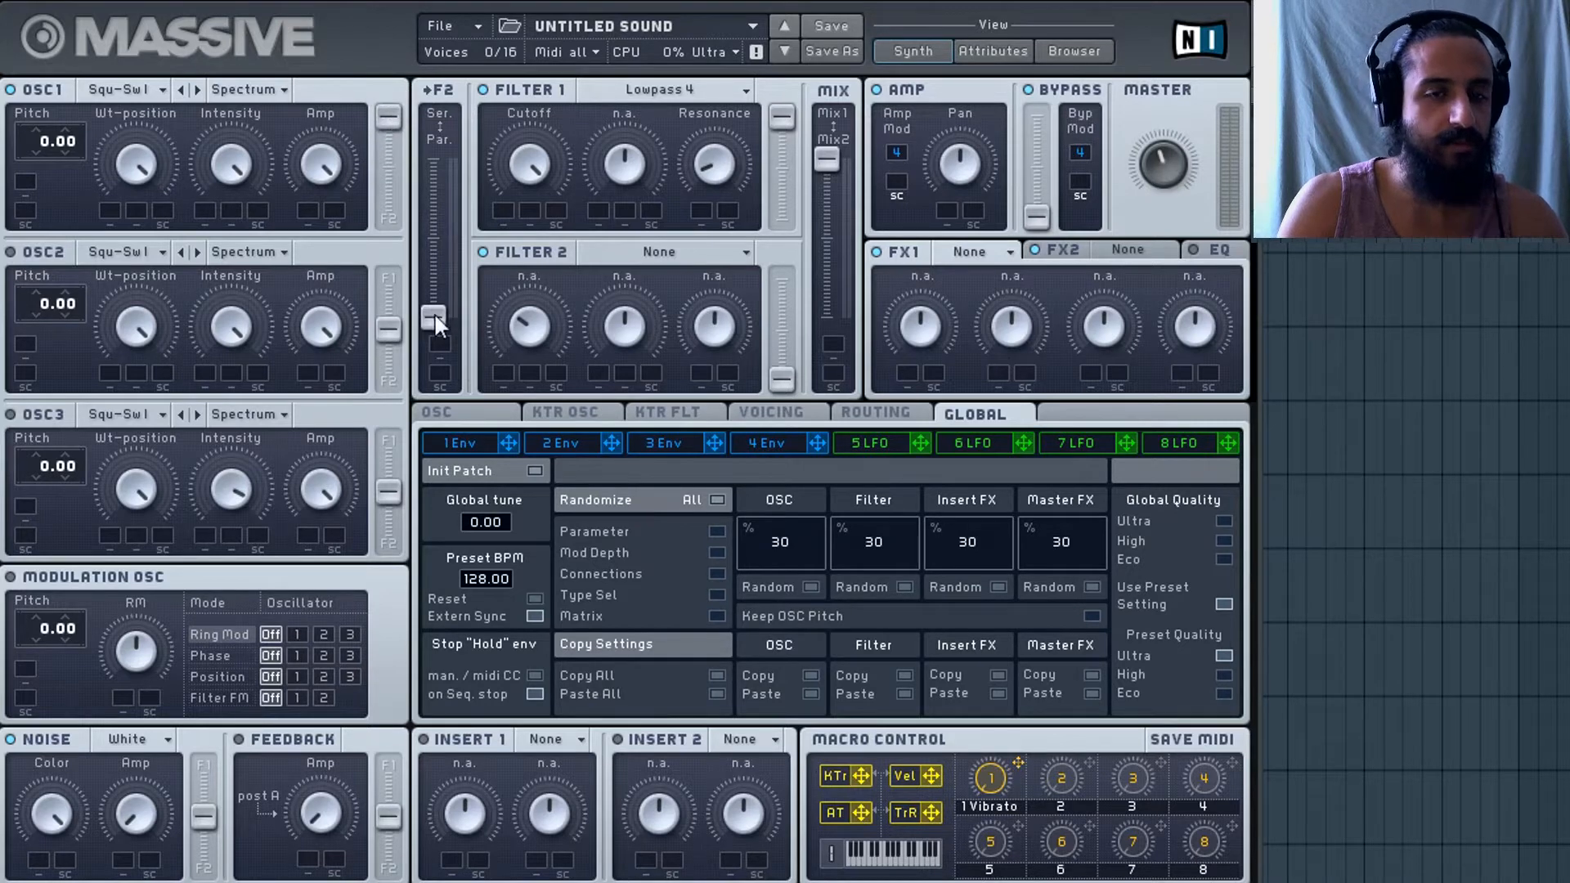
# Try the Scream type in Filter 2 with different series/parallel balances, and set Filter 2 back to None.
pyautogui.moveTo(442, 199); pyautogui.dragTo(447, 281)
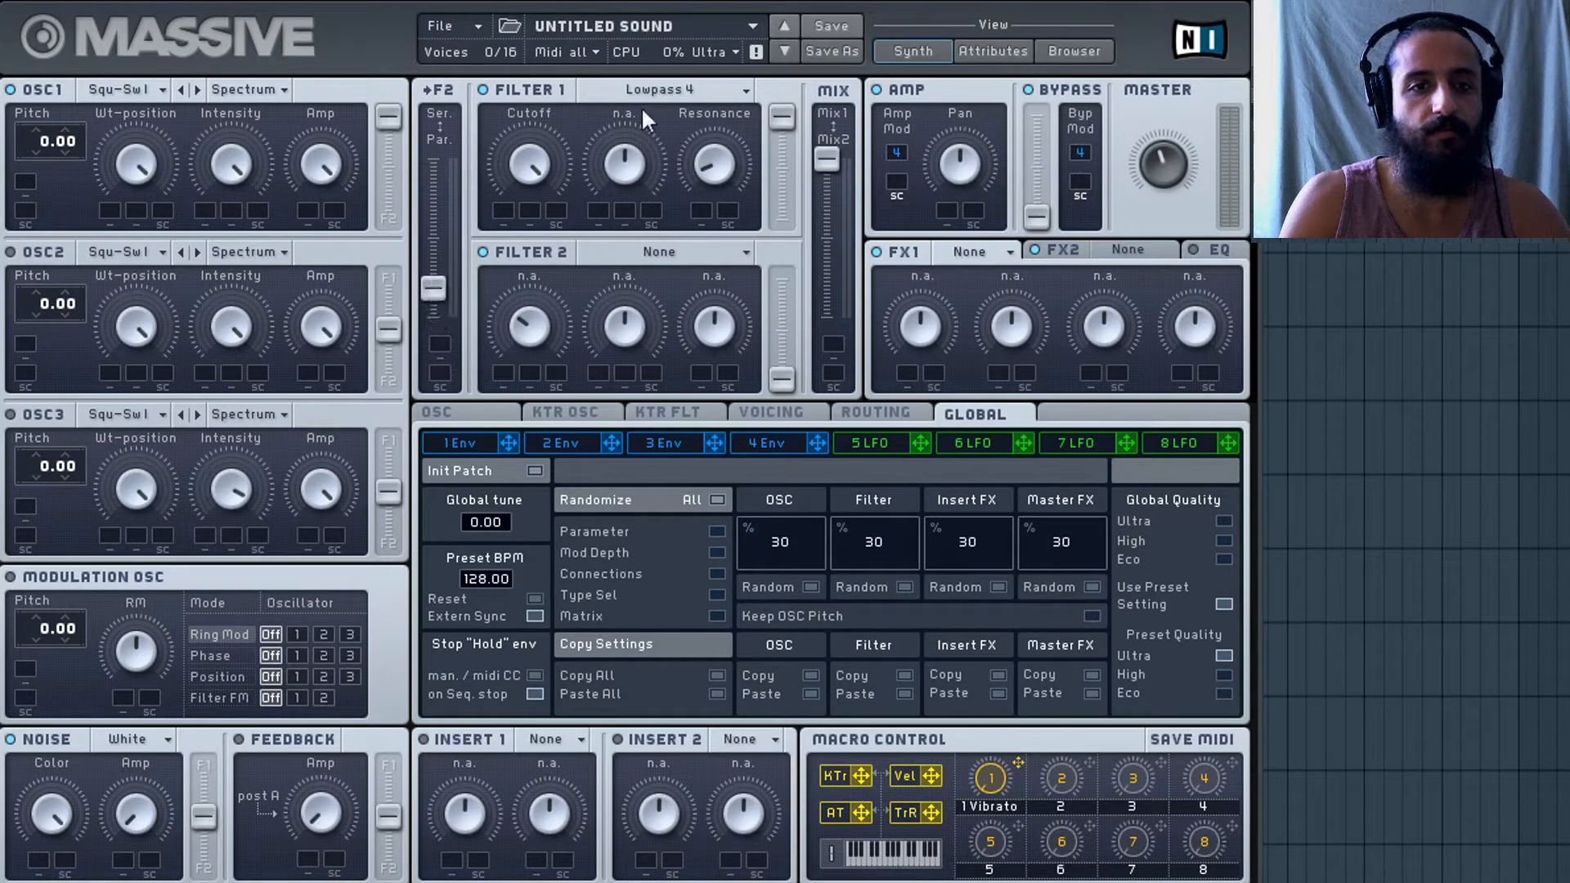
pyautogui.click(621, 260)
pyautogui.click(632, 418)
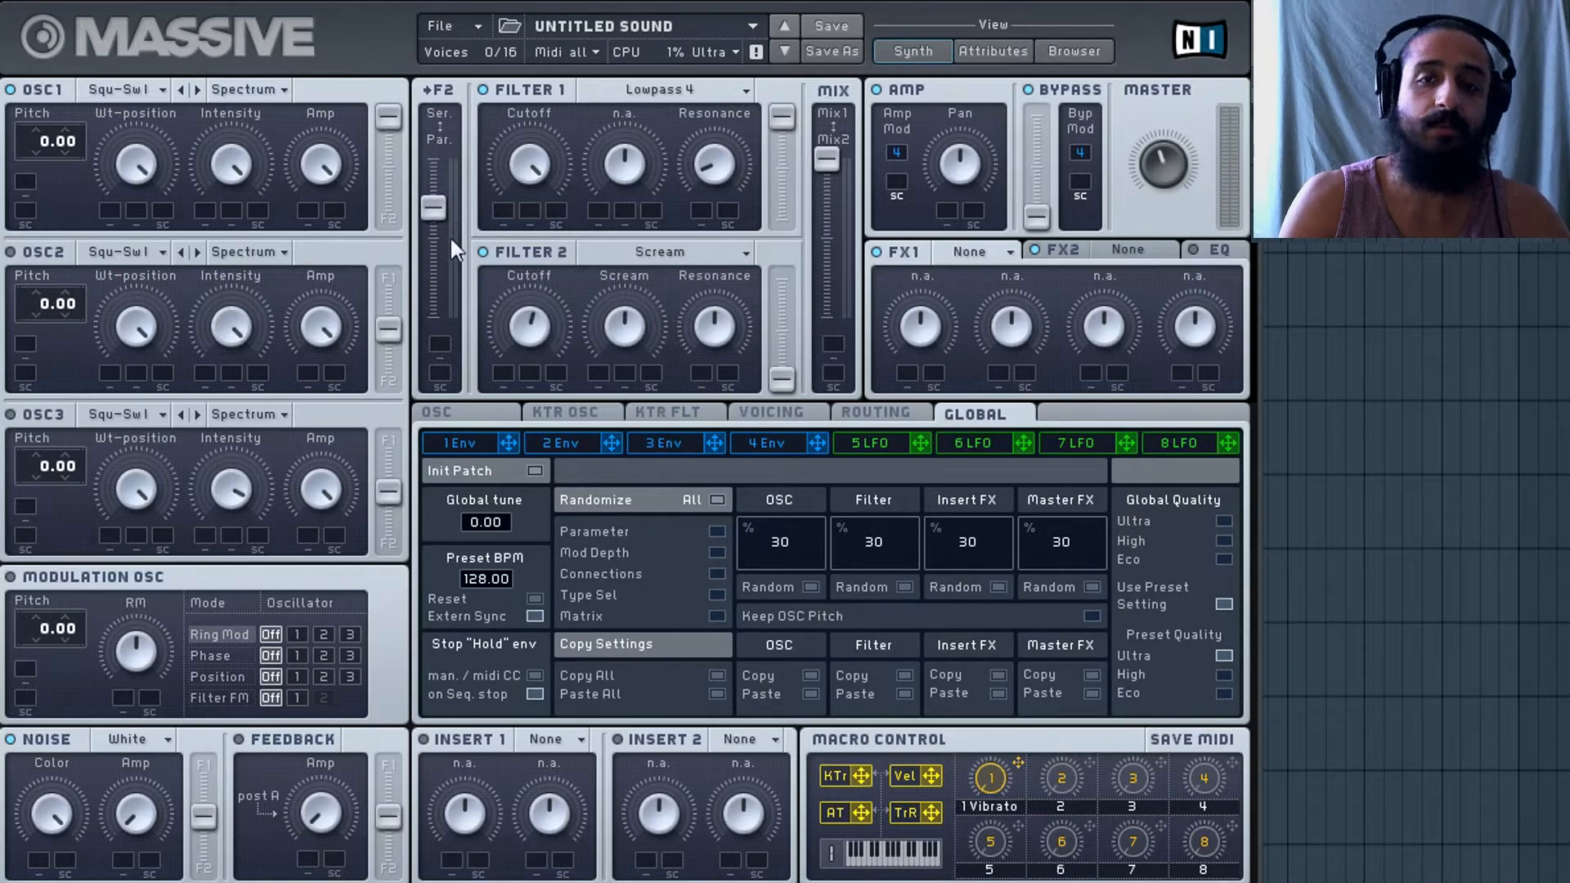
pyautogui.moveTo(448, 252); pyautogui.dragTo(452, 322)
pyautogui.click(641, 255)
pyautogui.click(626, 254)
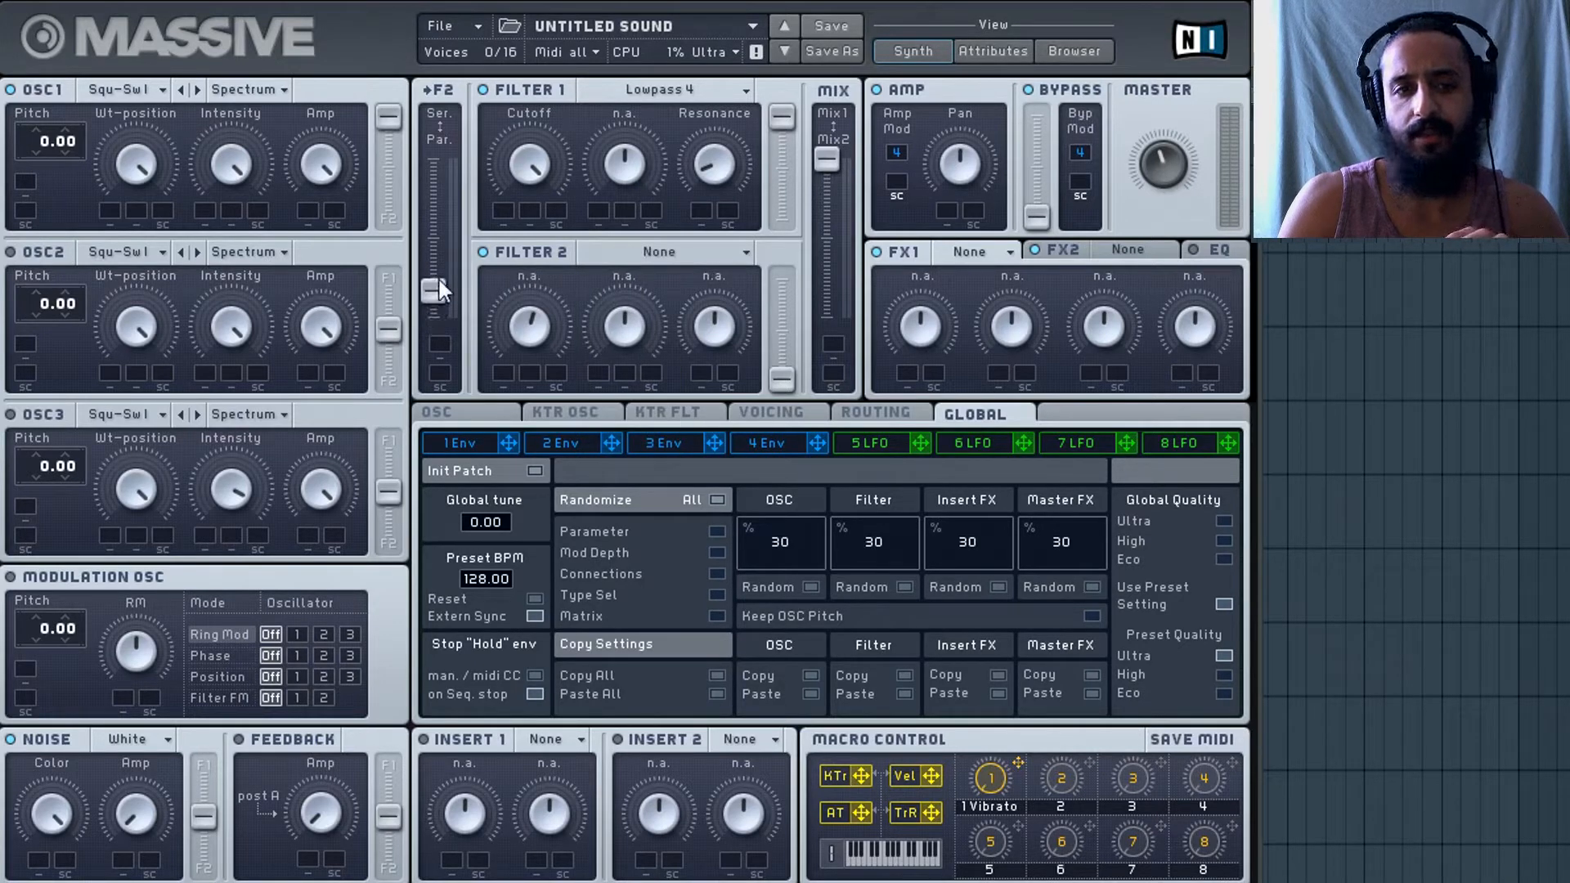
# Demonstrate the ranges of the series/parallel and Mix faders, and return both to their initial positions.
pyautogui.moveTo(453, 131); pyautogui.dragTo(448, 104)
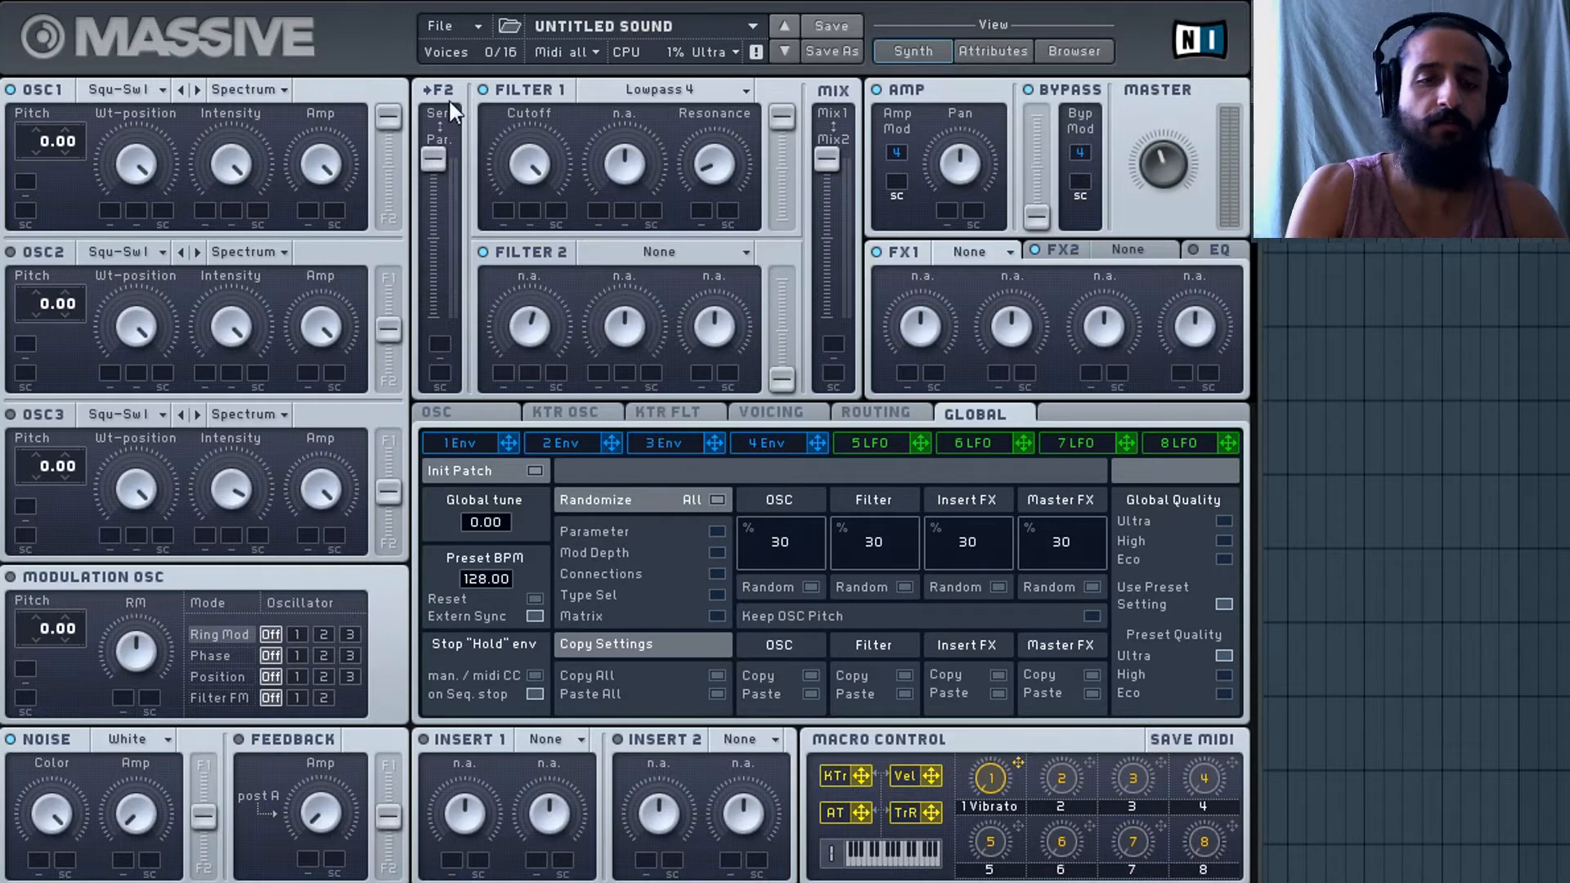
pyautogui.moveTo(431, 280); pyautogui.dragTo(440, 383)
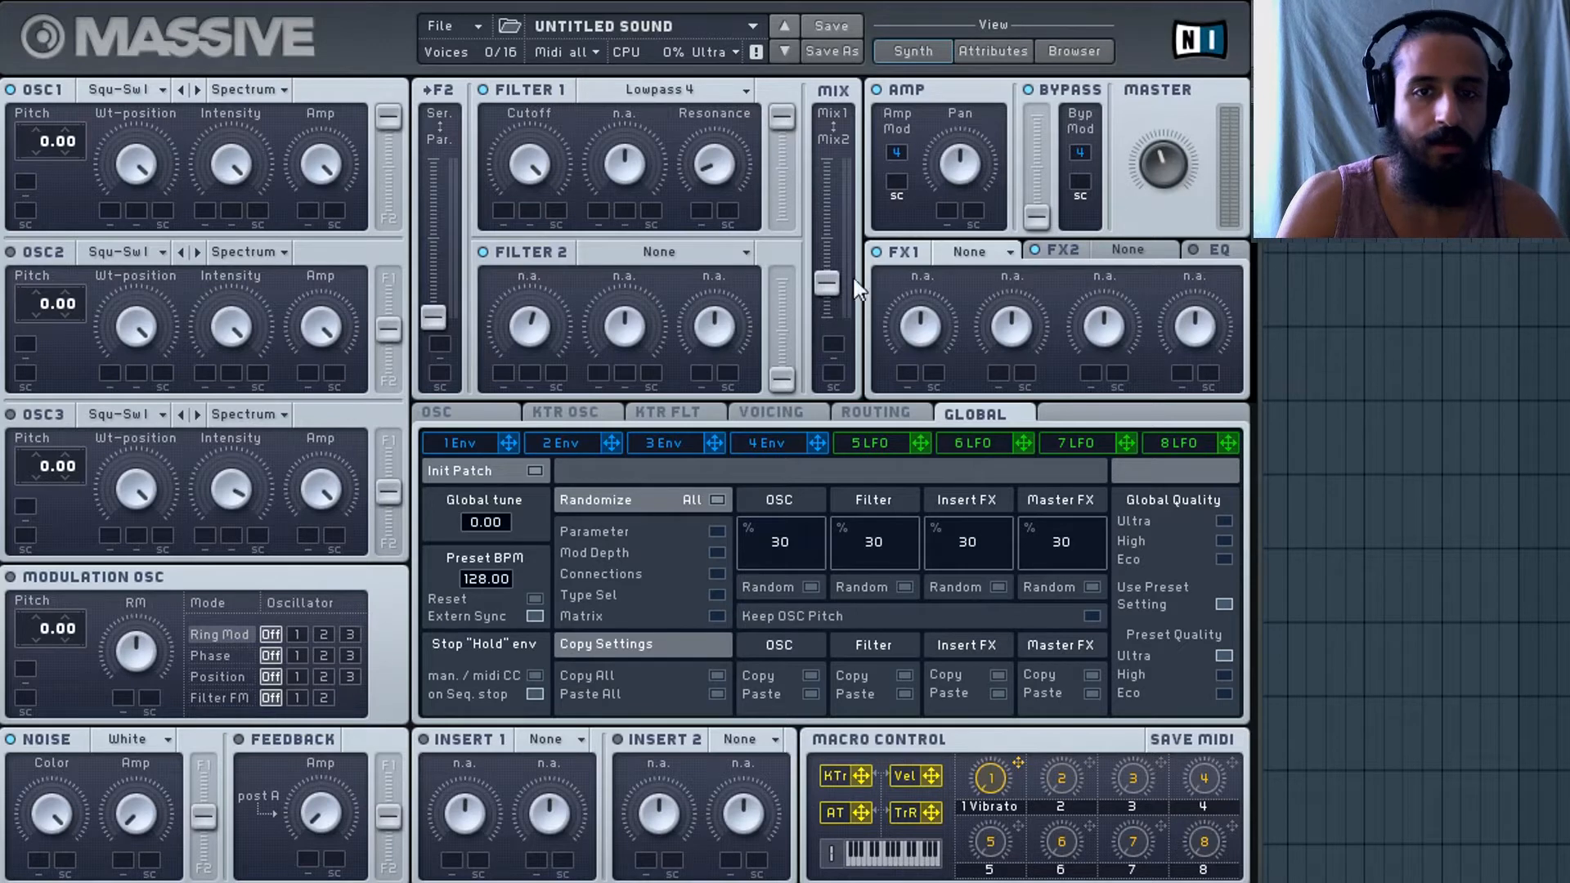
pyautogui.moveTo(831, 218); pyautogui.dragTo(831, 223)
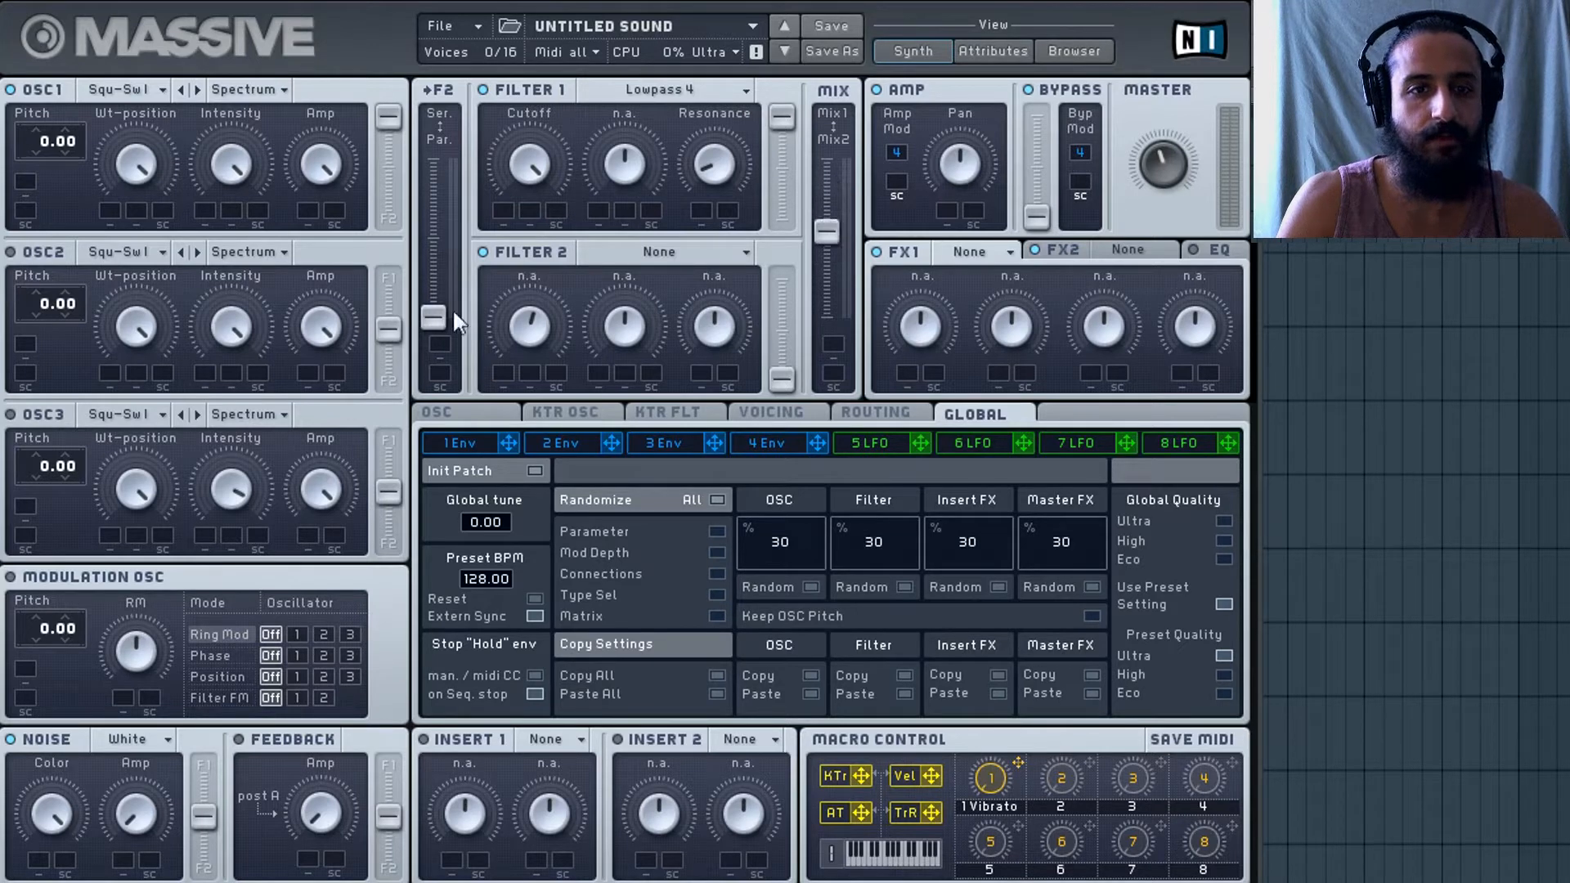
pyautogui.moveTo(441, 244); pyautogui.dragTo(441, 304)
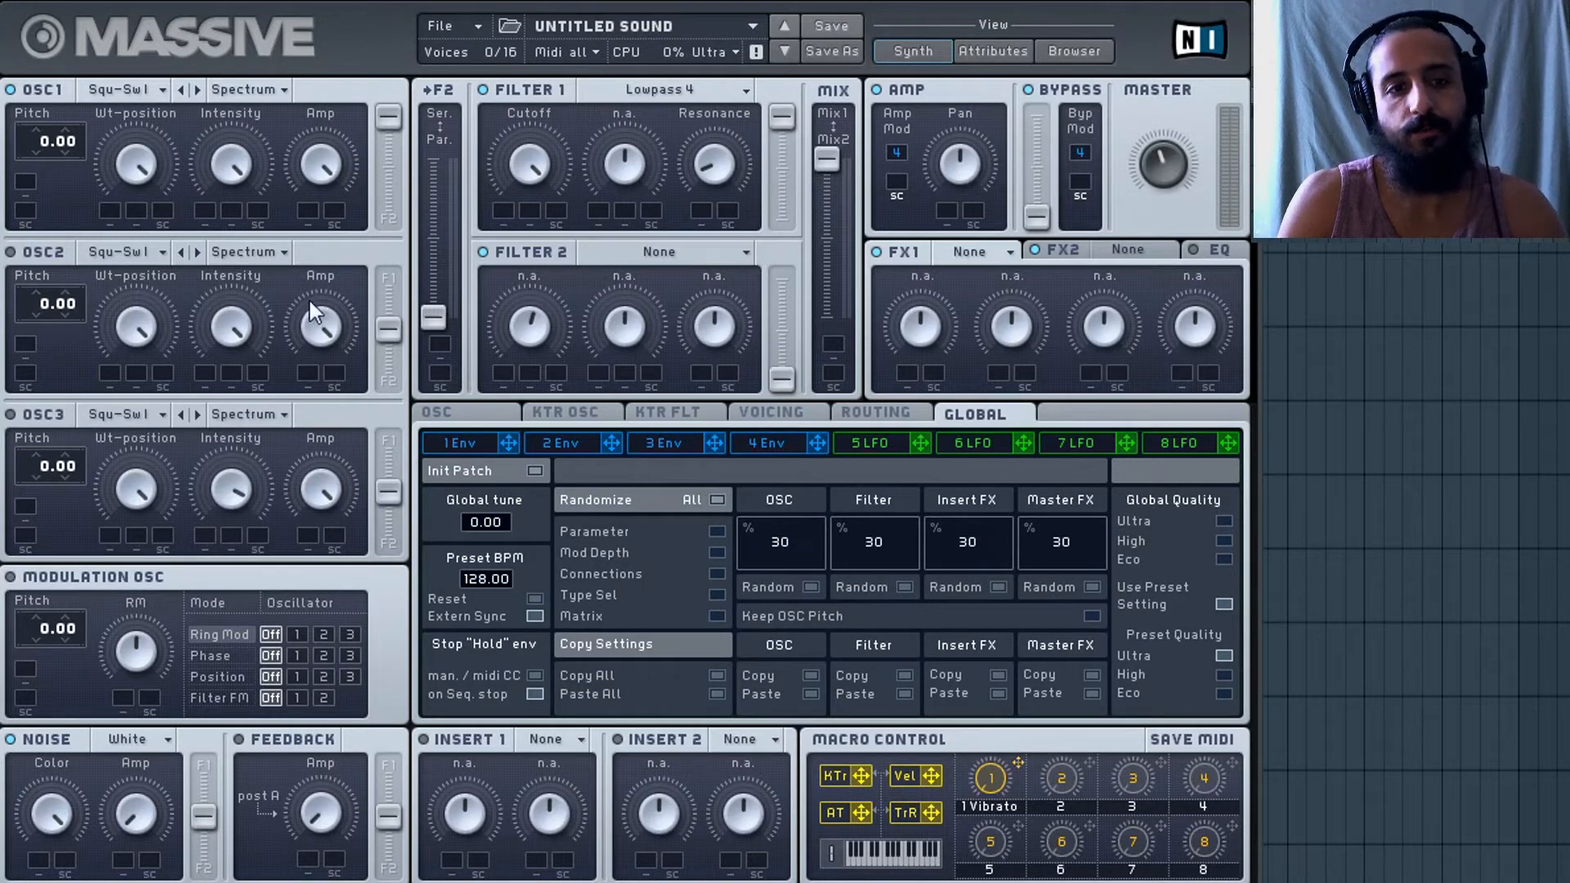
# Sweep OSC1's Wt-position through its range and leave it at the minimum.
pyautogui.moveTo(136, 163); pyautogui.dragTo(182, 74)
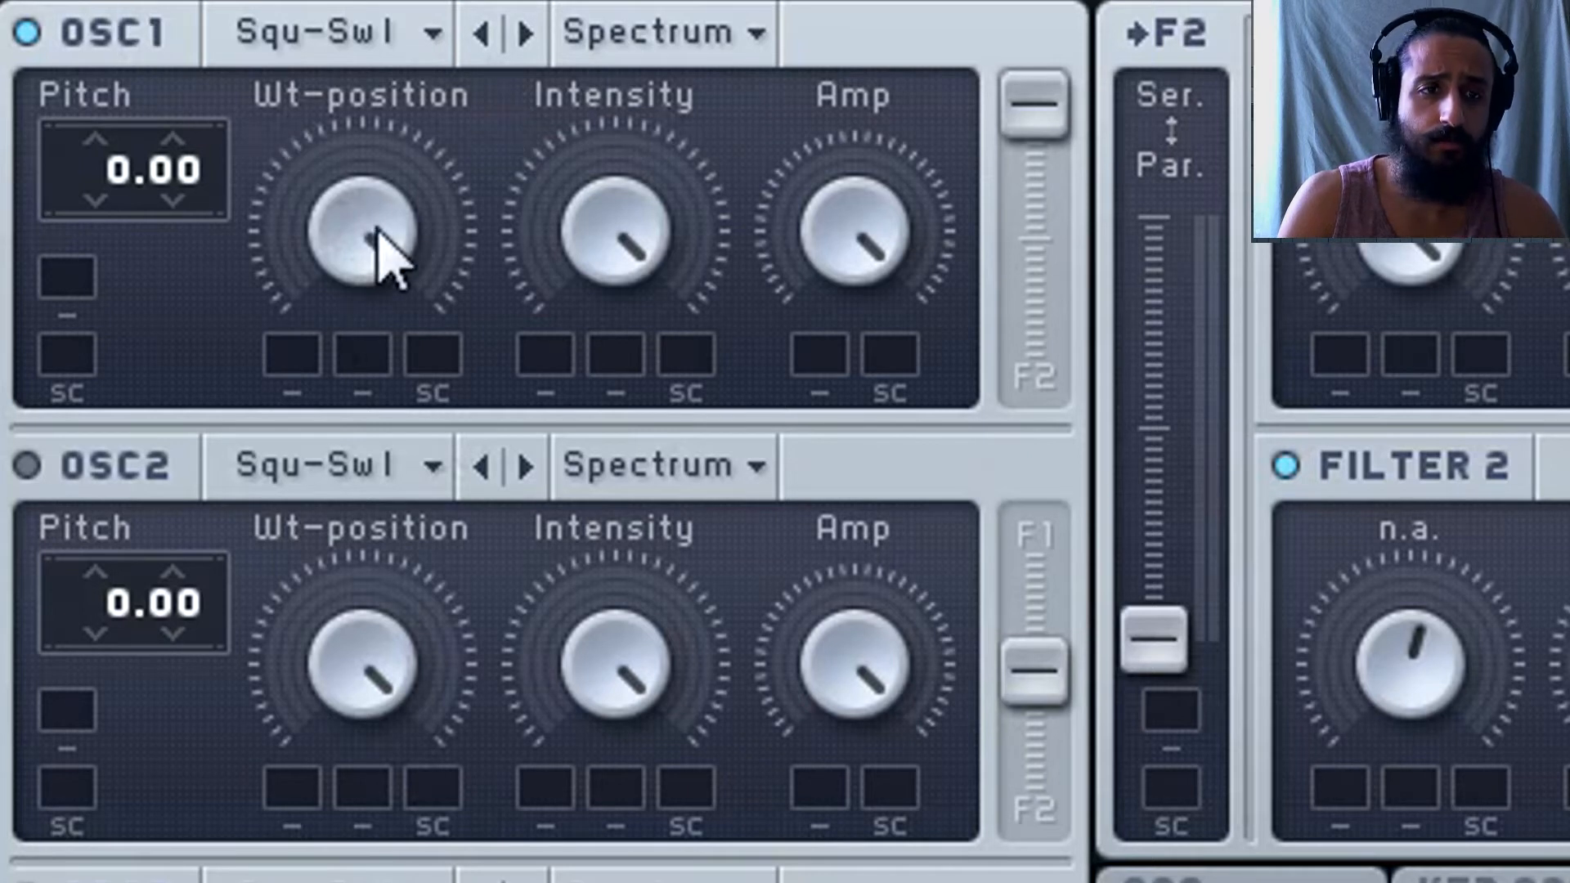
pyautogui.moveTo(367, 216); pyautogui.dragTo(499, 8)
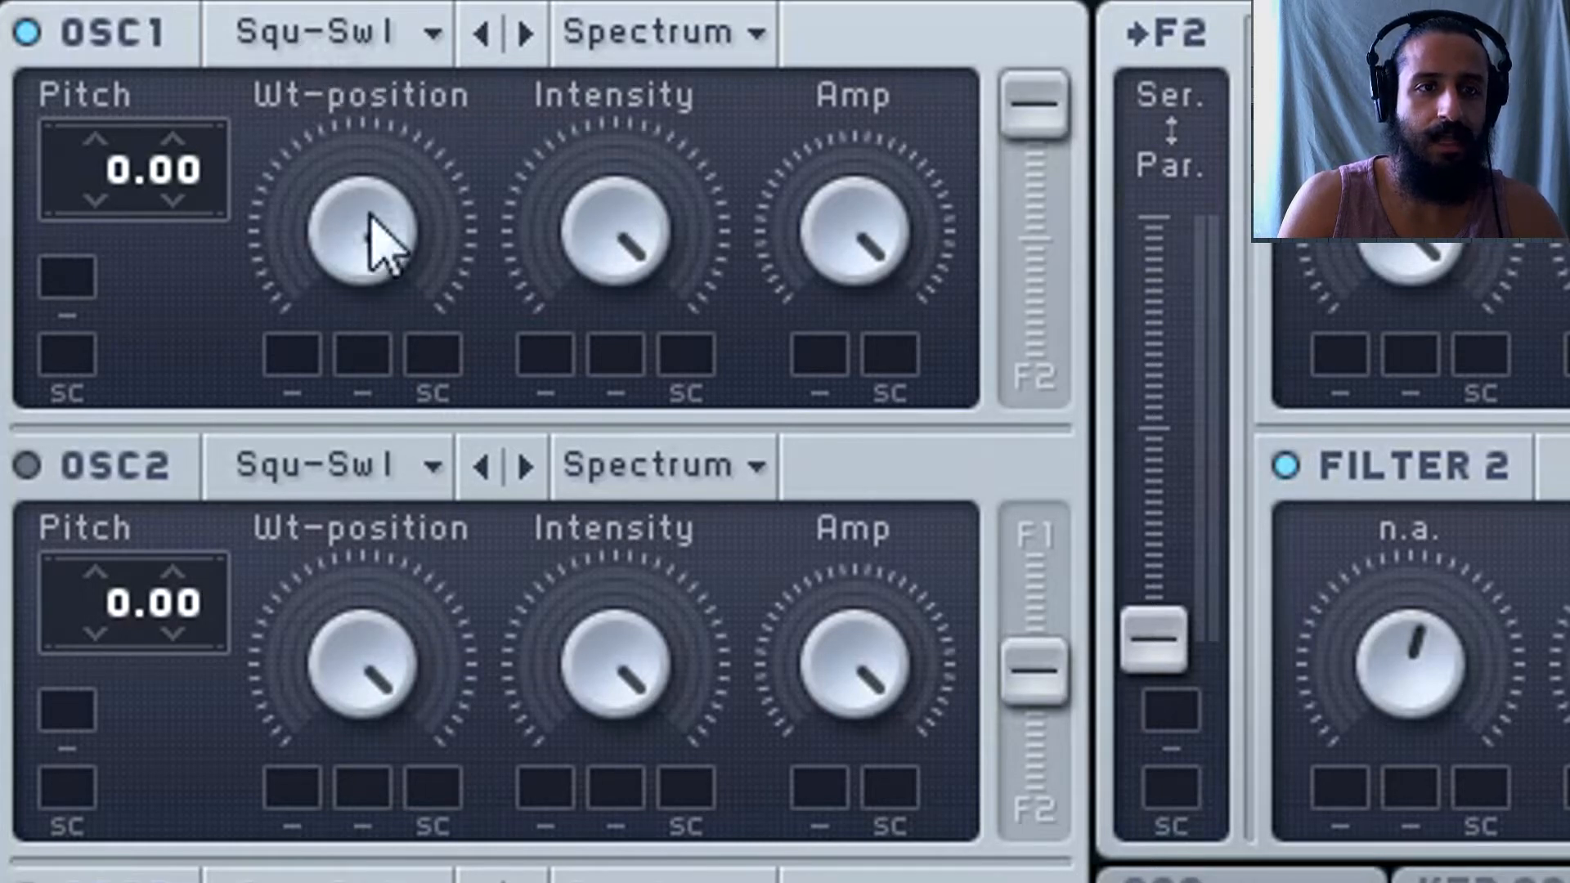
pyautogui.moveTo(385, 238); pyautogui.dragTo(368, 385)
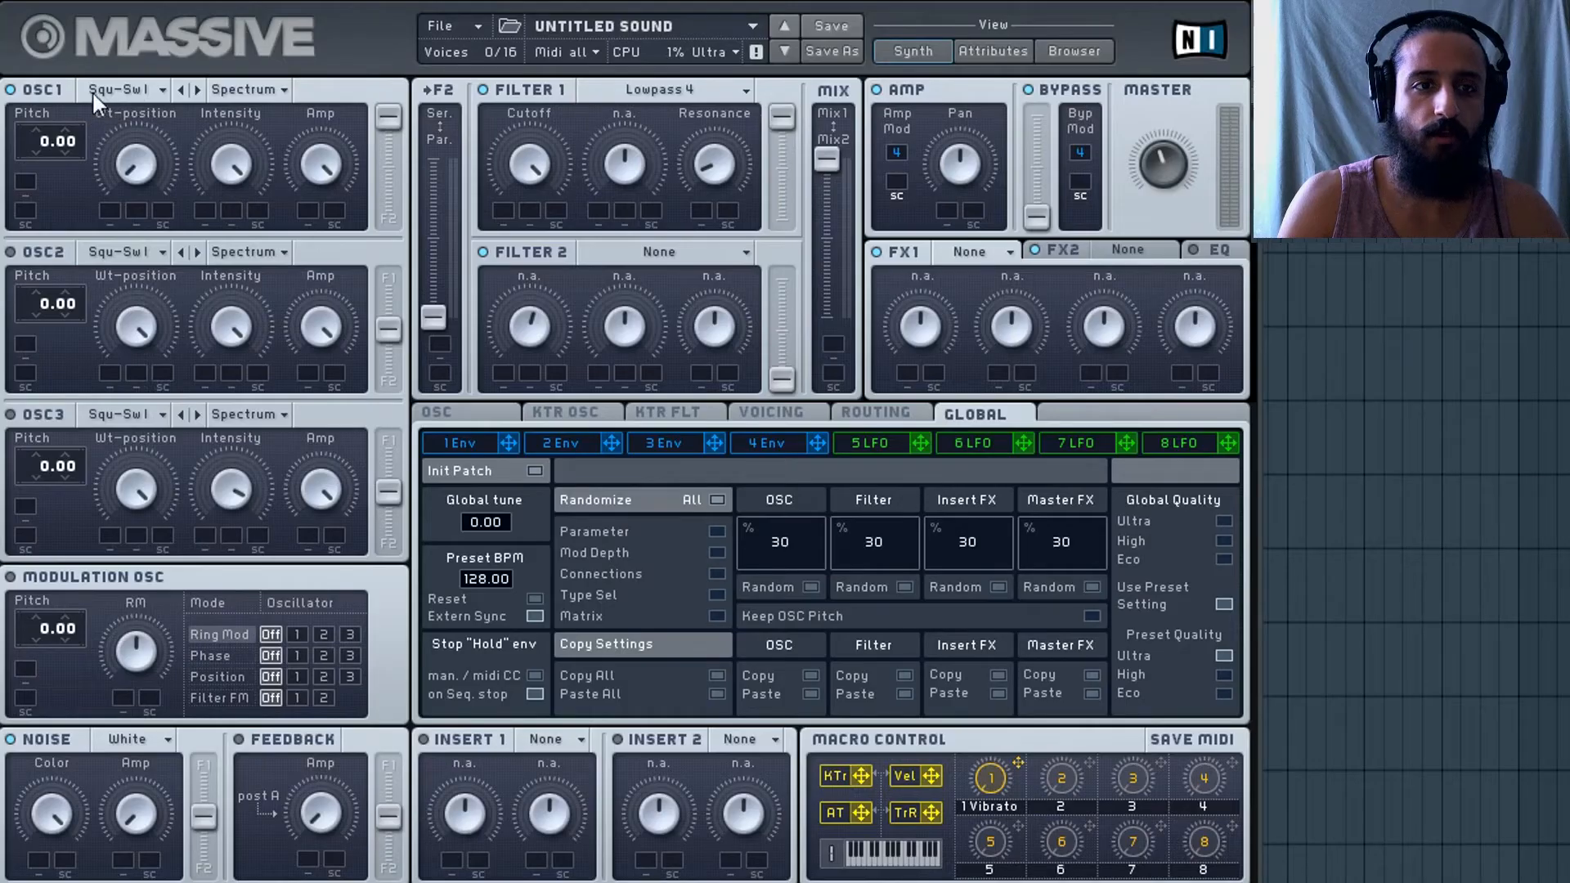
# View OSC1's wavetable list, keep Square-Saw I, and raise the Wt-position to its maximum.
pyautogui.click(91, 90)
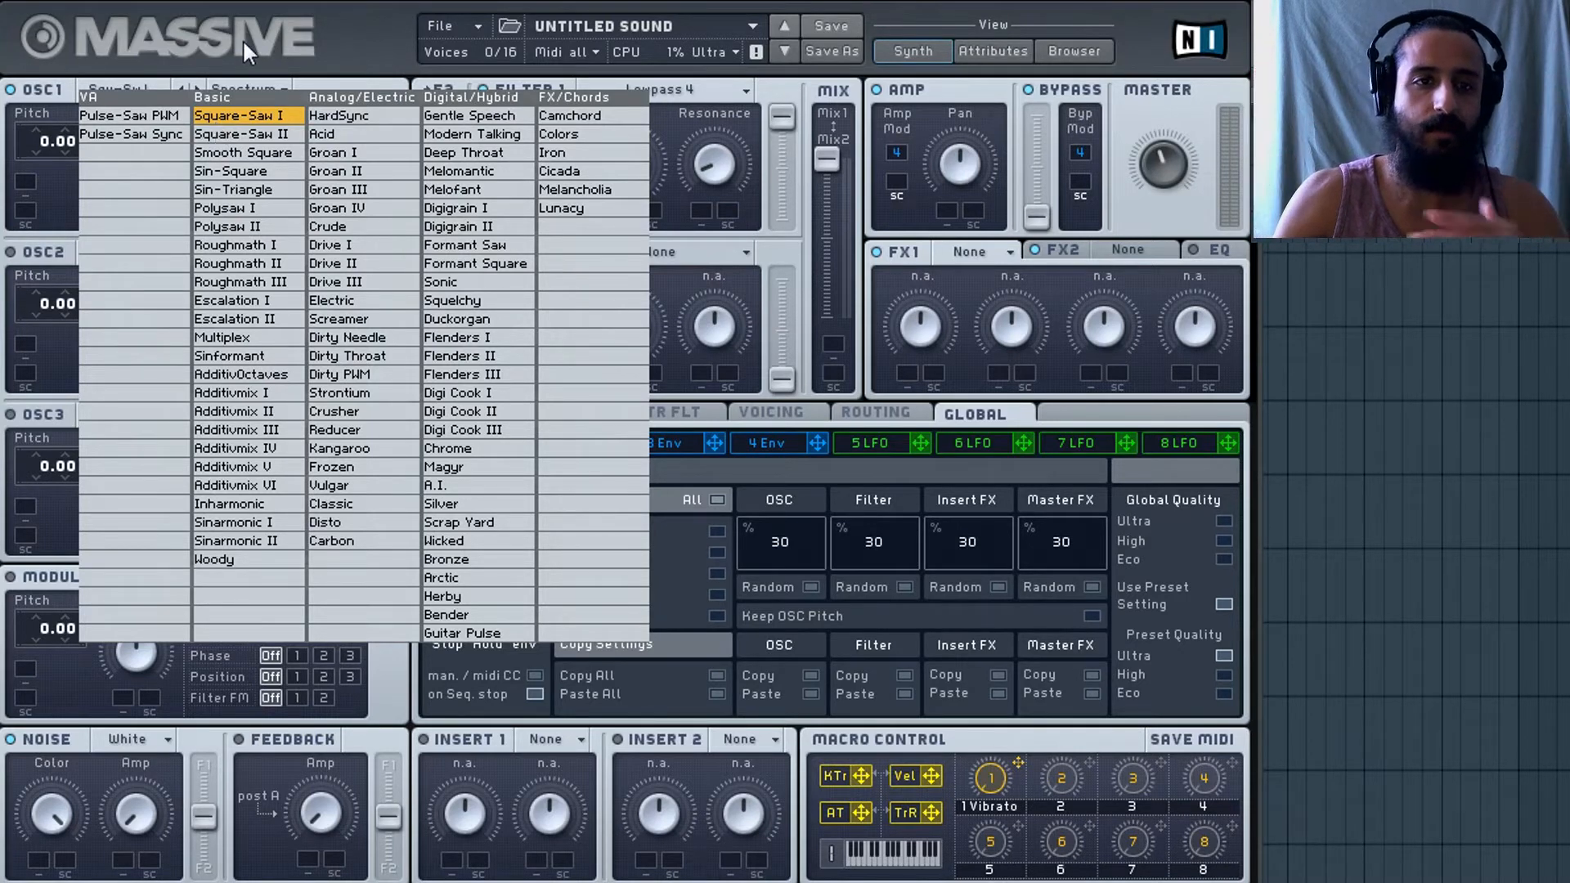
pyautogui.click(250, 81)
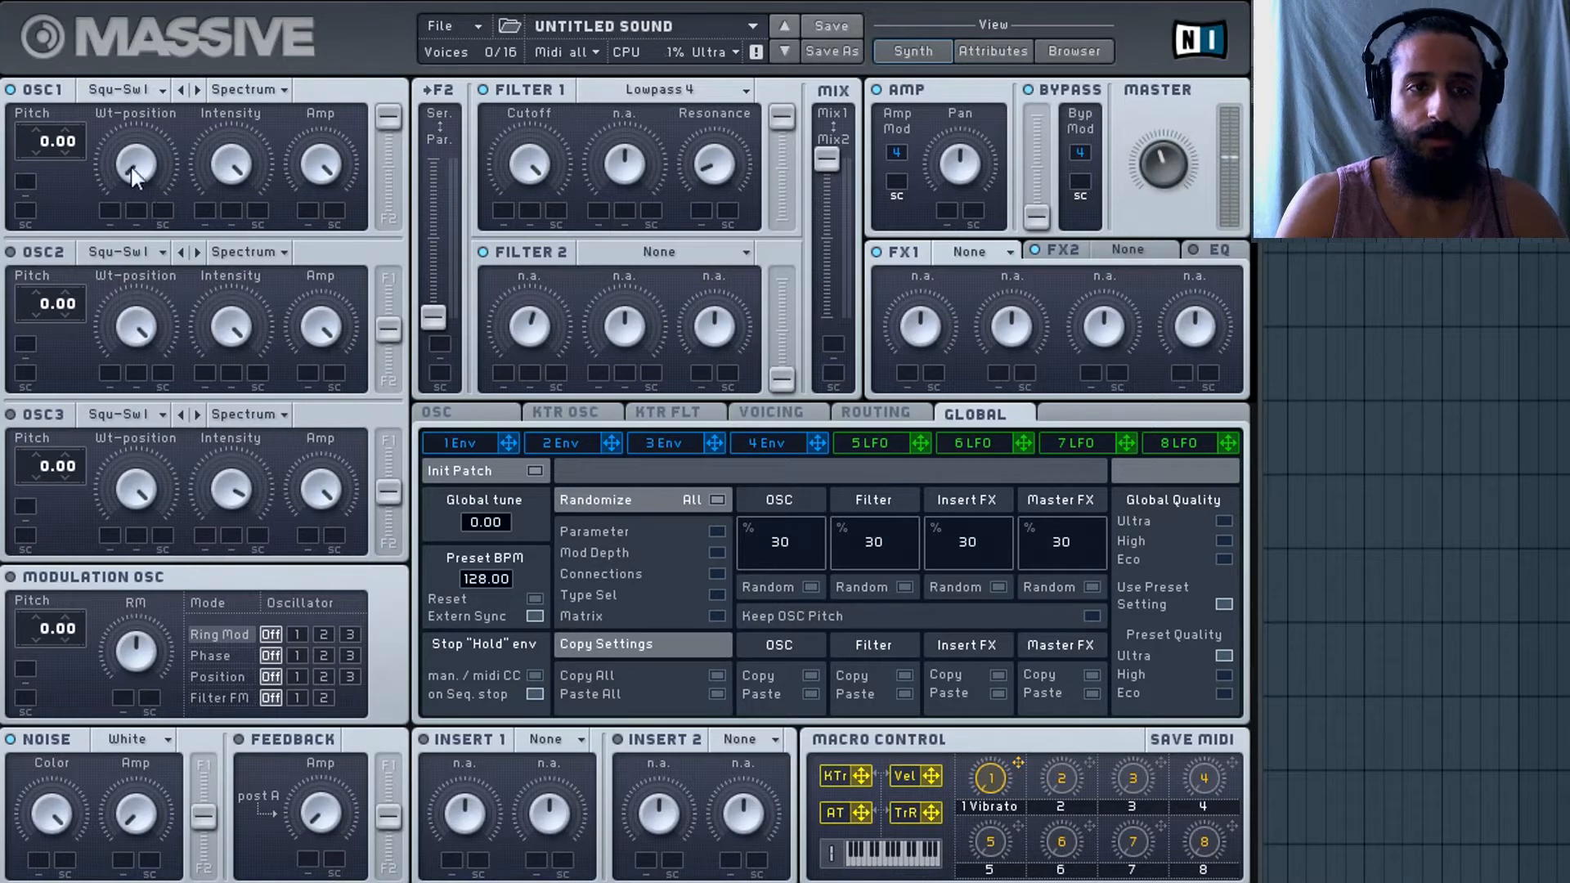
pyautogui.moveTo(160, 189); pyautogui.dragTo(141, 175)
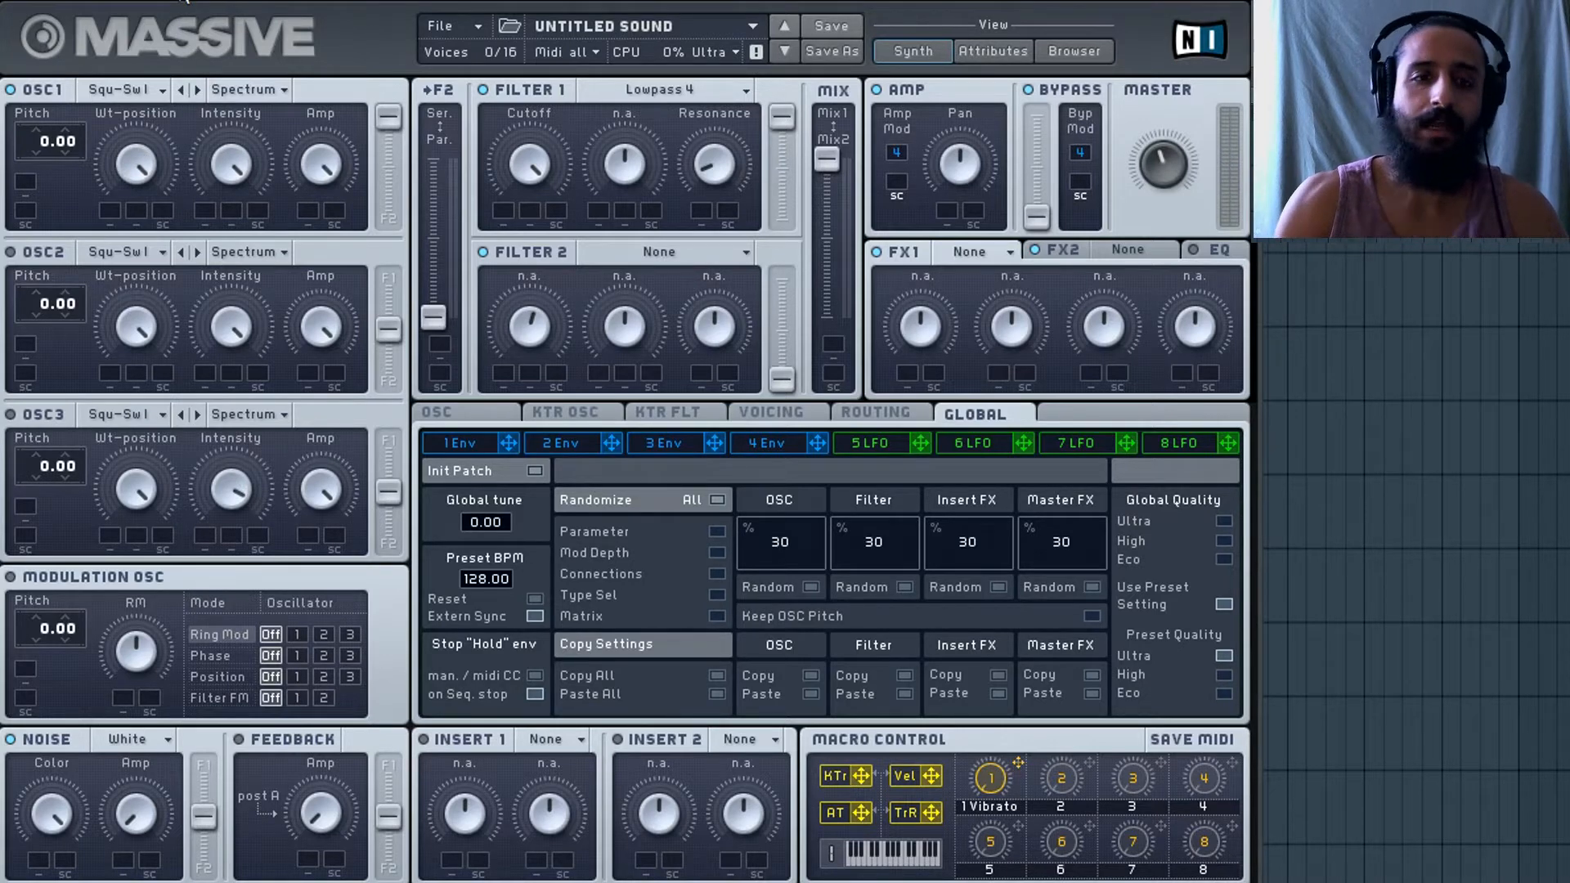
# Lower OSC1's Intensity and Amp to compare the sound, and reset both to their maximum.
pyautogui.moveTo(243, 169); pyautogui.dragTo(246, 253)
pyautogui.moveTo(318, 168); pyautogui.dragTo(325, 281)
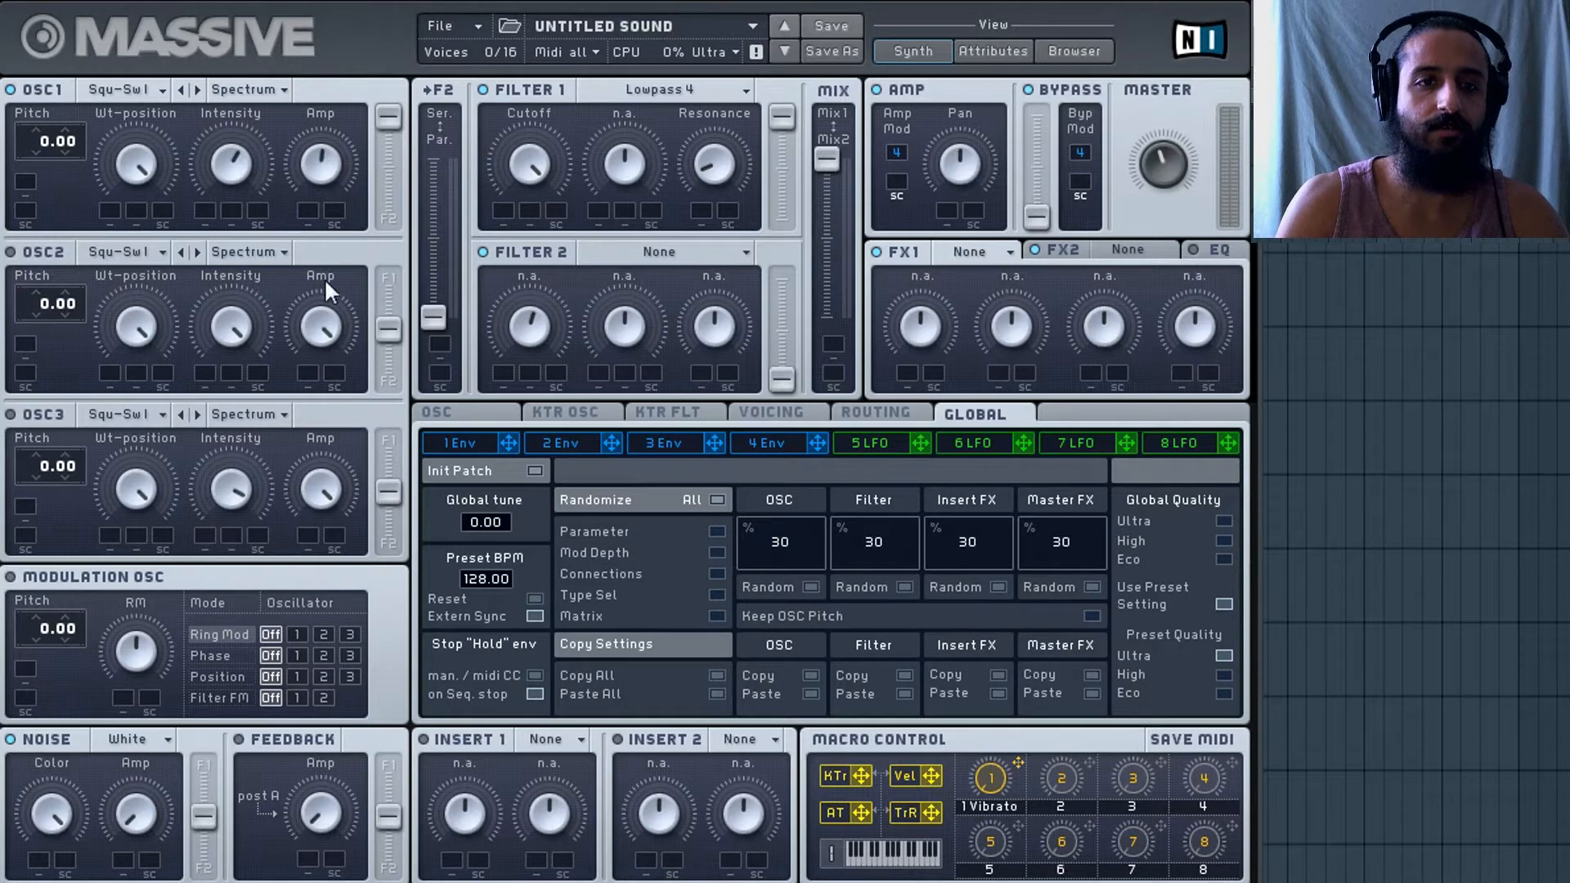
pyautogui.doubleClick(311, 165)
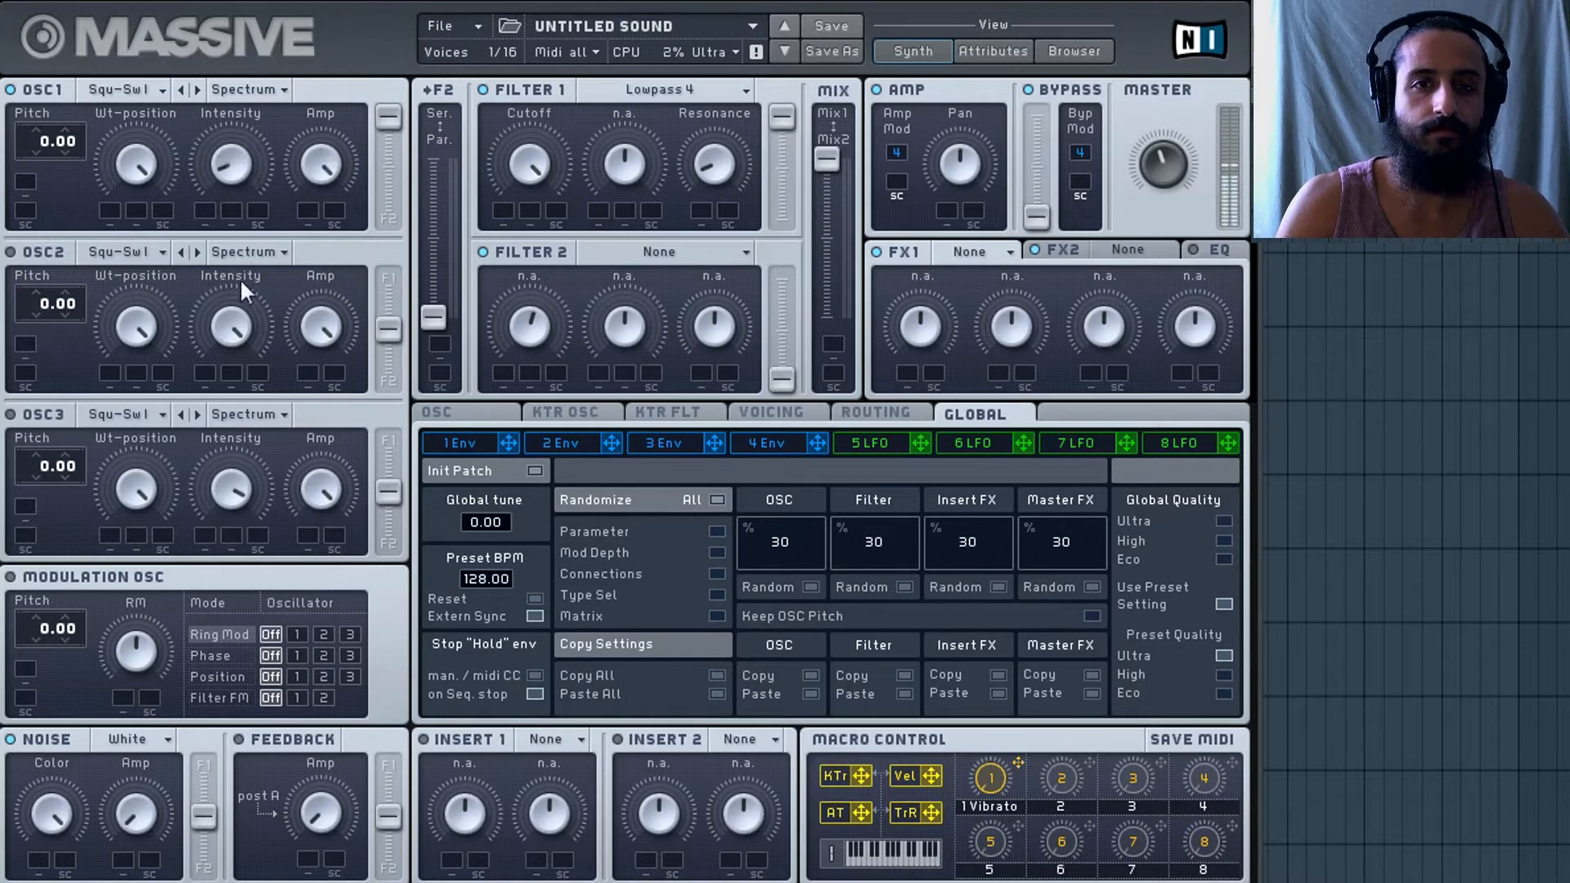
pyautogui.doubleClick(250, 139)
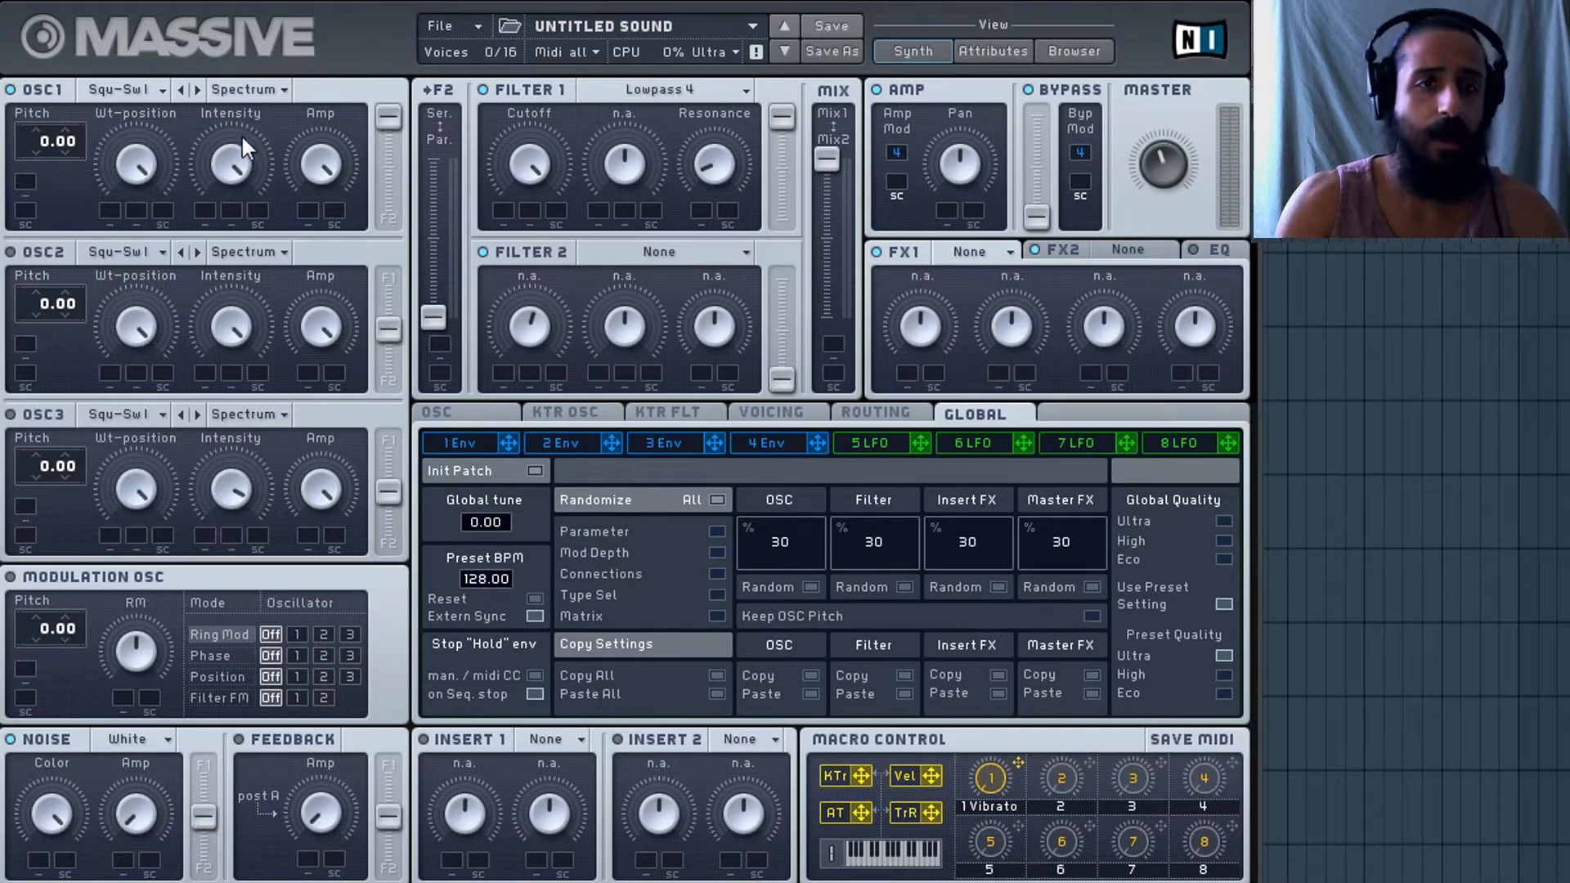
# Switch on OSC2, route it fully to Filter 1, and set its pitch to -24.00.
pyautogui.moveTo(129, 321); pyautogui.dragTo(145, 313)
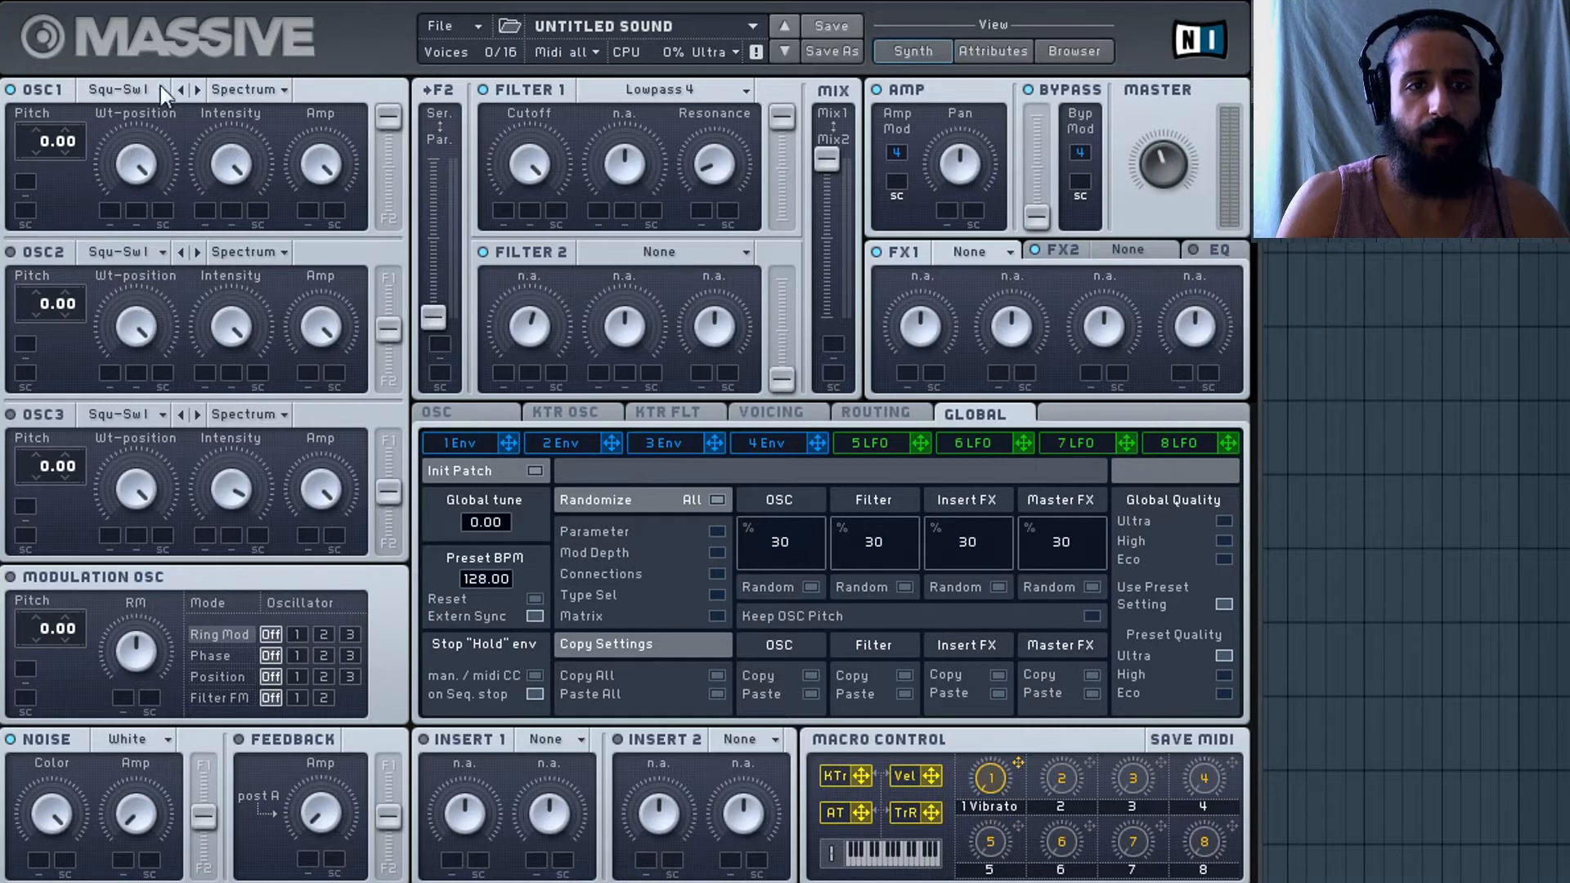
pyautogui.moveTo(331, 209); pyautogui.dragTo(348, 334)
pyautogui.moveTo(331, 170); pyautogui.dragTo(324, 22)
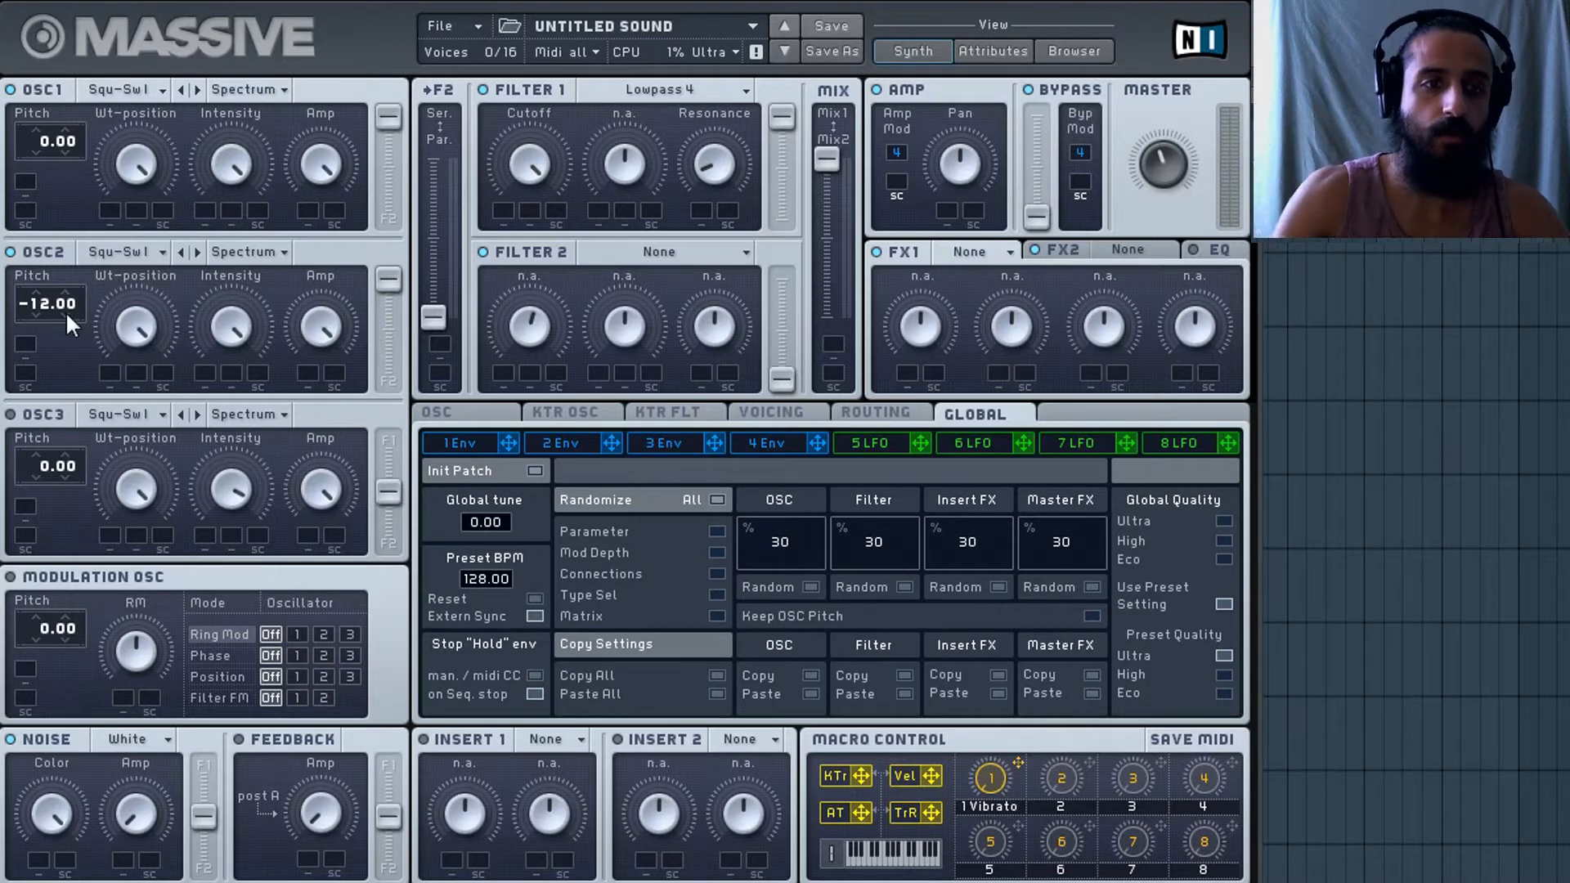
pyautogui.moveTo(43, 302); pyautogui.dragTo(45, 336)
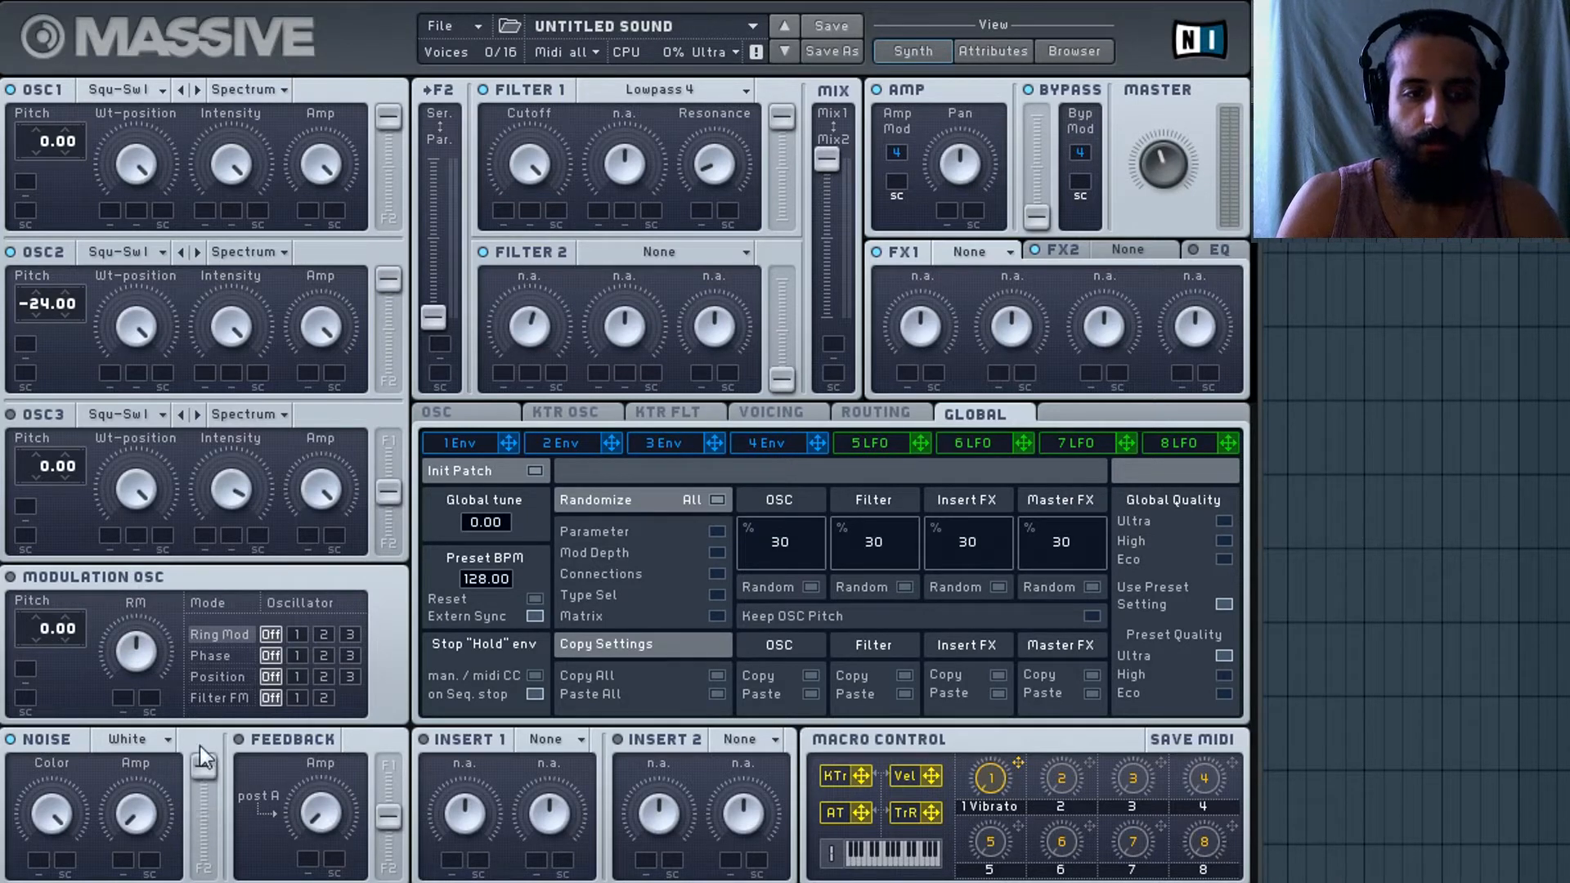
# Route the white noise fully to Filter 1 and set its Amp to a low level.
pyautogui.moveTo(147, 841); pyautogui.dragTo(148, 802)
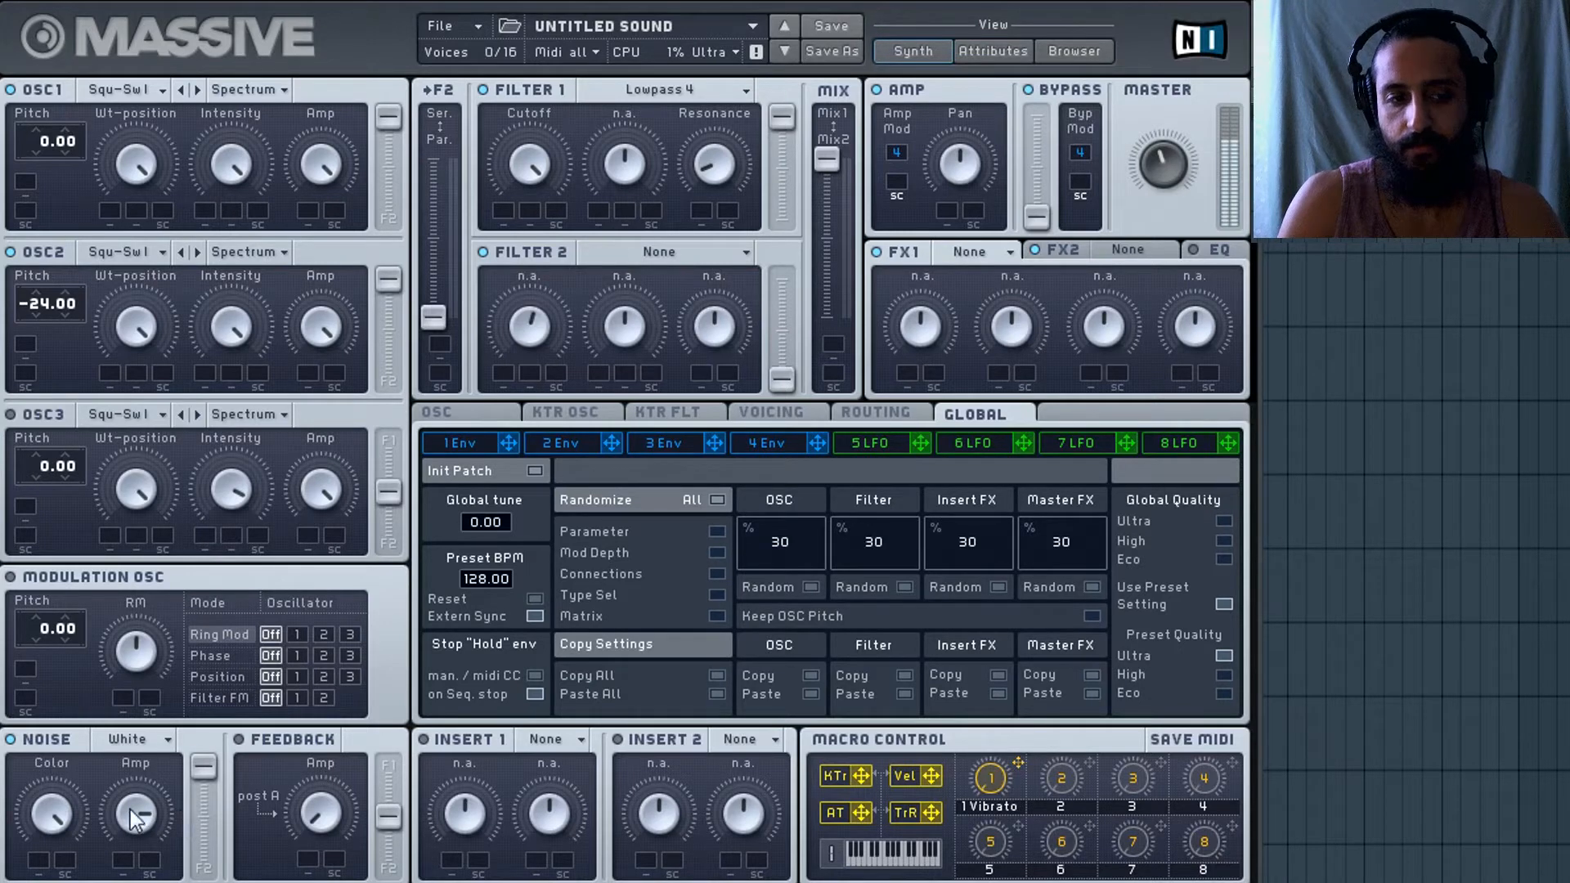
pyautogui.moveTo(139, 816); pyautogui.dragTo(141, 876)
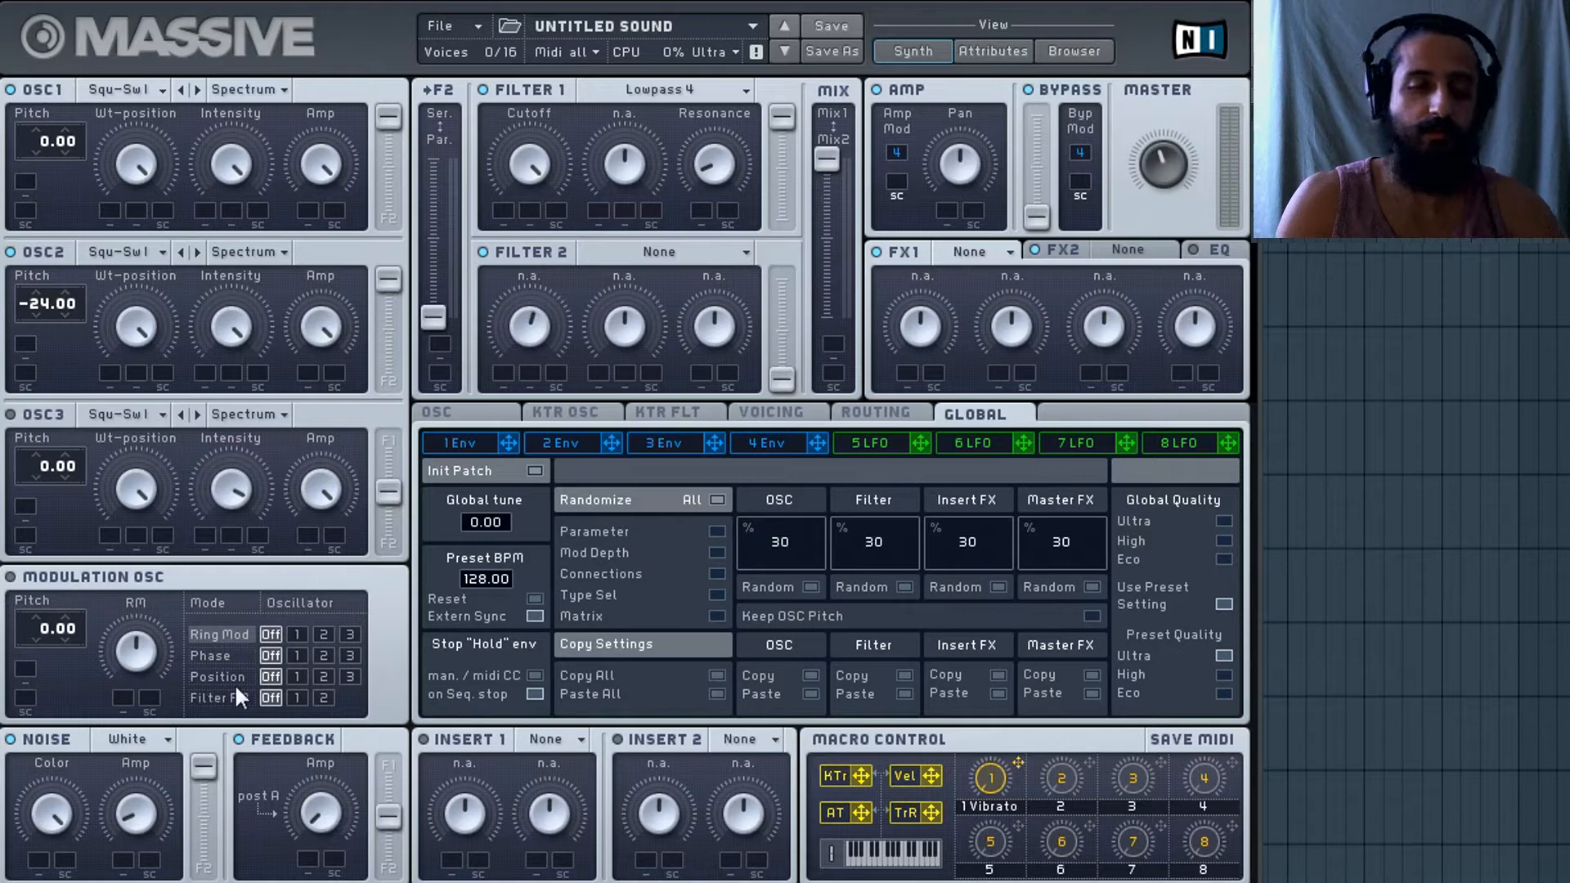
# Route Feedback fully to Filter 1, compare its Amp levels, and leave the Amp at the midpoint.
pyautogui.click(490, 416)
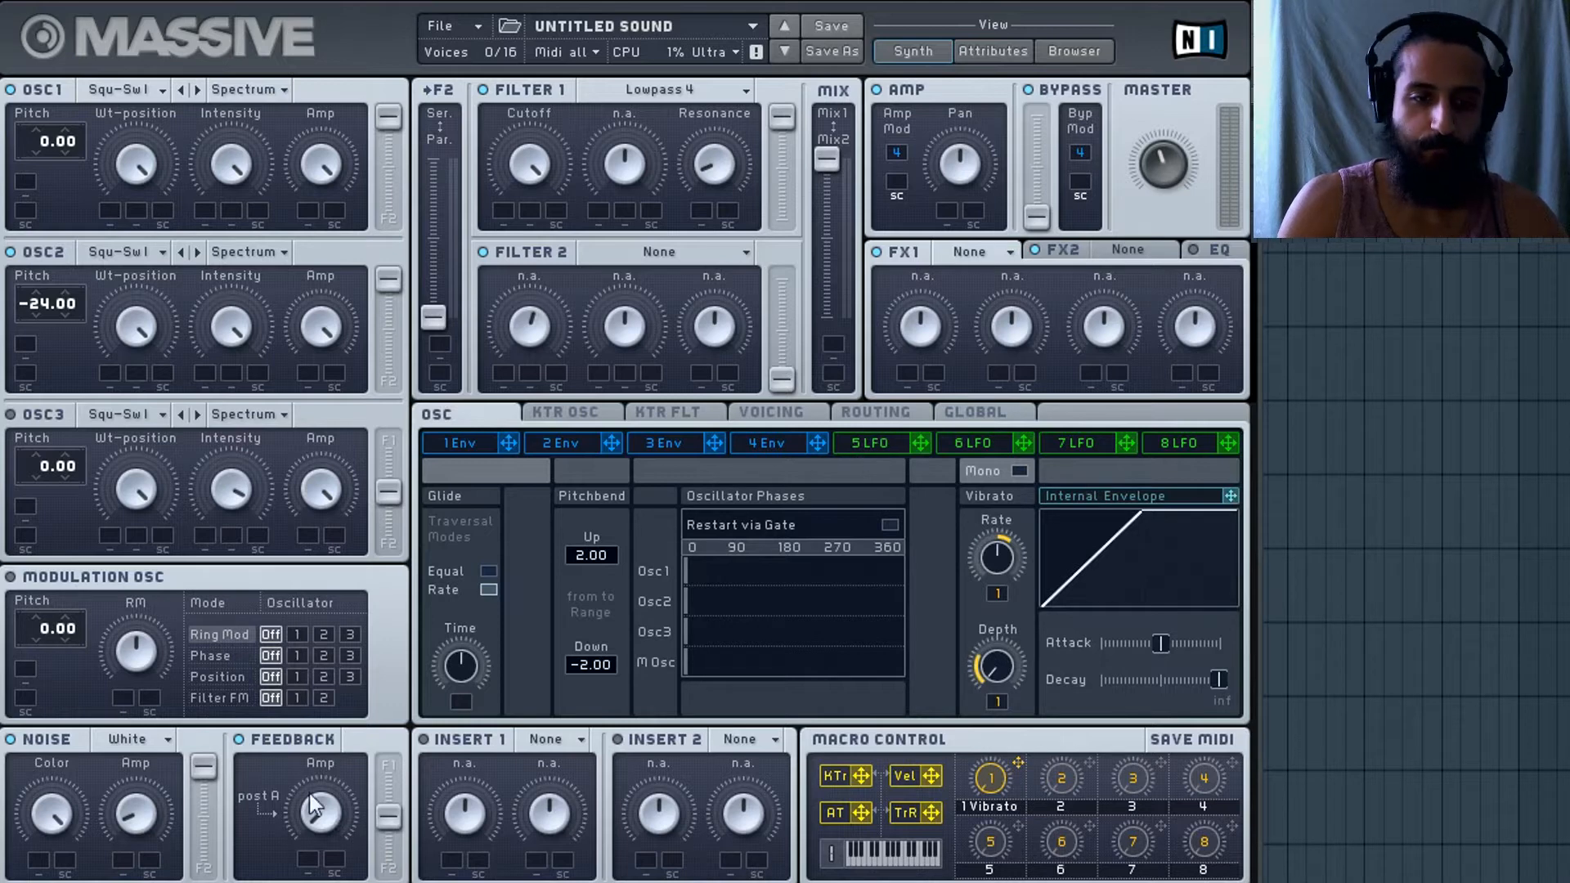
pyautogui.moveTo(391, 818); pyautogui.dragTo(399, 738)
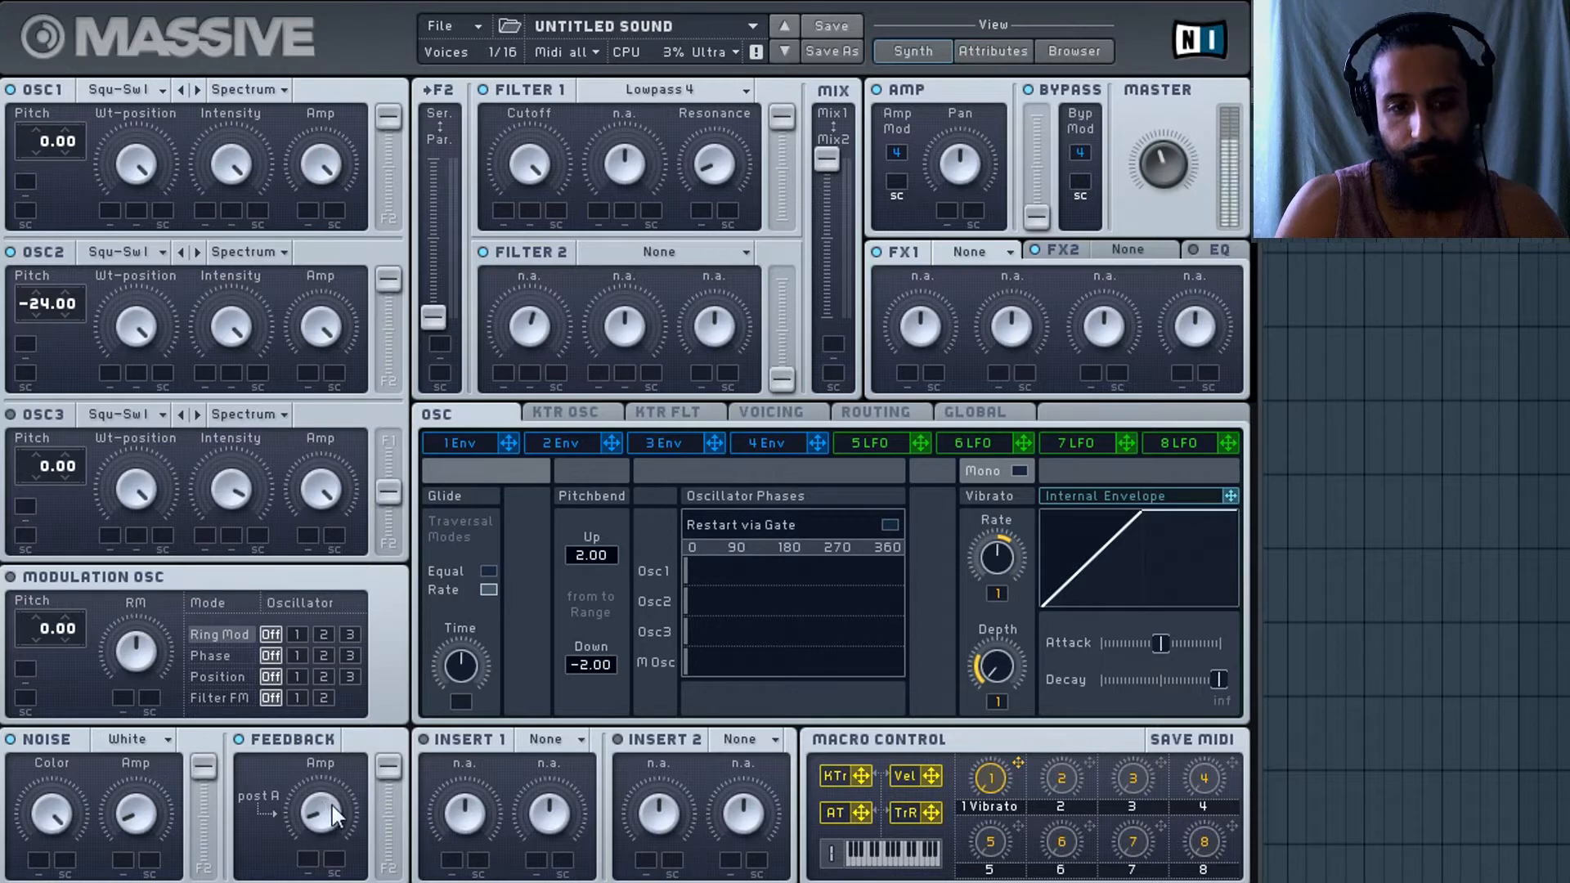
pyautogui.moveTo(329, 804)
pyautogui.mouseDown()
pyautogui.moveTo(337, 749)
pyautogui.moveTo(331, 833)
pyautogui.mouseUp()
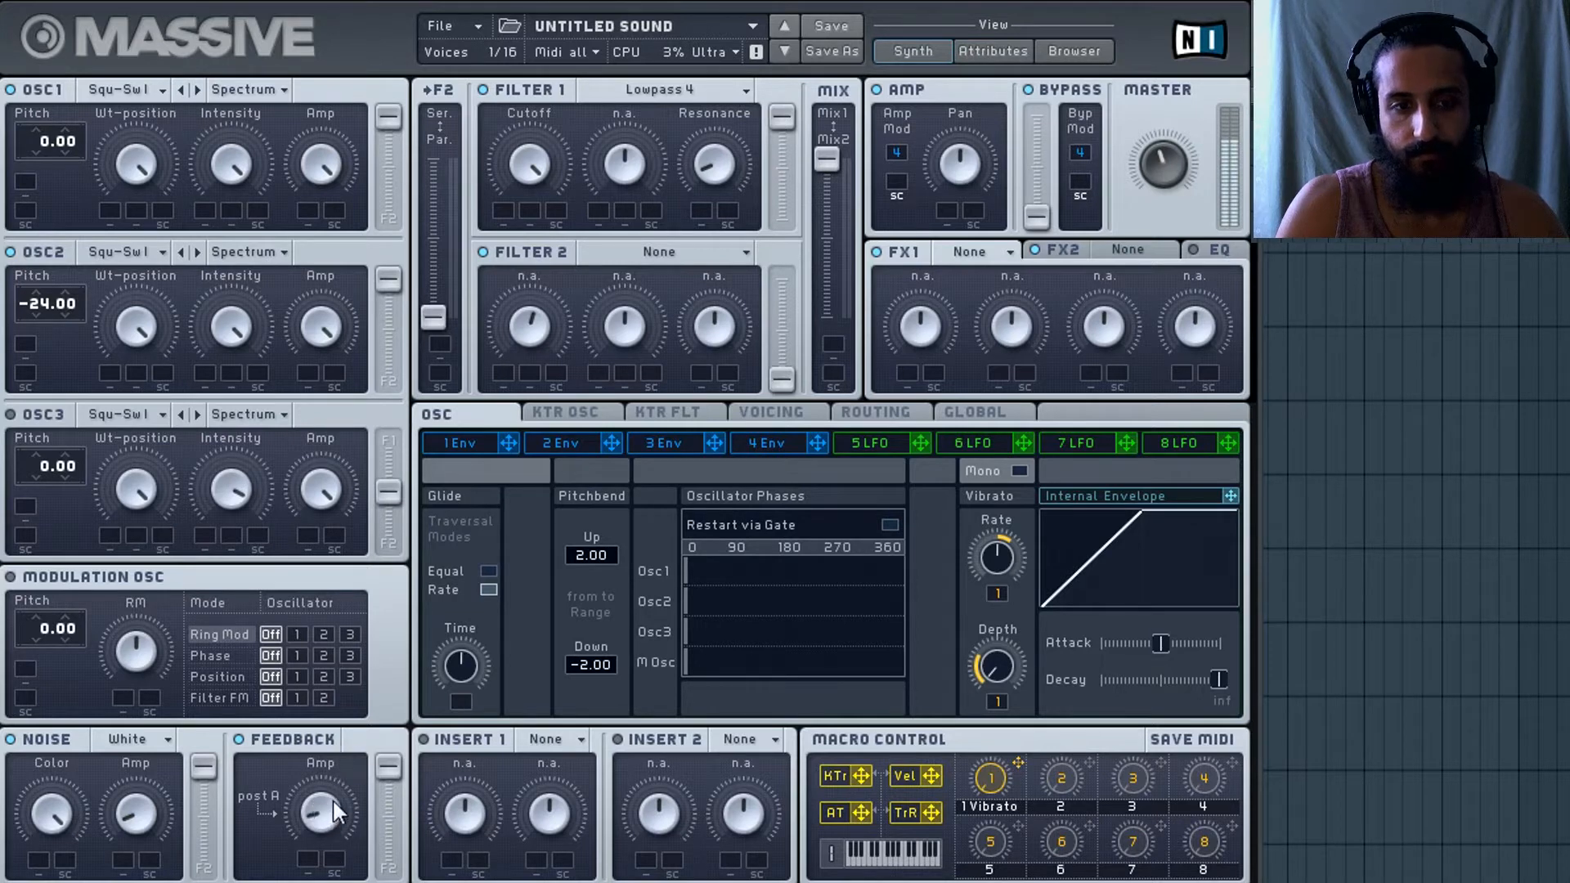
pyautogui.click(281, 736)
pyautogui.moveTo(343, 785); pyautogui.dragTo(306, 733)
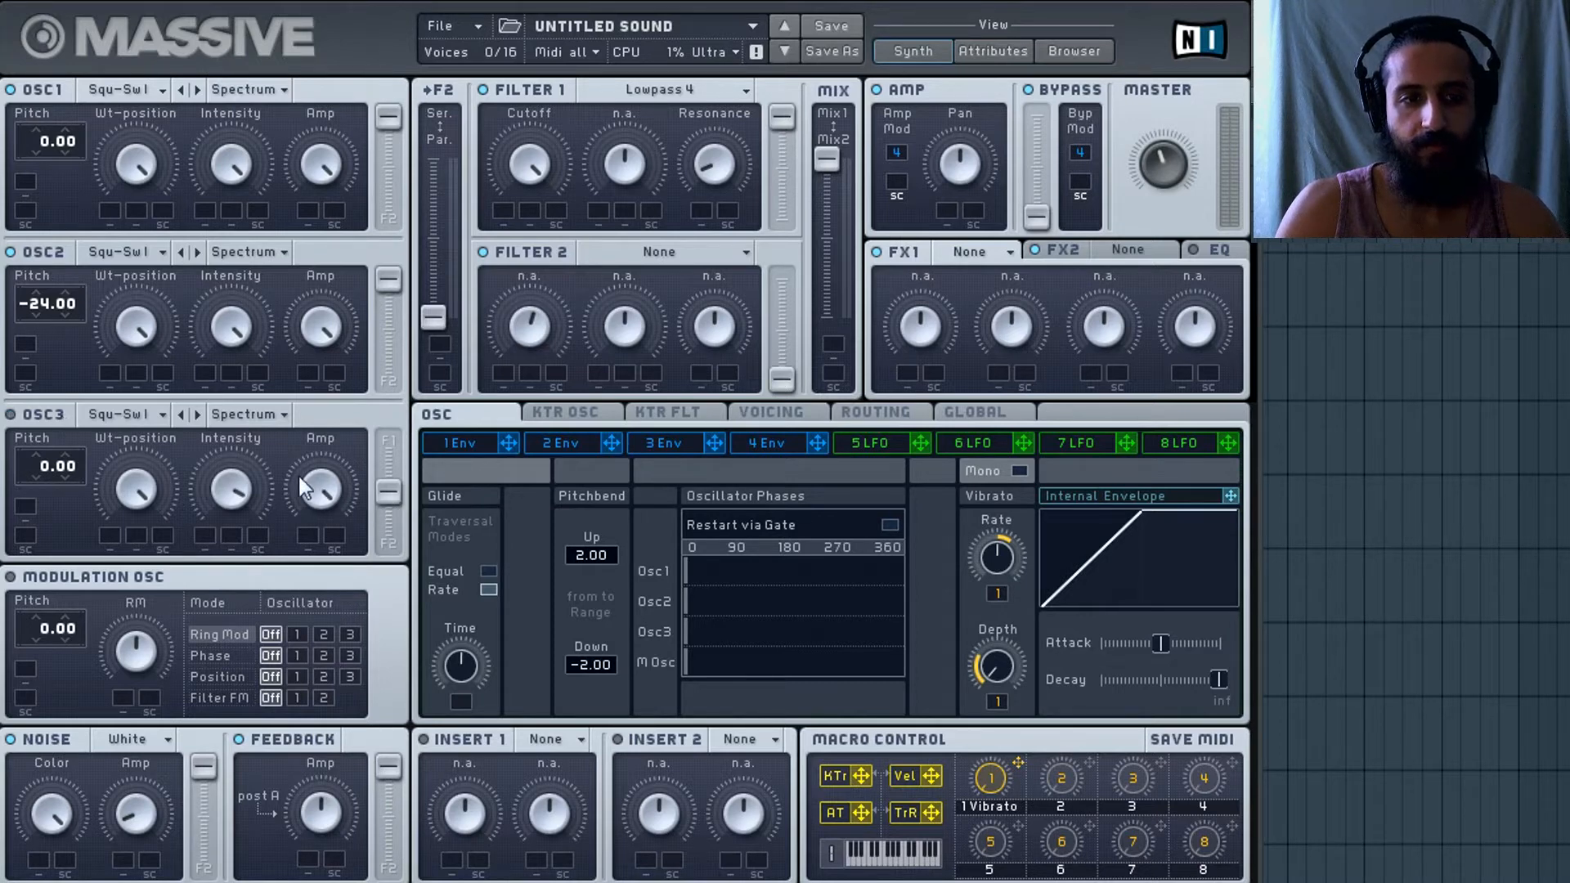
# Lower OSC3's Amp to the minimum with its routing fader at F1, and show the signal routing diagram.
pyautogui.moveTo(300, 485); pyautogui.dragTo(300, 515)
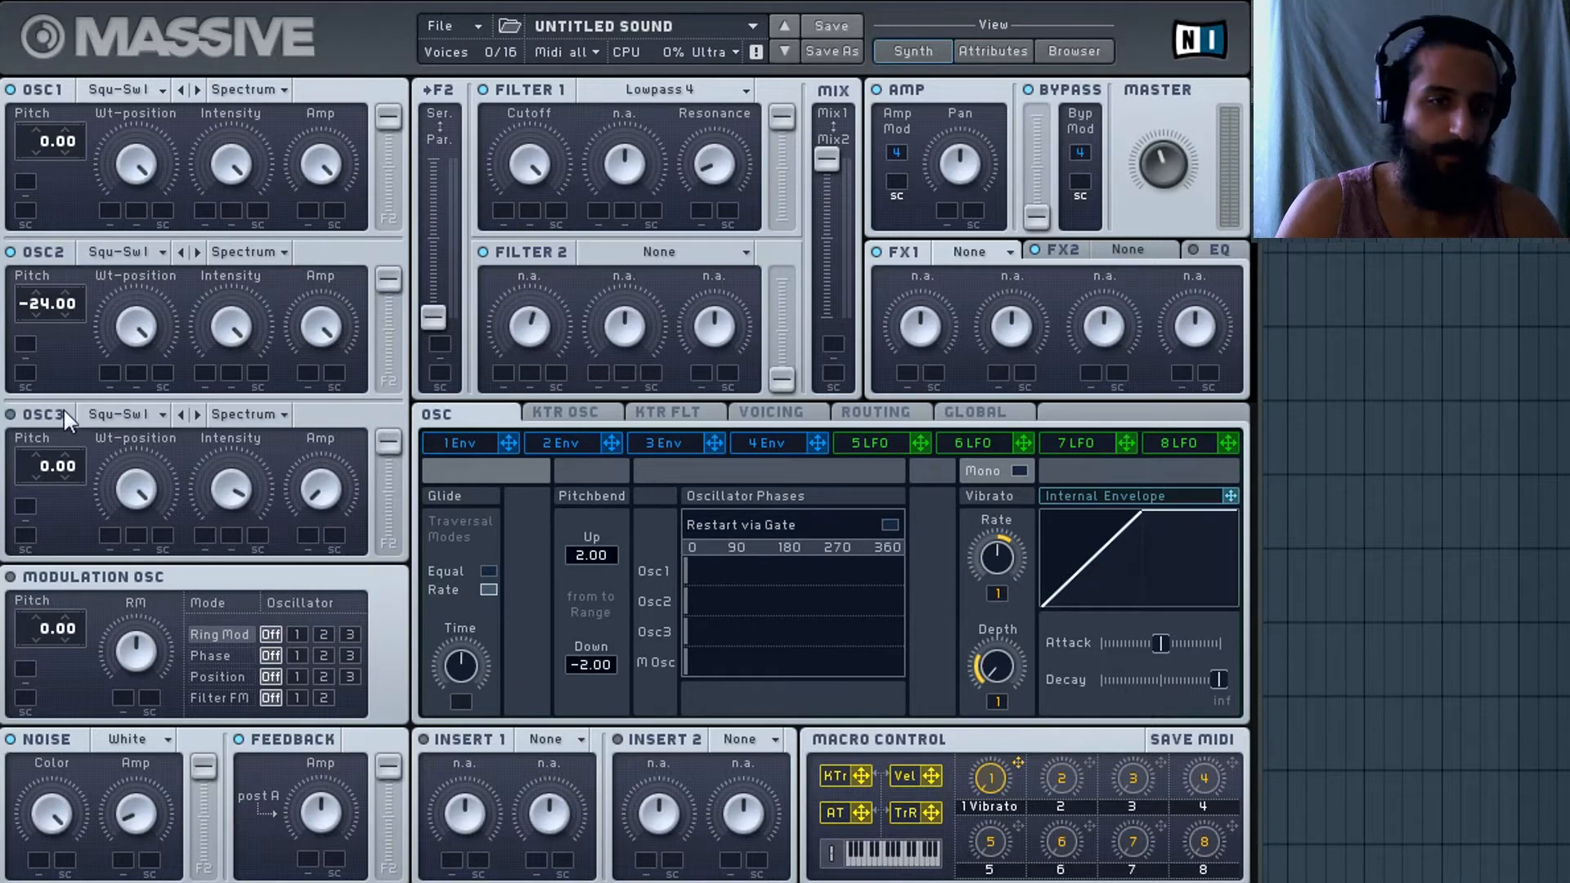
pyautogui.click(862, 412)
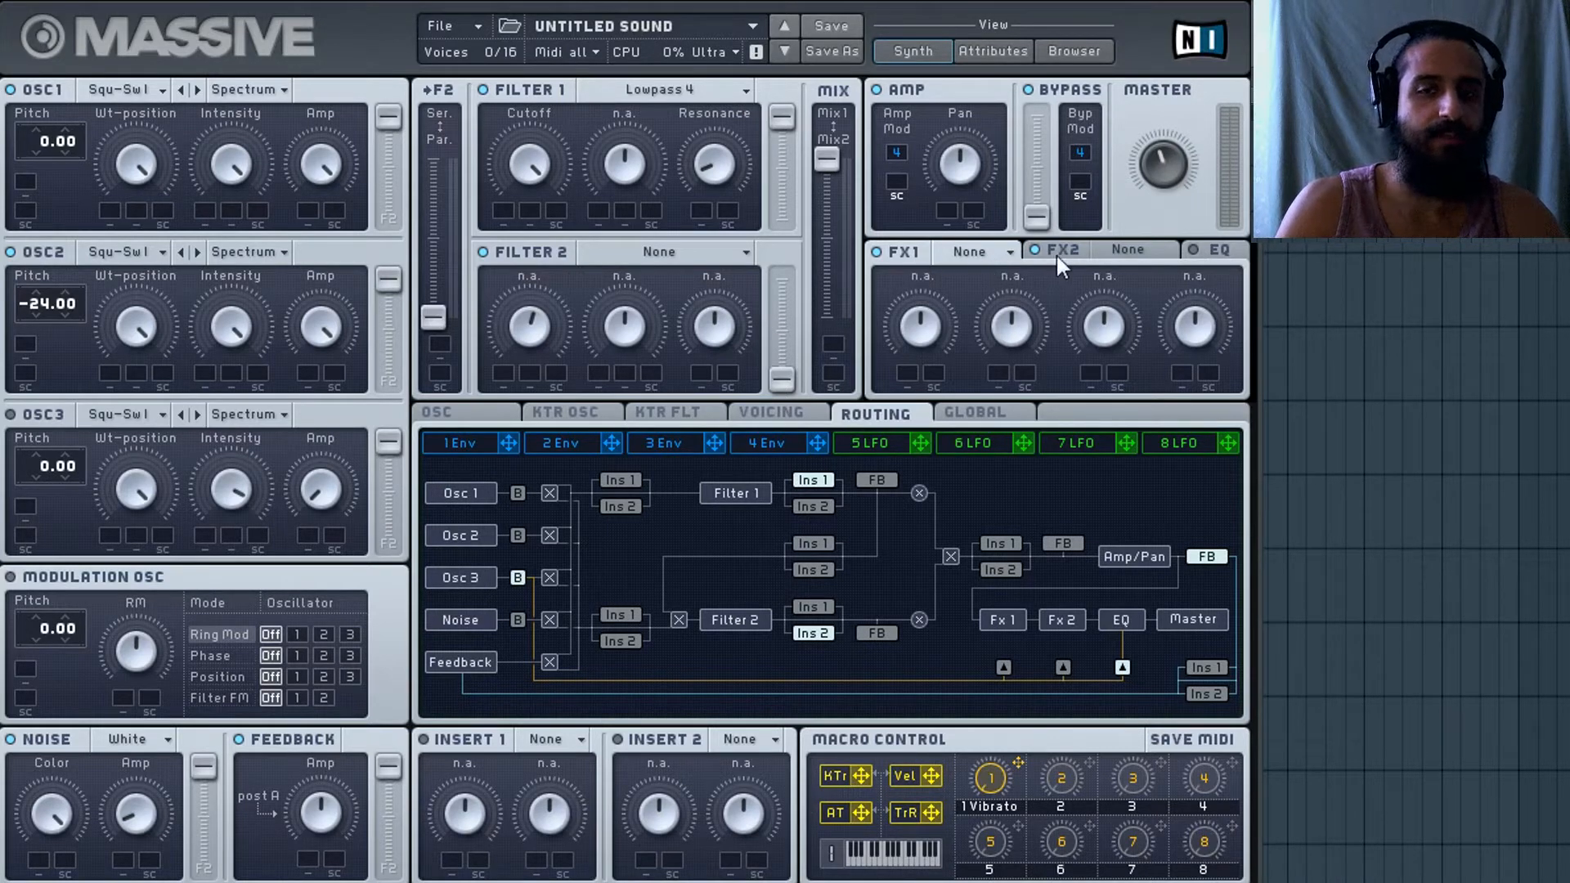
# Compare the effect types offered in FX1 and FX2, including the tube effects at the end of FX1's list.
pyautogui.click(975, 251)
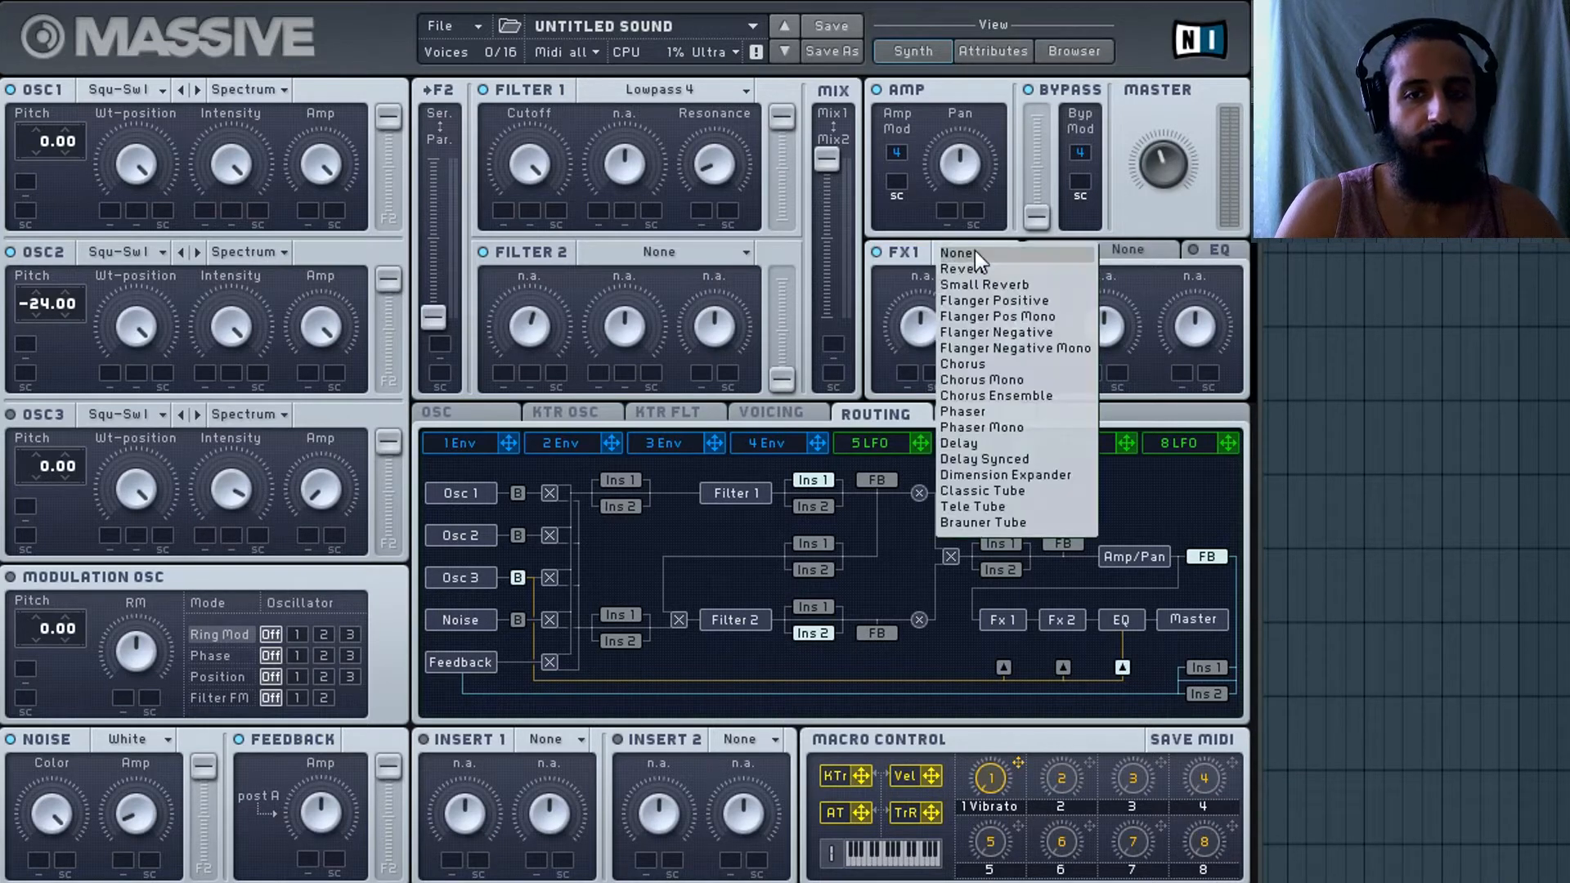
pyautogui.click(1165, 252)
pyautogui.click(1122, 251)
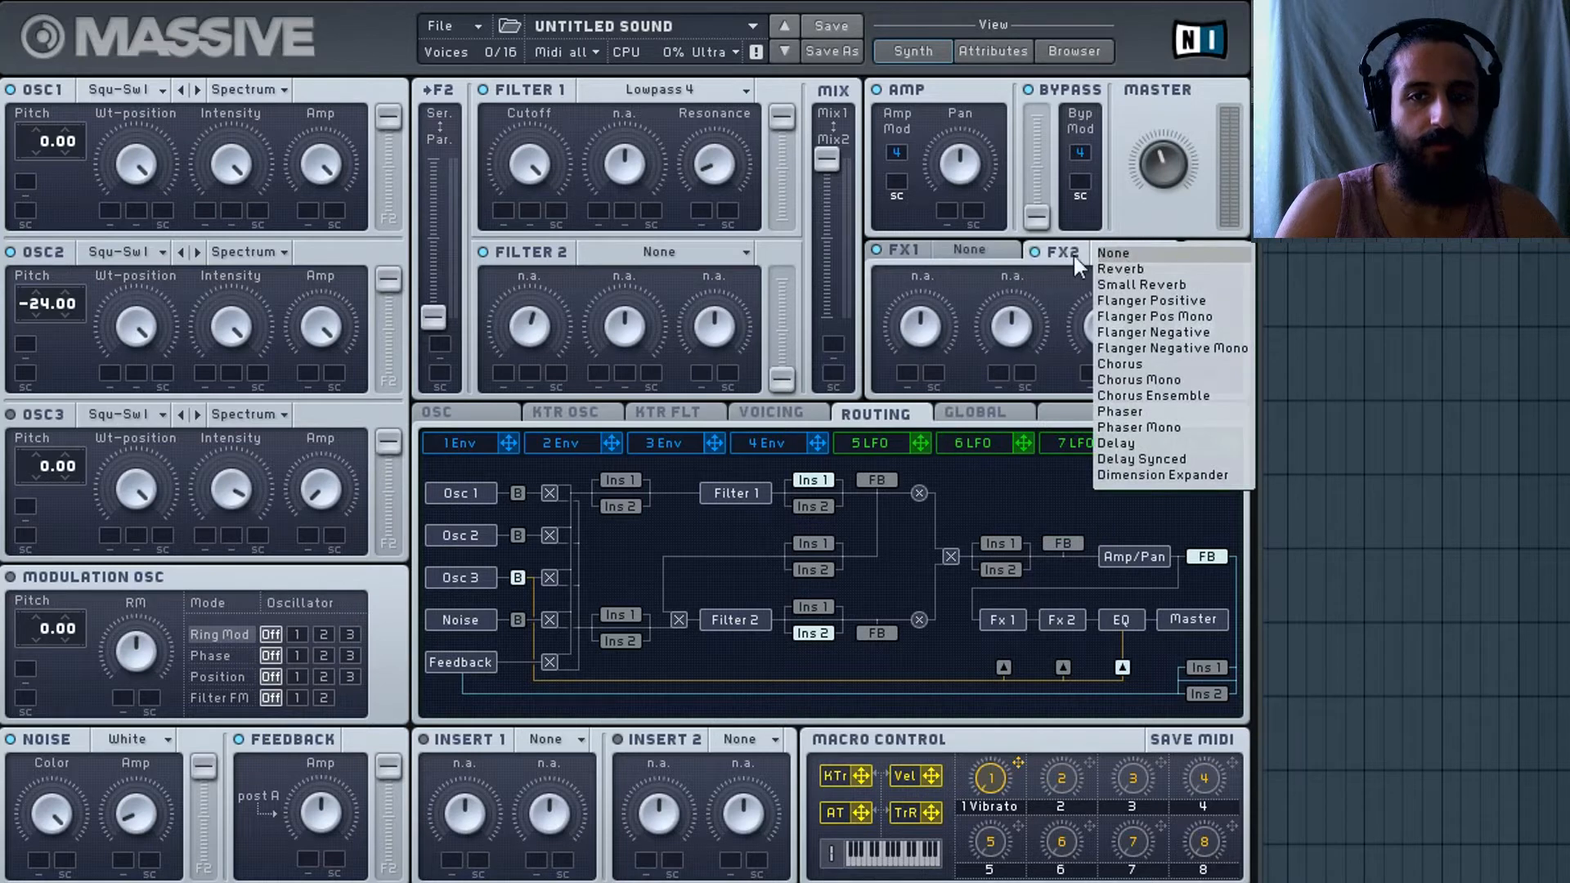
pyautogui.click(1035, 249)
pyautogui.click(1134, 252)
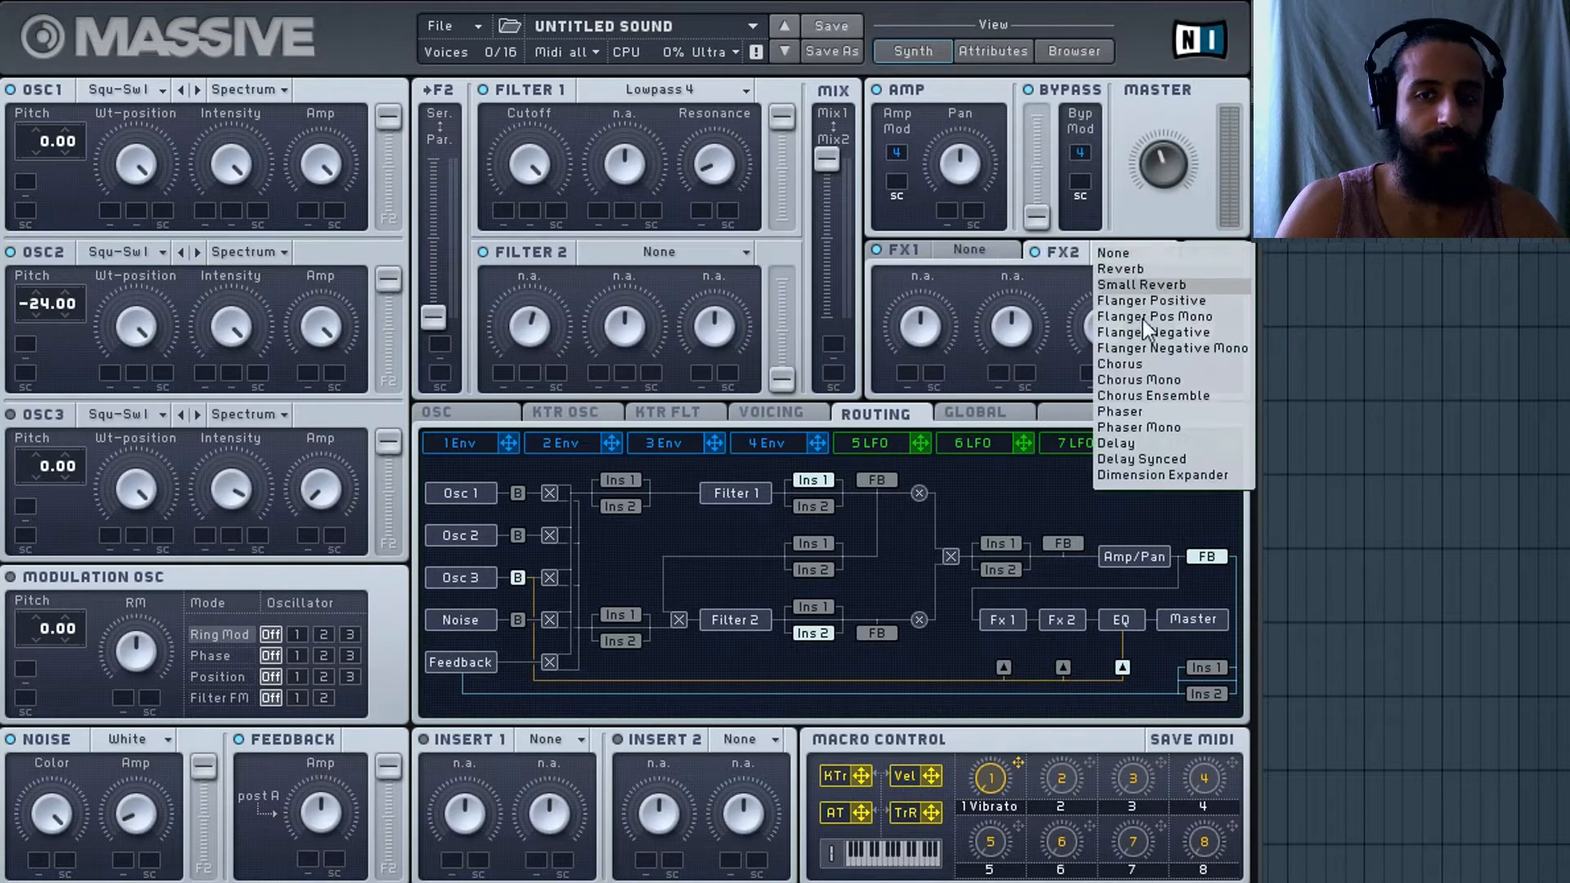
pyautogui.click(982, 249)
pyautogui.click(973, 250)
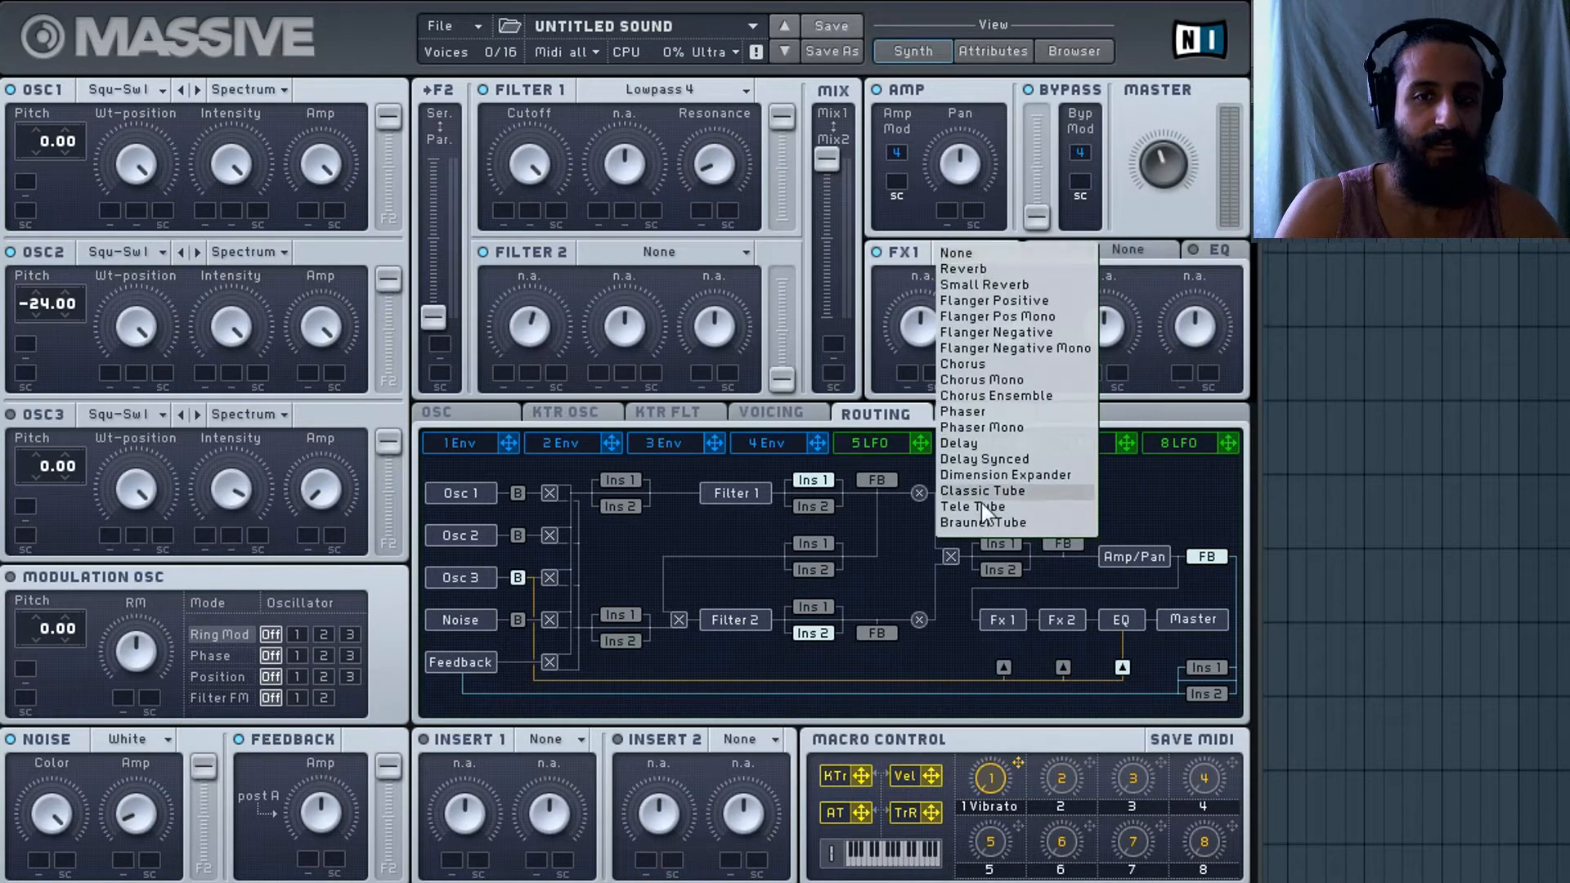
pyautogui.click(1162, 250)
pyautogui.click(1152, 249)
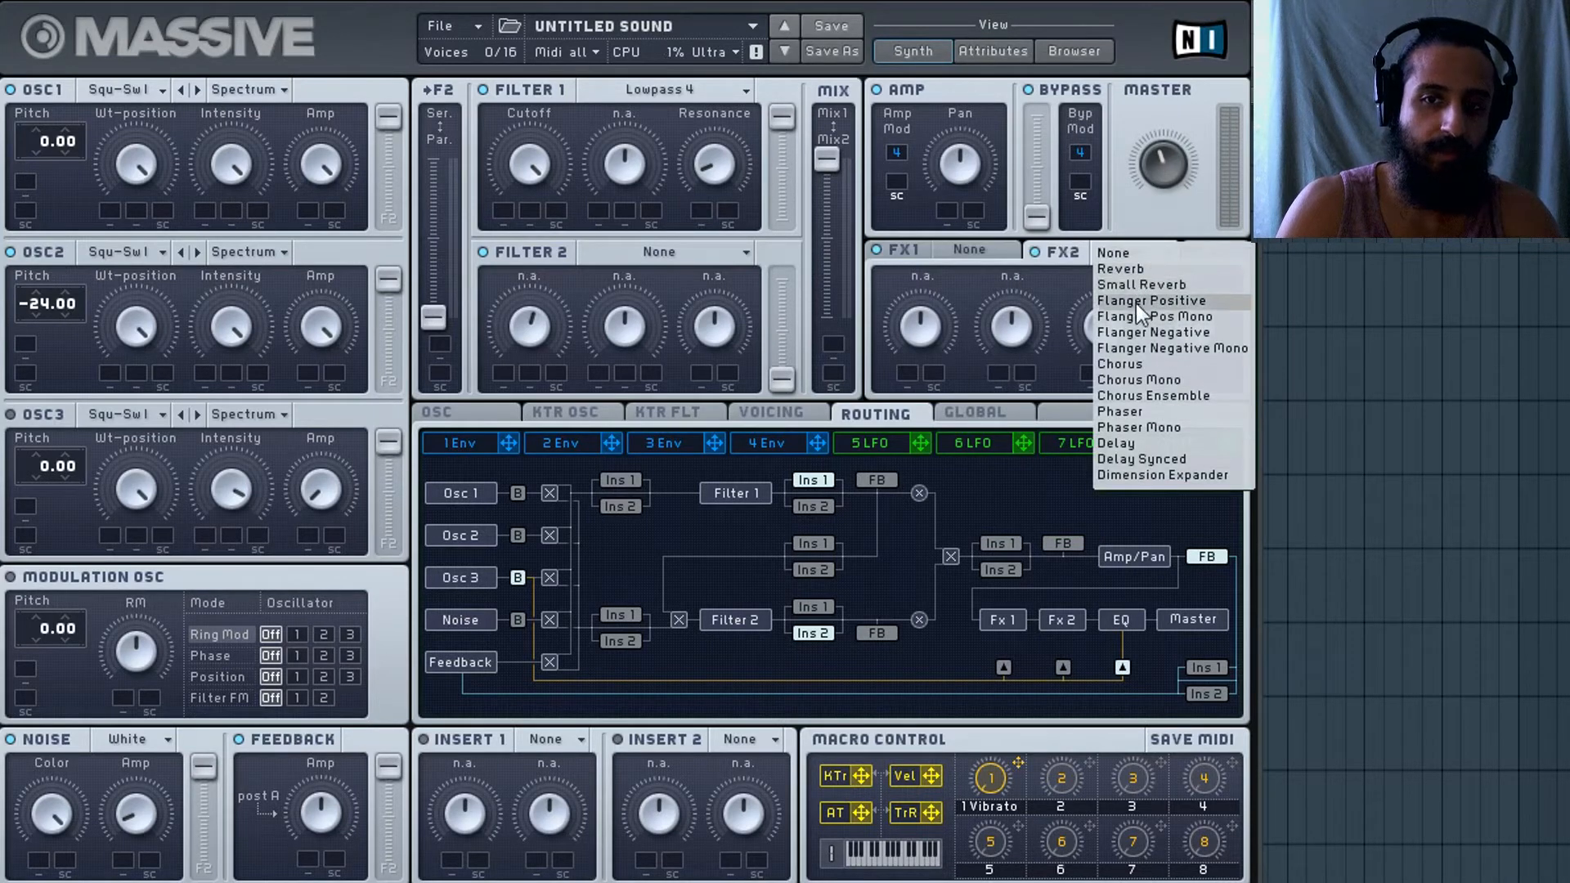
# Try Classic Tube in FX1, check the effect list of FX2, and set FX1 back to None.
pyautogui.click(974, 251)
pyautogui.click(974, 252)
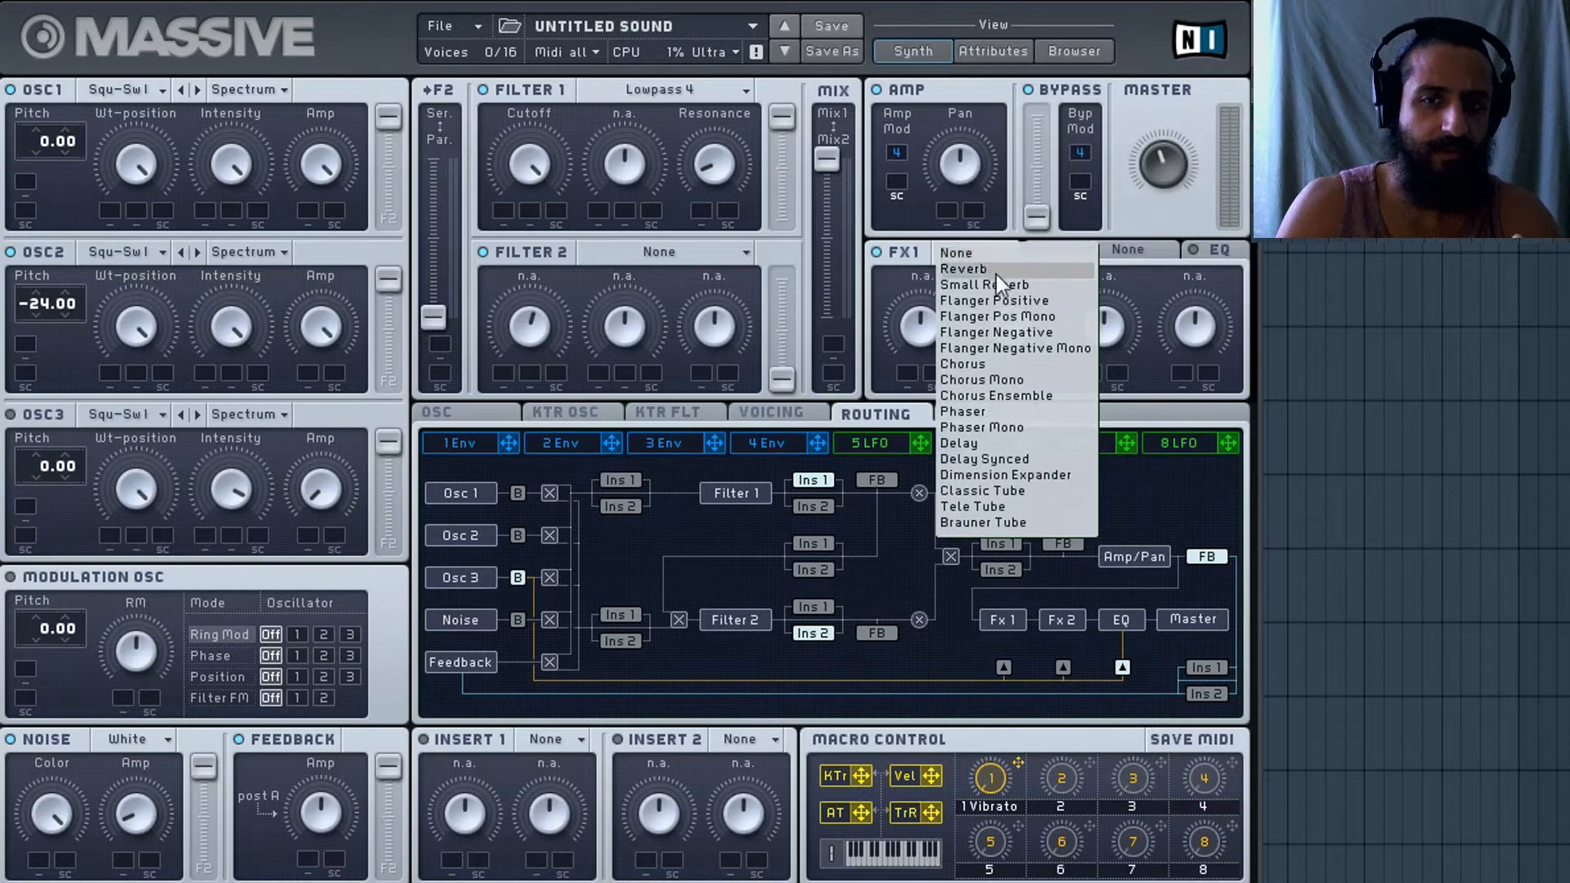
pyautogui.click(995, 489)
pyautogui.click(1137, 247)
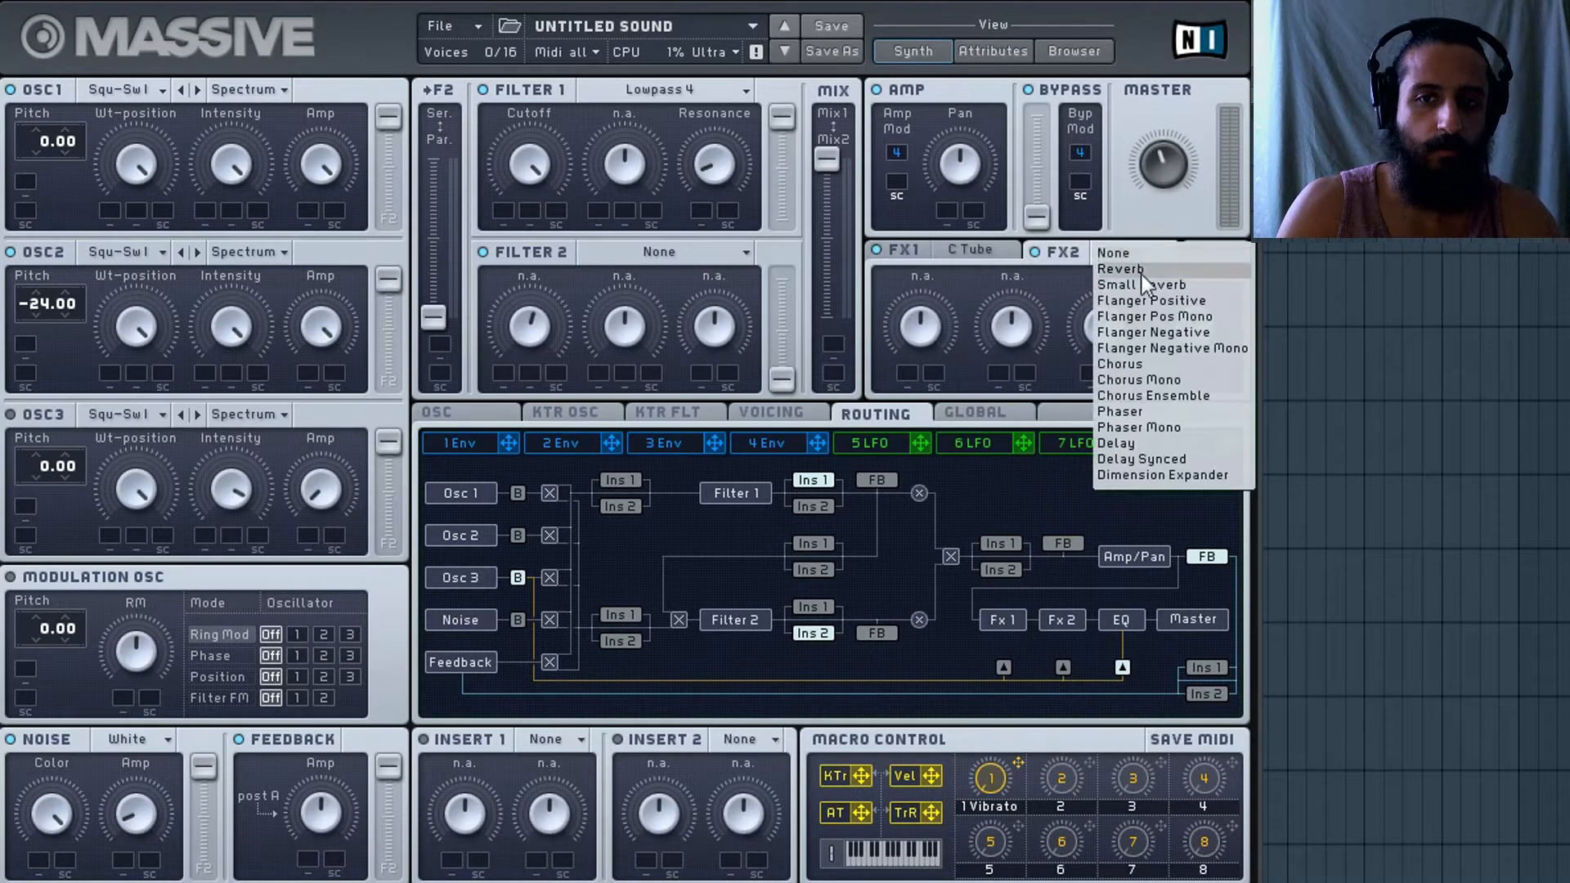
pyautogui.click(1061, 270)
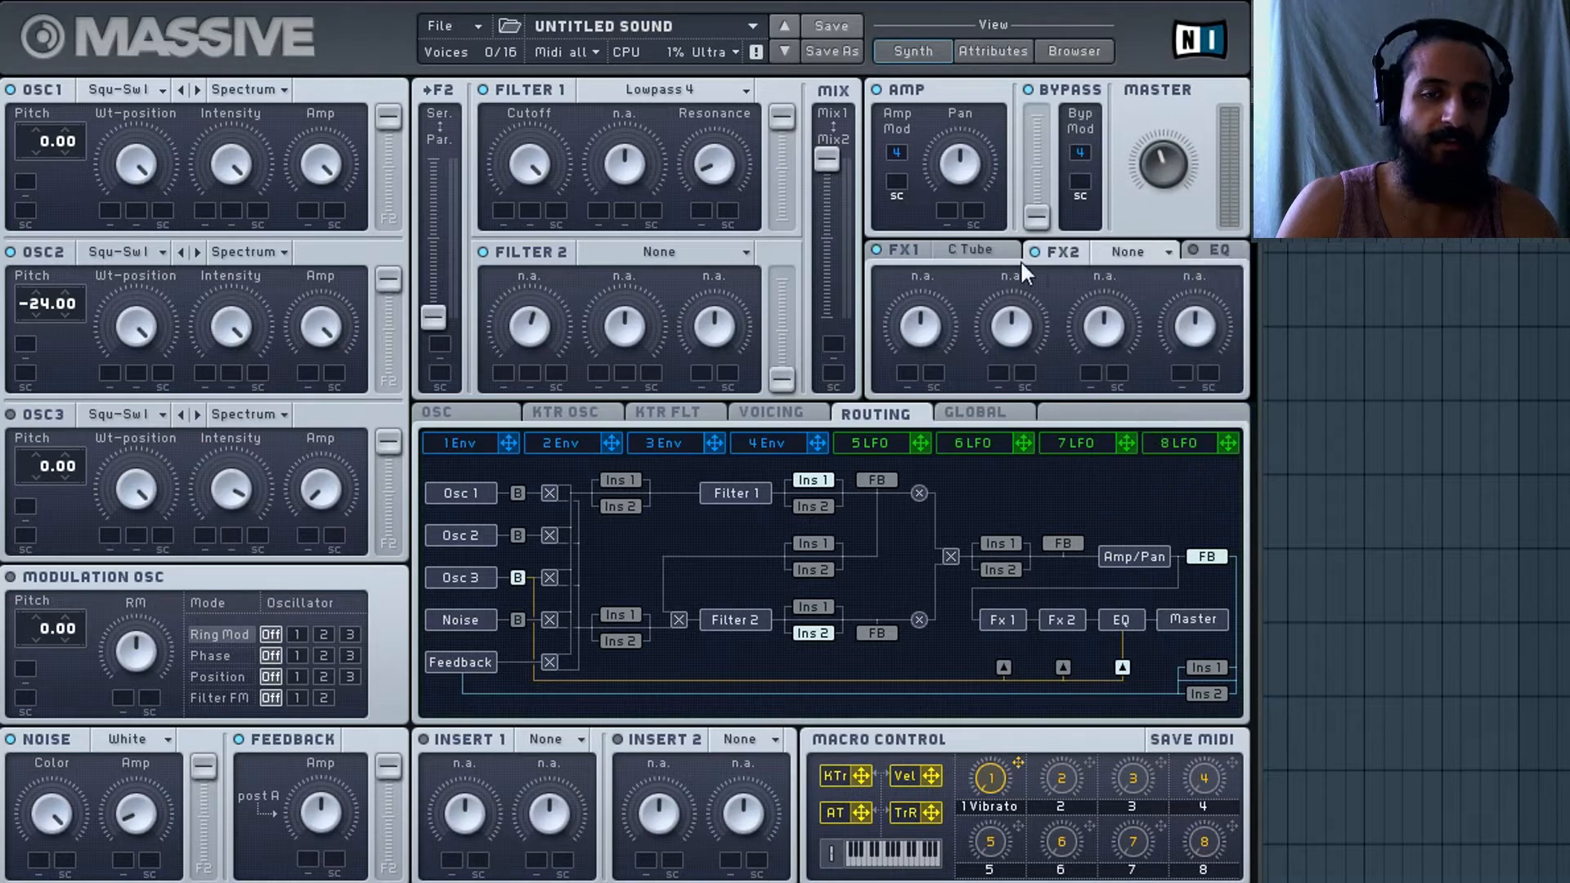
pyautogui.click(968, 247)
pyautogui.click(964, 252)
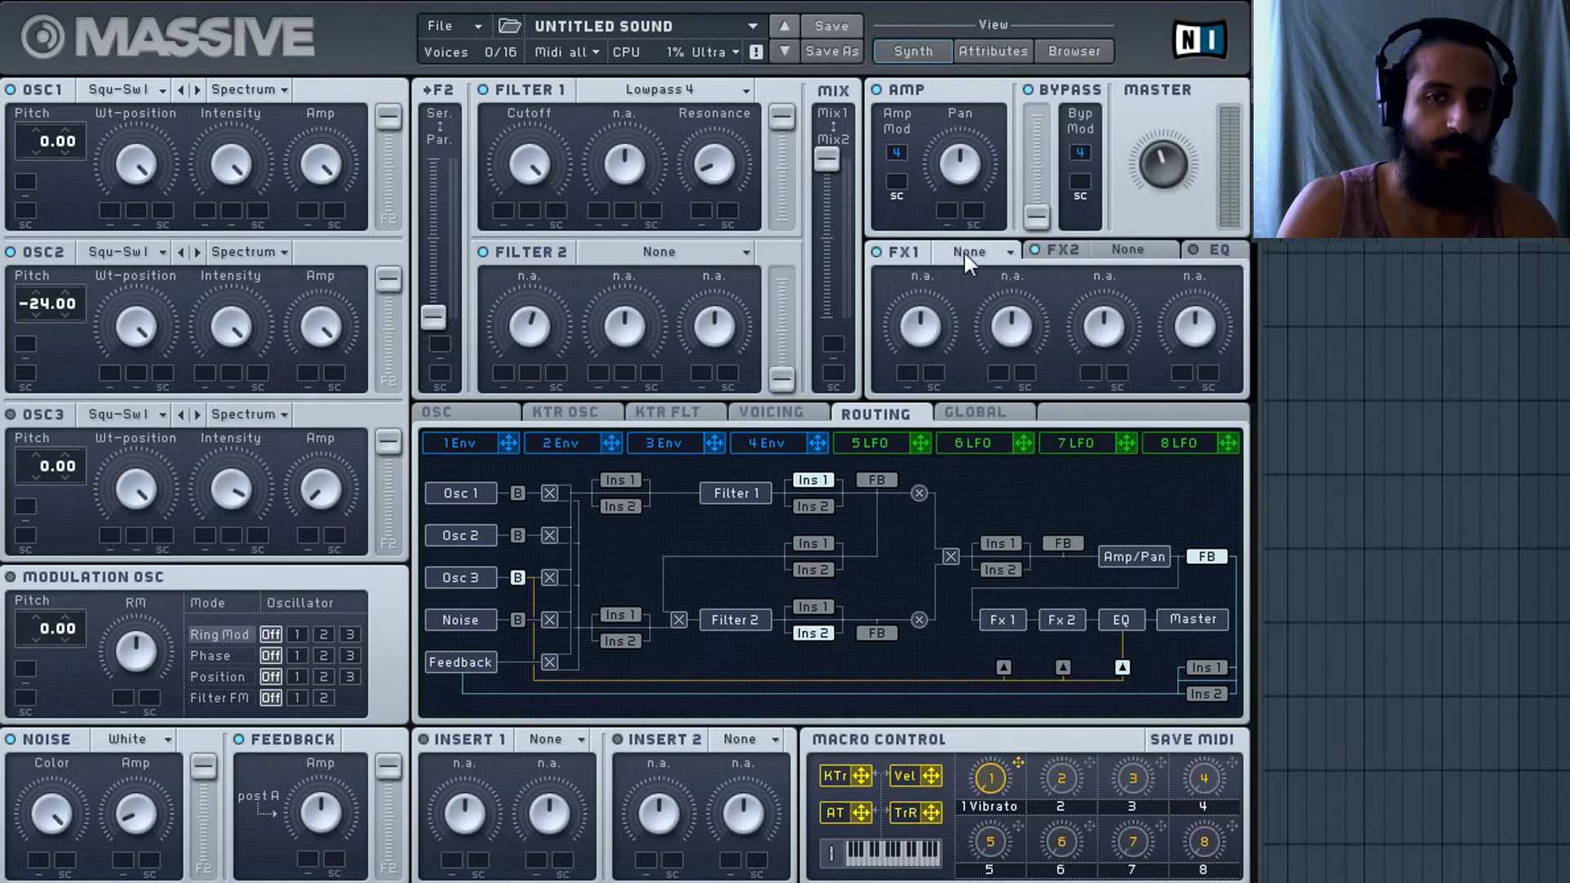
# Load Reverb in FX2, lower its Dry/Wet to the minimum, and raise it to about a quarter.
pyautogui.click(1111, 255)
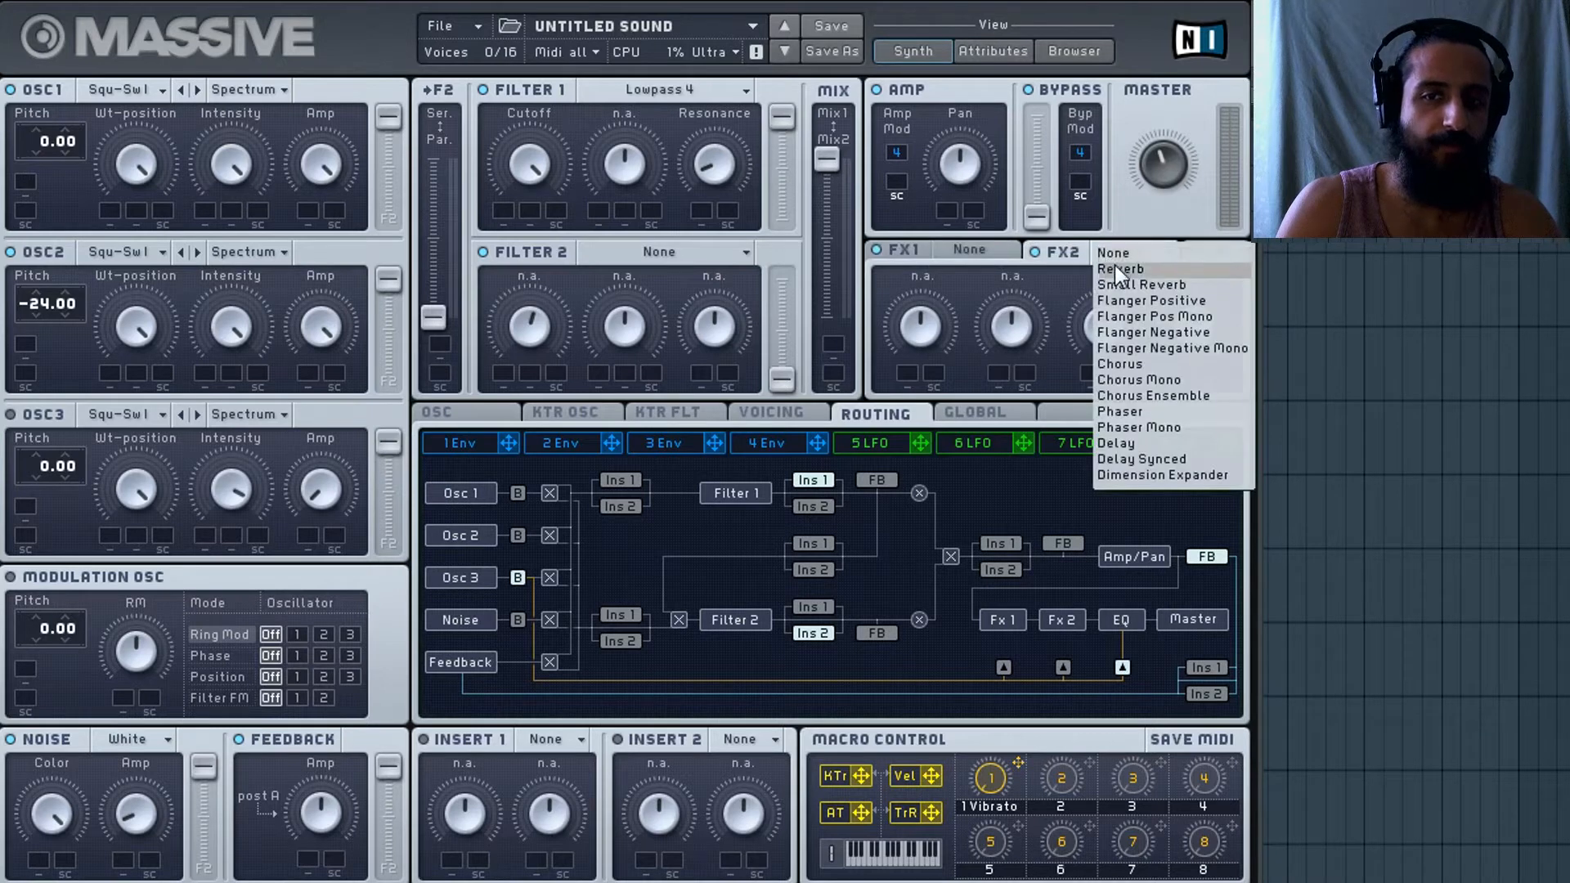
pyautogui.click(1116, 267)
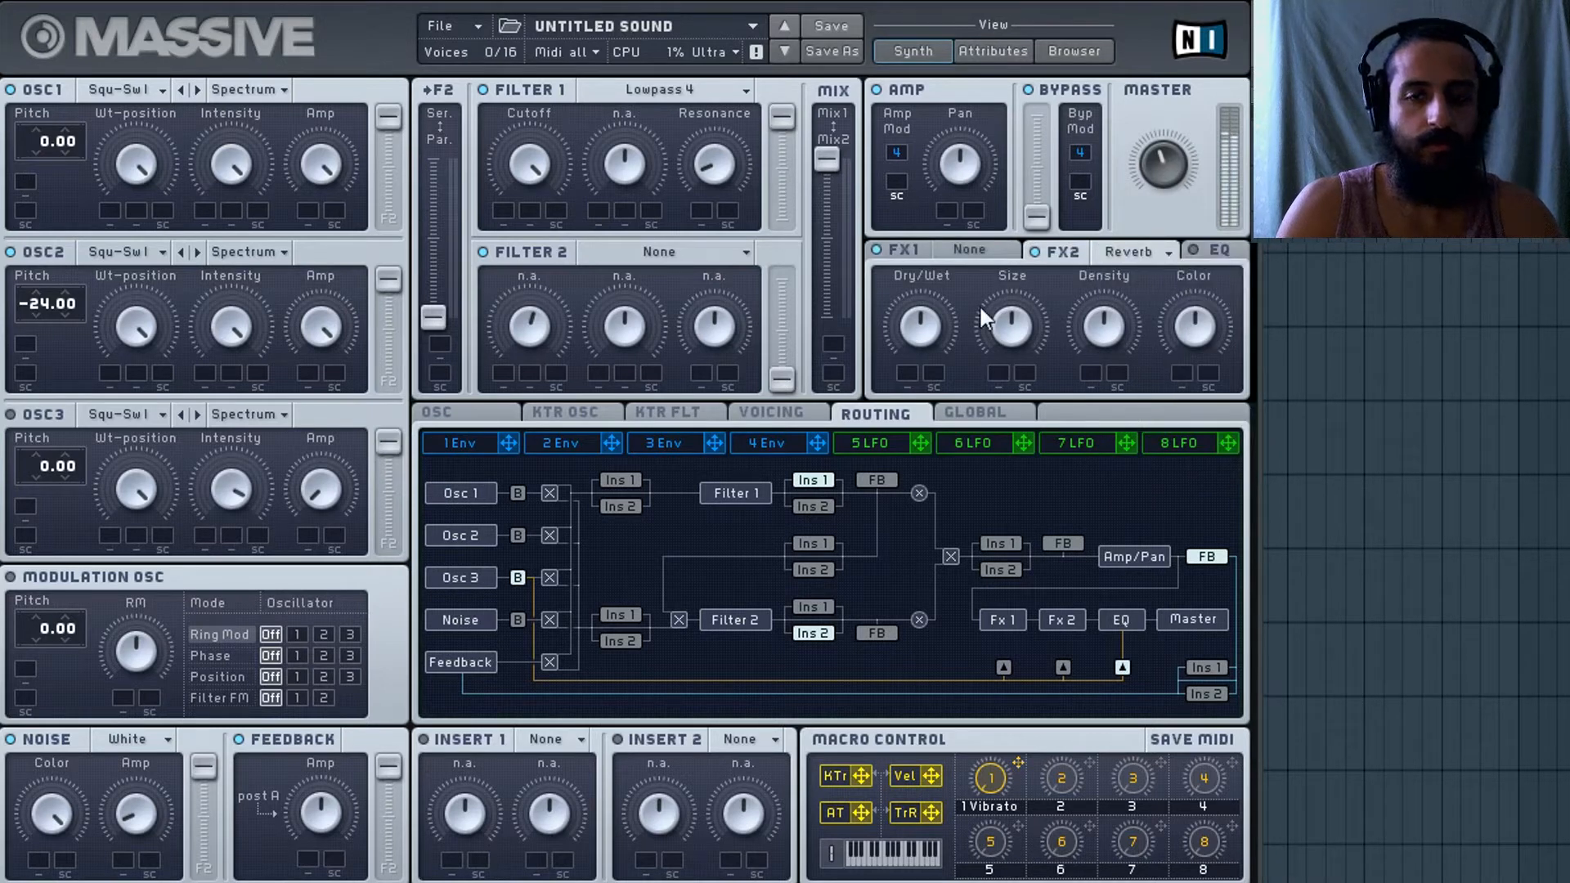
pyautogui.moveTo(930, 317); pyautogui.dragTo(932, 354)
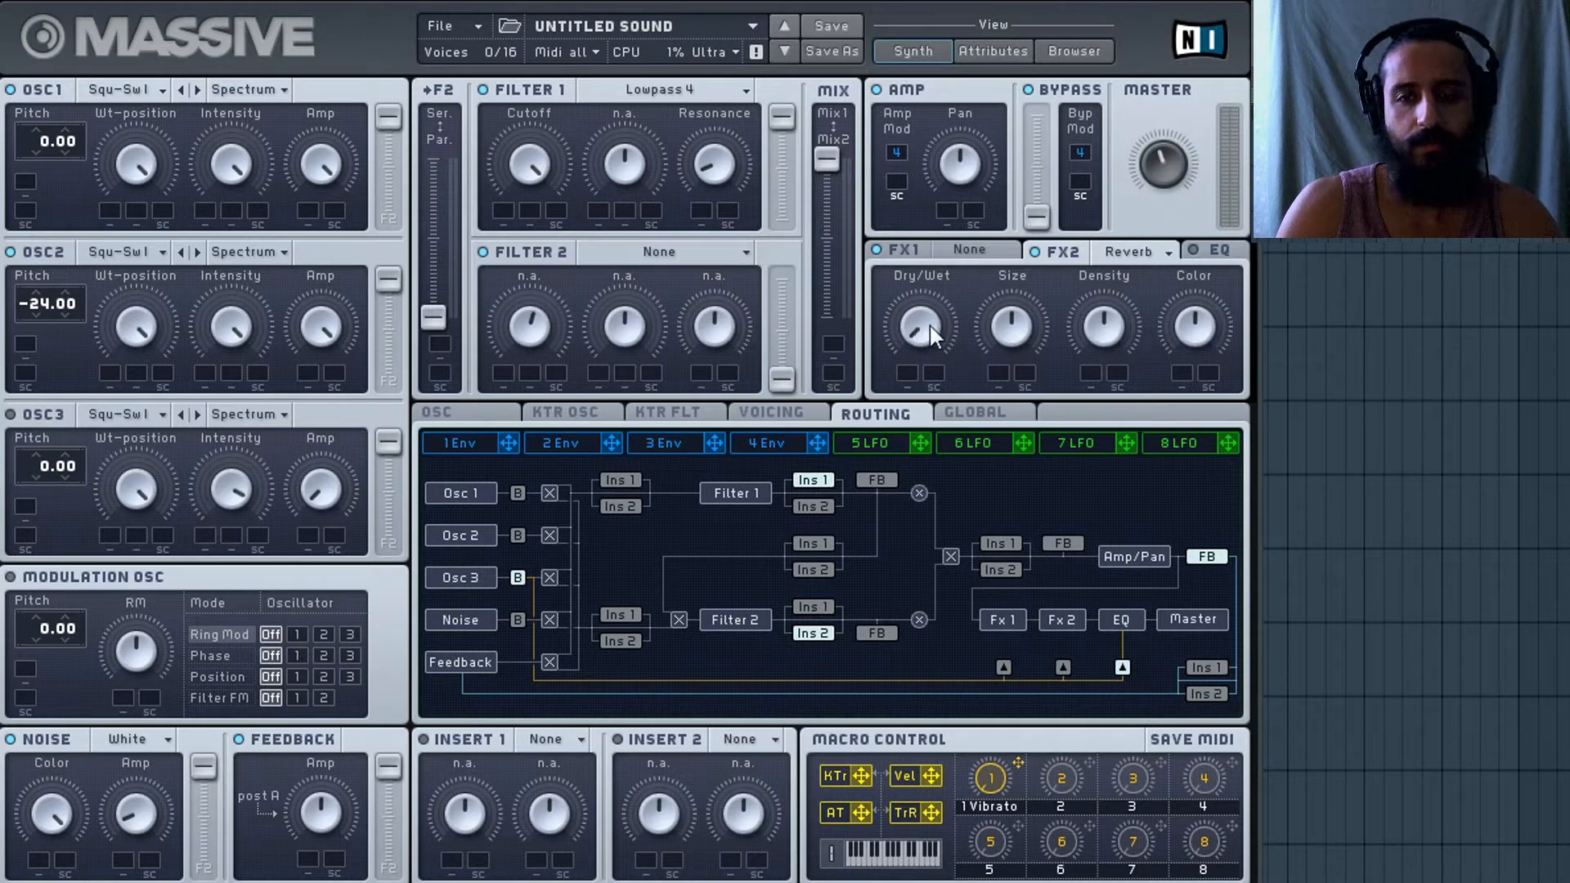
pyautogui.moveTo(919, 331); pyautogui.dragTo(921, 266)
# Try the reverb's Density at the minimum, reset it to the center, and slightly lower Dry/Wet and Size.
pyautogui.moveTo(1114, 327)
pyautogui.mouseDown()
pyautogui.moveTo(1119, 200)
pyautogui.moveTo(1097, 332)
pyautogui.mouseUp()
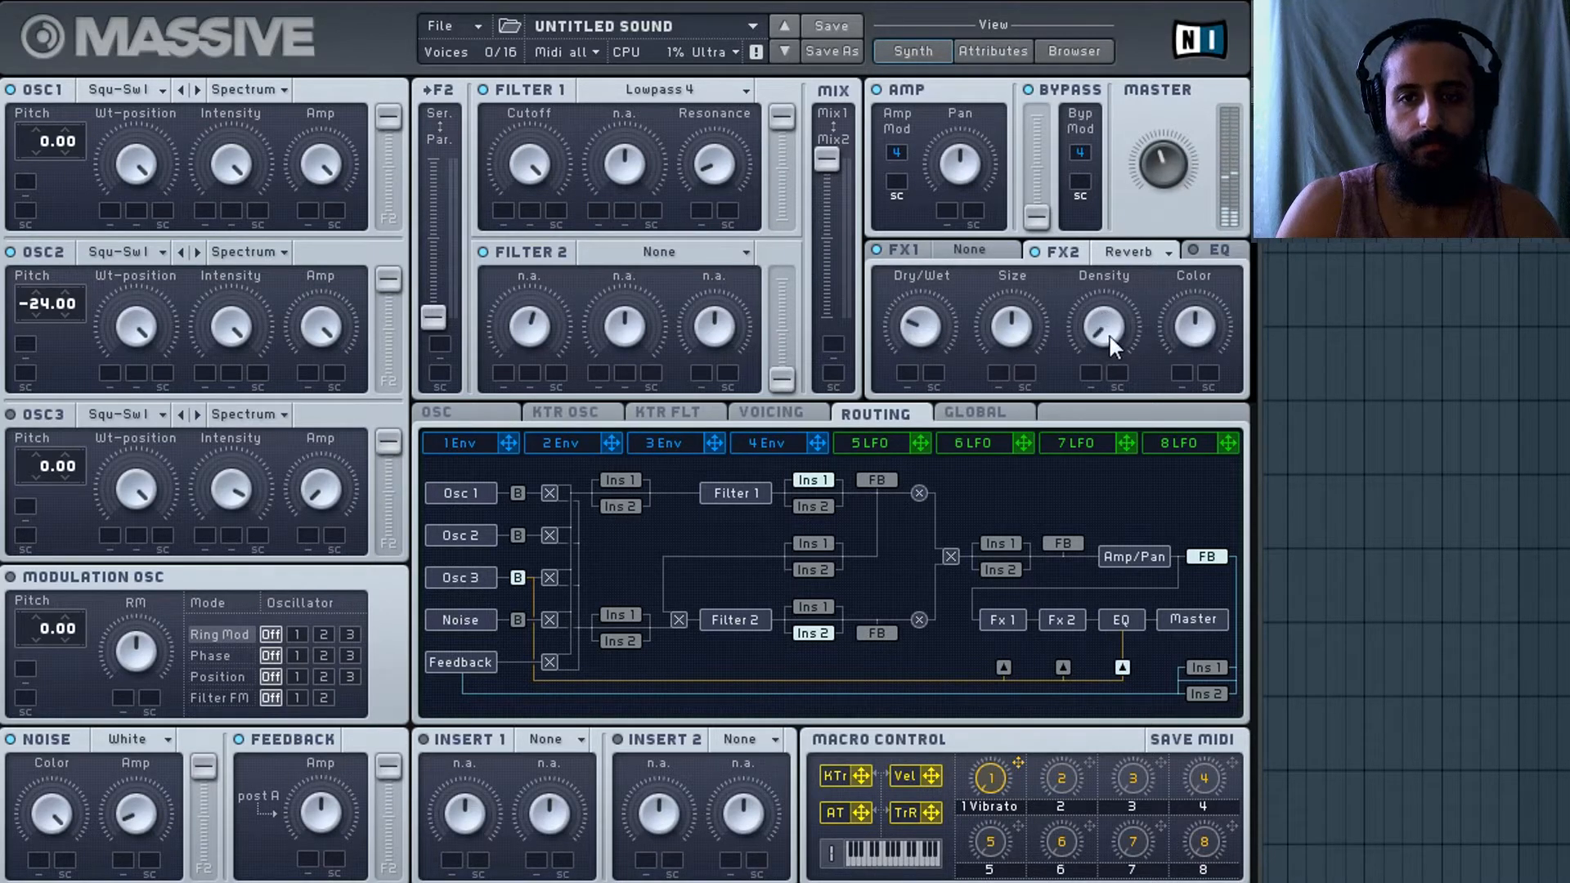
pyautogui.doubleClick(1110, 336)
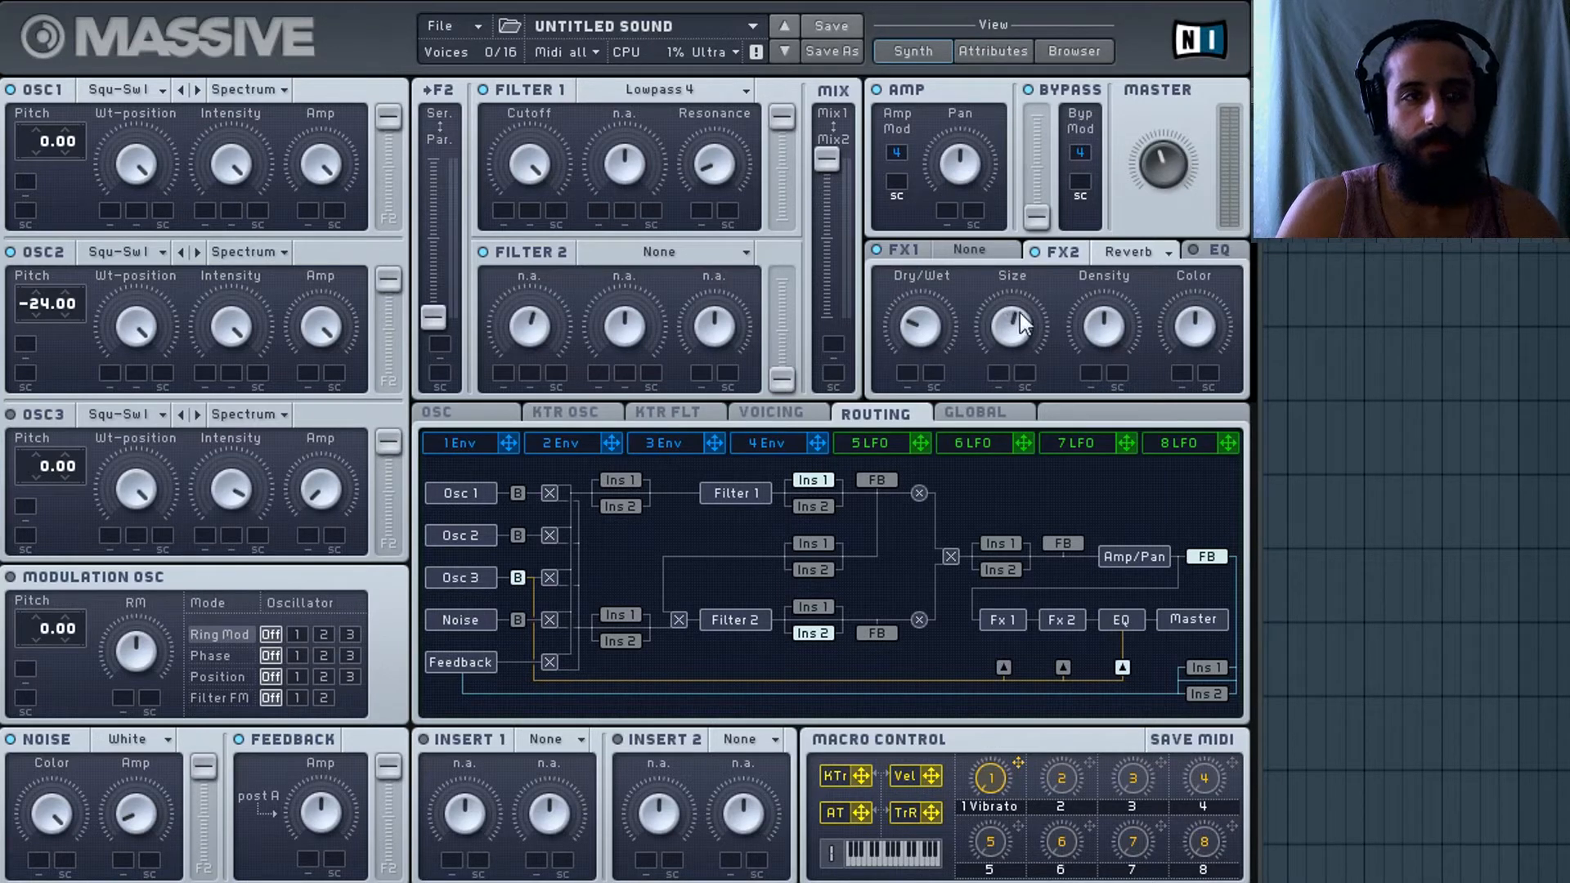
pyautogui.moveTo(945, 330)
pyautogui.mouseDown()
pyautogui.moveTo(929, 358)
pyautogui.moveTo(906, 353)
pyautogui.moveTo(925, 341)
pyautogui.mouseUp()
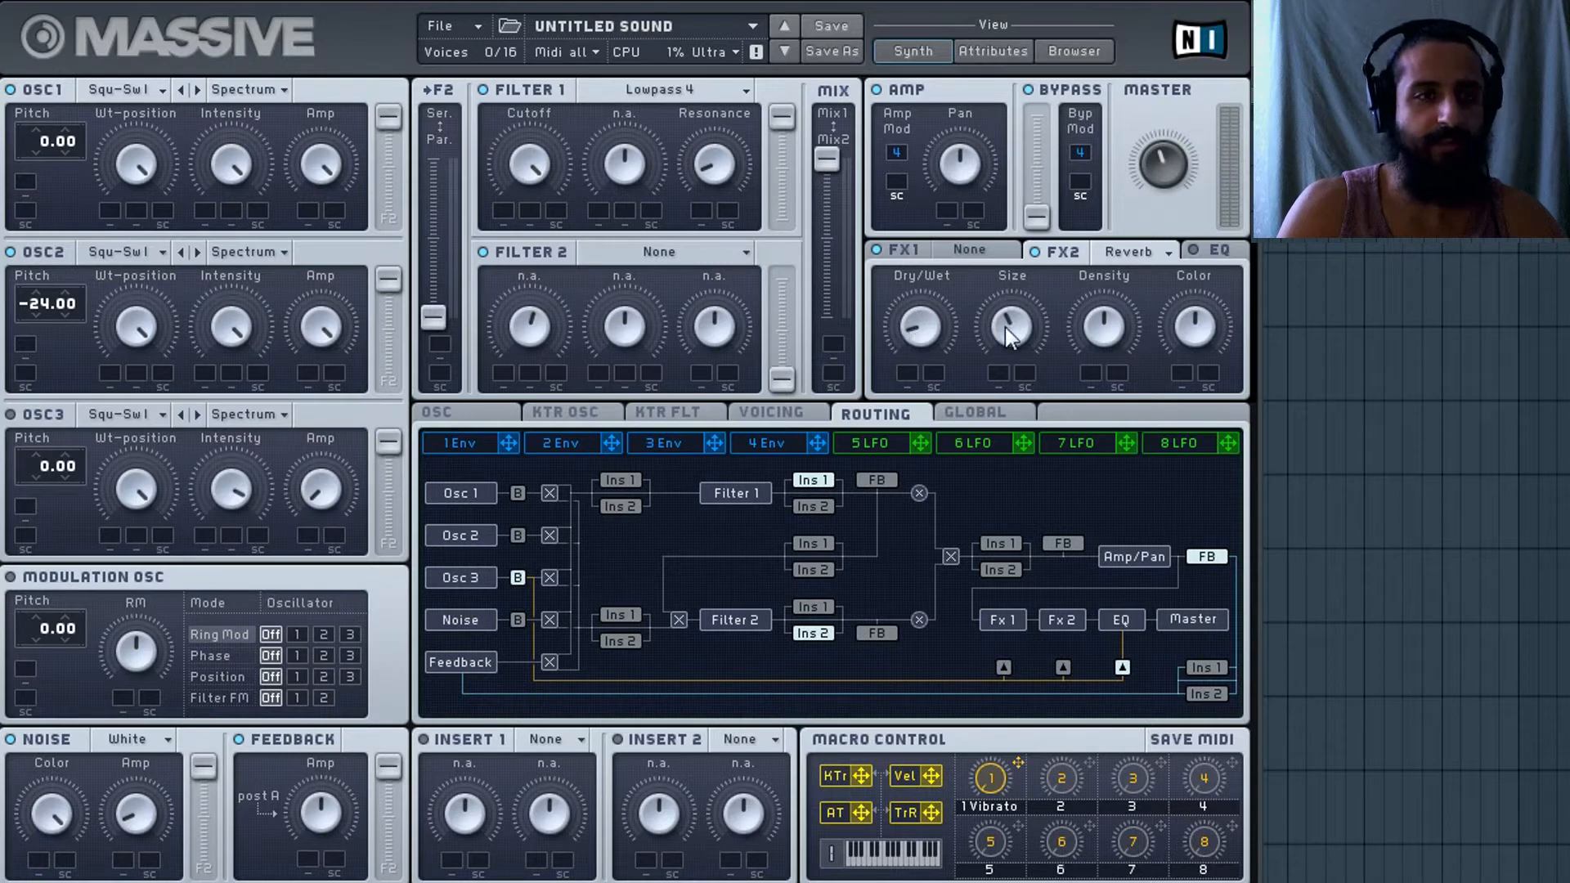
# Load Classic Tube in FX1, raise Dry/Wet and Drive to the maximum, and bring Drive back to slightly below the middle.
pyautogui.click(955, 251)
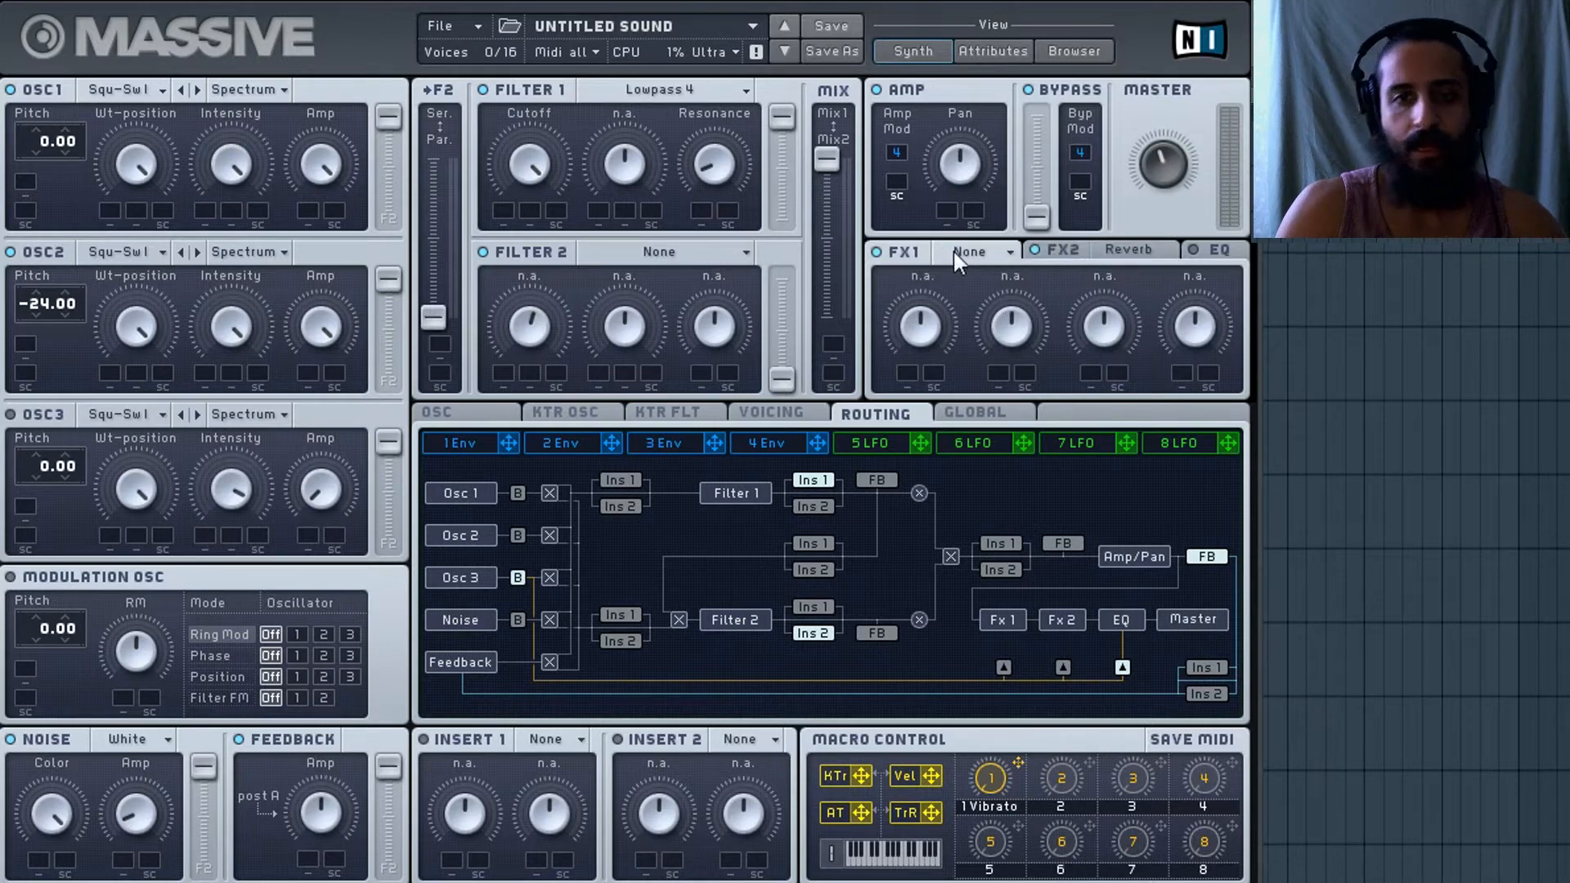
pyautogui.click(955, 252)
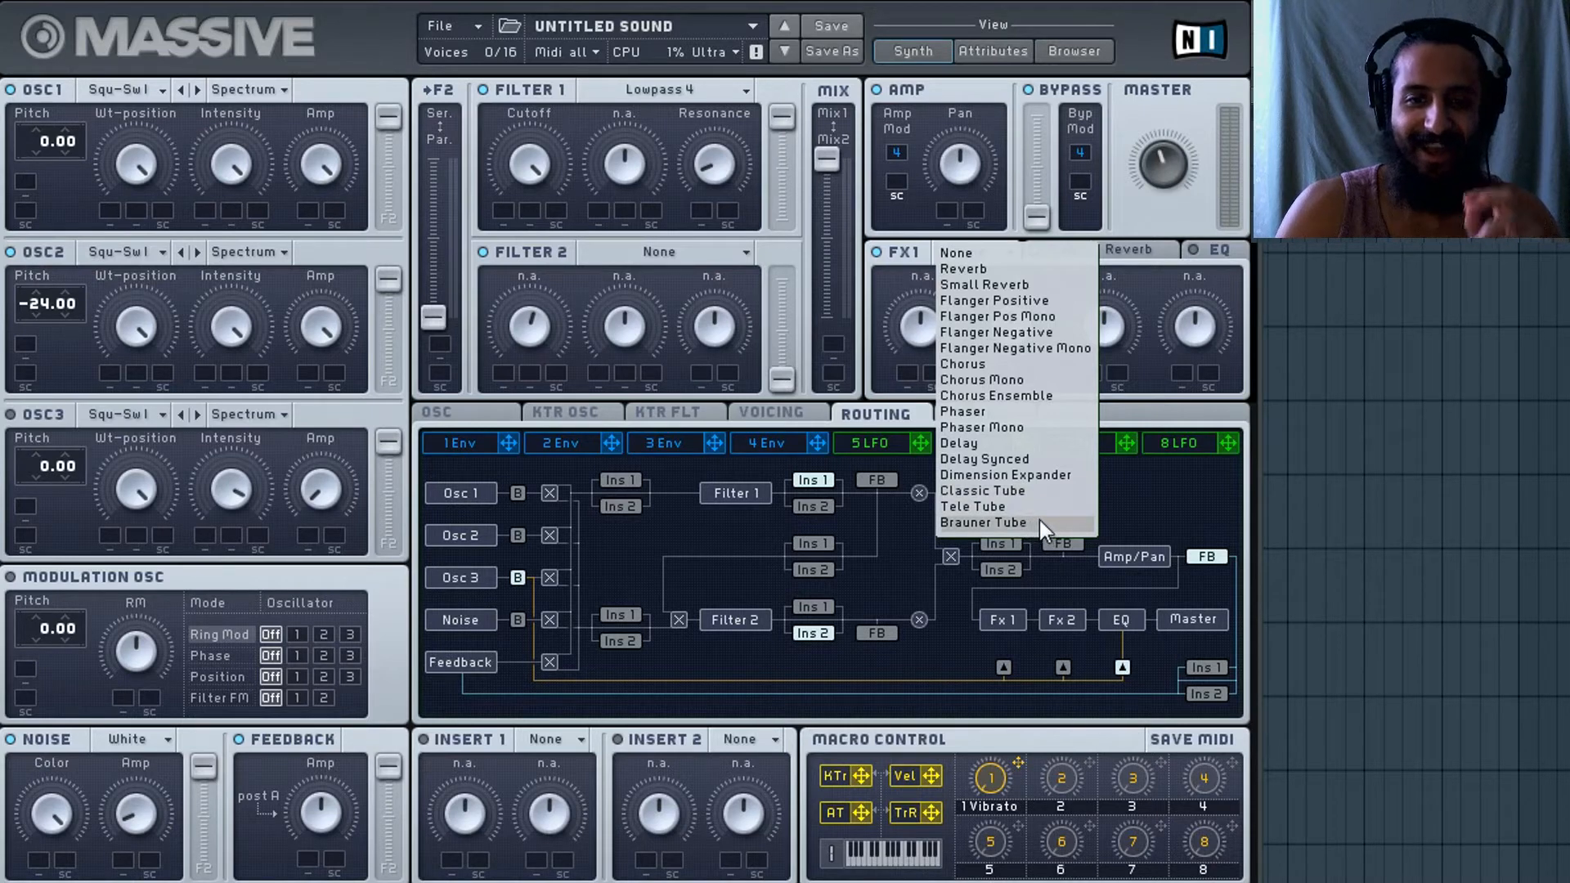
pyautogui.click(1001, 494)
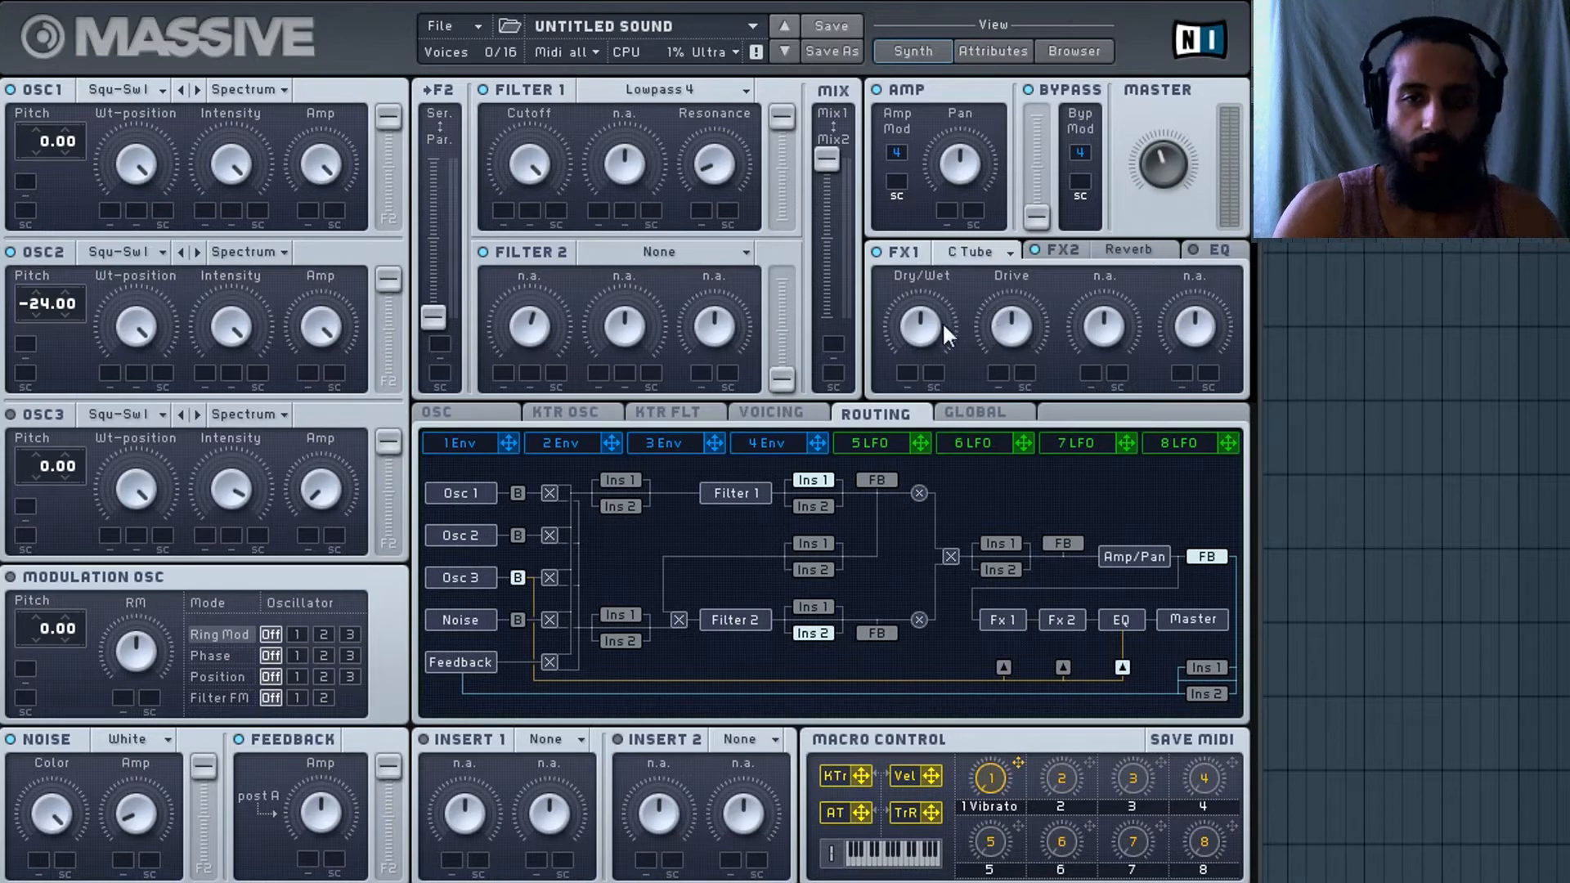
pyautogui.moveTo(943, 324); pyautogui.dragTo(996, 186)
pyautogui.moveTo(1018, 327); pyautogui.dragTo(1019, 156)
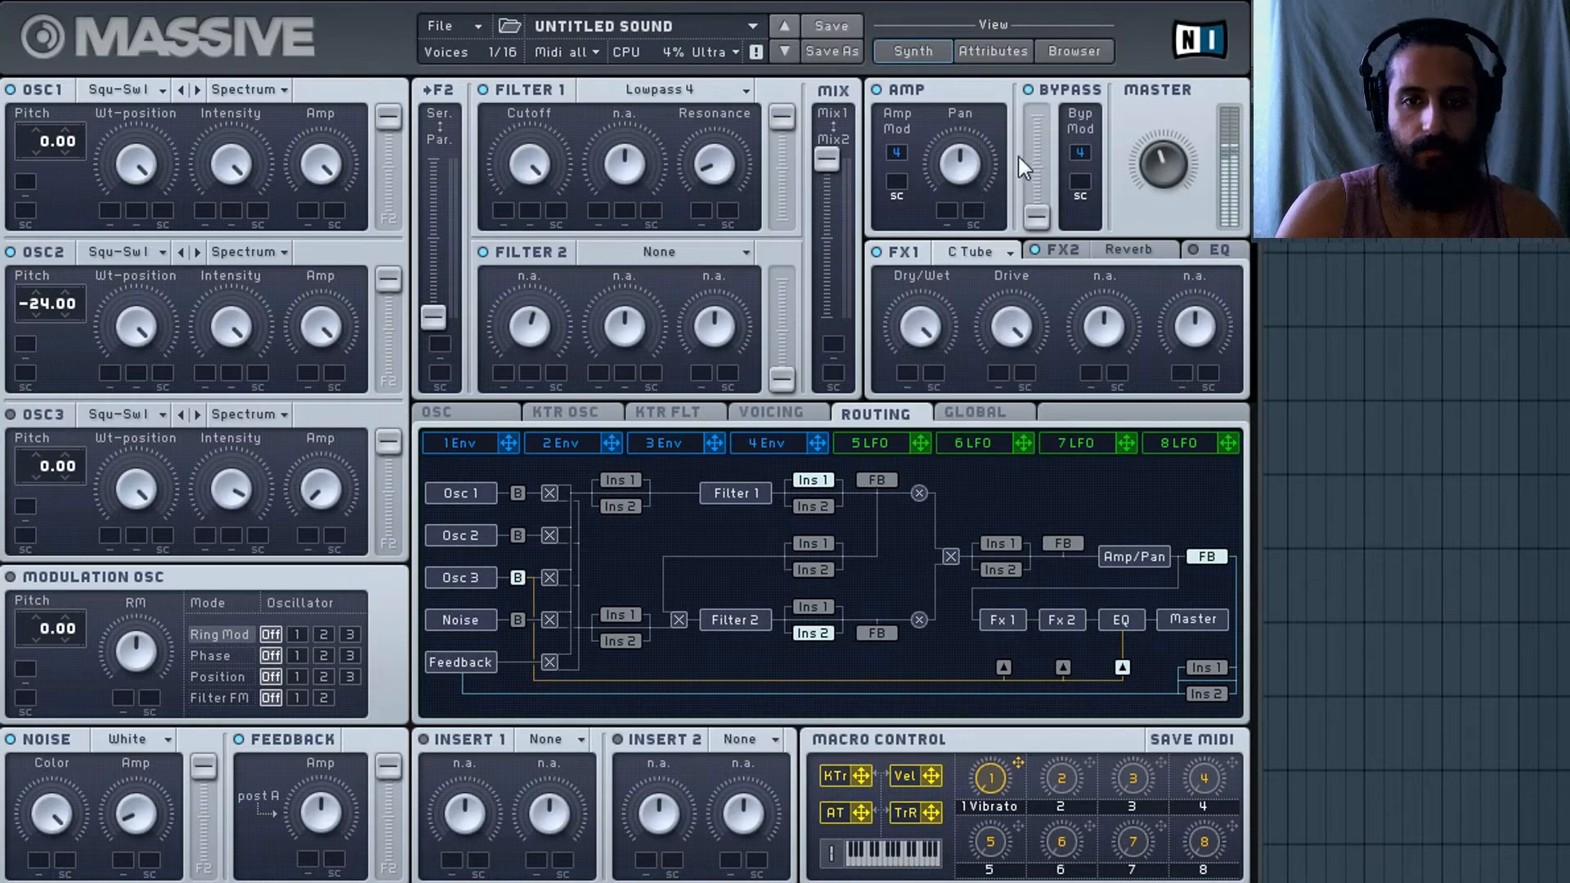
pyautogui.moveTo(1024, 396); pyautogui.dragTo(1037, 452)
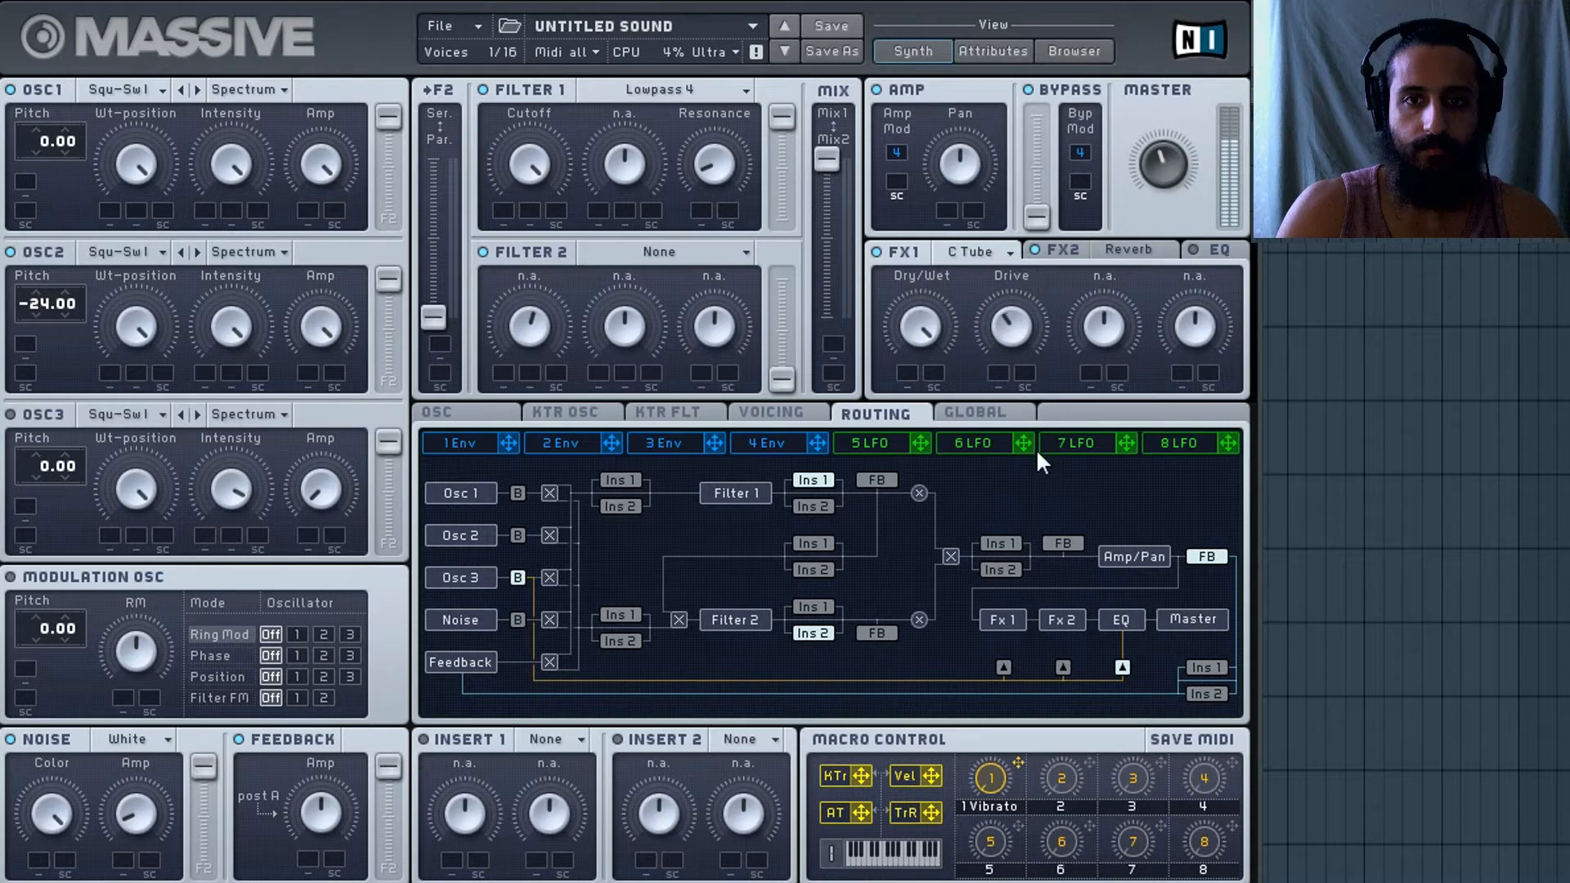
pyautogui.click(879, 252)
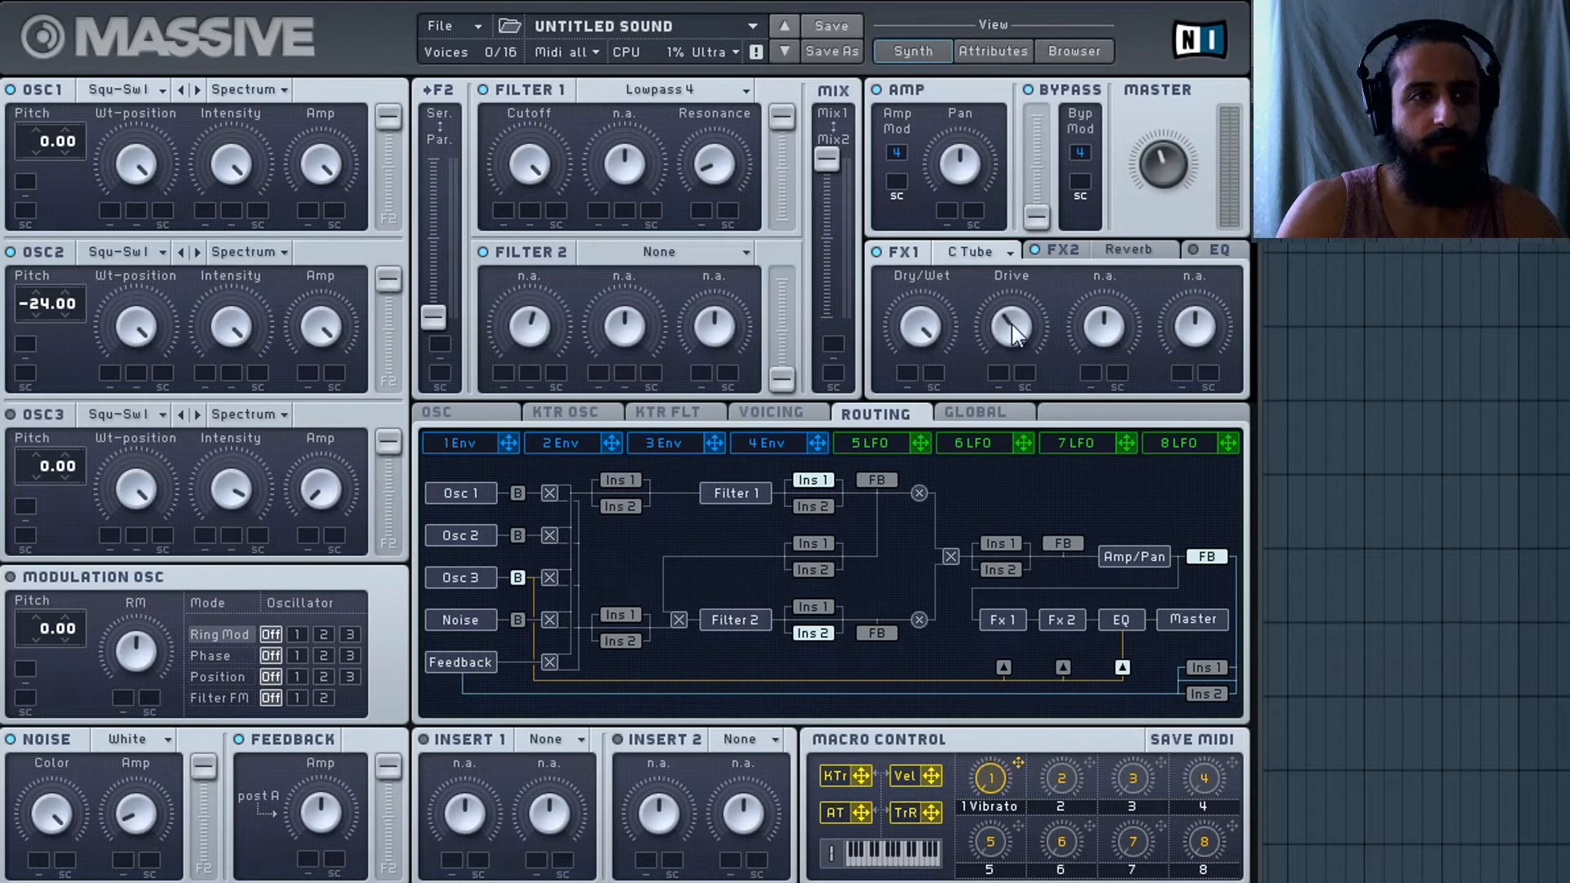
# Switch on the EQ and lower its Boost to about a quarter of its range.
pyautogui.click(1145, 255)
pyautogui.click(1209, 250)
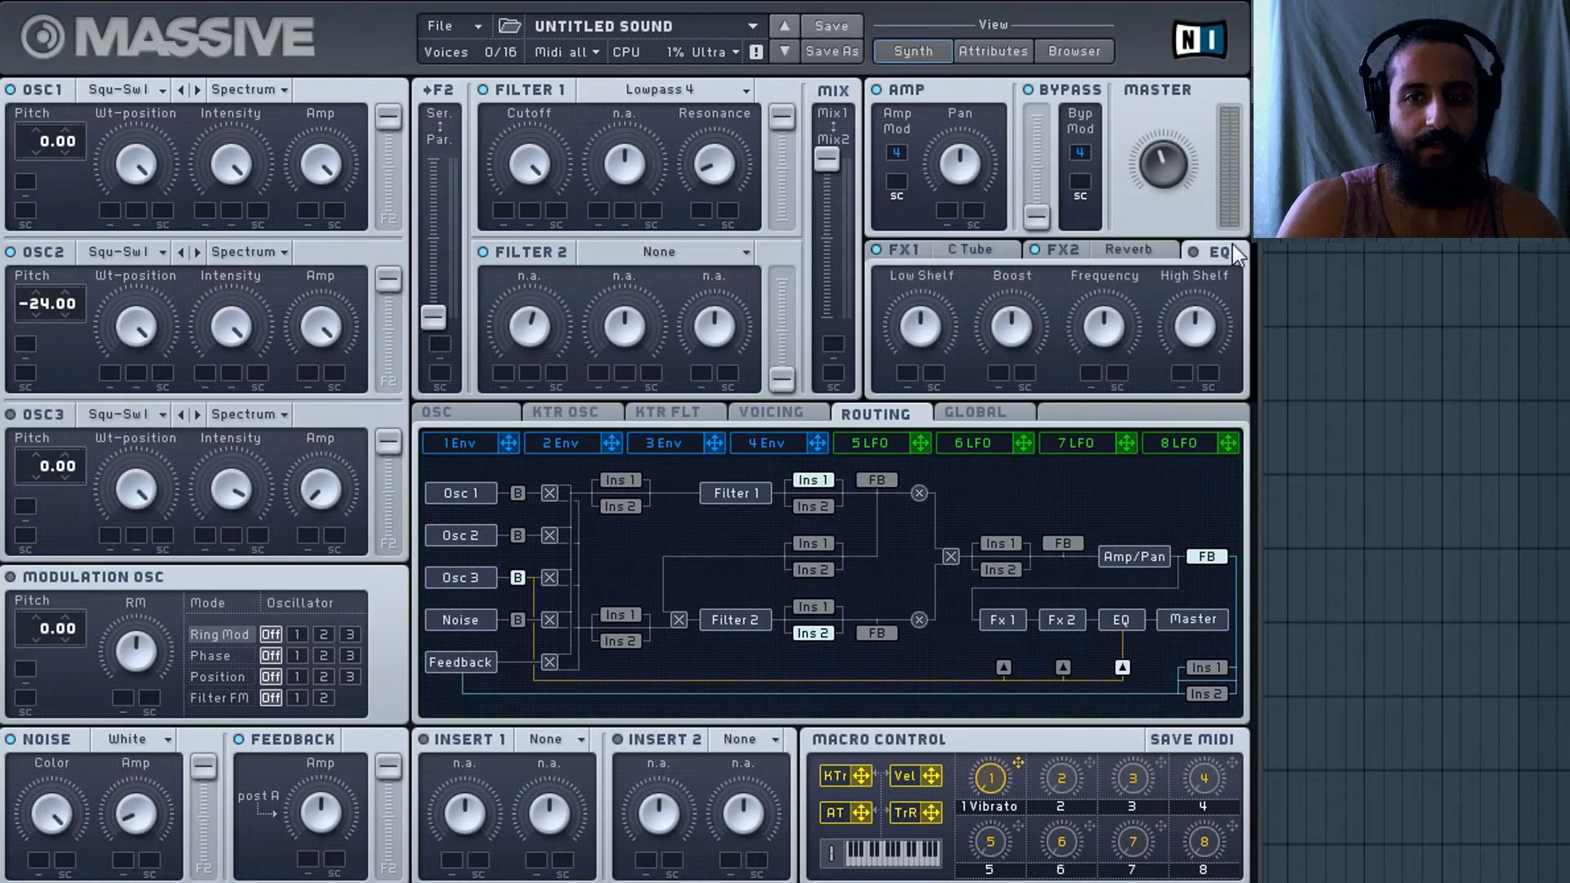
pyautogui.click(1192, 252)
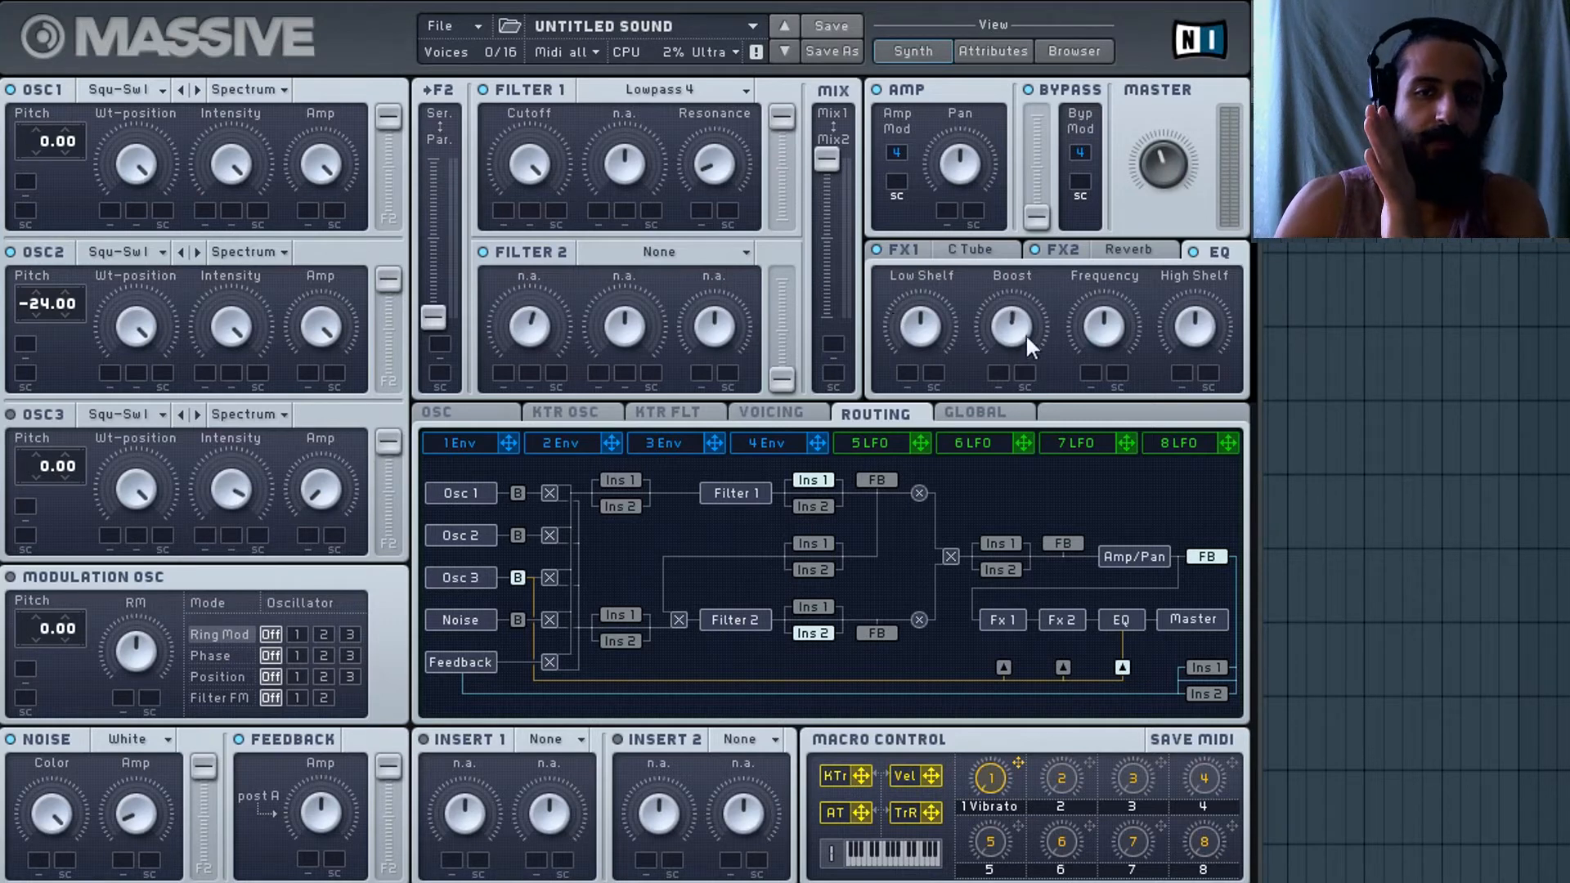
pyautogui.moveTo(1046, 269); pyautogui.dragTo(1030, 392)
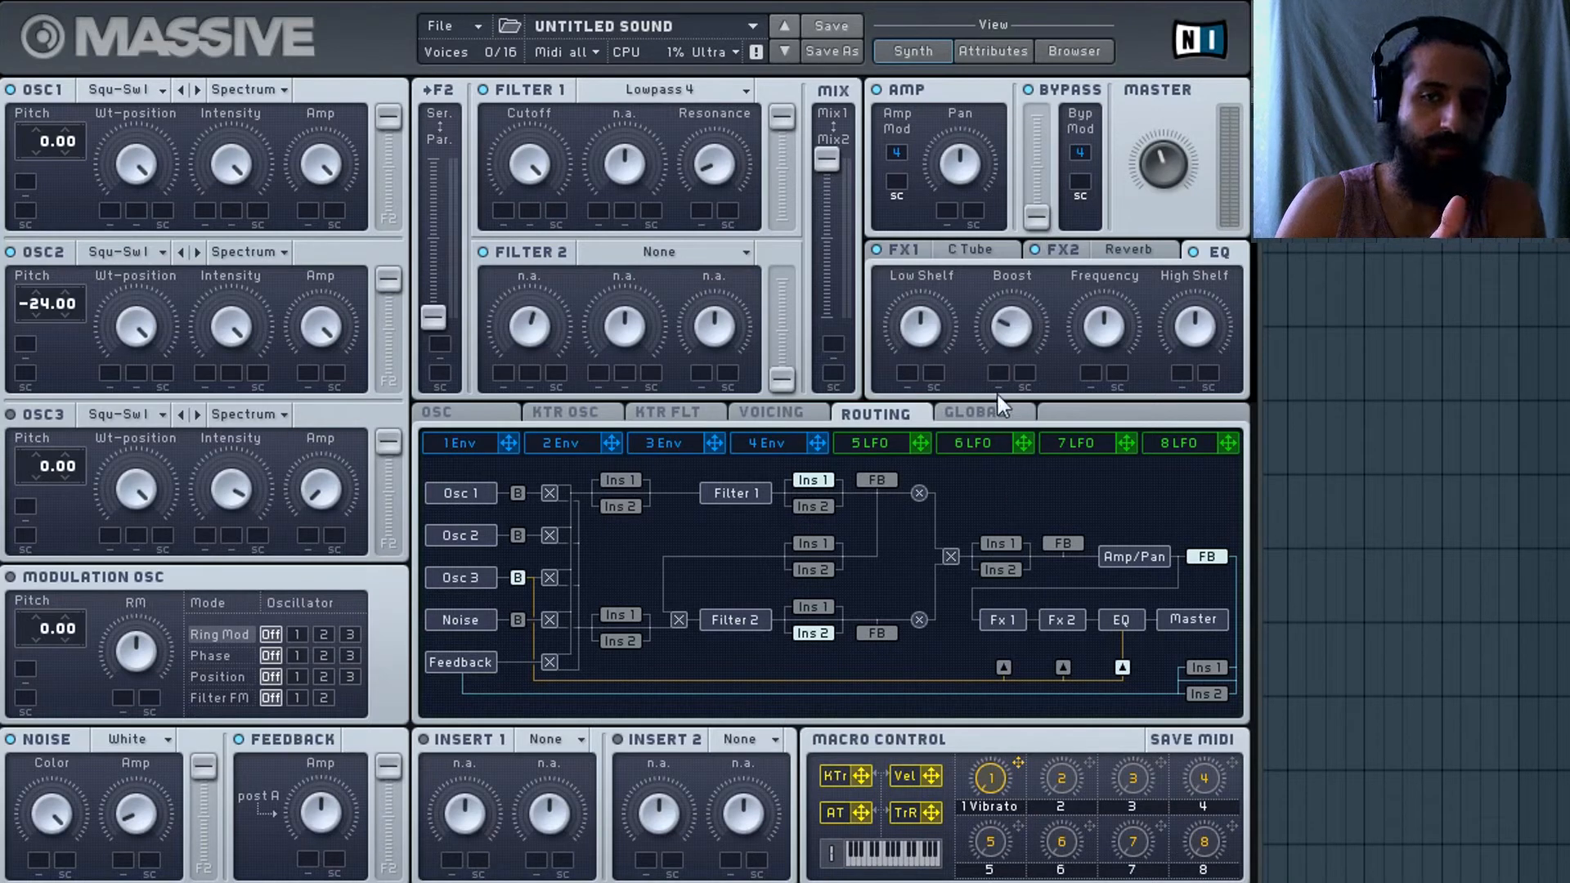
# Try lowering the EQ Frequency, and reset both Boost and Frequency to the center.
pyautogui.moveTo(1104, 333); pyautogui.dragTo(1112, 375)
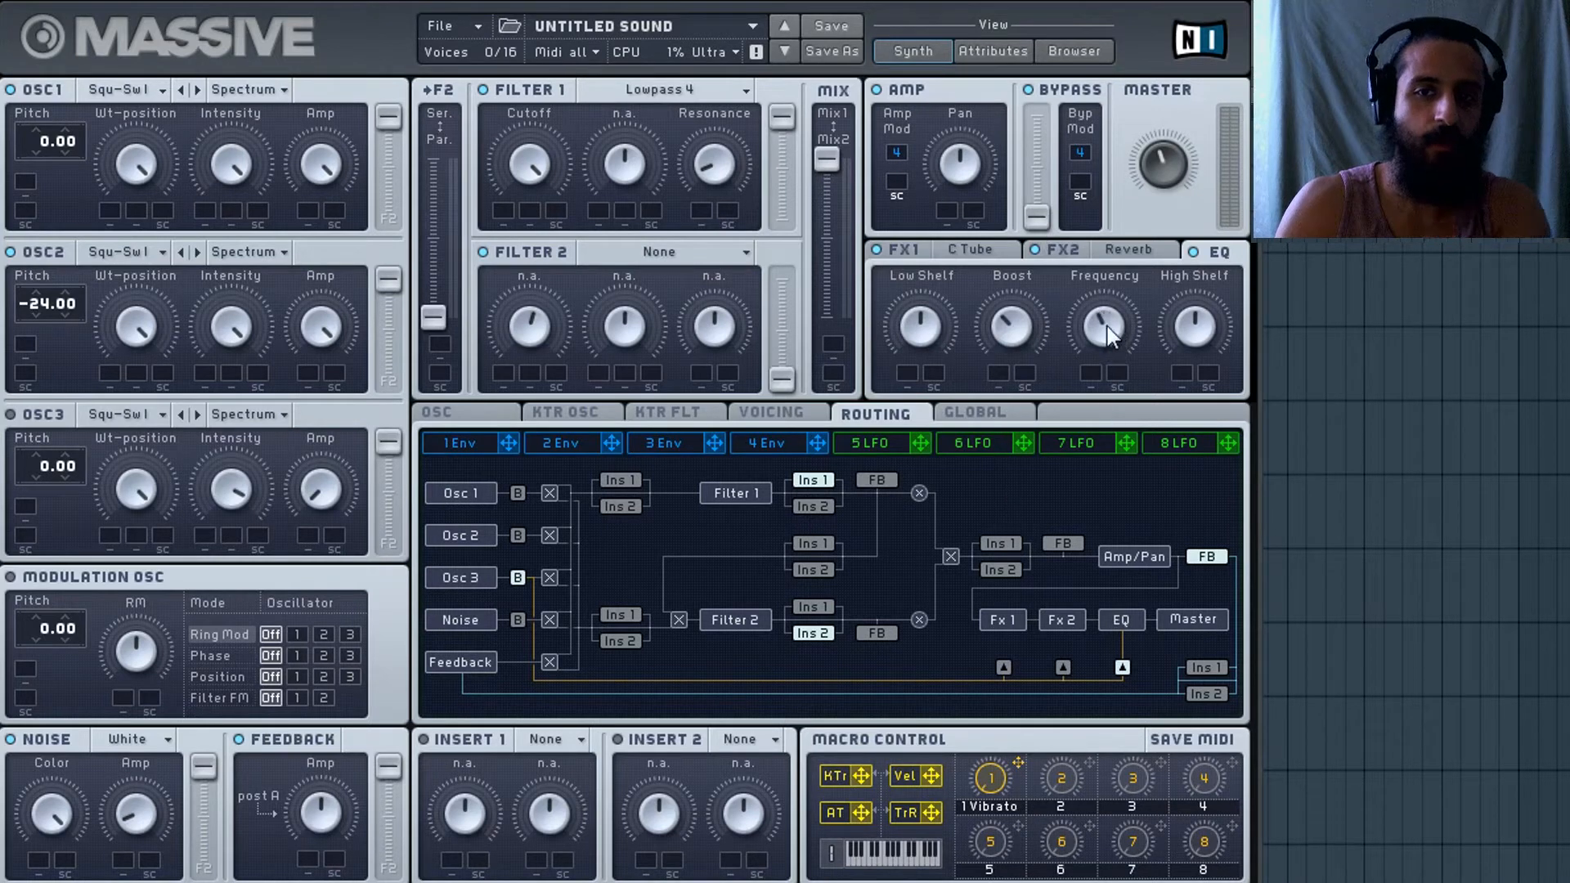
pyautogui.doubleClick(1019, 339)
pyautogui.doubleClick(1102, 326)
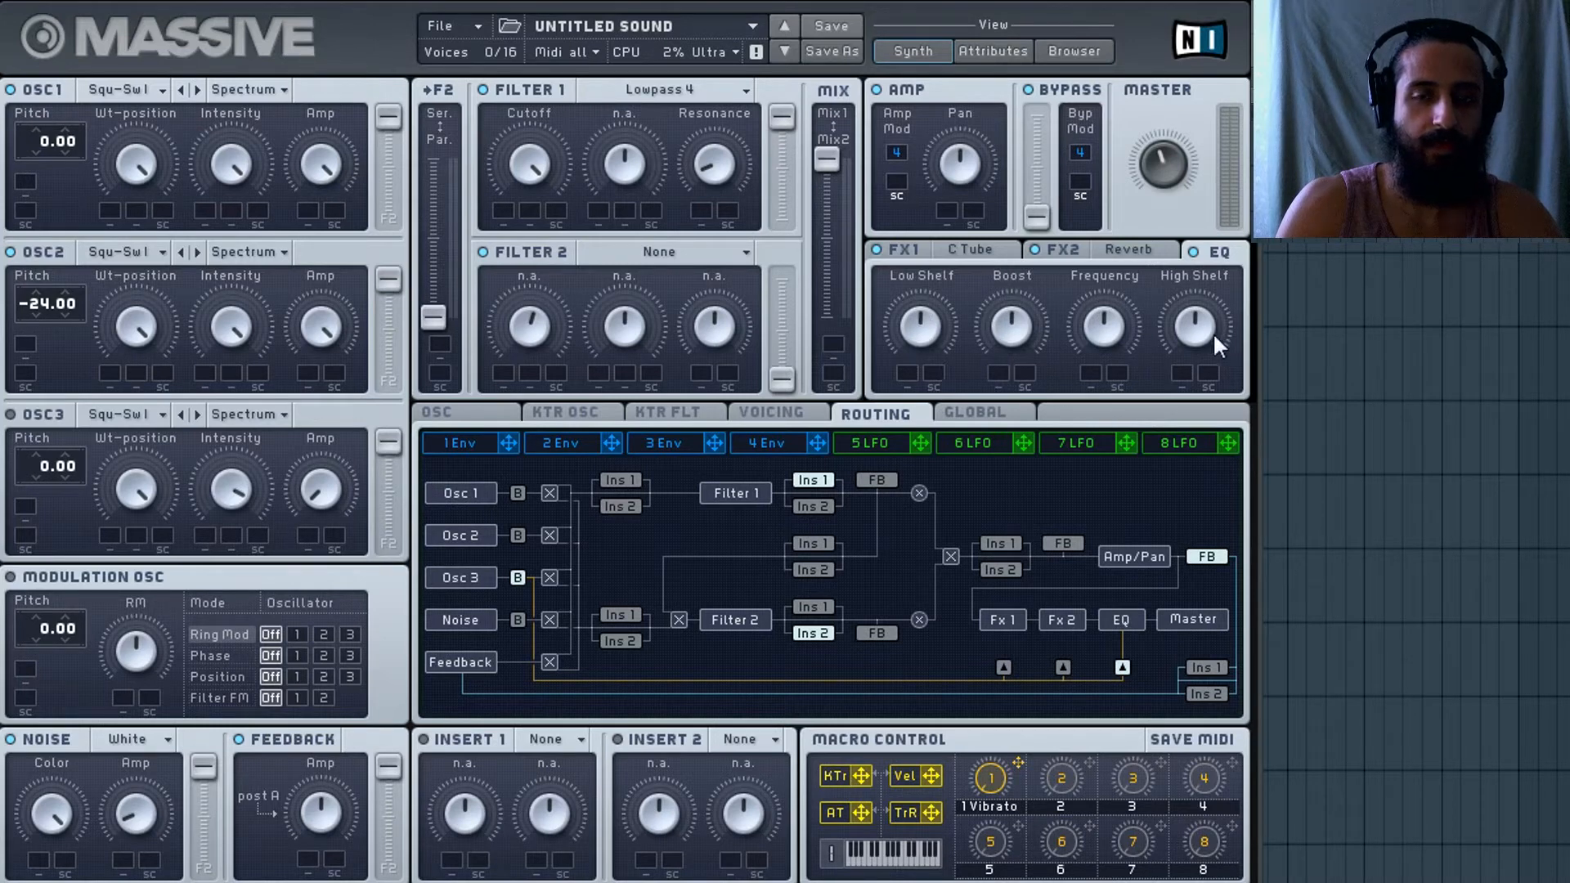
# Try the EQ with Frequency at about a quarter and both shelves raised, and reset these controls to the center.
pyautogui.moveTo(1105, 332); pyautogui.dragTo(1116, 409)
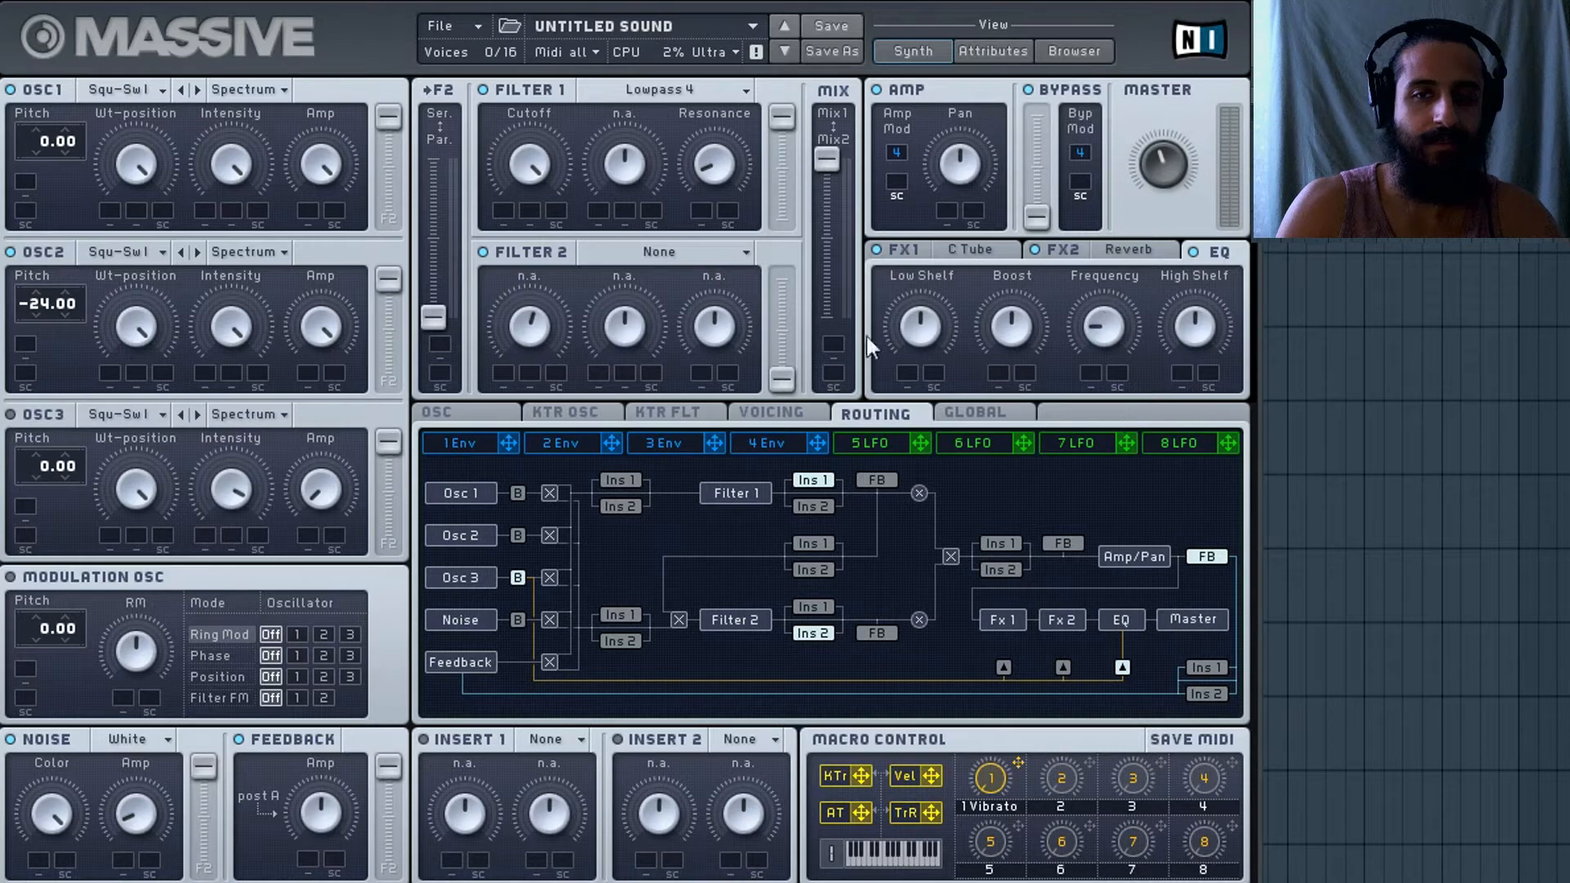
pyautogui.moveTo(1200, 326); pyautogui.dragTo(1200, 301)
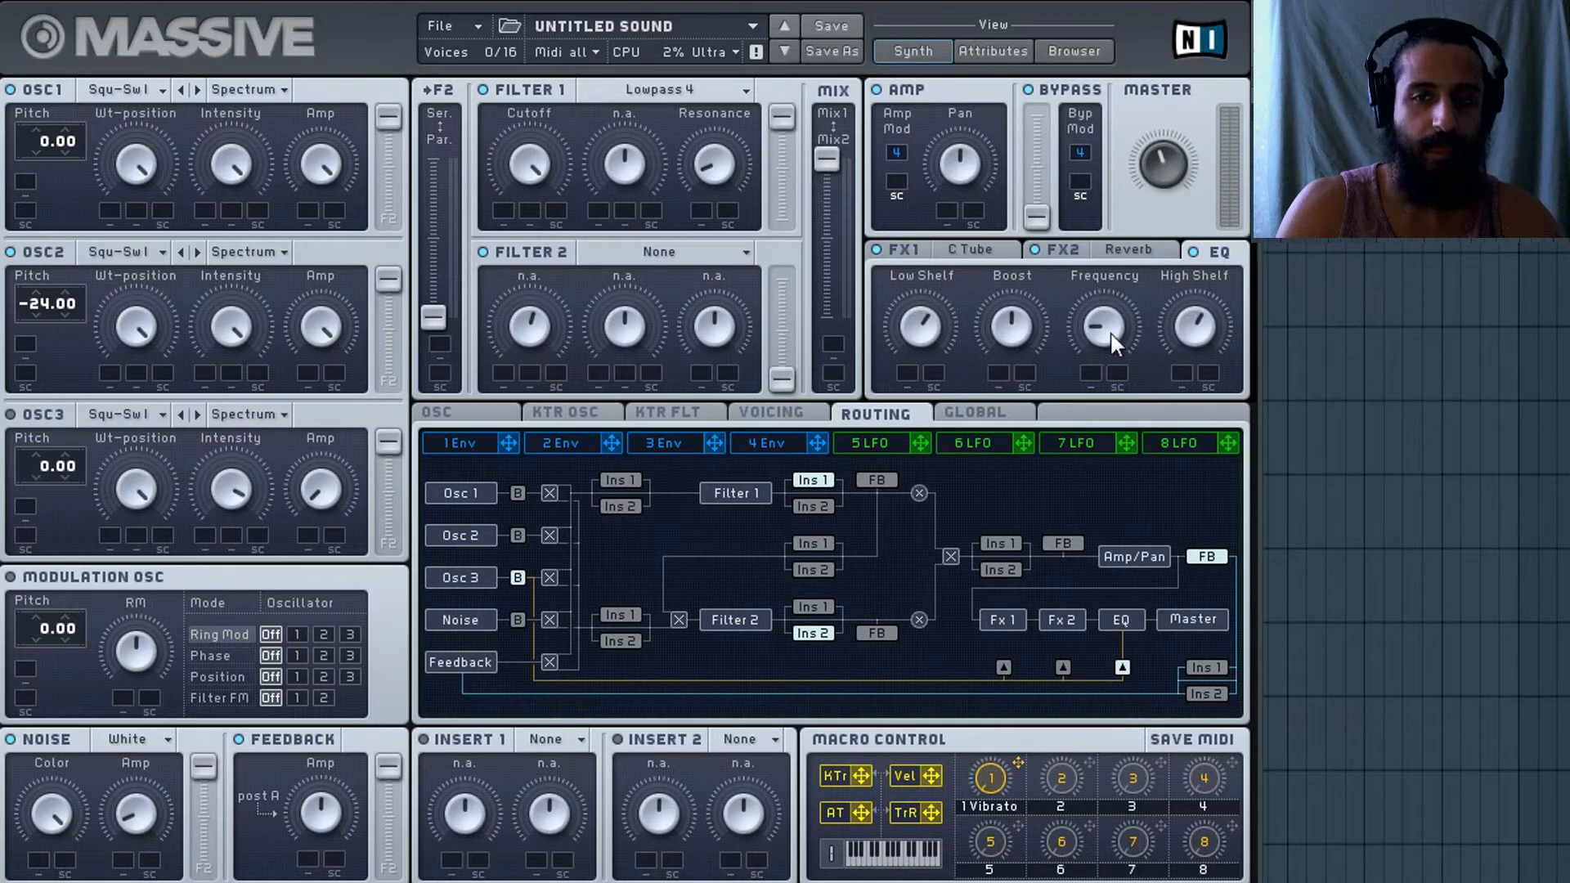
pyautogui.doubleClick(916, 319)
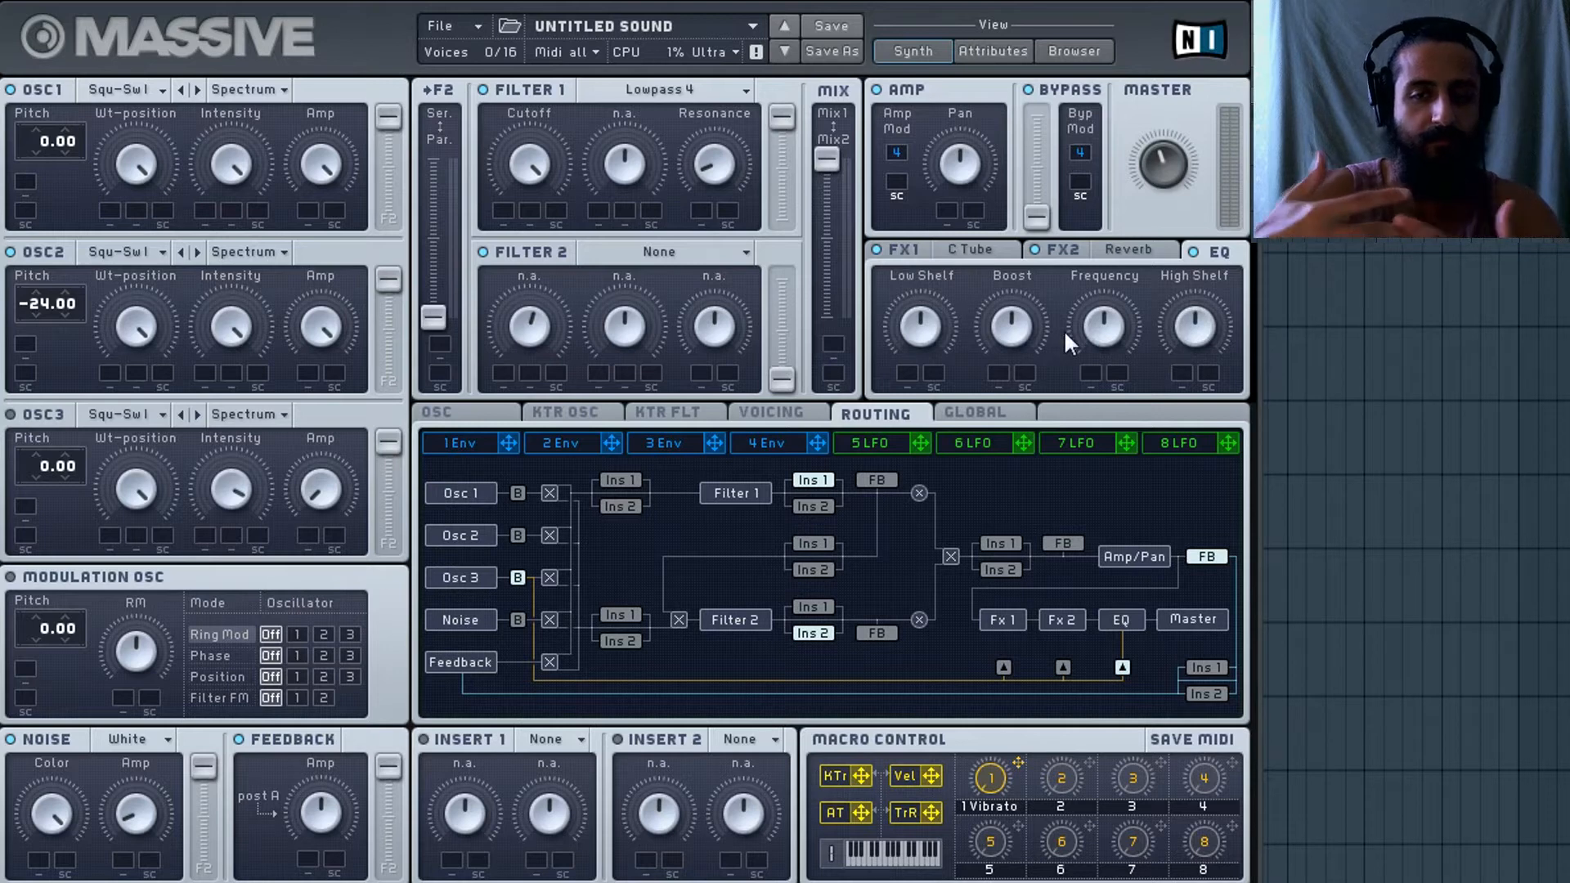
pyautogui.doubleClick(1121, 347)
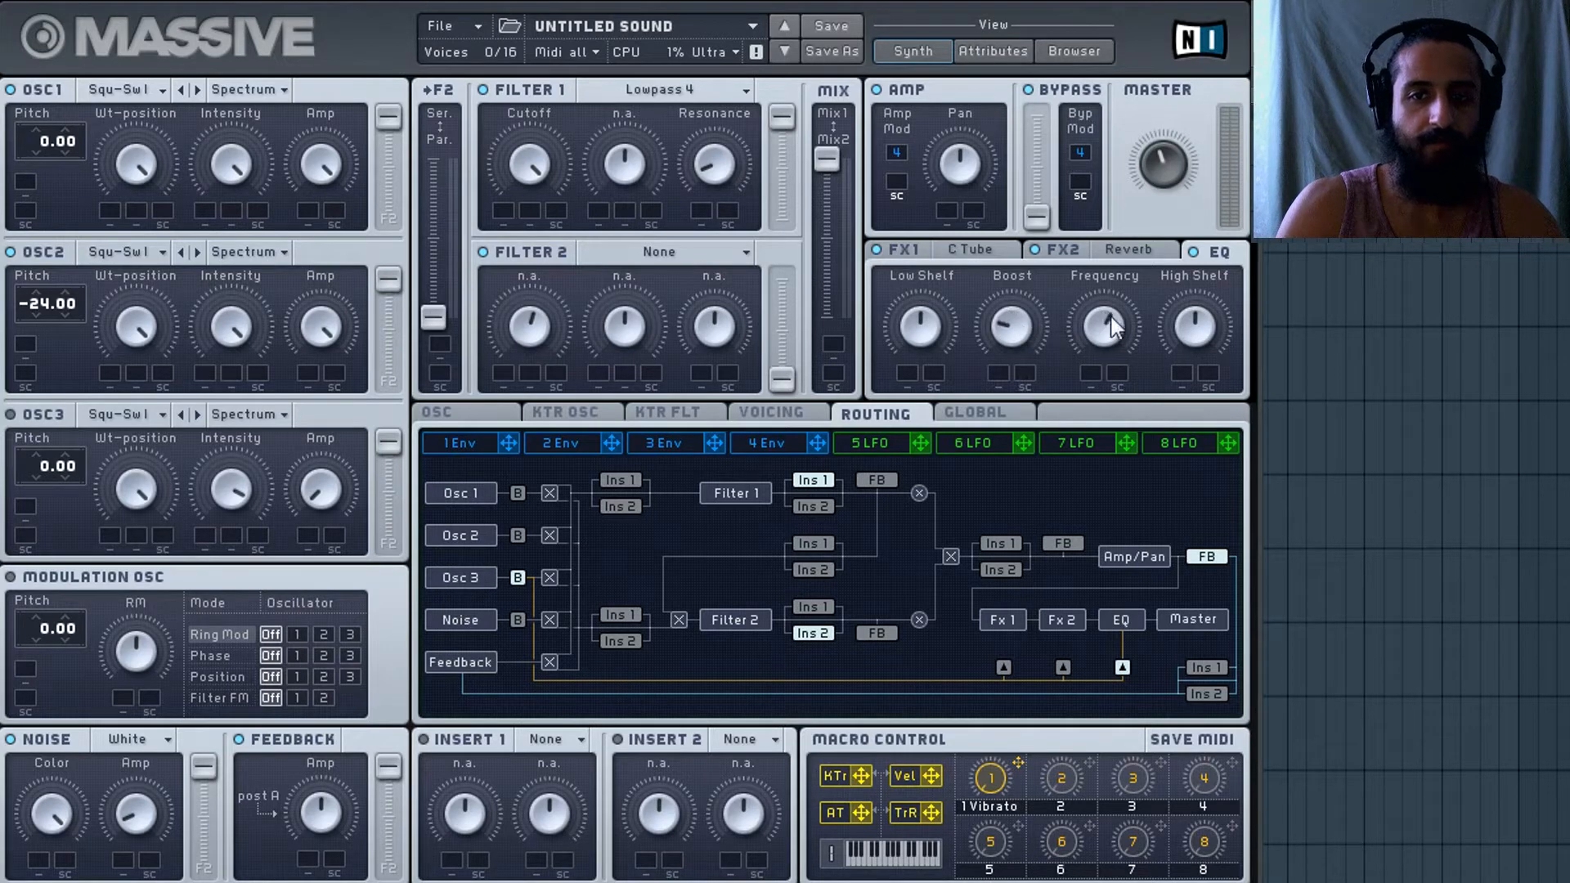
# Sweep the EQ Frequency with Boost at the minimum and near the maximum, and reset both controls to the center.
pyautogui.doubleClick(1015, 326)
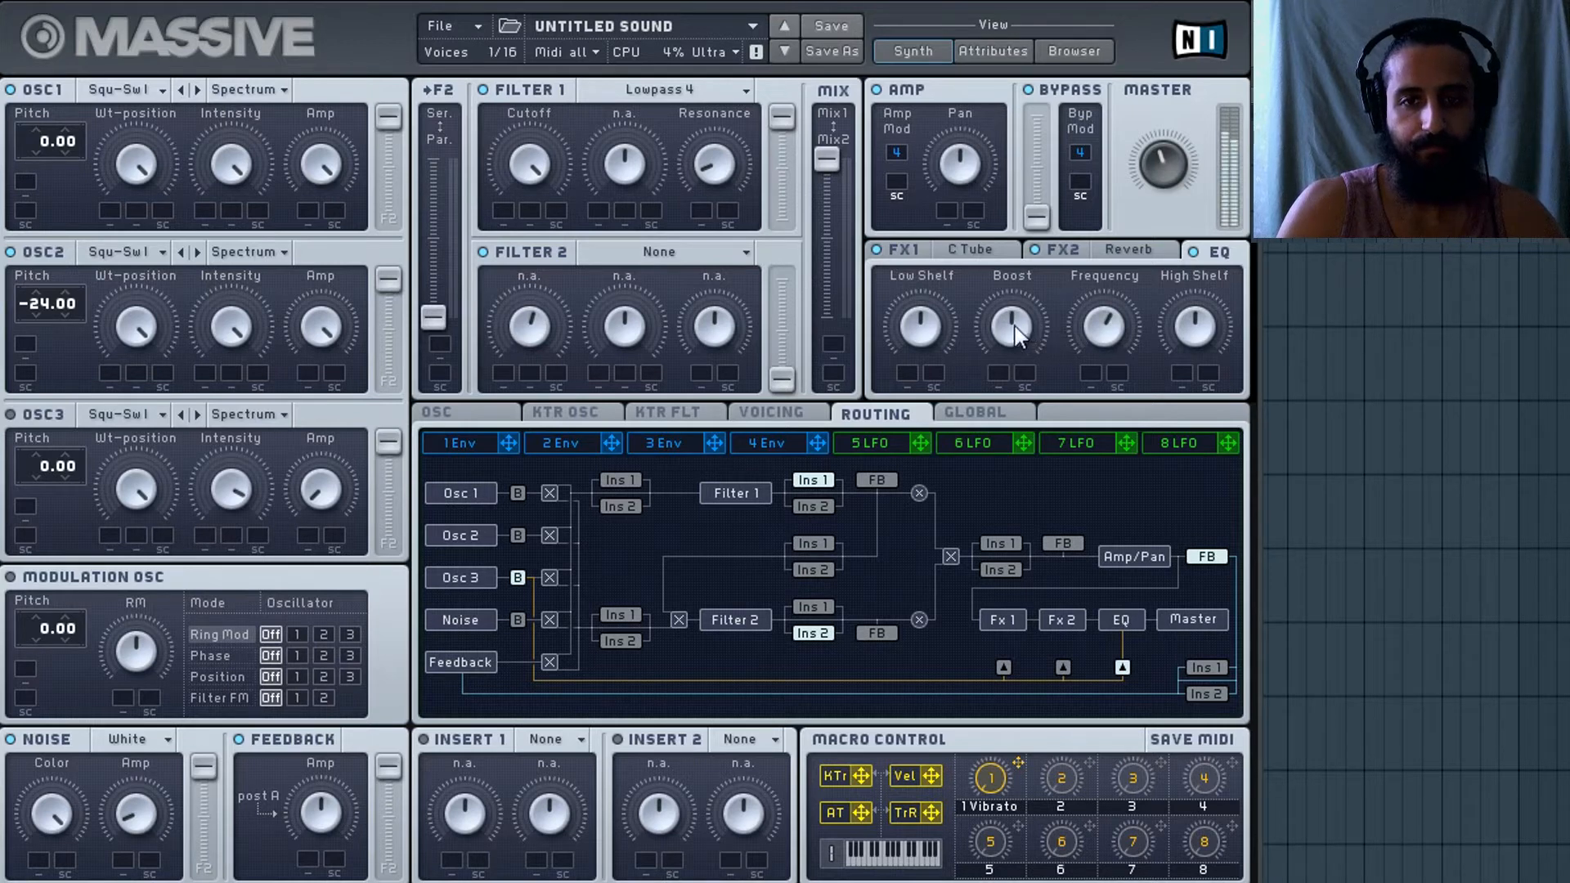
pyautogui.moveTo(1016, 328); pyautogui.dragTo(1017, 479)
pyautogui.moveTo(1103, 331); pyautogui.dragTo(1104, 372)
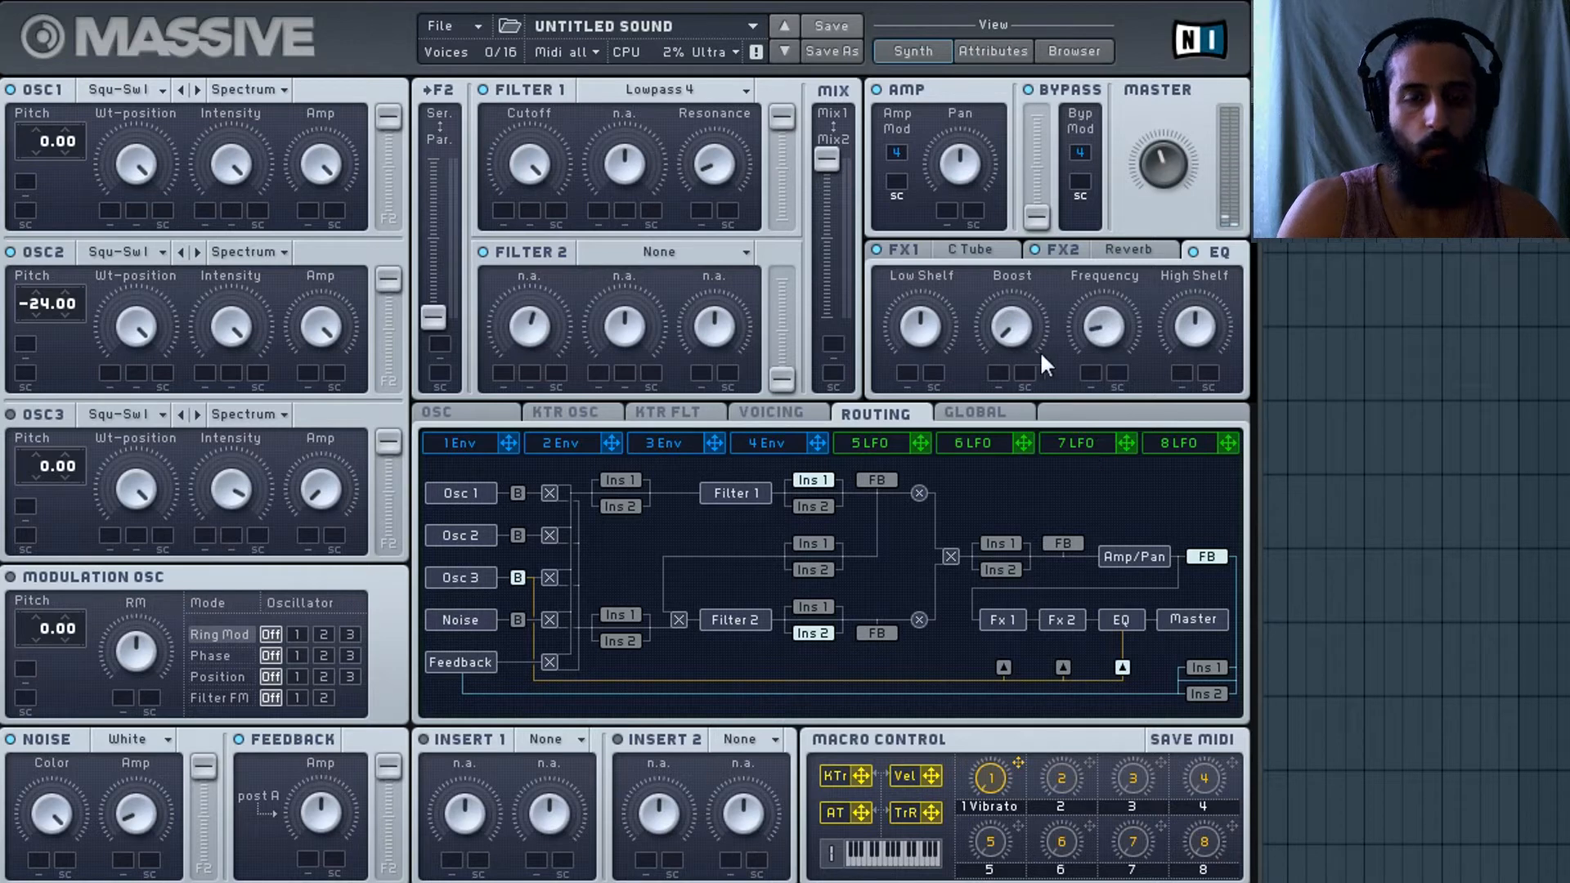
pyautogui.moveTo(1018, 337); pyautogui.dragTo(1022, 144)
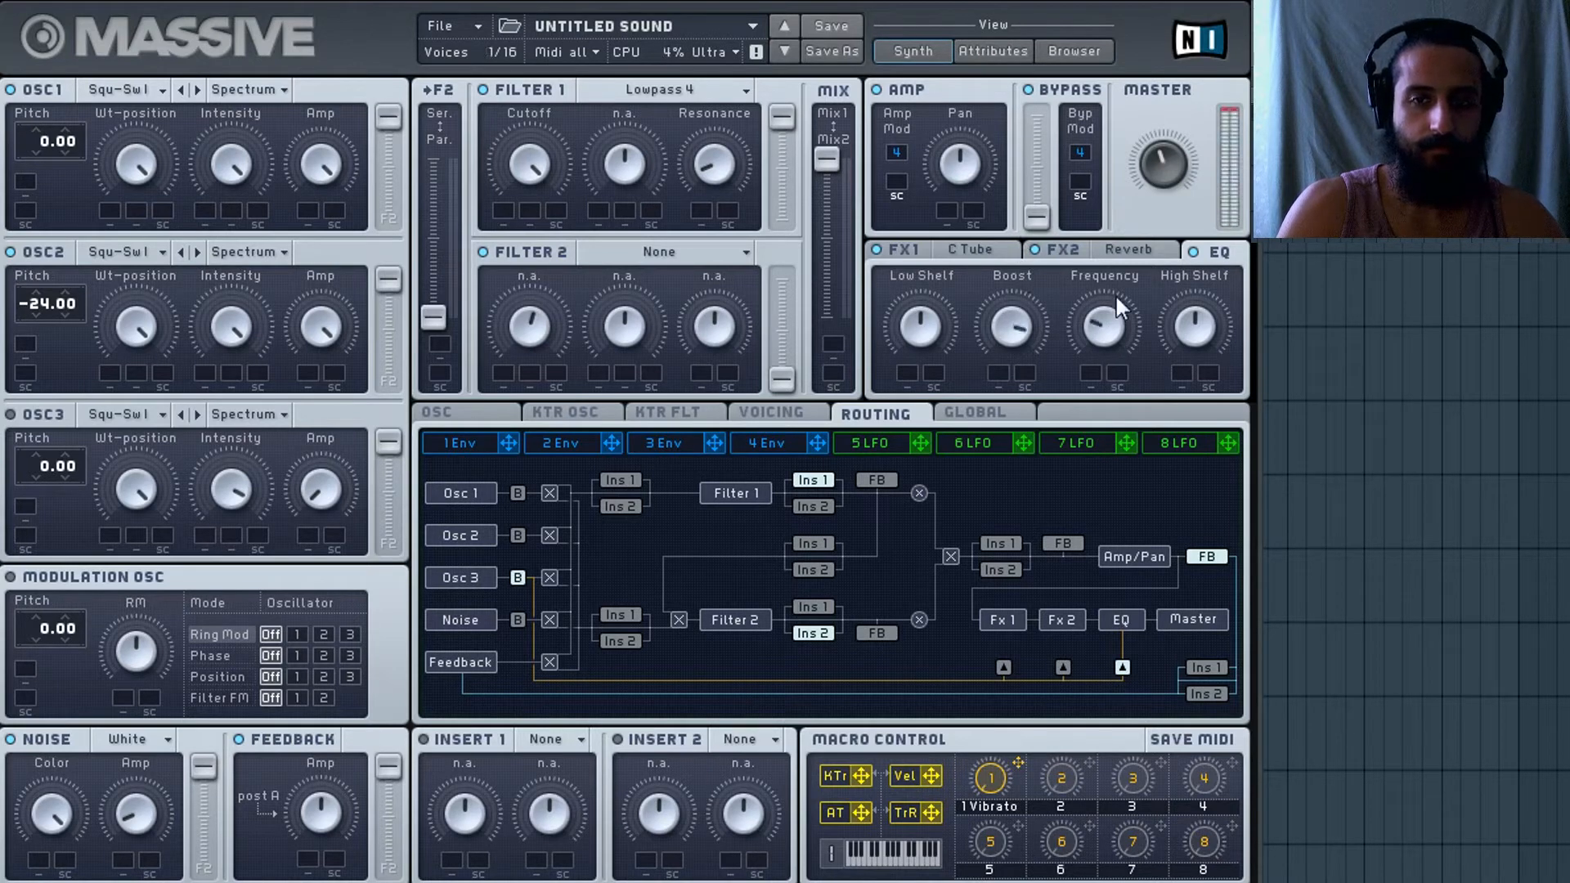
pyautogui.moveTo(1118, 299); pyautogui.dragTo(1121, 188)
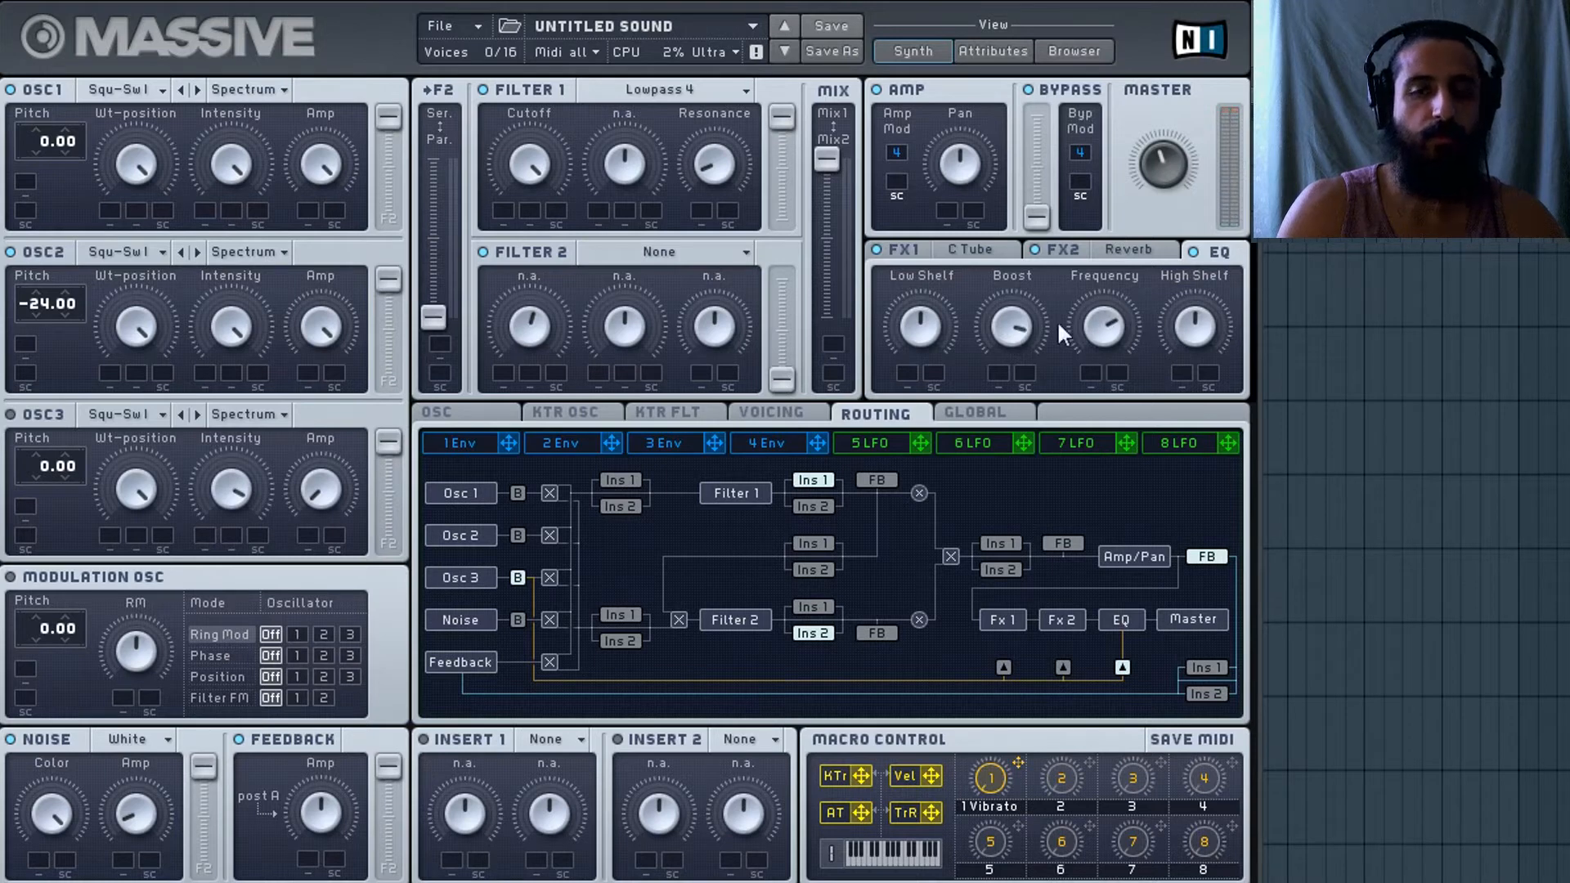
pyautogui.doubleClick(1014, 334)
pyautogui.doubleClick(1101, 327)
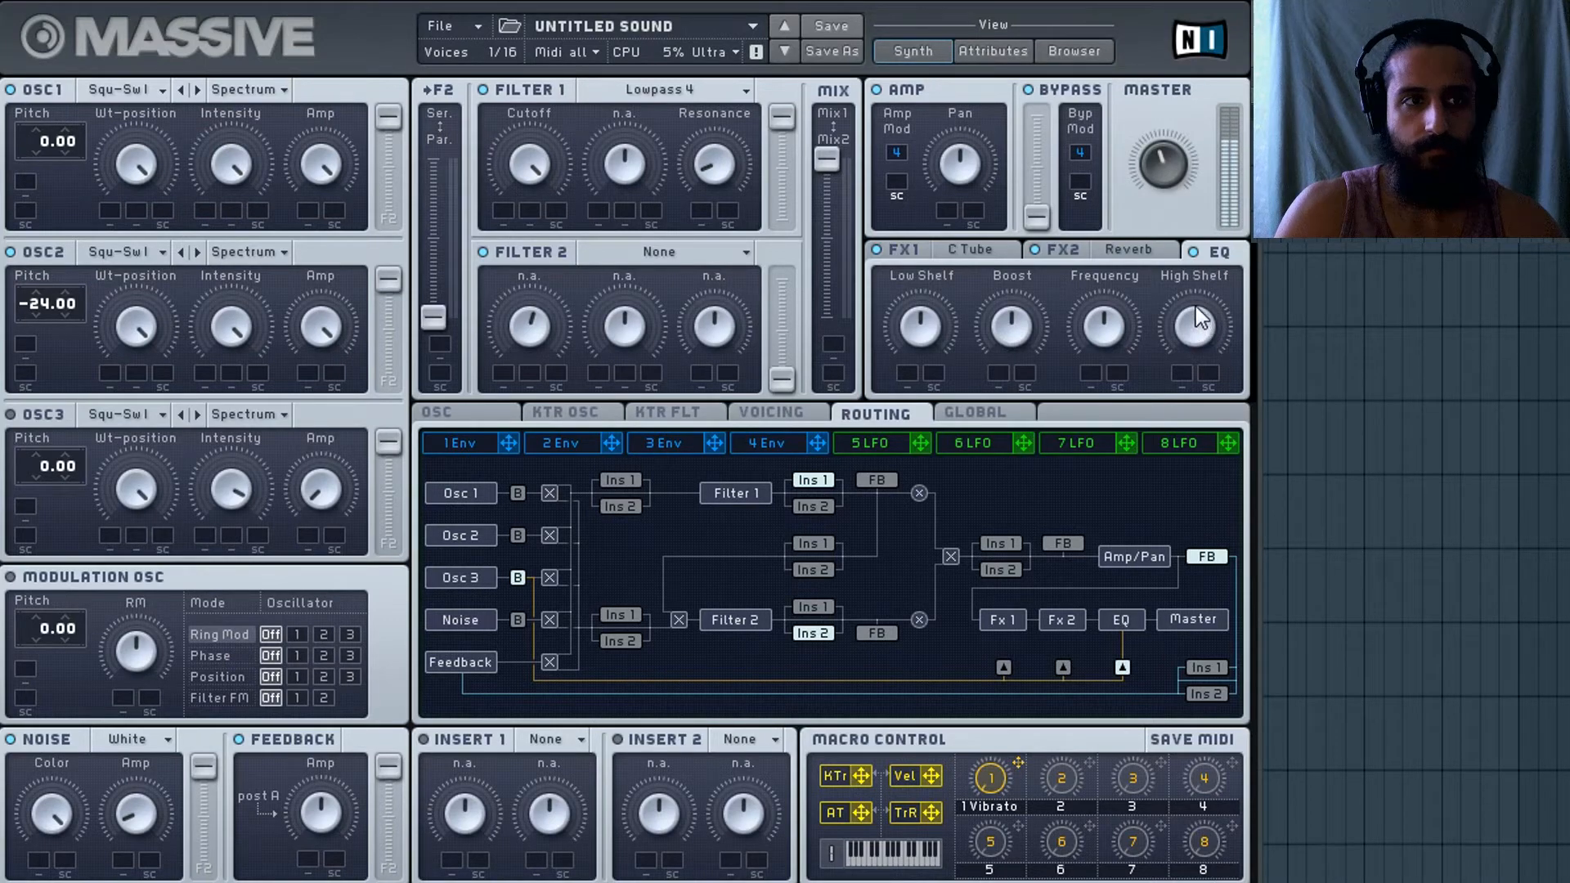
# Raise the EQ's High Shelf moderately above the center, and set Low Shelf slightly above the center after trying it at the minimum.
pyautogui.moveTo(1194, 303); pyautogui.dragTo(1191, 259)
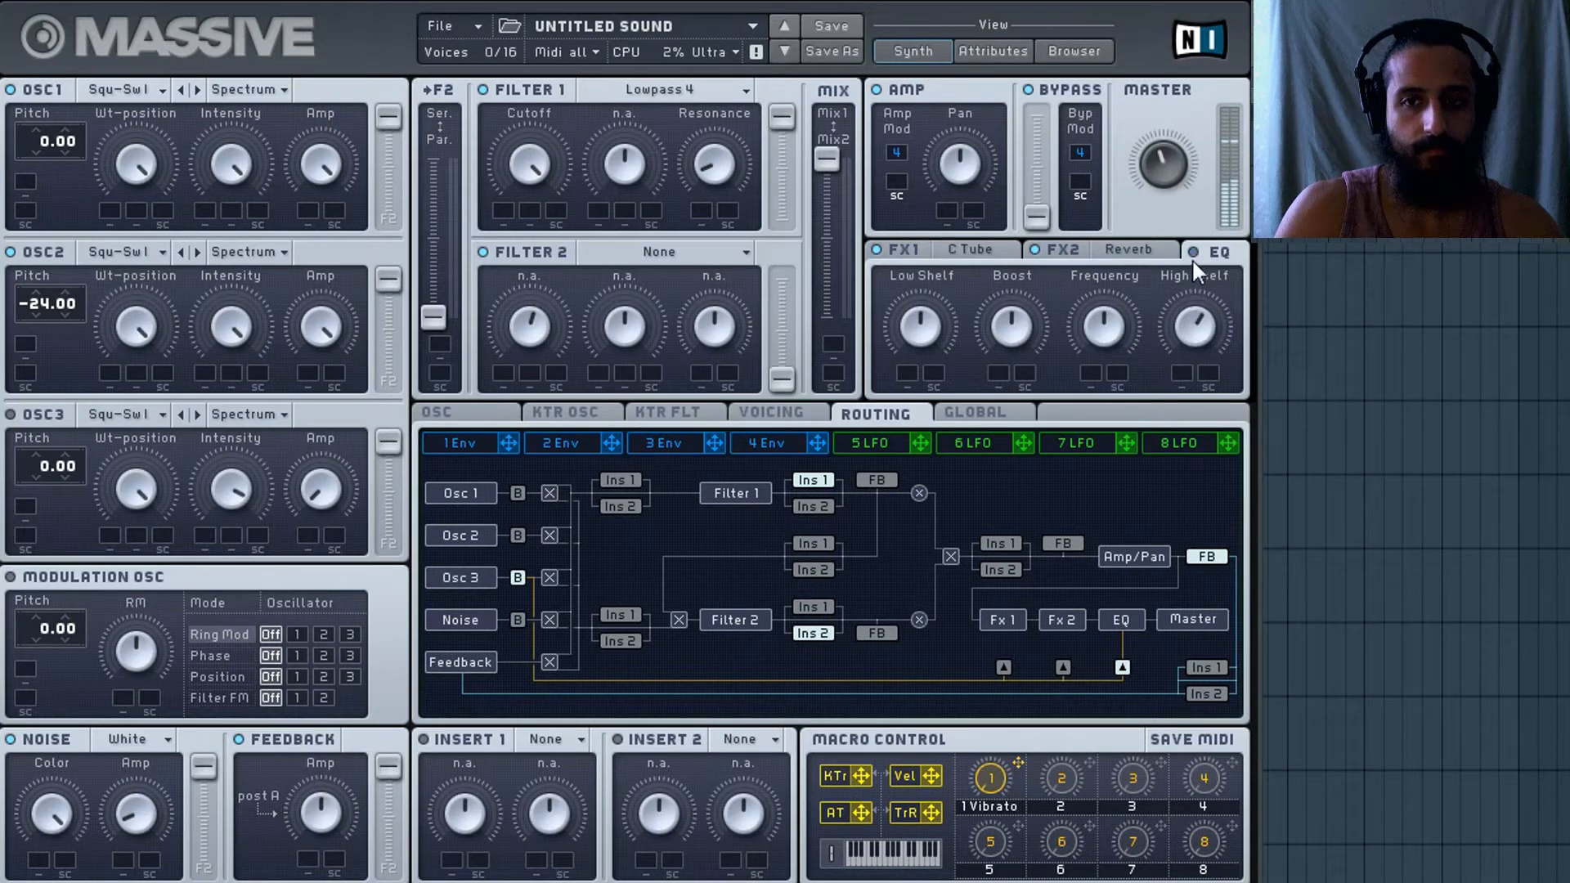
pyautogui.click(1194, 254)
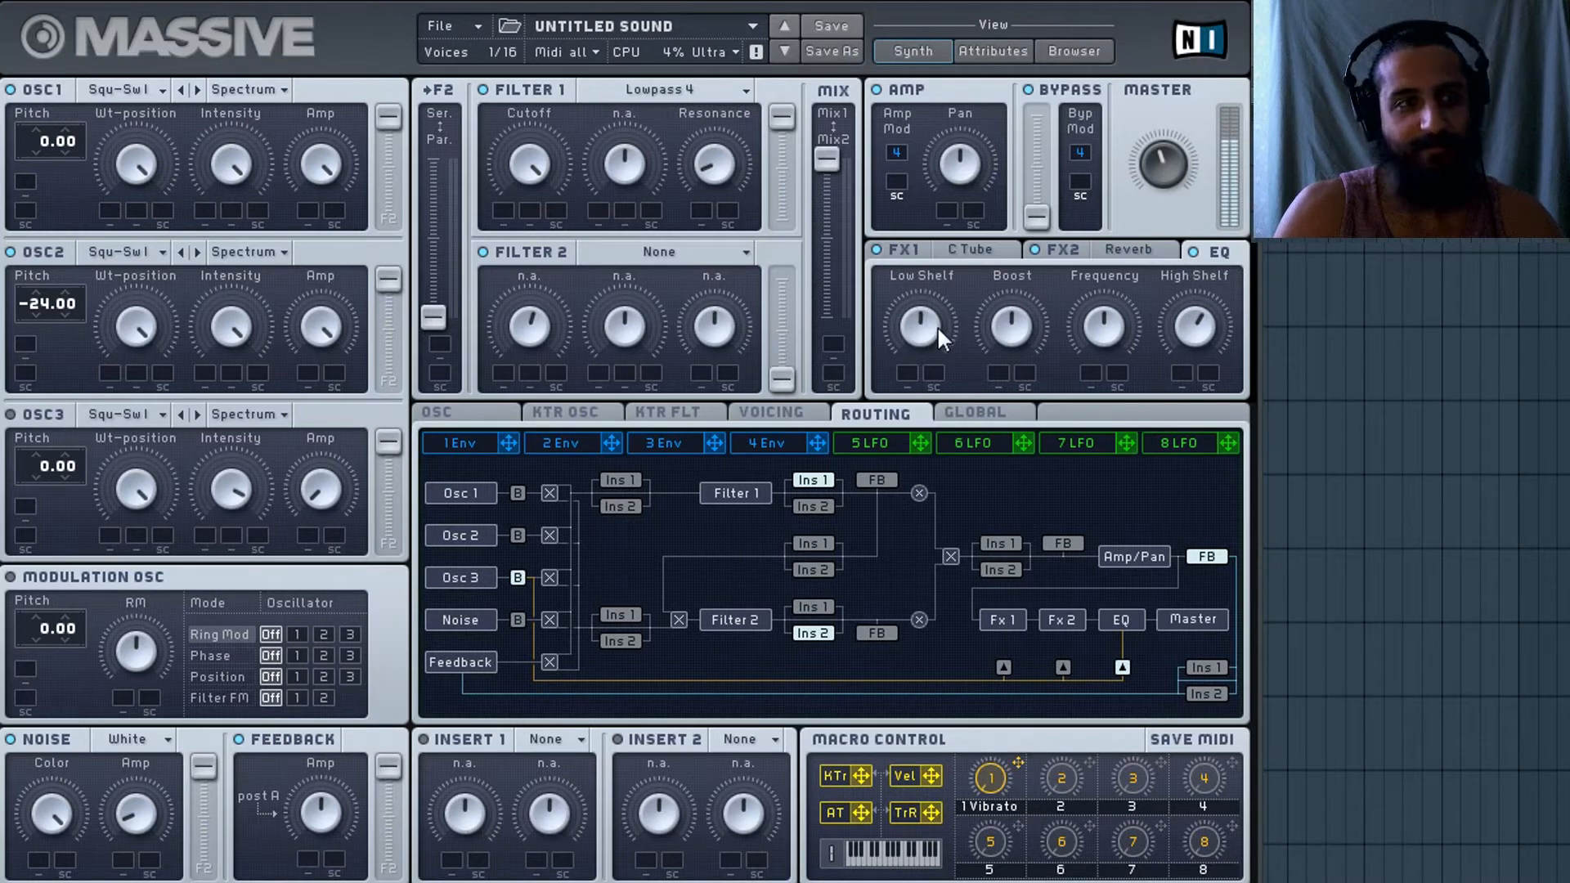
pyautogui.moveTo(937, 327); pyautogui.dragTo(910, 521)
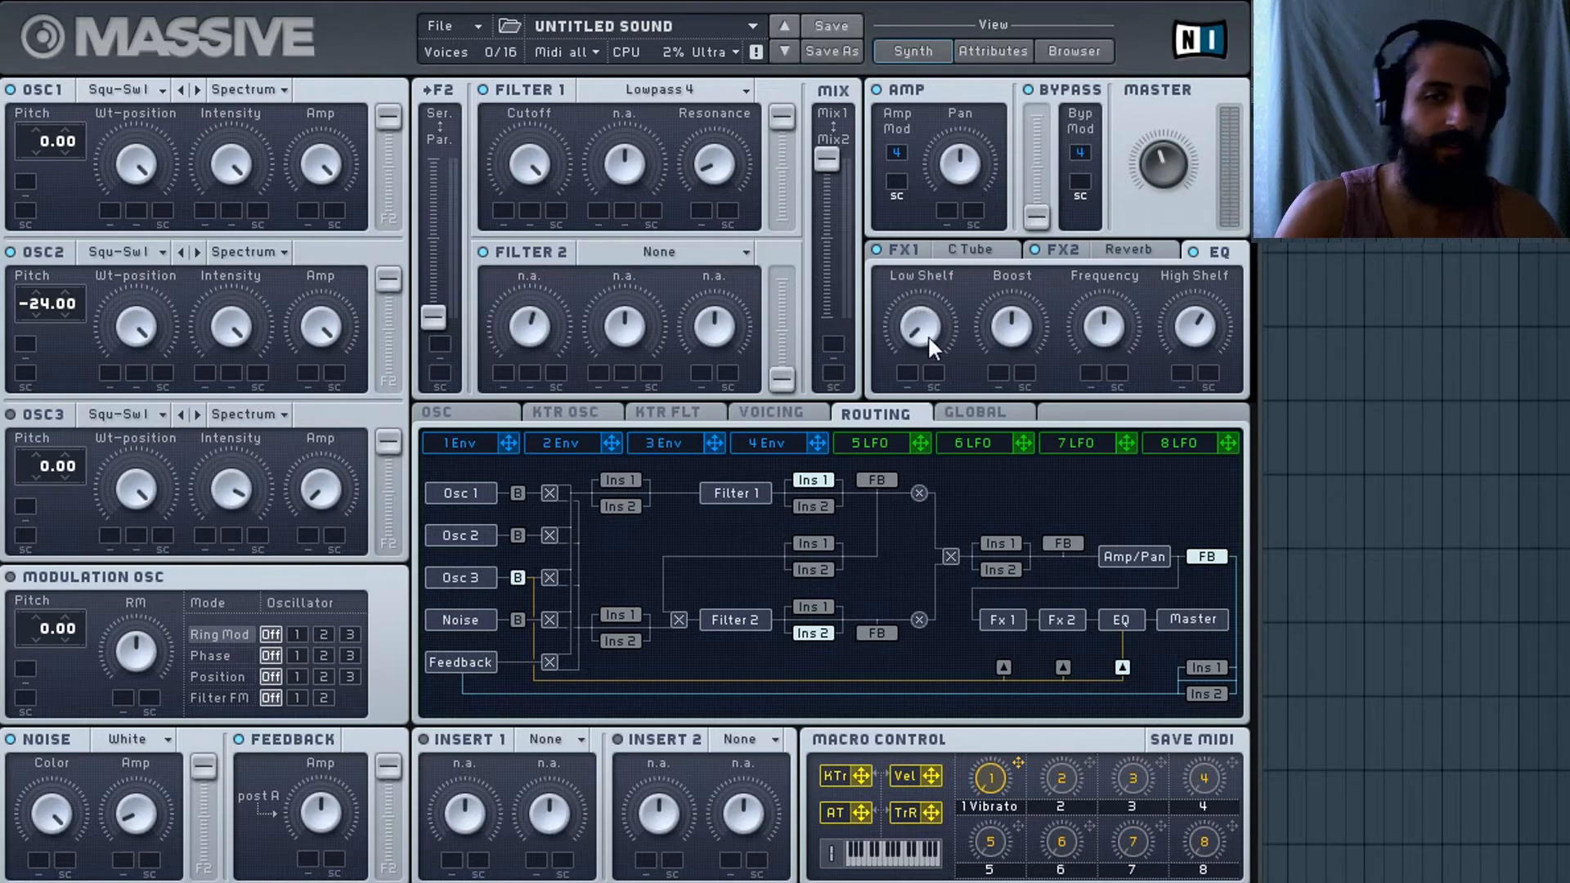
pyautogui.moveTo(1196, 323)
pyautogui.mouseDown()
pyautogui.moveTo(1191, 546)
pyautogui.moveTo(1200, 332)
pyautogui.mouseUp()
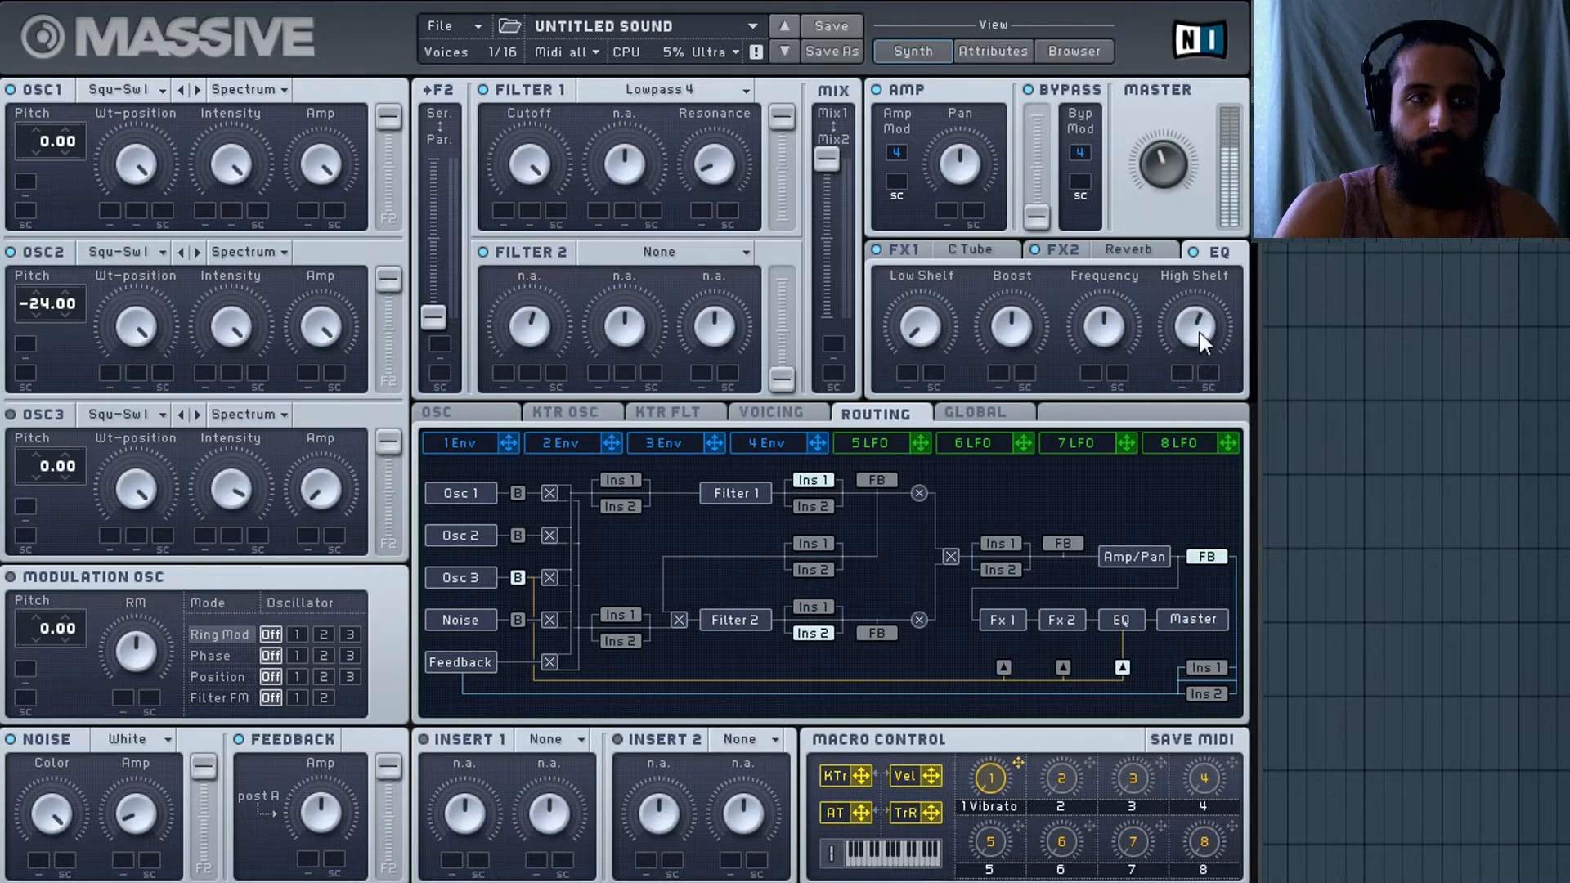
pyautogui.moveTo(944, 309); pyautogui.dragTo(968, 186)
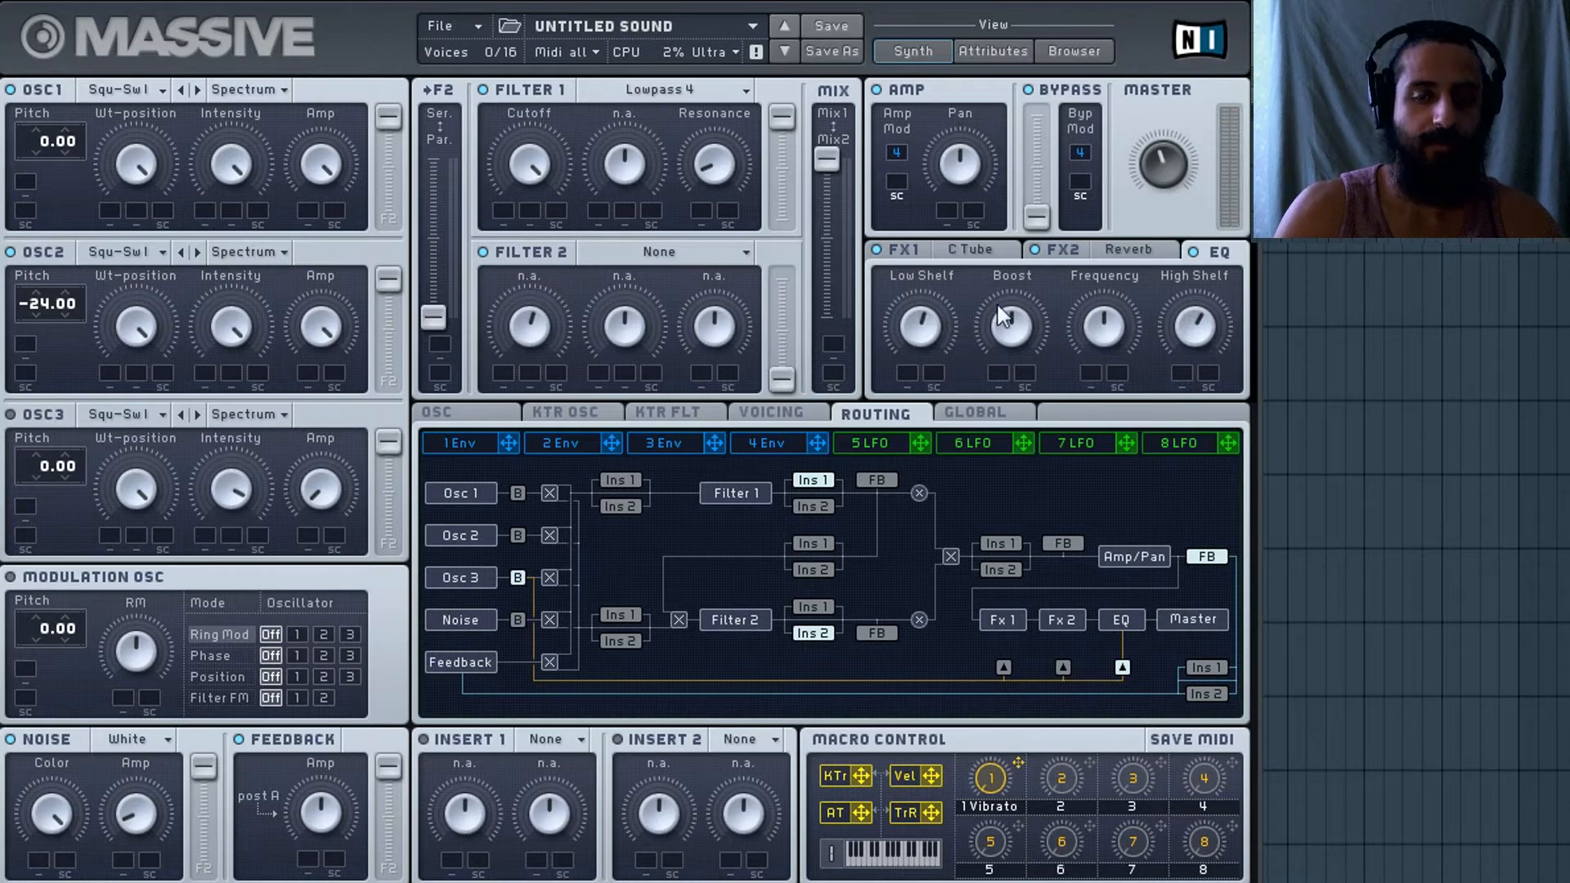
# Show the FX1 settings, try the Amp Pan far to the right, and reset Pan to the center.
pyautogui.click(946, 254)
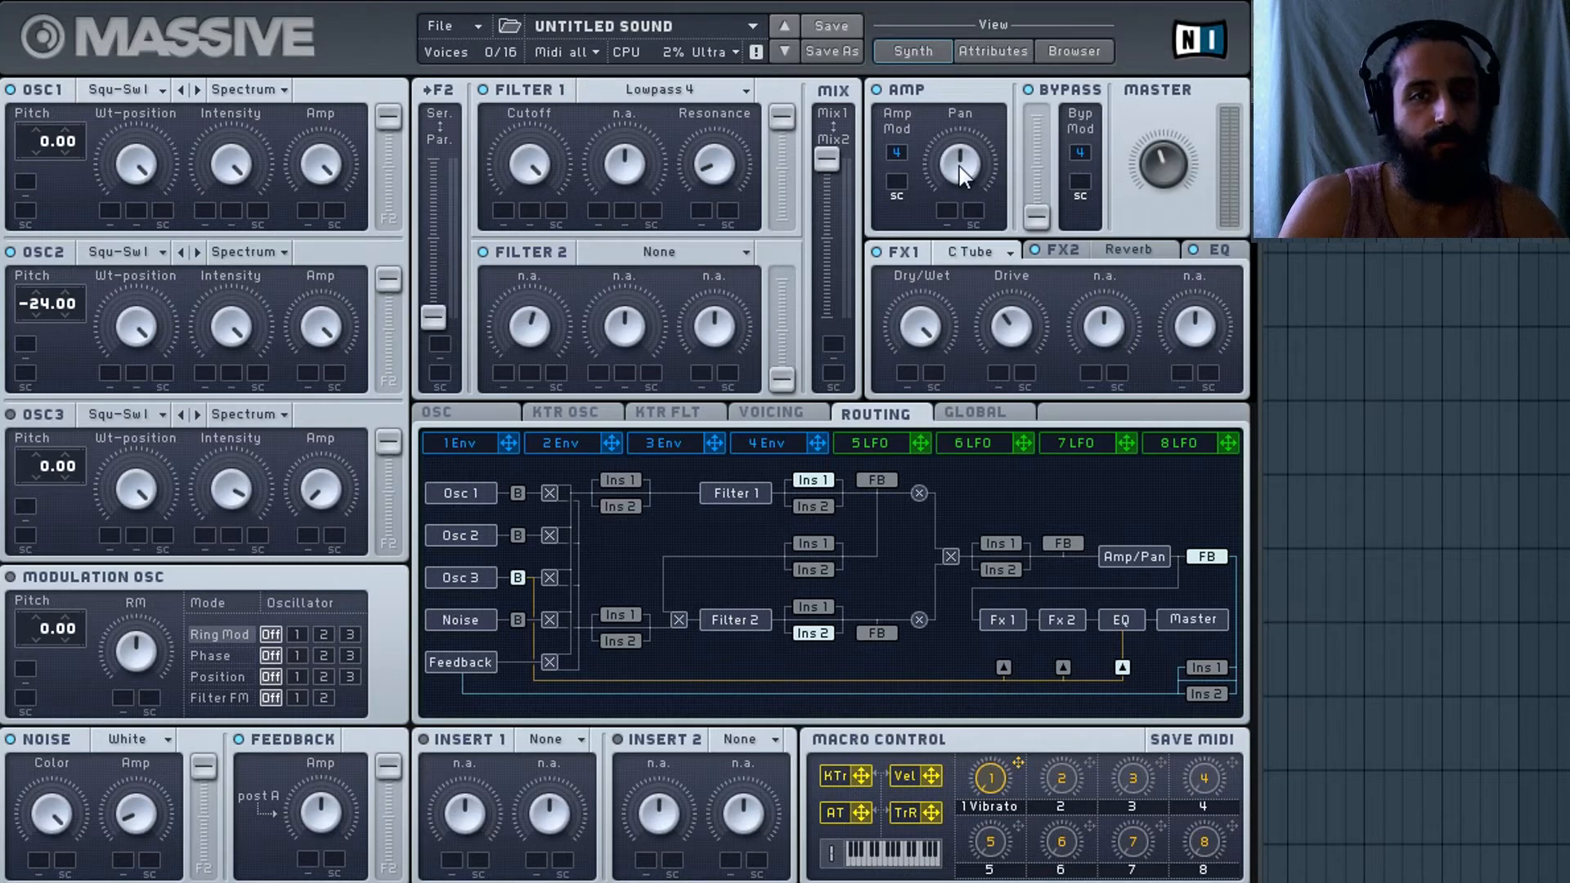
pyautogui.moveTo(972, 190); pyautogui.dragTo(969, 322)
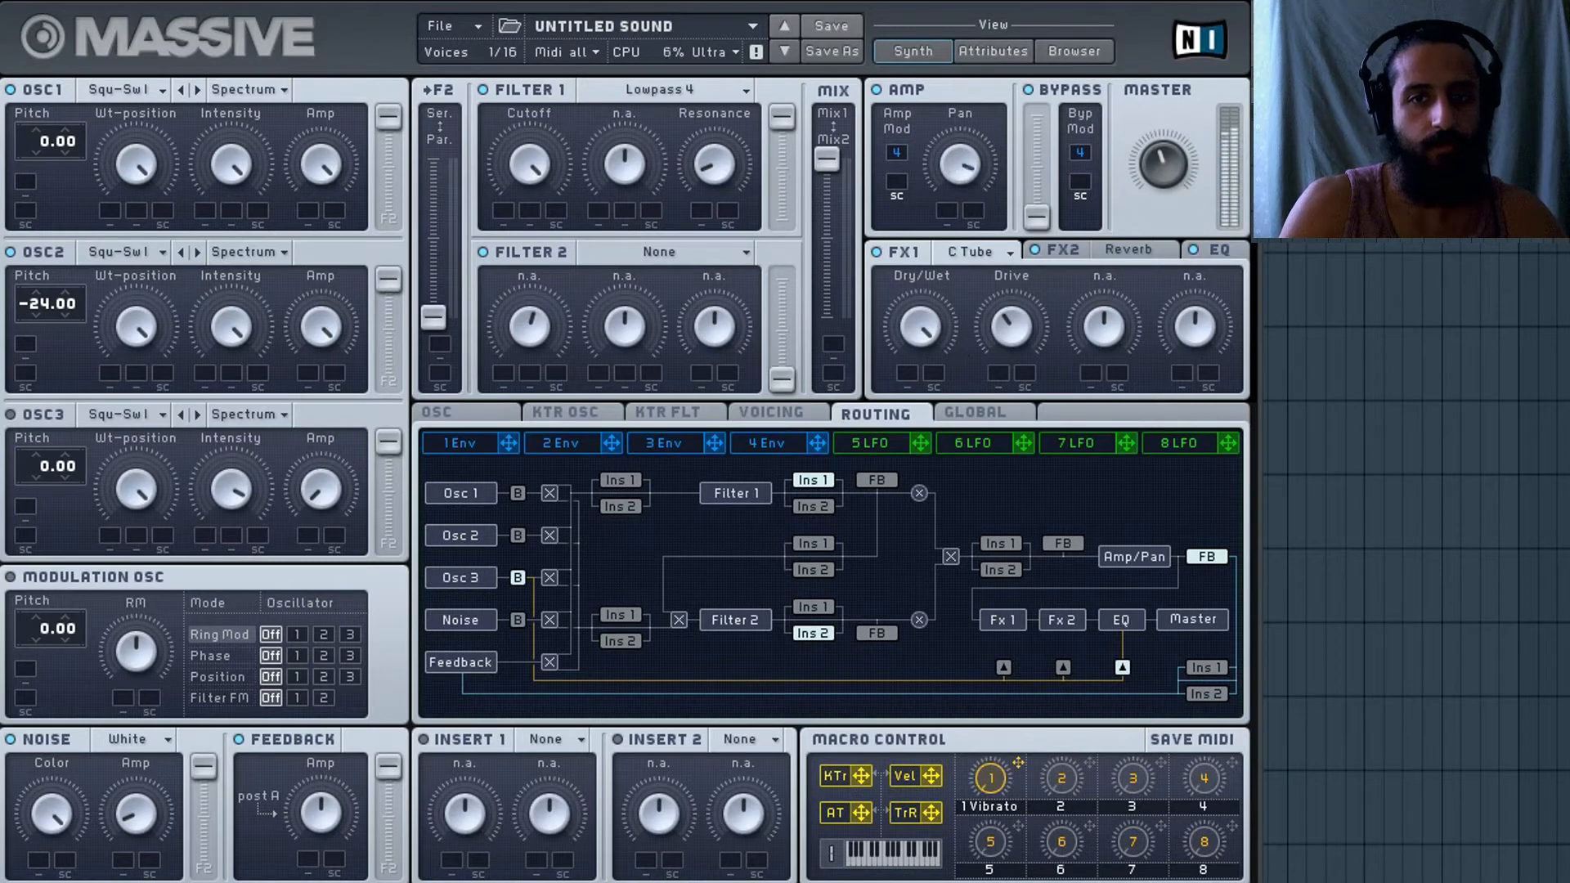
pyautogui.doubleClick(979, 161)
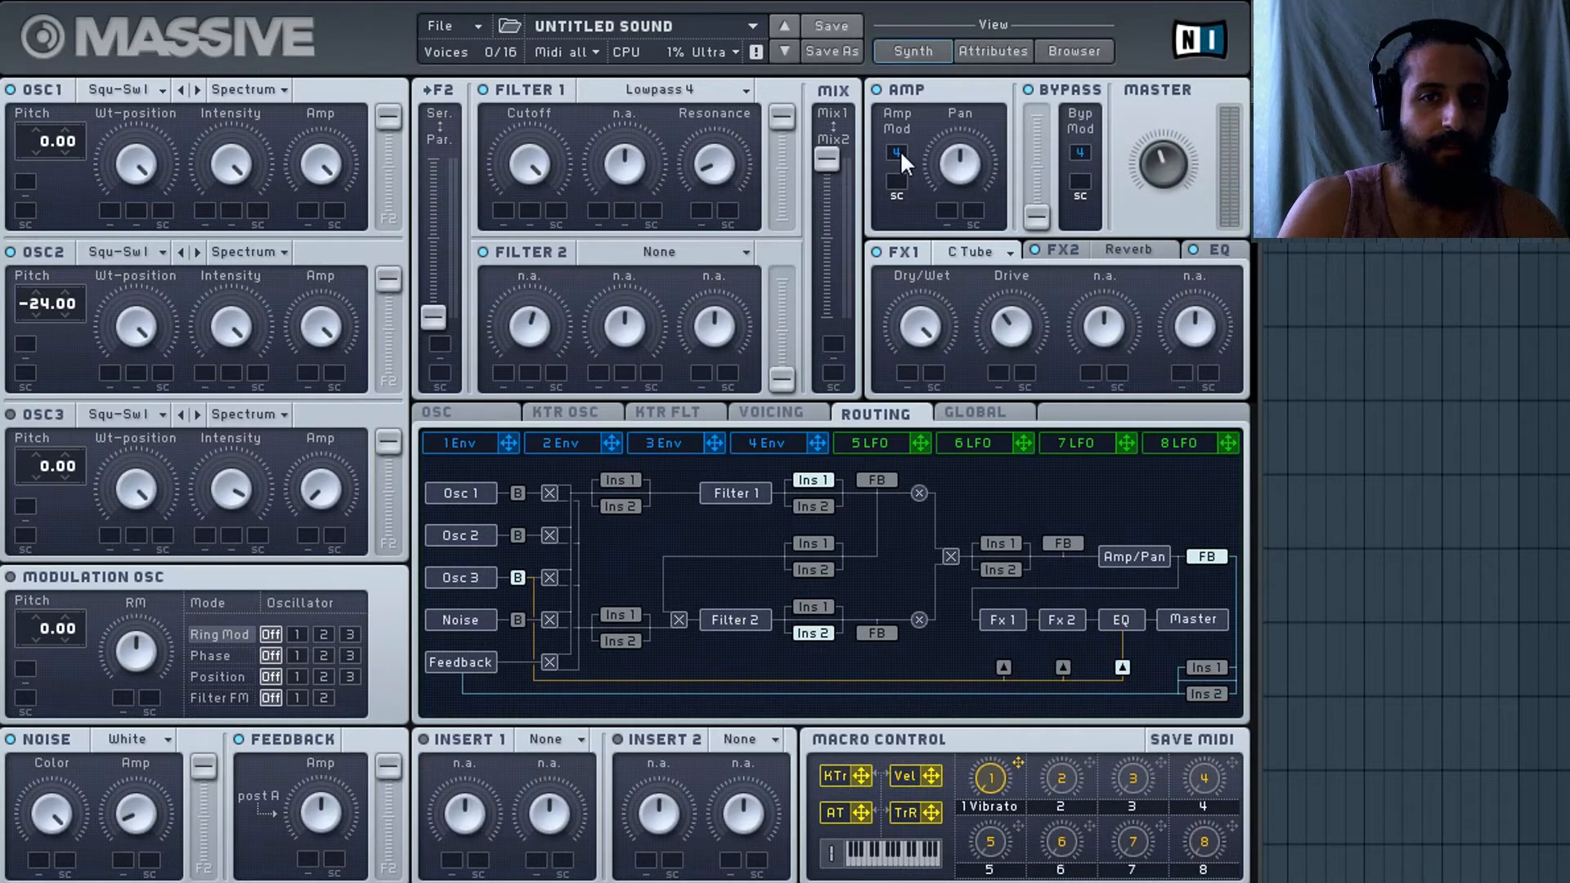
# Look through the envelope and LFO modulator pages to compare their controls.
pyautogui.click(773, 448)
pyautogui.click(659, 440)
pyautogui.click(484, 440)
pyautogui.click(542, 442)
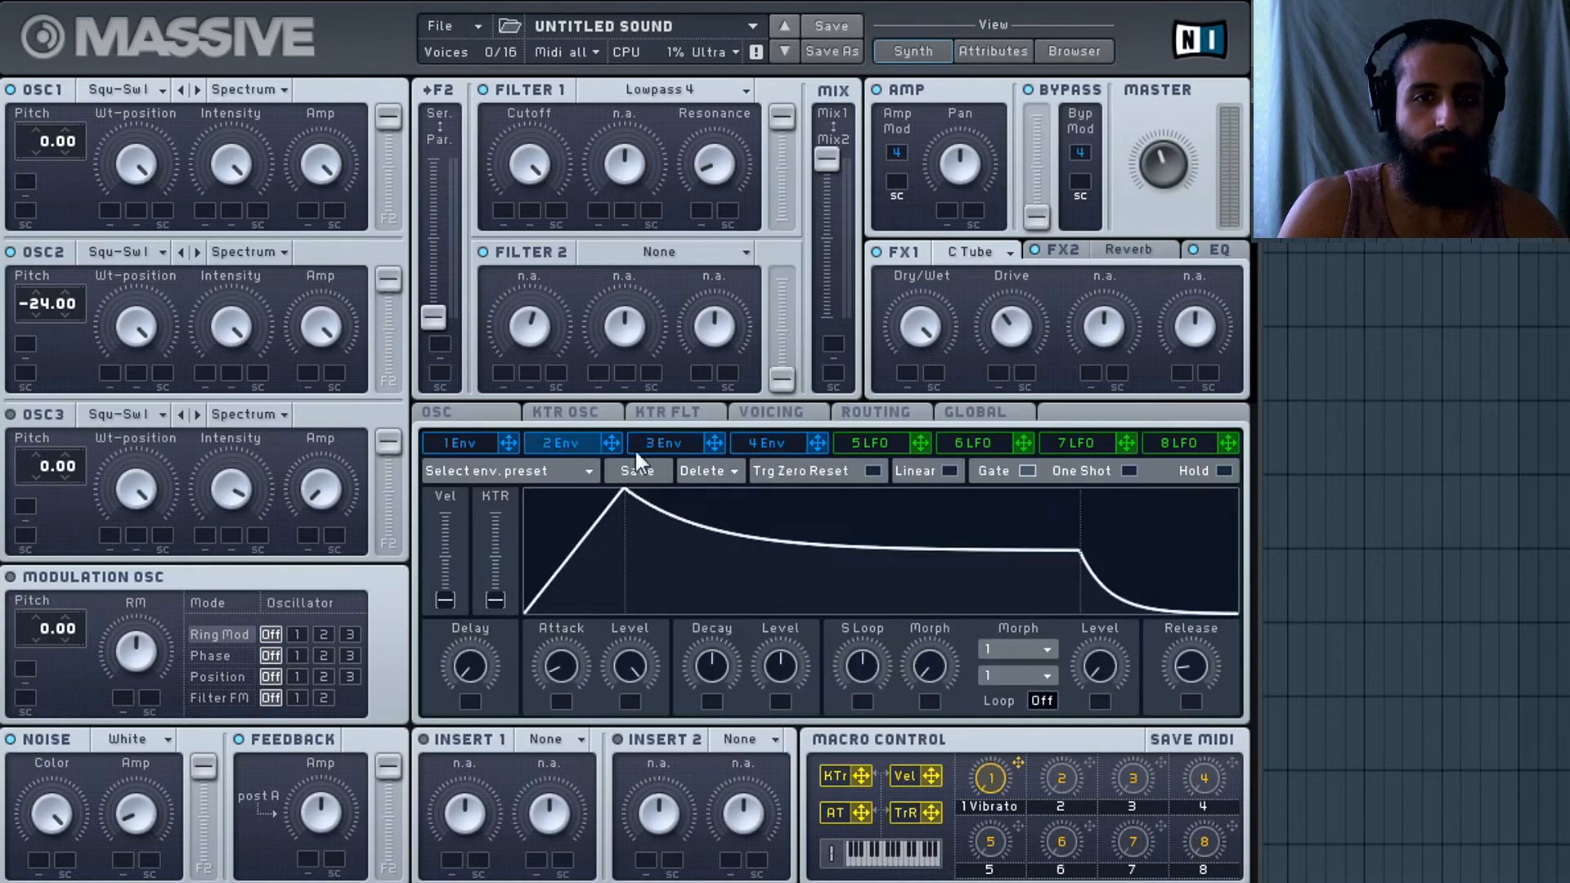
pyautogui.click(662, 443)
pyautogui.click(766, 443)
pyautogui.click(869, 443)
pyautogui.click(974, 443)
pyautogui.click(1054, 444)
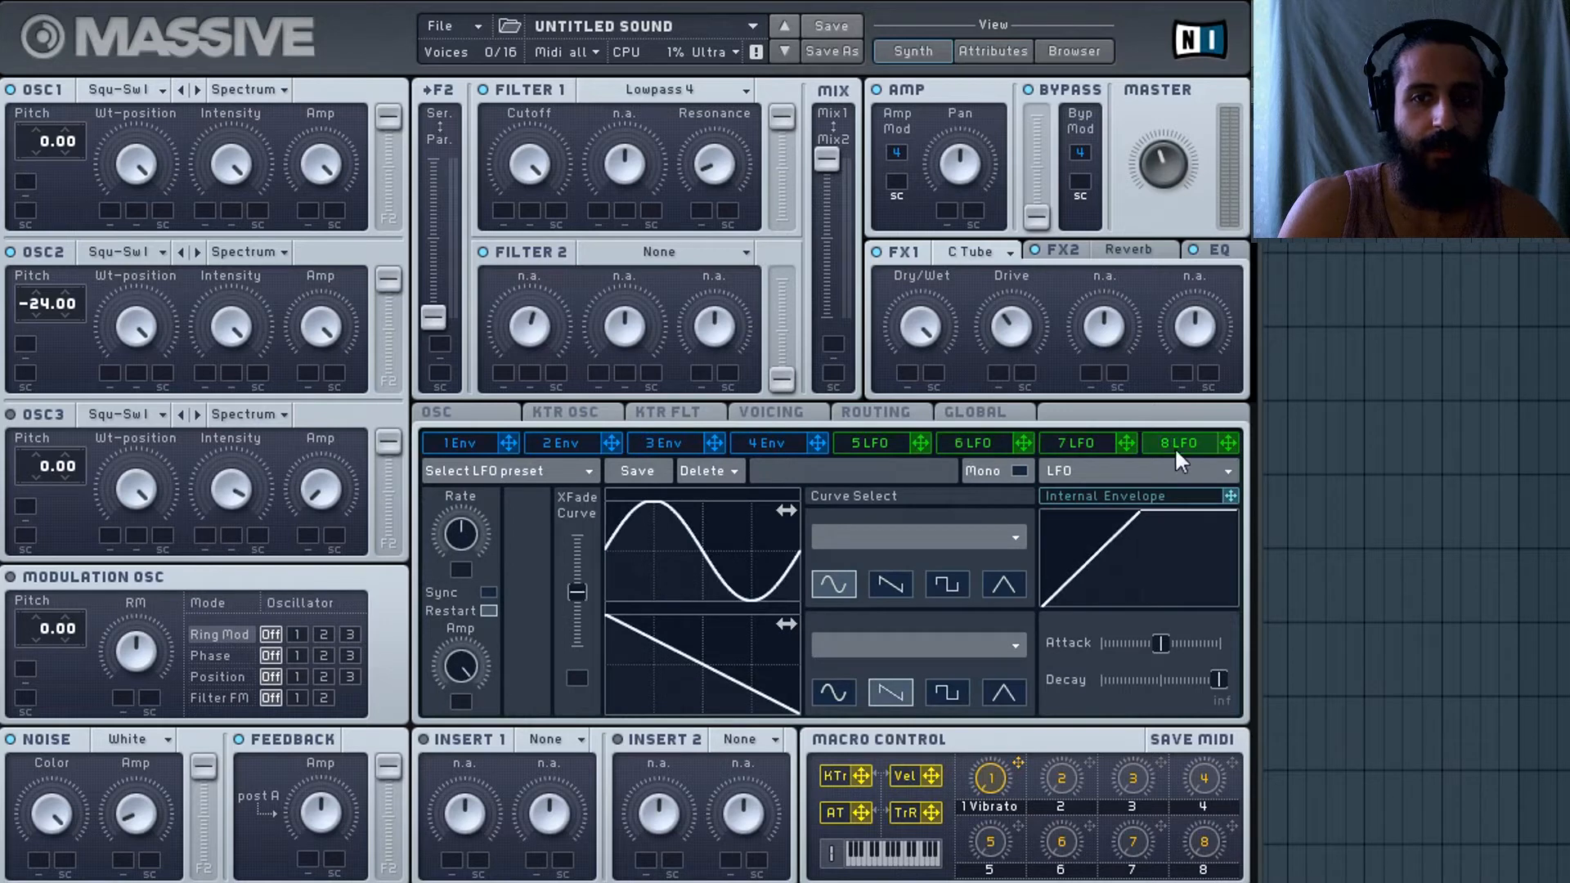
# Open 4 Env, try a long Attack, and lower Attack to the minimum.
pyautogui.click(651, 450)
pyautogui.click(788, 446)
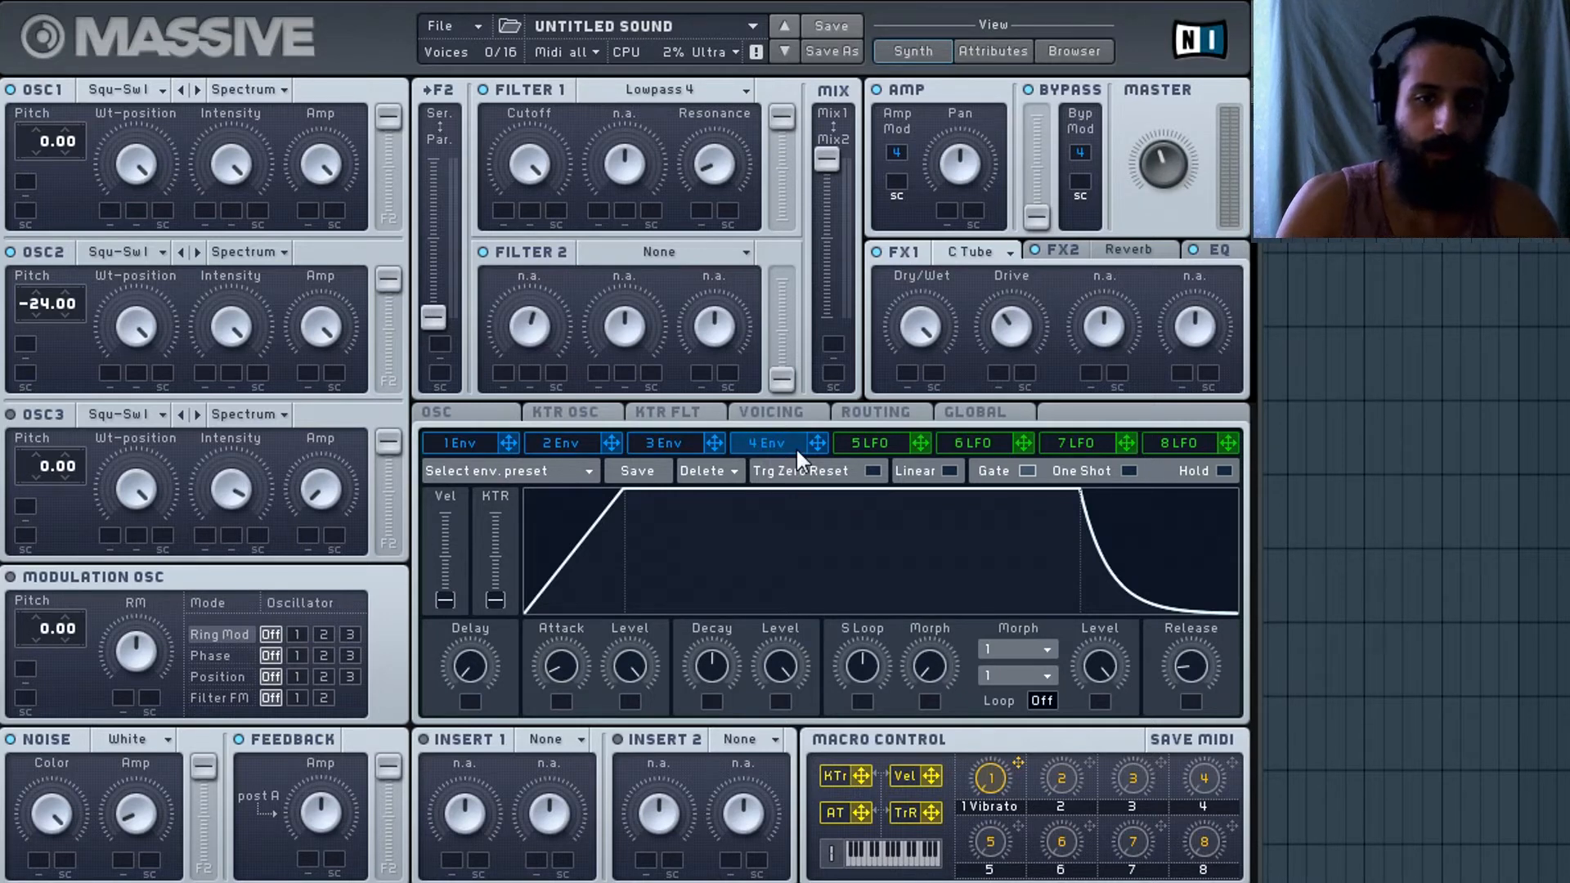
pyautogui.moveTo(587, 643); pyautogui.dragTo(616, 445)
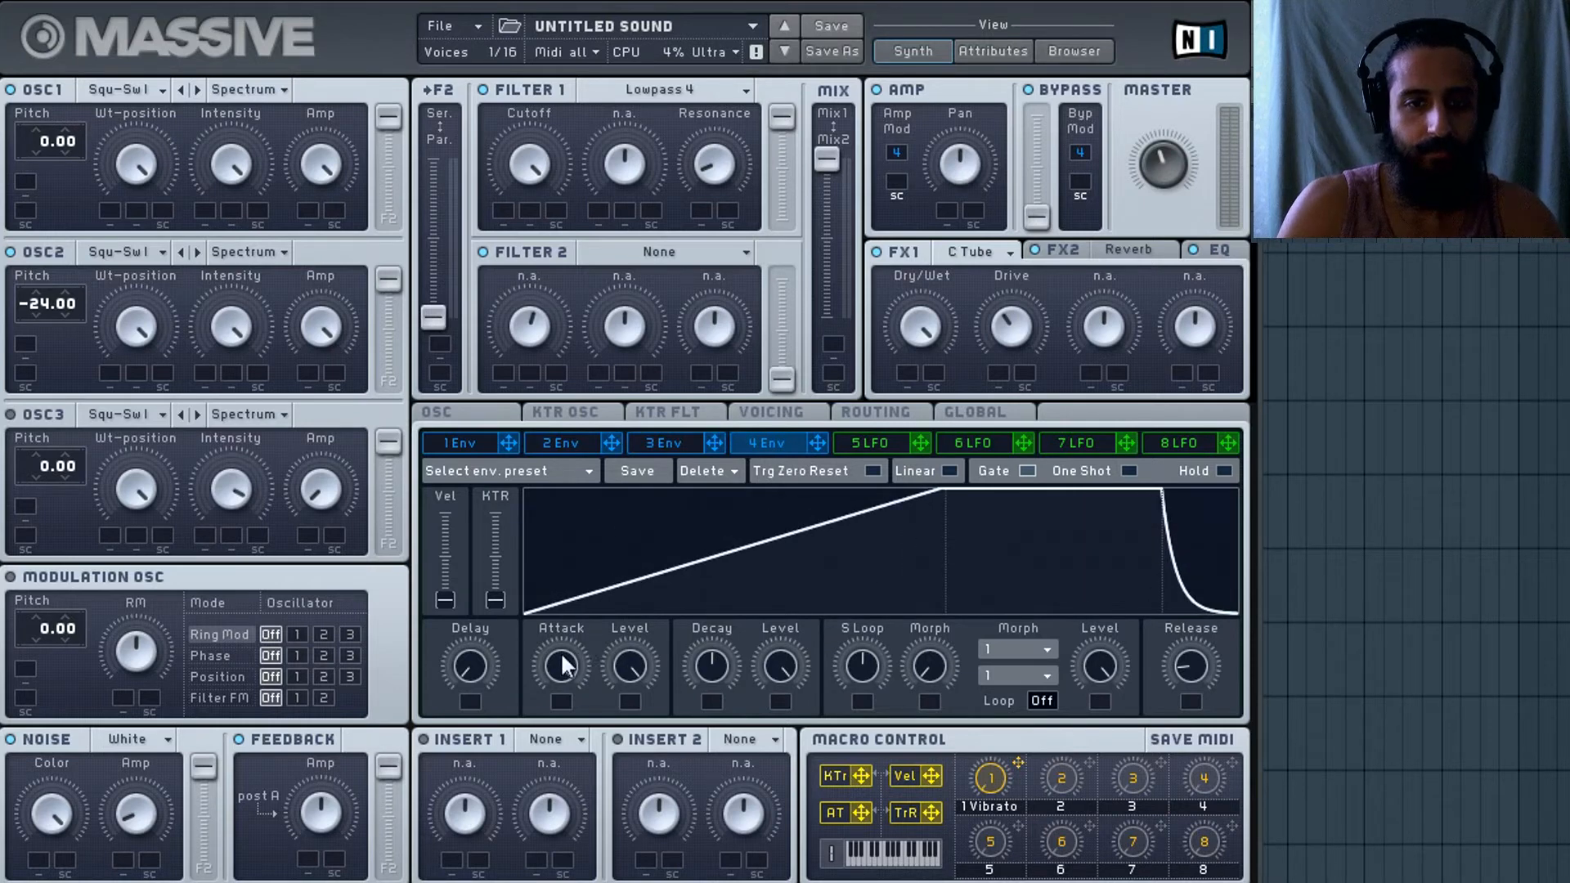
pyautogui.moveTo(561, 651); pyautogui.dragTo(565, 696)
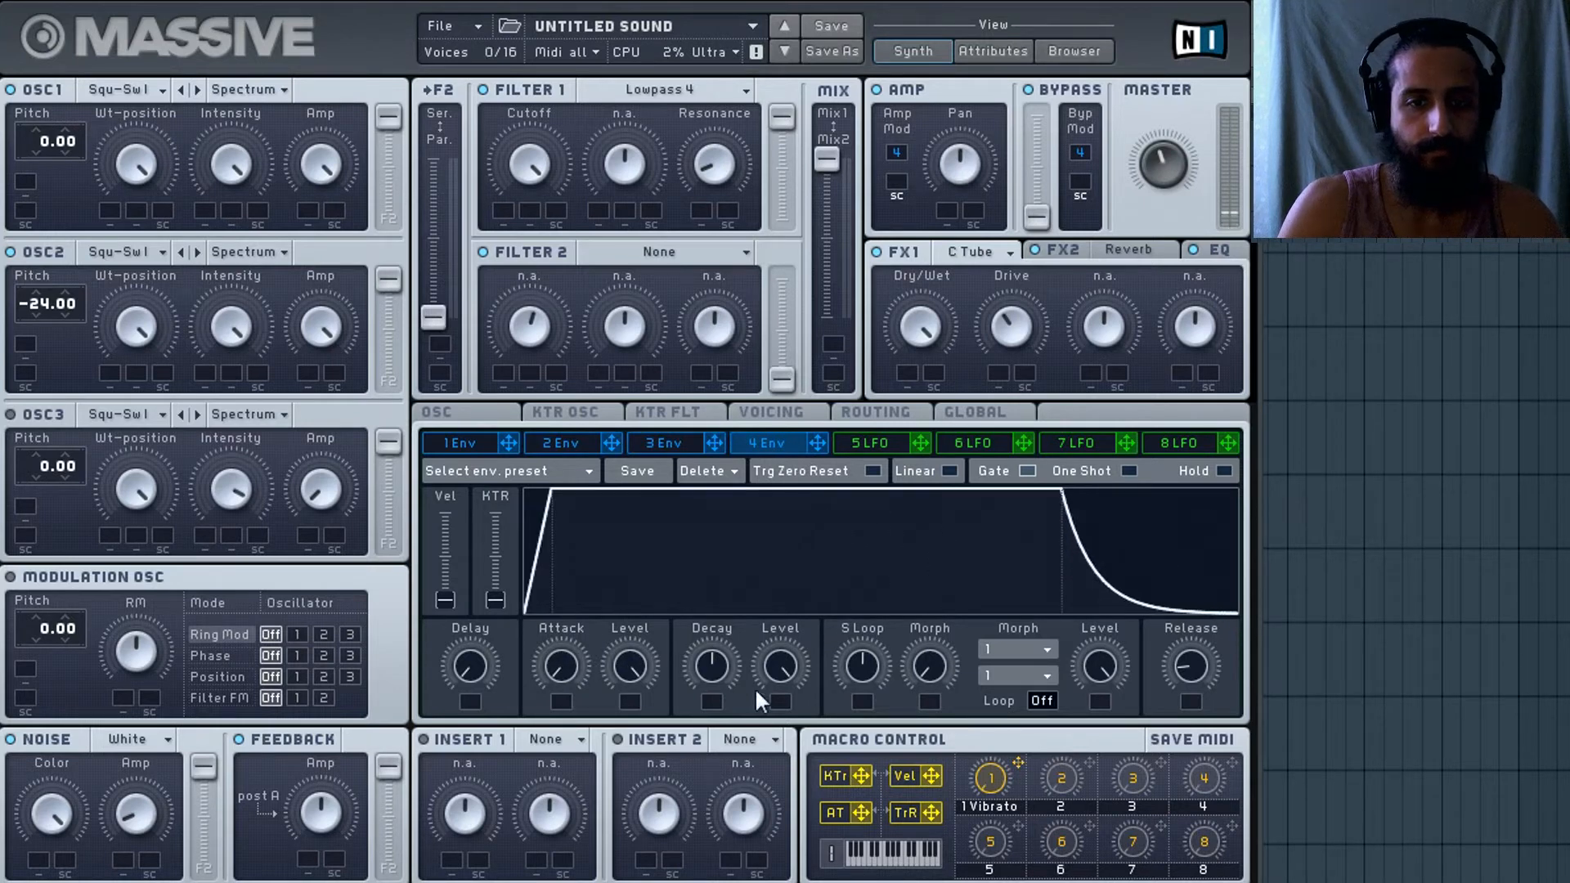
# Lower the decay Level of 4 Env to the minimum and shorten Decay to about a third of its range.
pyautogui.moveTo(766, 660); pyautogui.dragTo(738, 829)
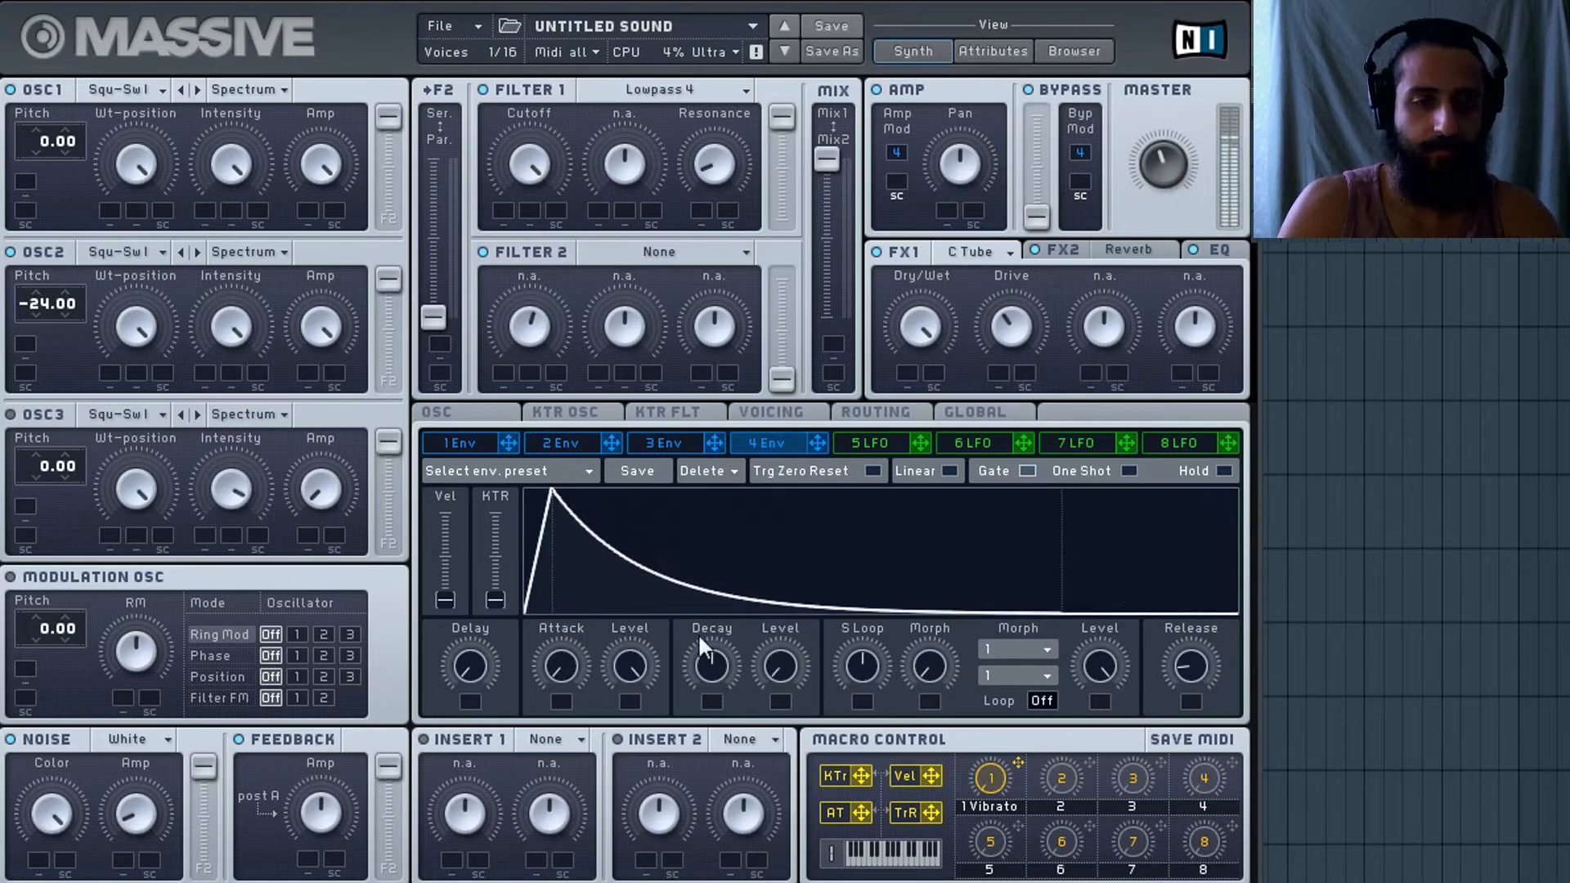
pyautogui.moveTo(704, 651)
pyautogui.mouseDown()
pyautogui.moveTo(708, 694)
pyautogui.moveTo(717, 671)
pyautogui.mouseUp()
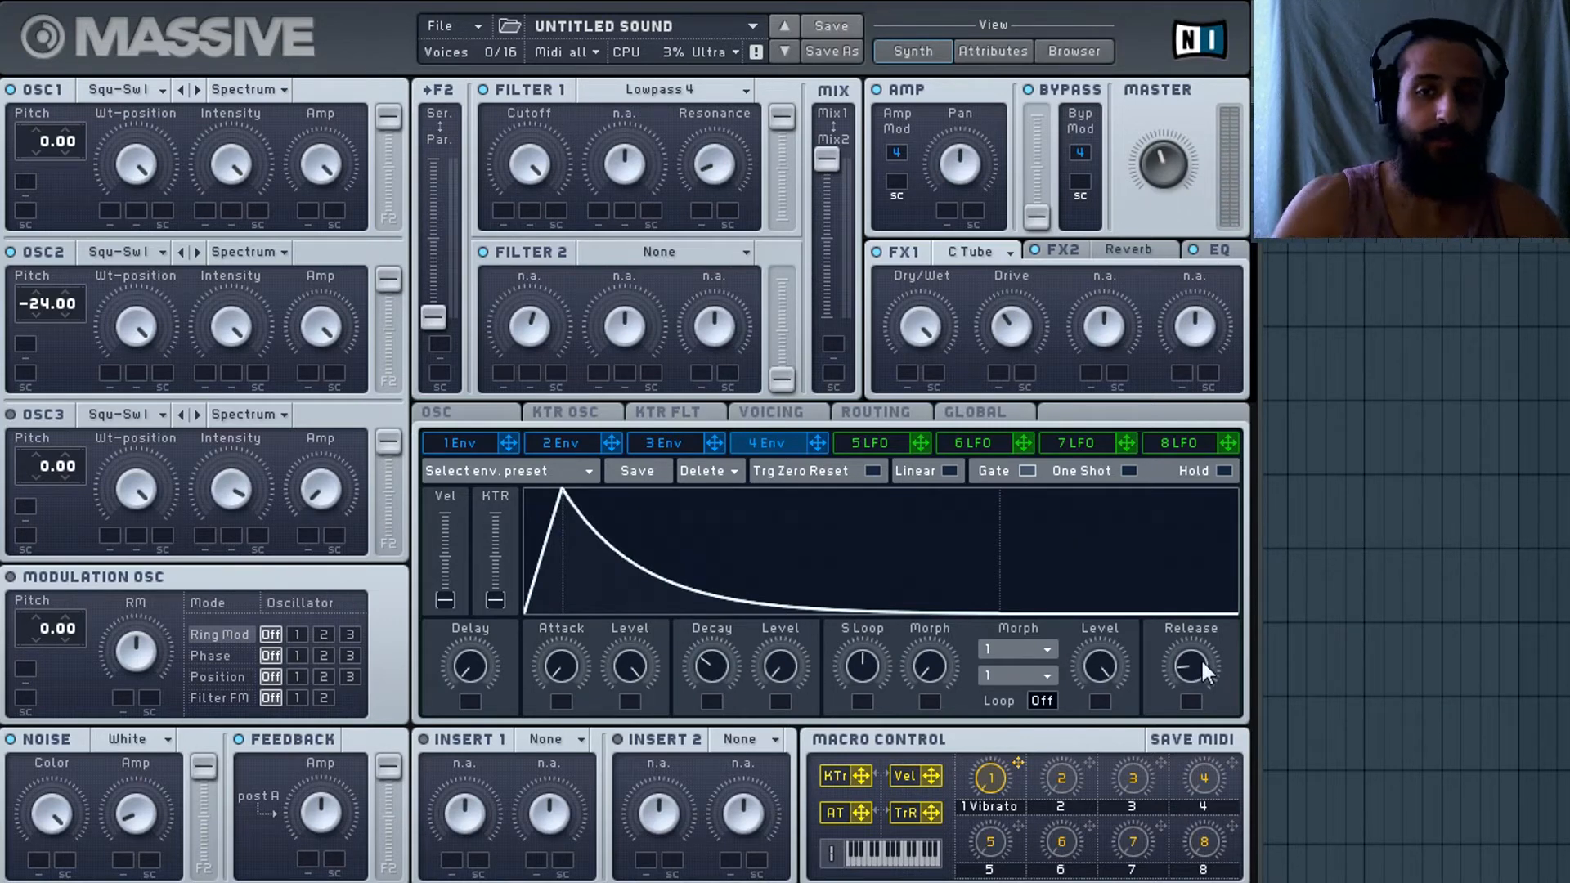
# Try a longer Release on 4 Env, and bring it back down to a short setting.
pyautogui.moveTo(1201, 659); pyautogui.dragTo(1201, 591)
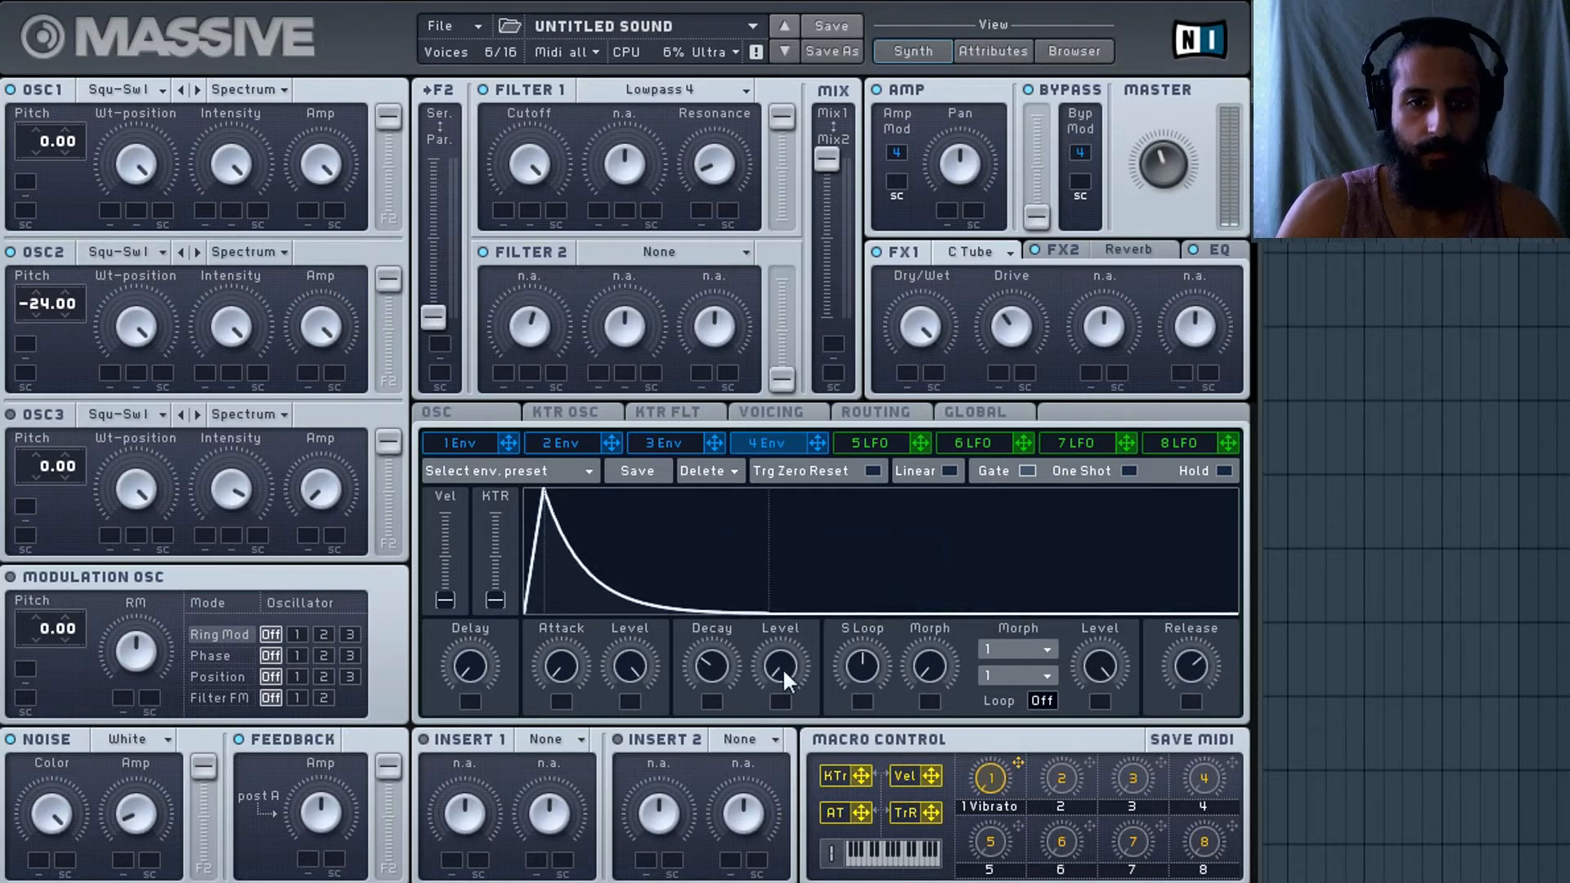
pyautogui.moveTo(1170, 680); pyautogui.dragTo(1185, 720)
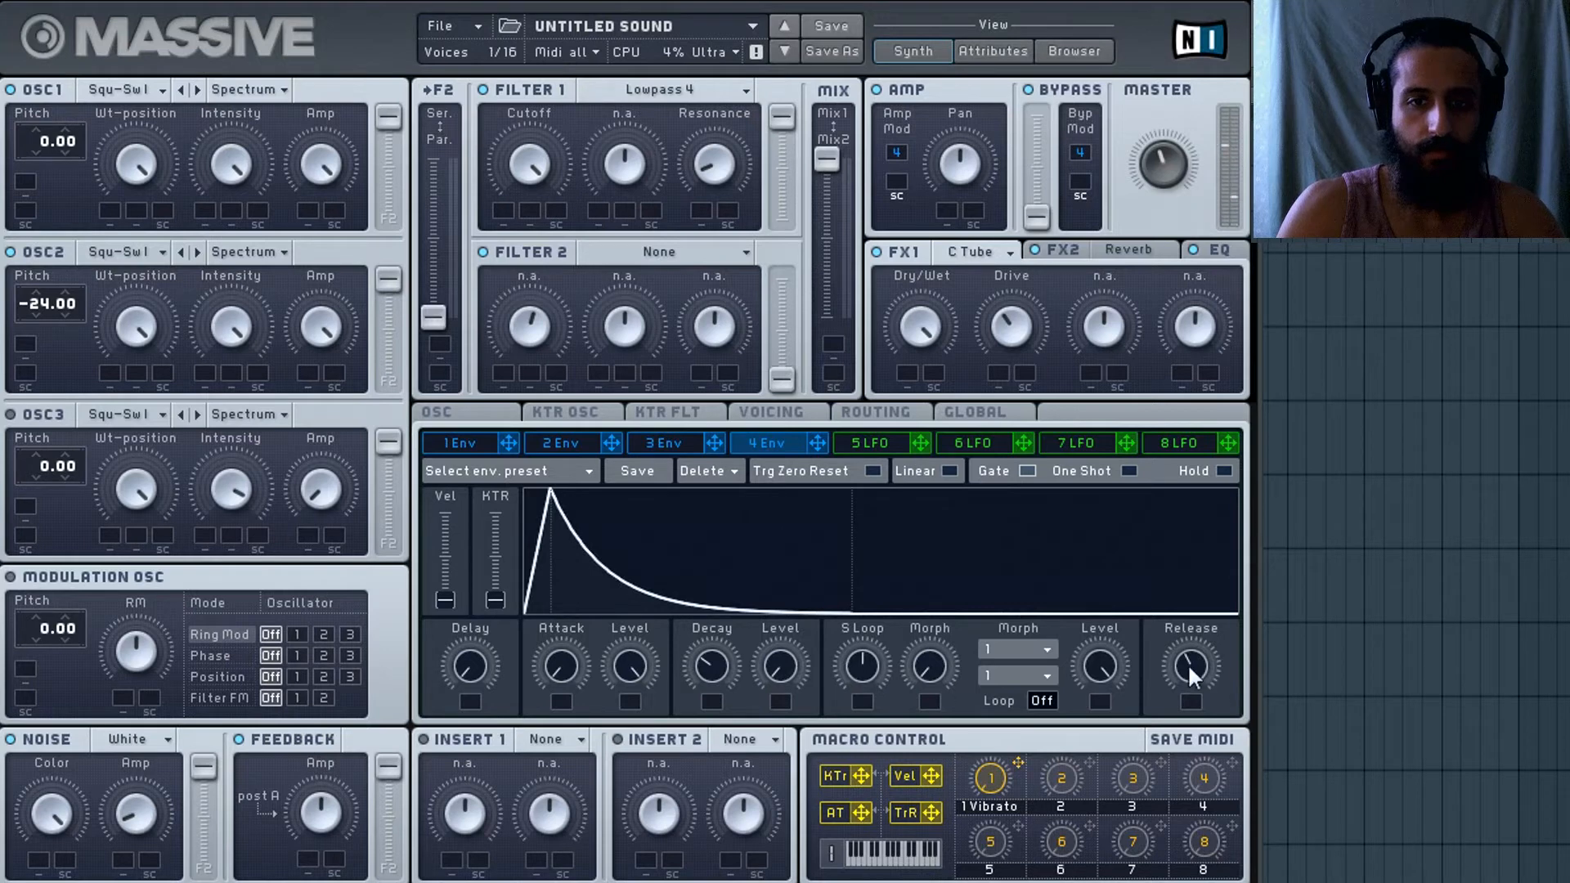
pyautogui.moveTo(1187, 664); pyautogui.dragTo(1182, 720)
# Try the decay Level of 4 Env at the maximum, and return it to the minimum.
pyautogui.moveTo(782, 669); pyautogui.dragTo(823, 473)
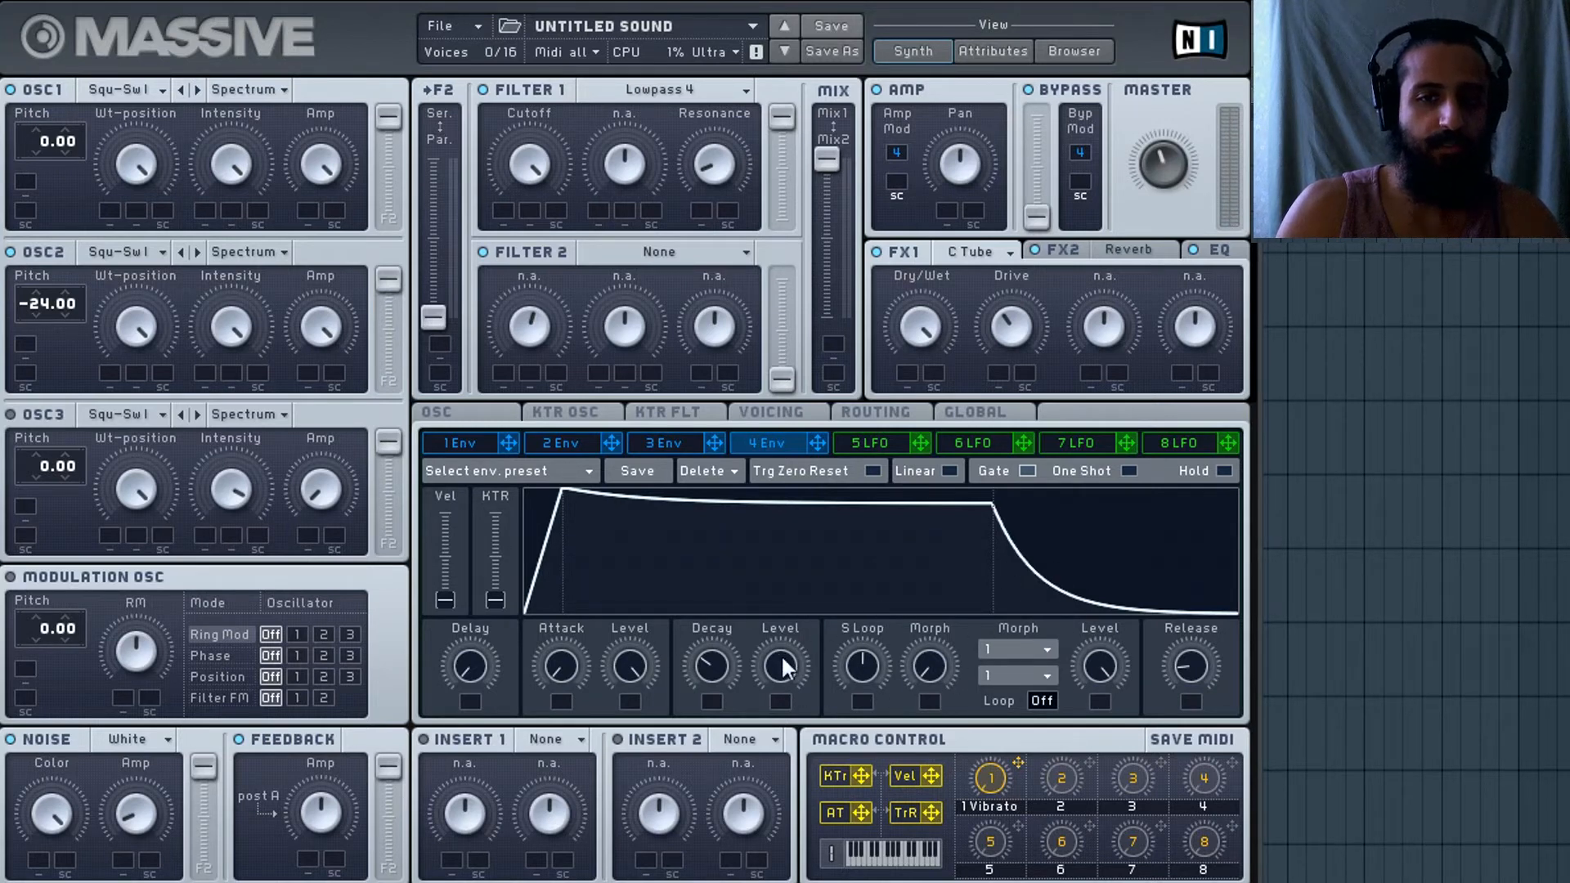
pyautogui.moveTo(629, 661); pyautogui.dragTo(692, 559)
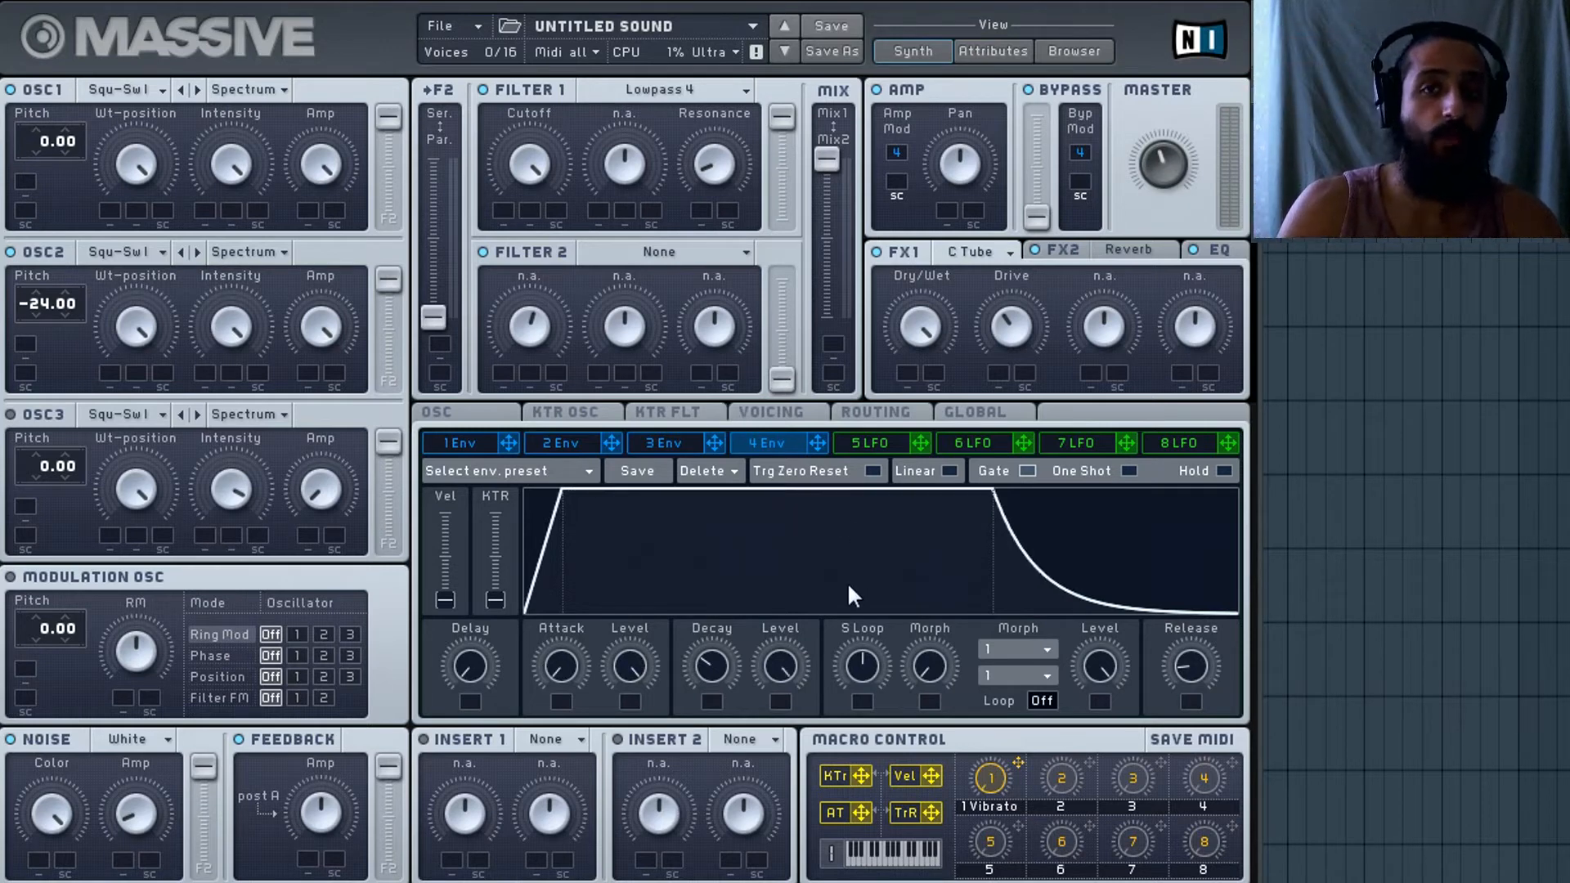
pyautogui.moveTo(786, 656); pyautogui.dragTo(723, 702)
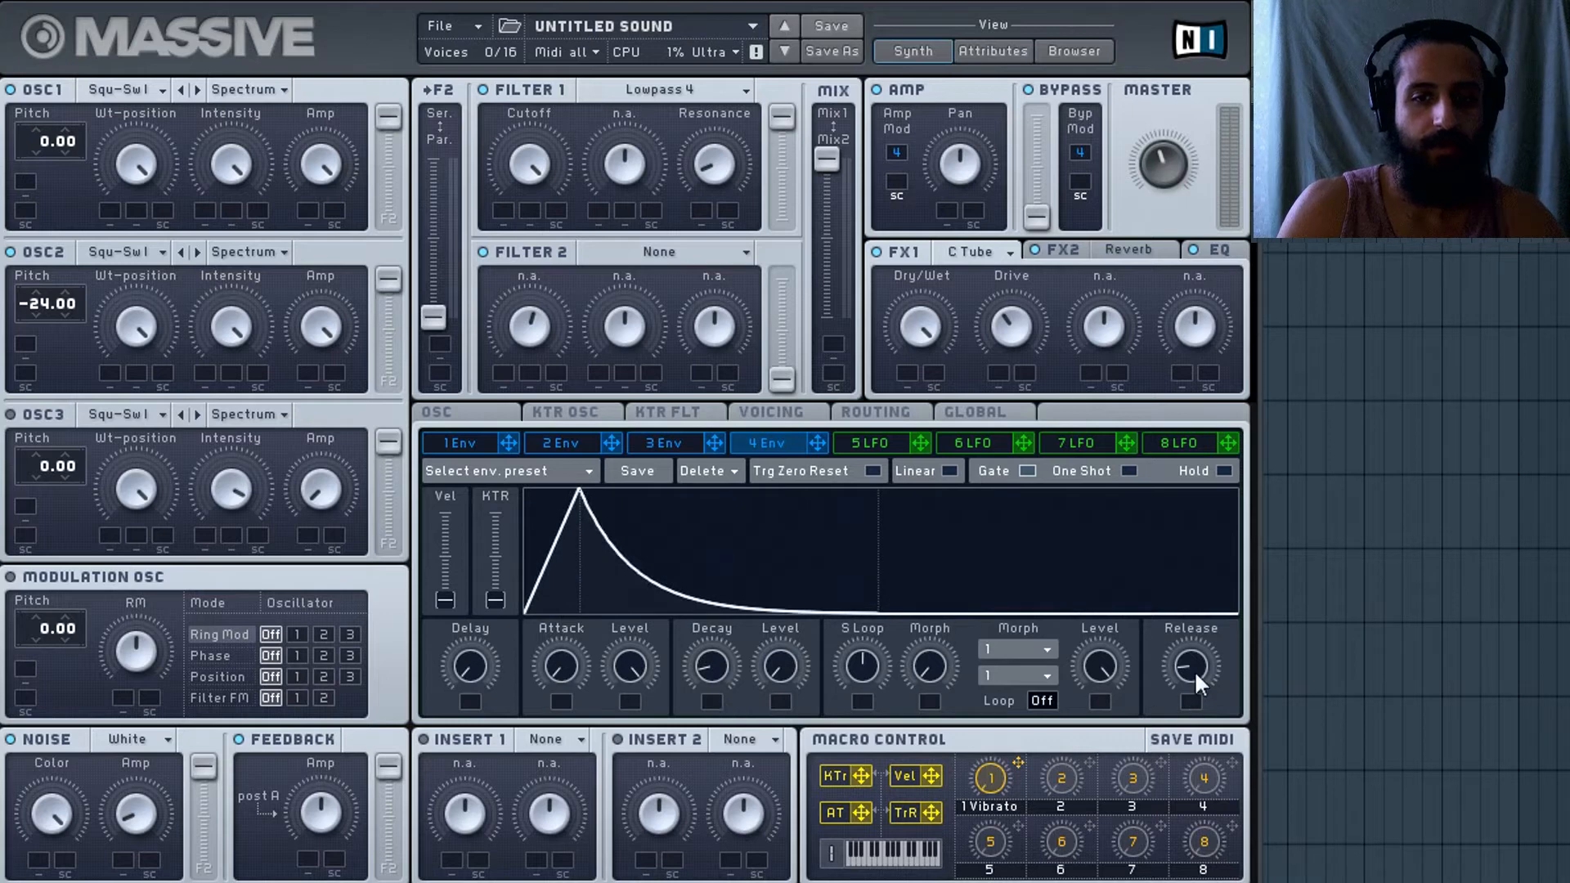
# Raise 4 Env's Release slightly and Decay to just below the middle, and return the attack Level to the maximum after trying it low.
pyautogui.moveTo(1194, 670)
pyautogui.mouseDown()
pyautogui.moveTo(1194, 626)
pyautogui.moveTo(1194, 668)
pyautogui.moveTo(1191, 651)
pyautogui.mouseUp()
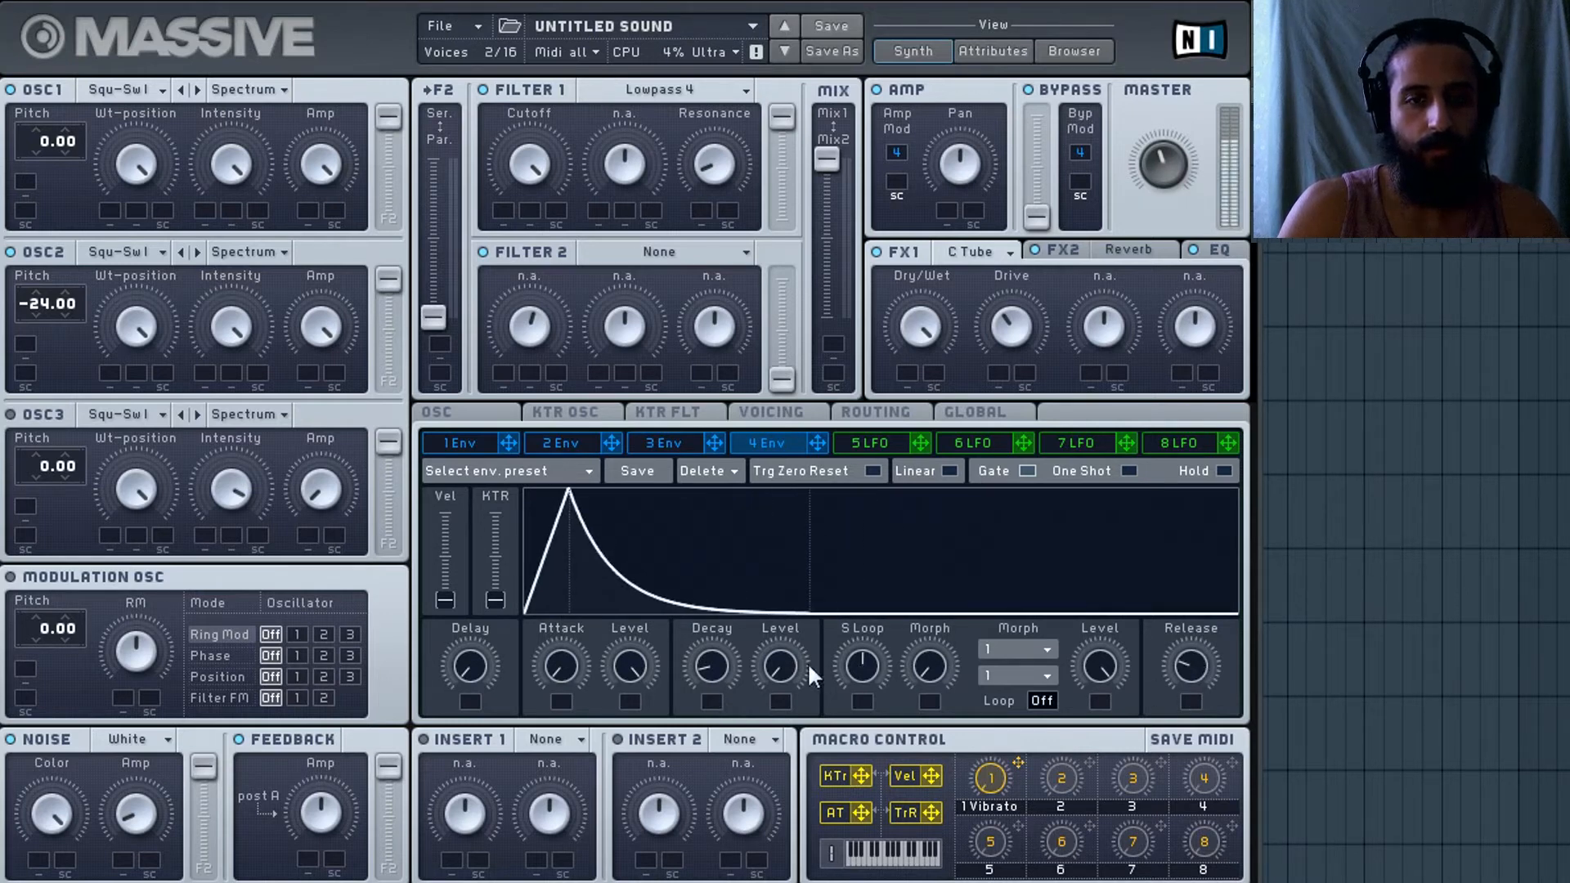
pyautogui.moveTo(711, 666)
pyautogui.mouseDown()
pyautogui.moveTo(719, 631)
pyautogui.moveTo(716, 659)
pyautogui.moveTo(640, 746)
pyautogui.moveTo(632, 827)
pyautogui.mouseUp()
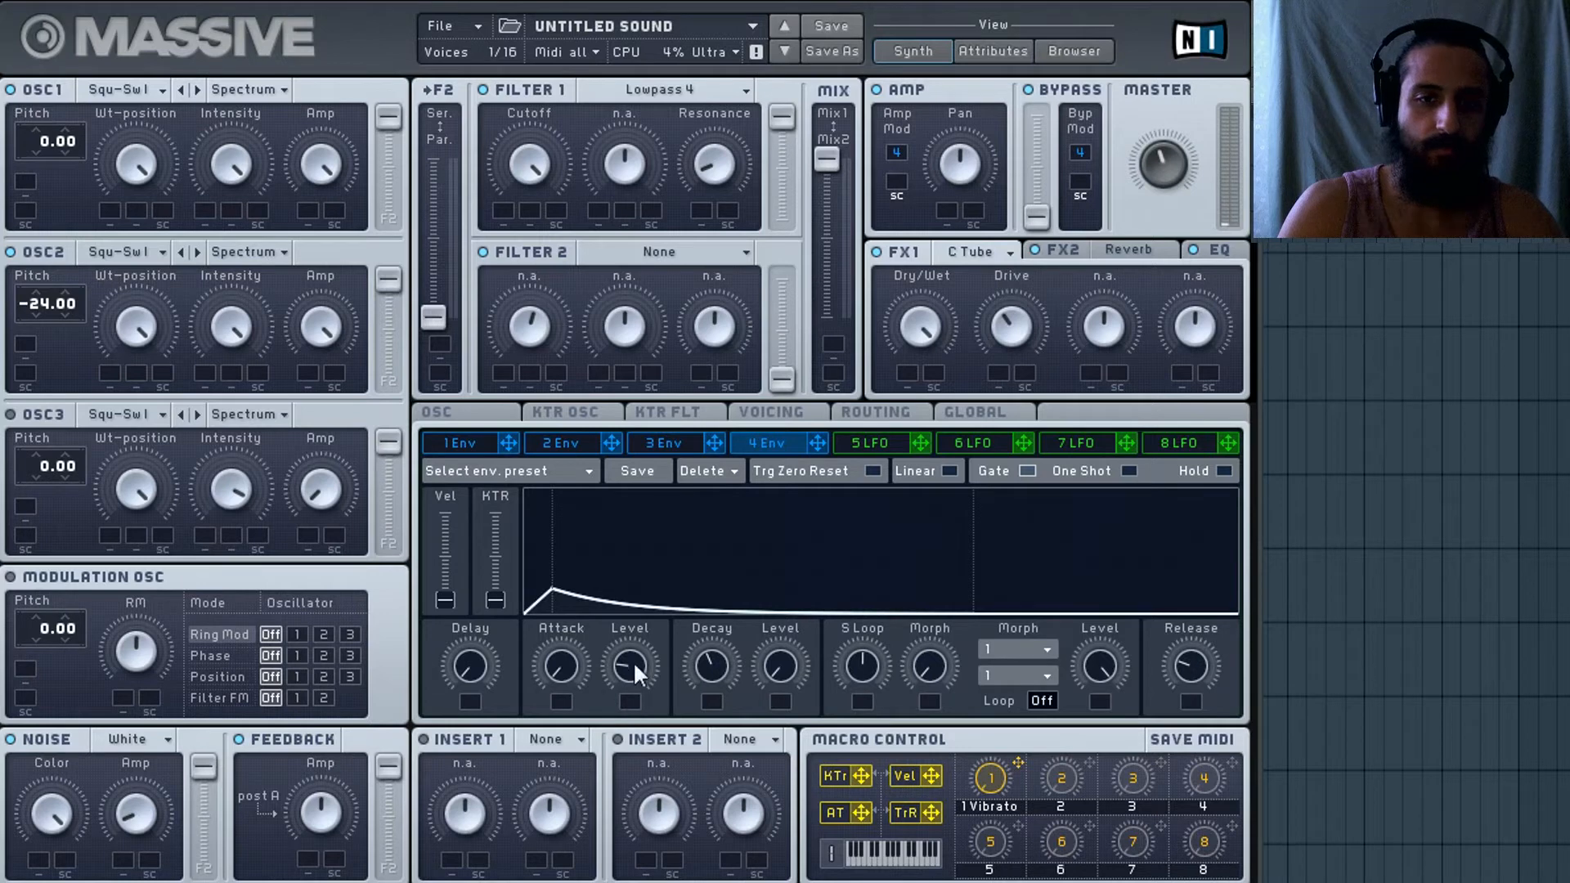
pyautogui.moveTo(633, 661); pyautogui.dragTo(508, 586)
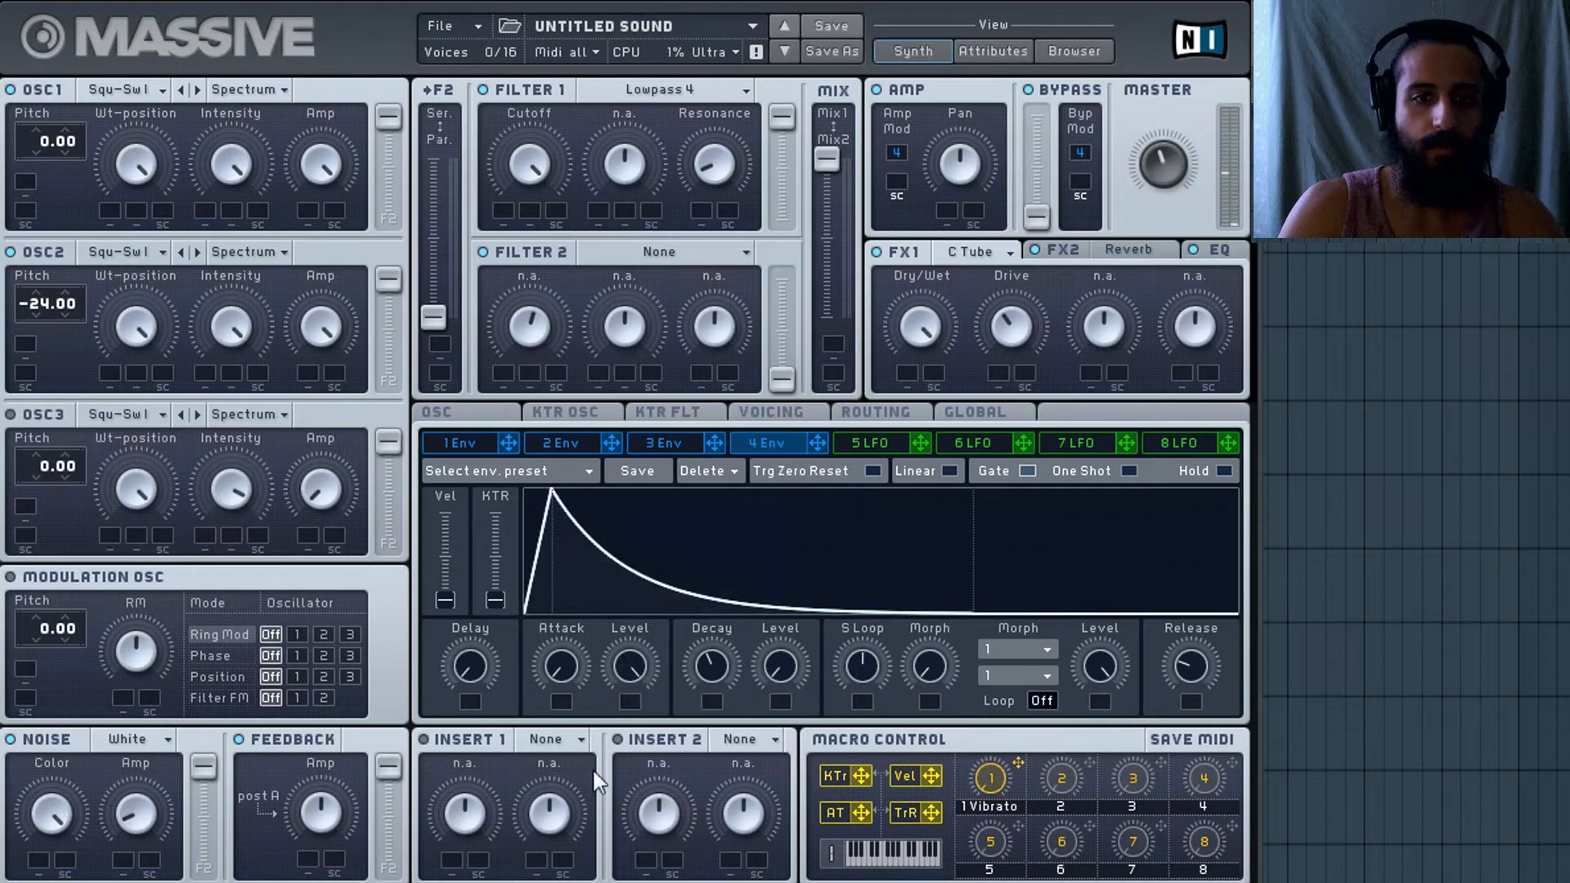
pyautogui.moveTo(466, 688)
pyautogui.mouseDown()
pyautogui.moveTo(481, 569)
pyautogui.moveTo(476, 685)
pyautogui.mouseUp()
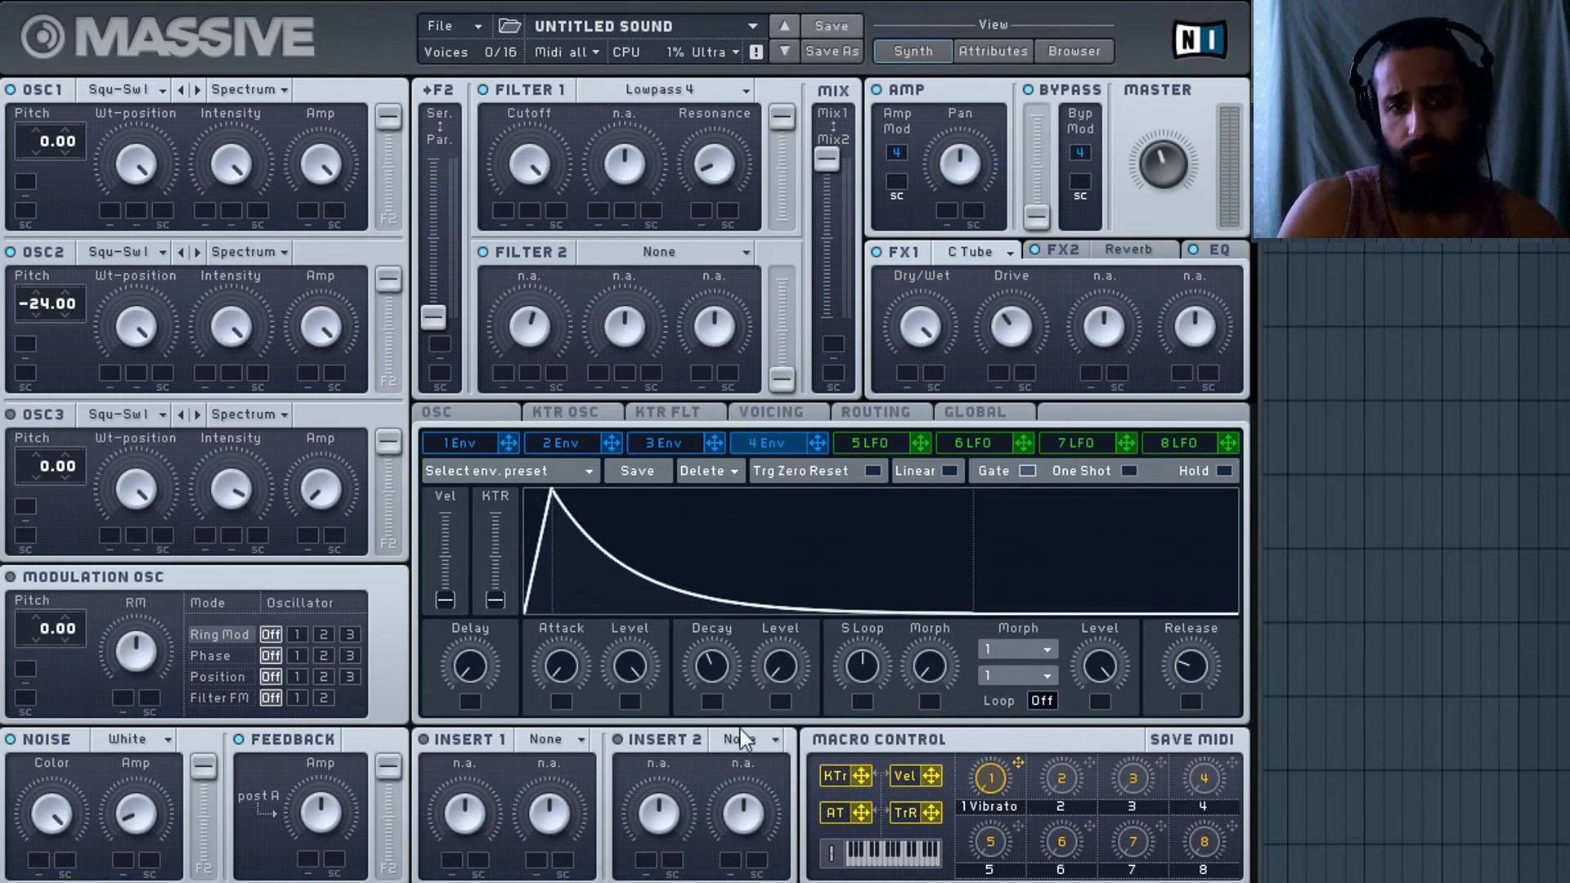
# Look through the curves and settings of envelopes 1, 2 and 3.
pyautogui.click(669, 446)
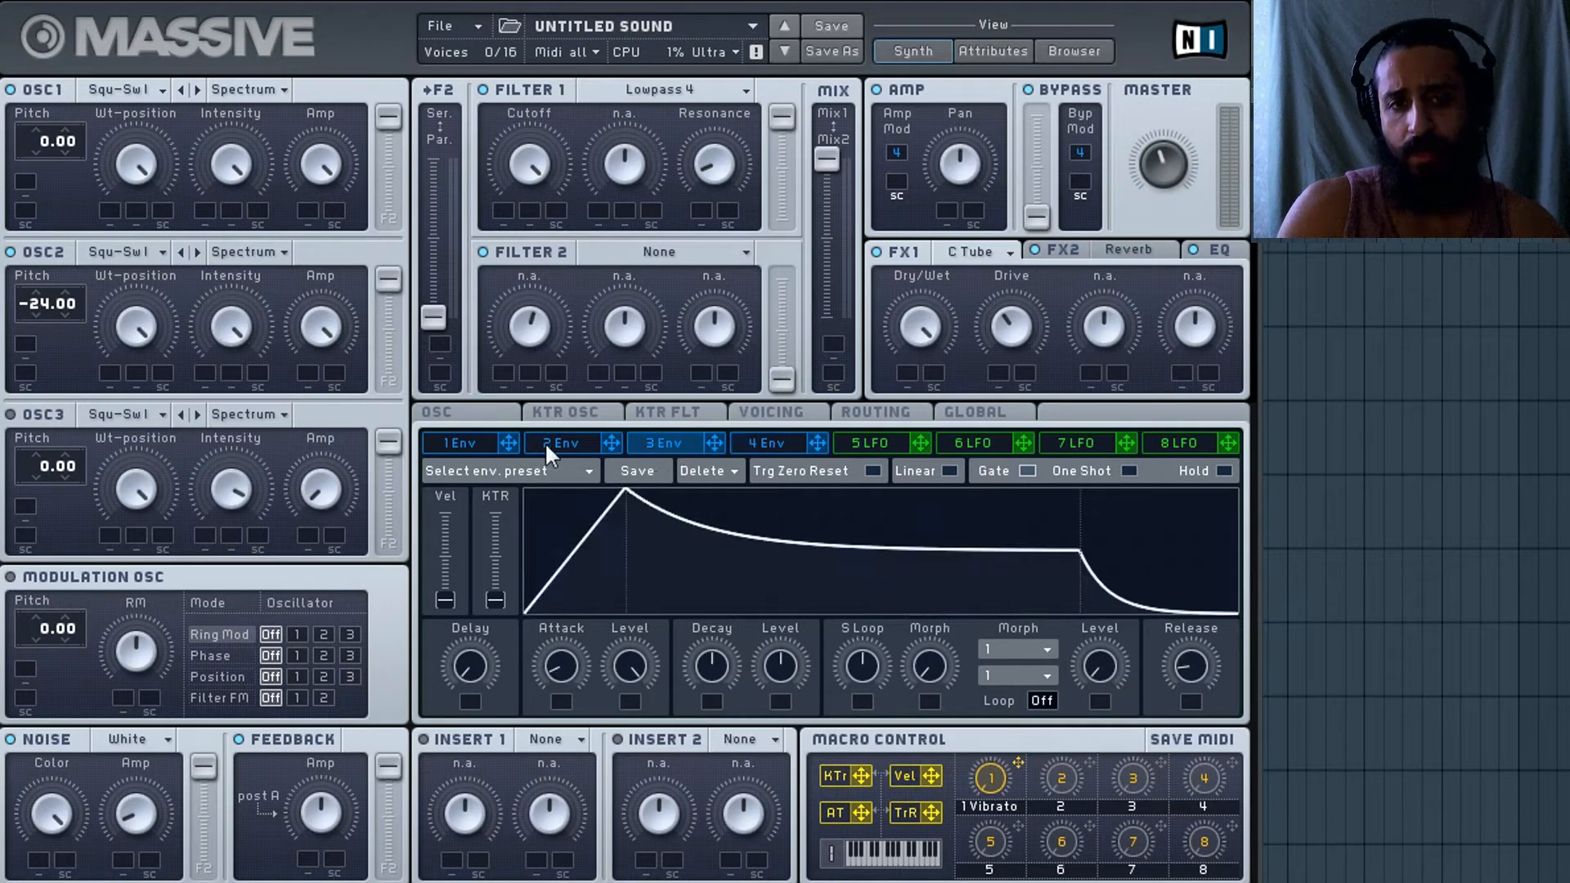
pyautogui.click(545, 442)
pyautogui.click(484, 440)
pyautogui.click(572, 442)
pyautogui.click(666, 444)
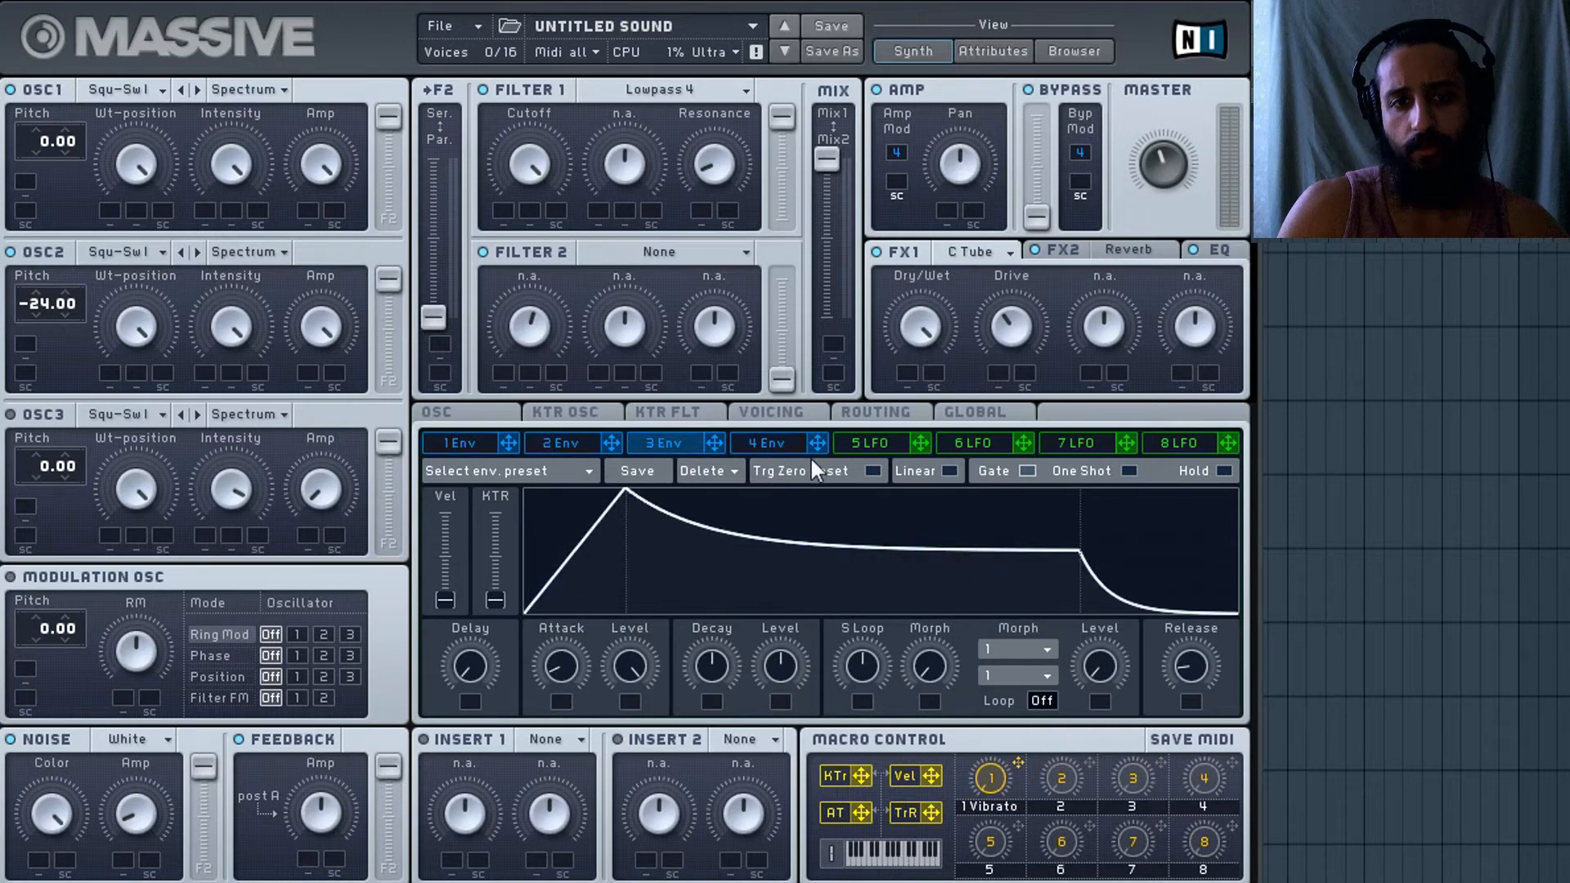
# Try assigning 3 Env to the Amp Mod slot, and return to the 4 Env settings.
pyautogui.click(777, 445)
pyautogui.click(710, 446)
pyautogui.moveTo(713, 444); pyautogui.dragTo(896, 160)
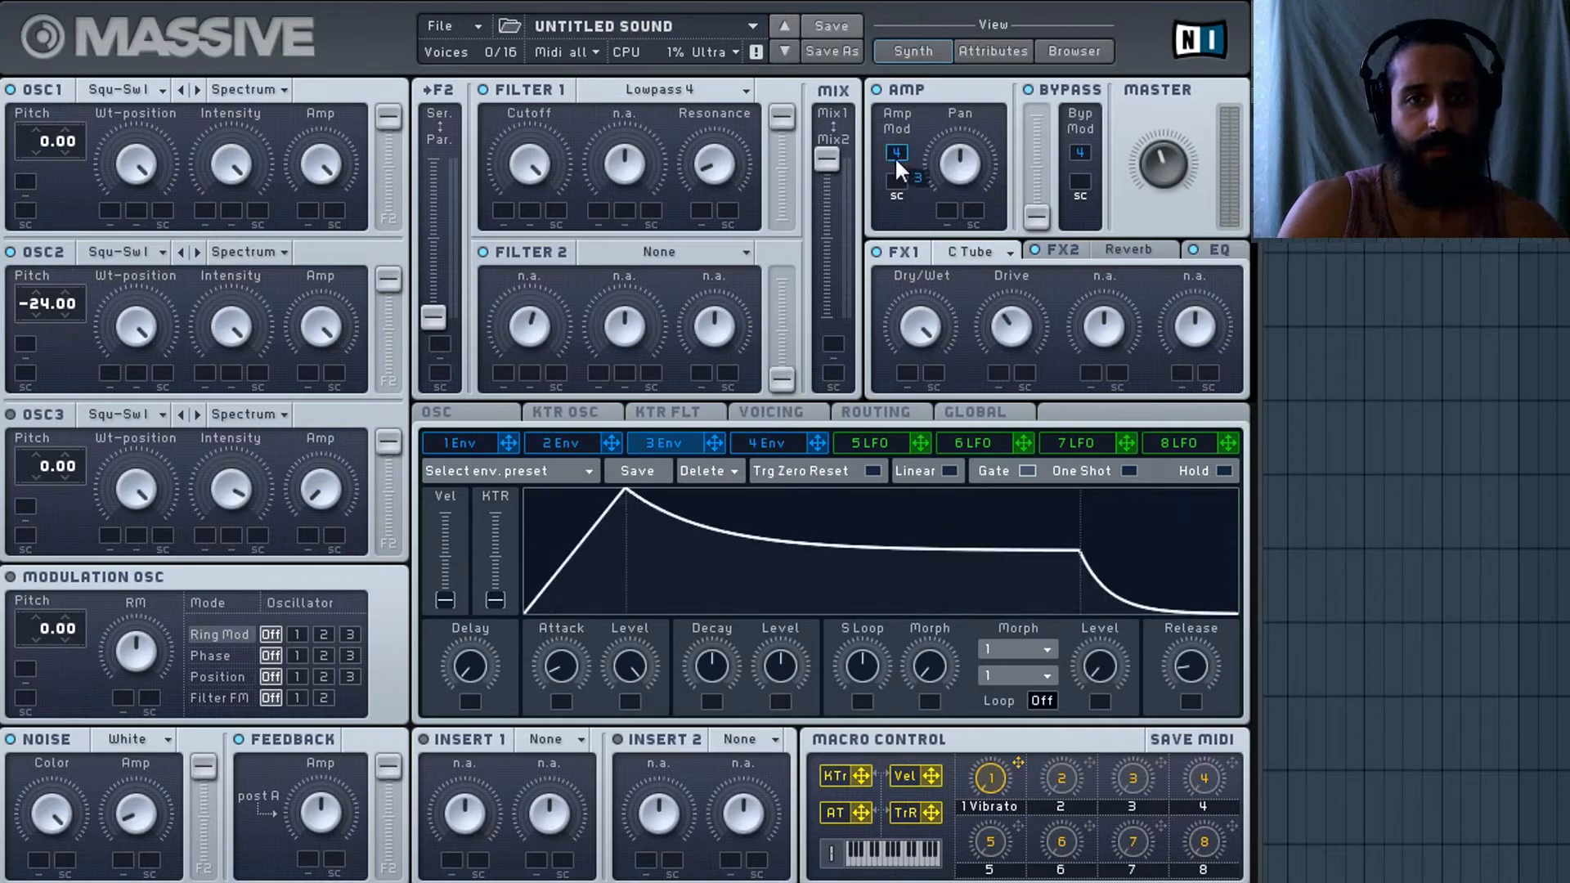
pyautogui.click(777, 447)
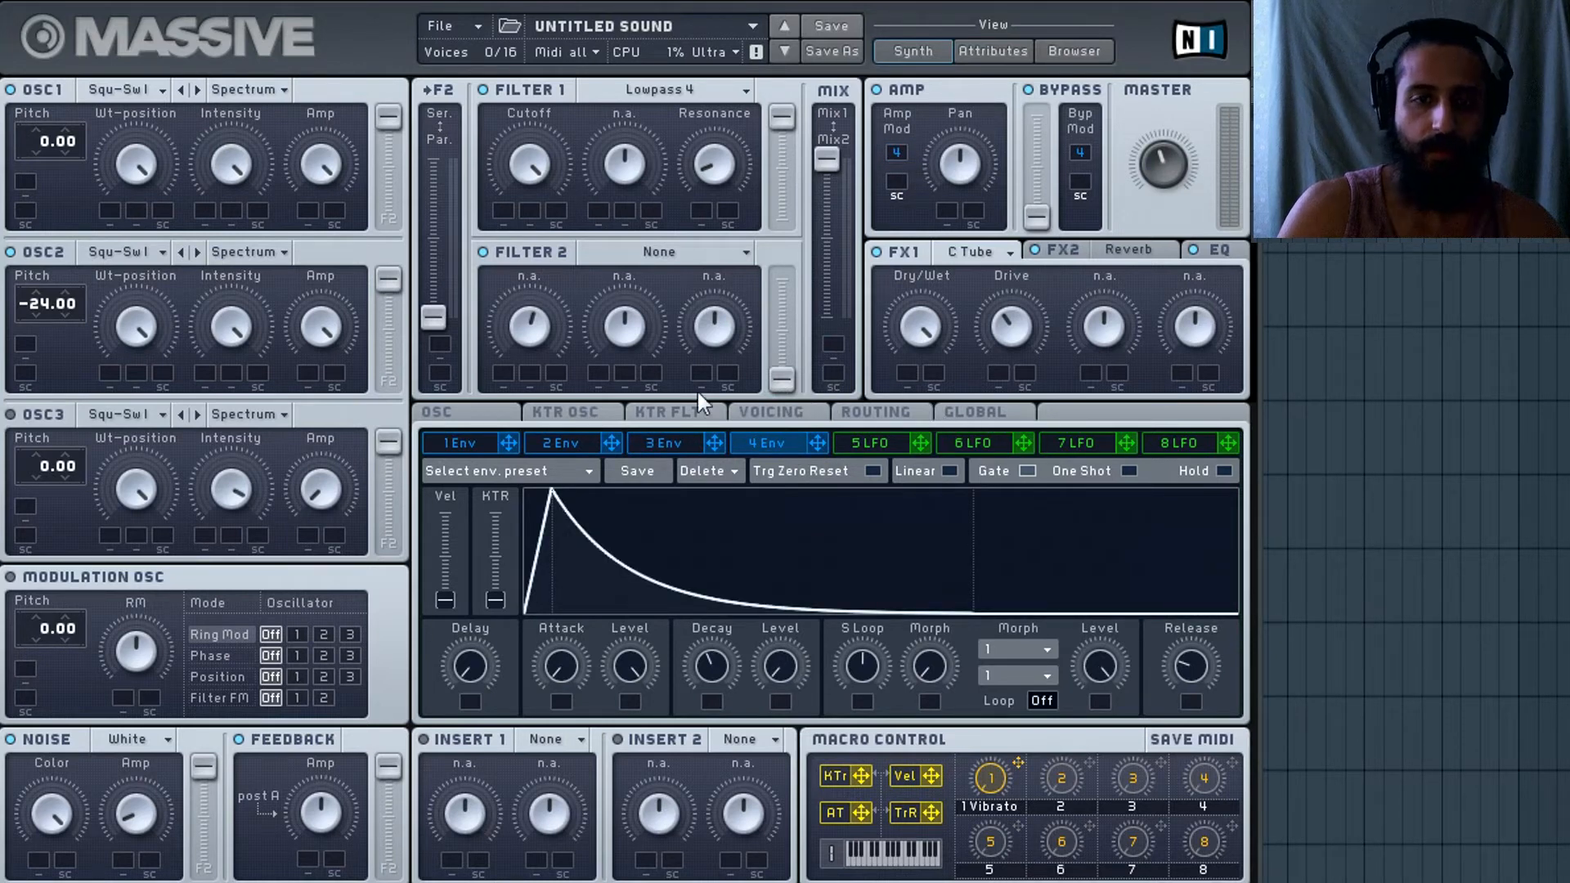
# Examine the routing diagram and the settings of LFOs 5 to 8, and compare them with envelopes 3 and 4.
pyautogui.click(876, 416)
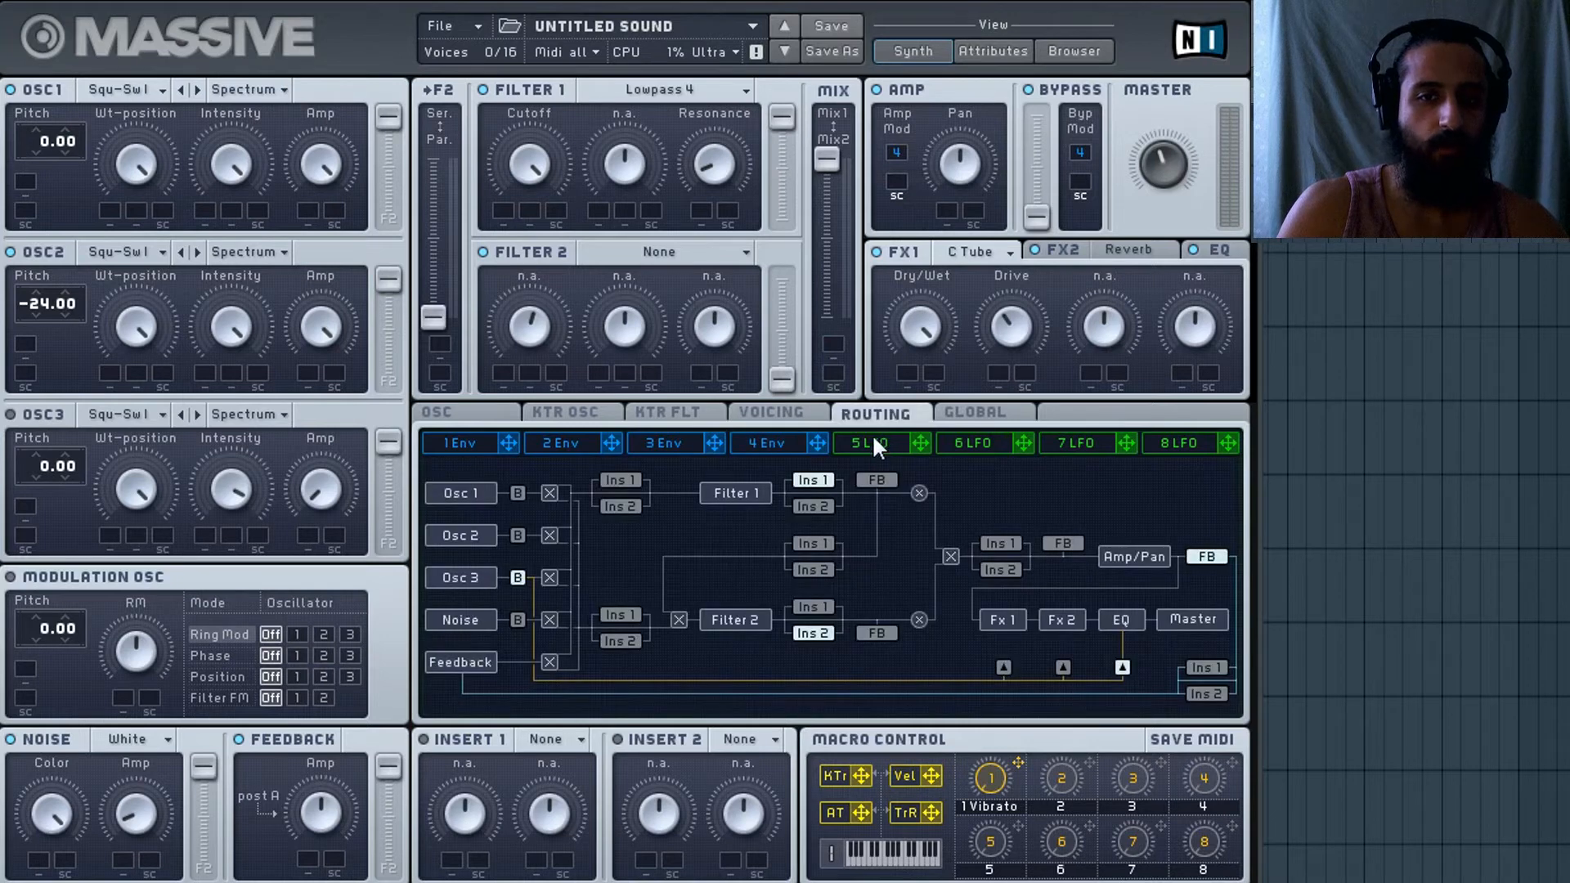
pyautogui.click(763, 442)
pyautogui.click(868, 442)
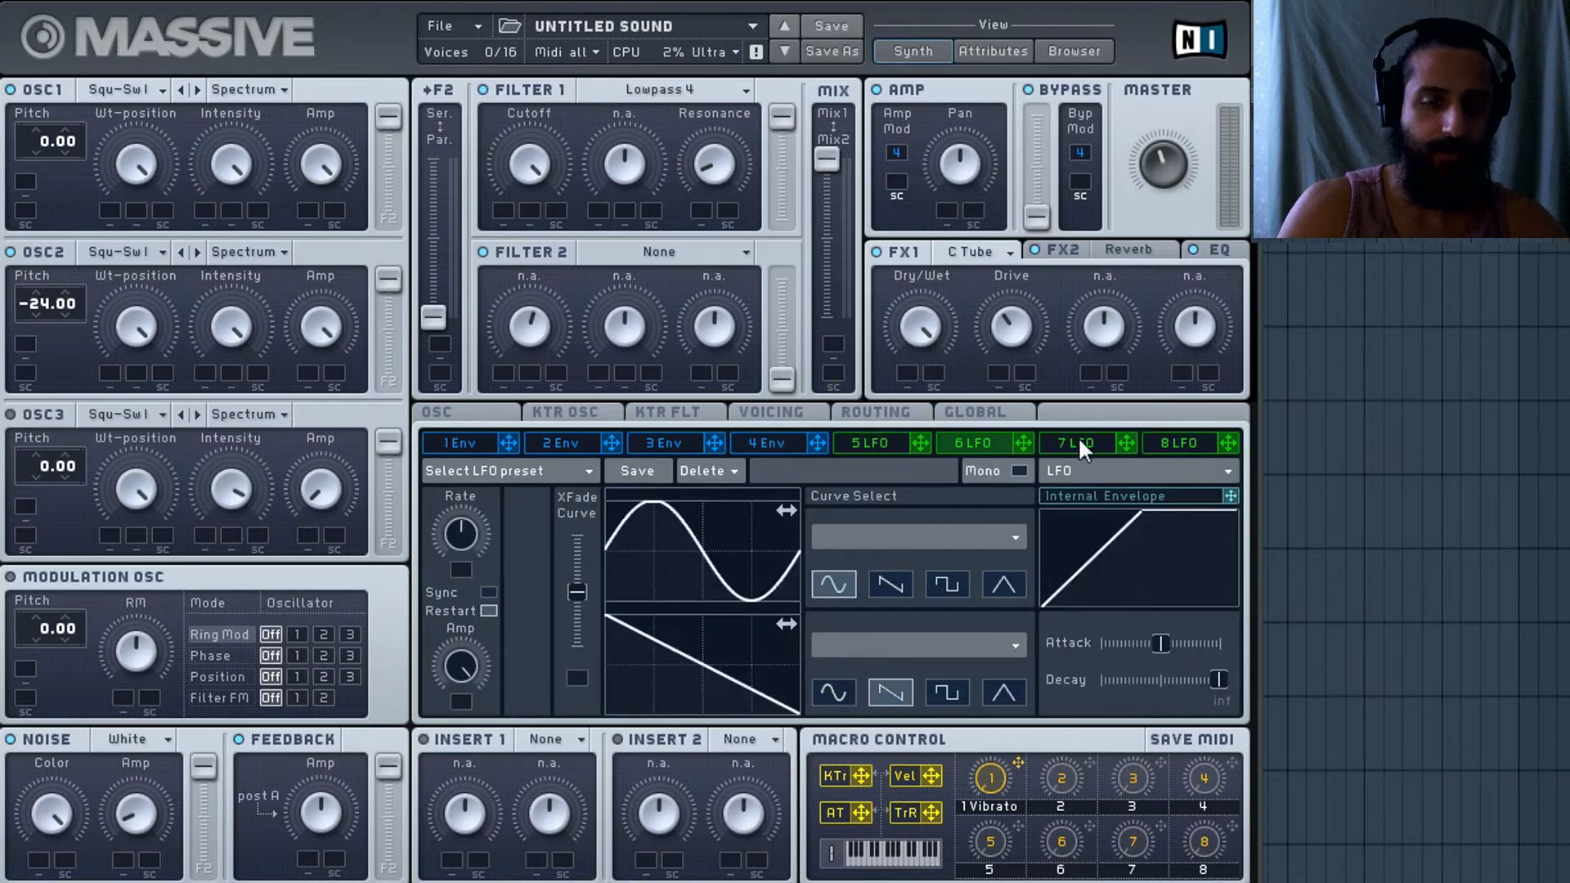
pyautogui.click(1165, 446)
pyautogui.click(1073, 444)
pyautogui.click(1000, 446)
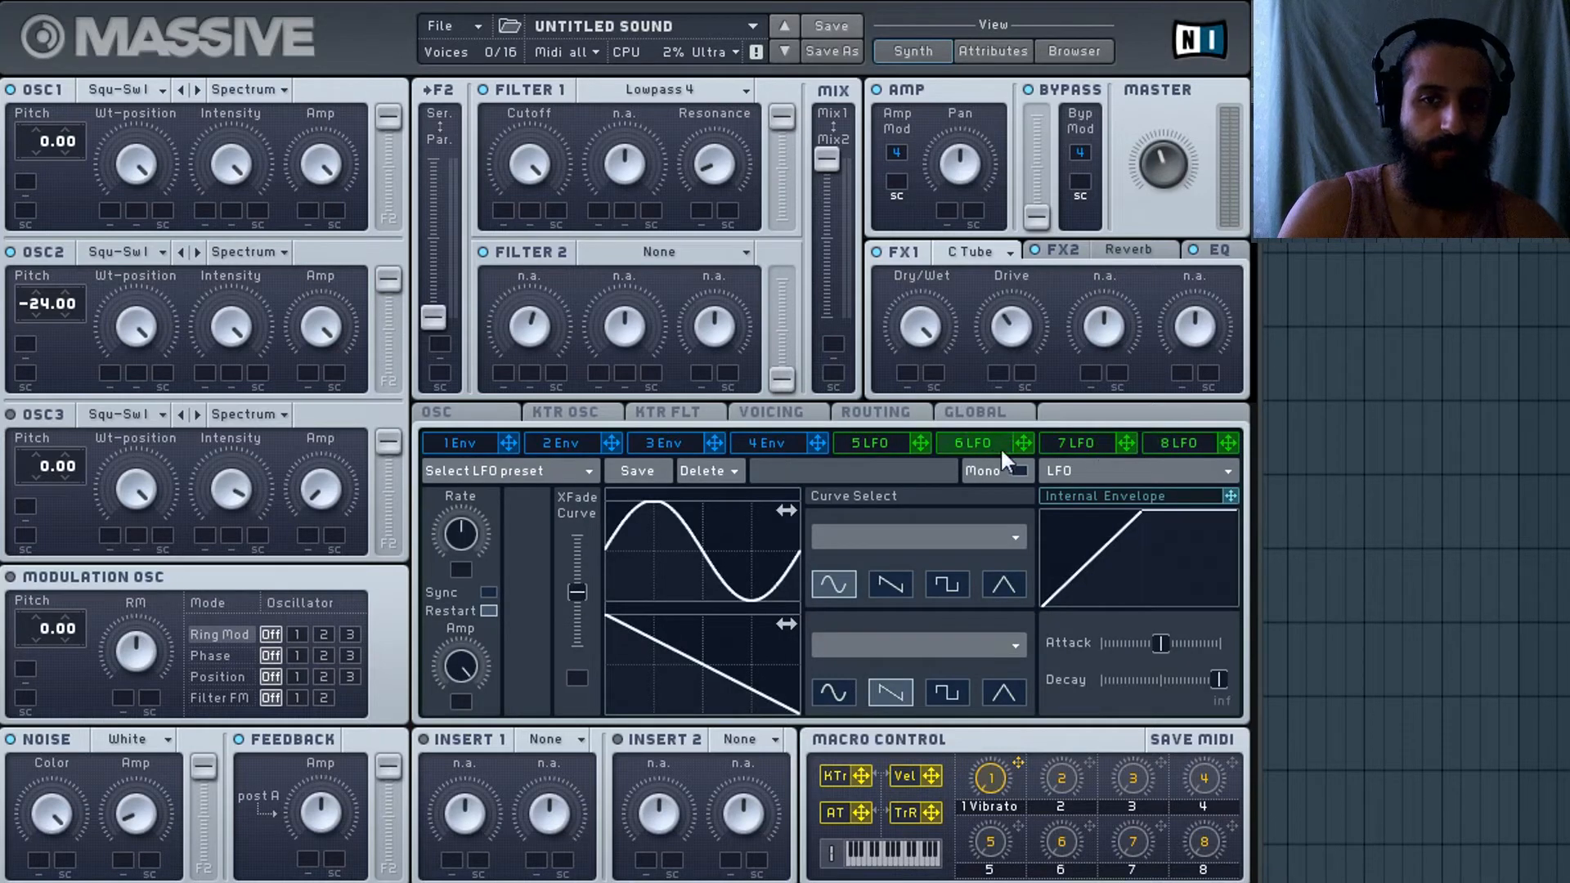
pyautogui.click(850, 446)
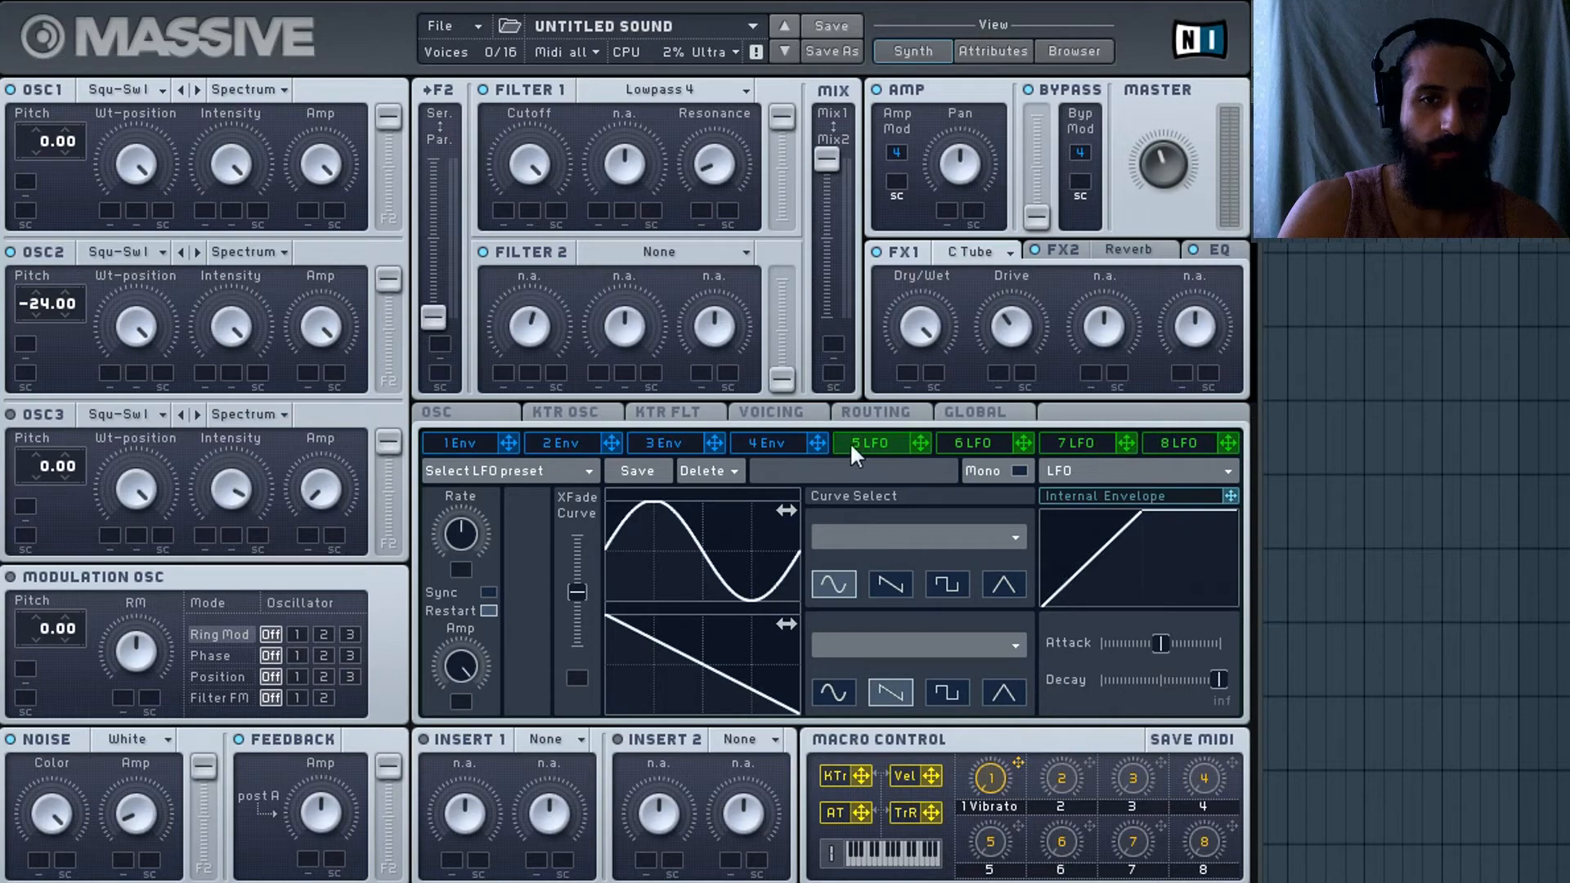
pyautogui.click(766, 441)
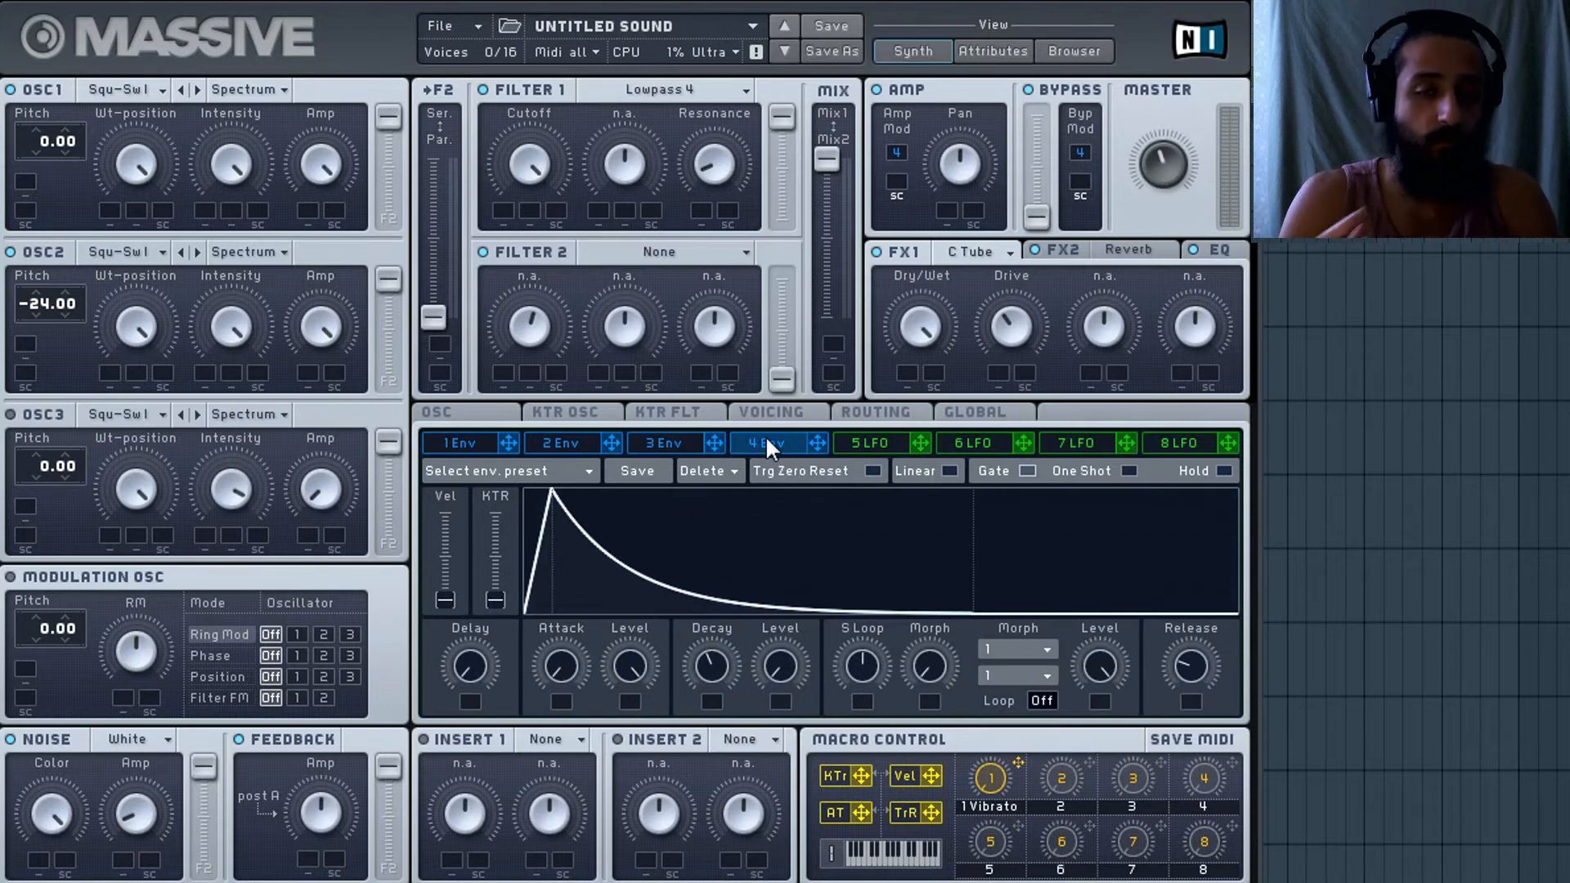
pyautogui.click(669, 441)
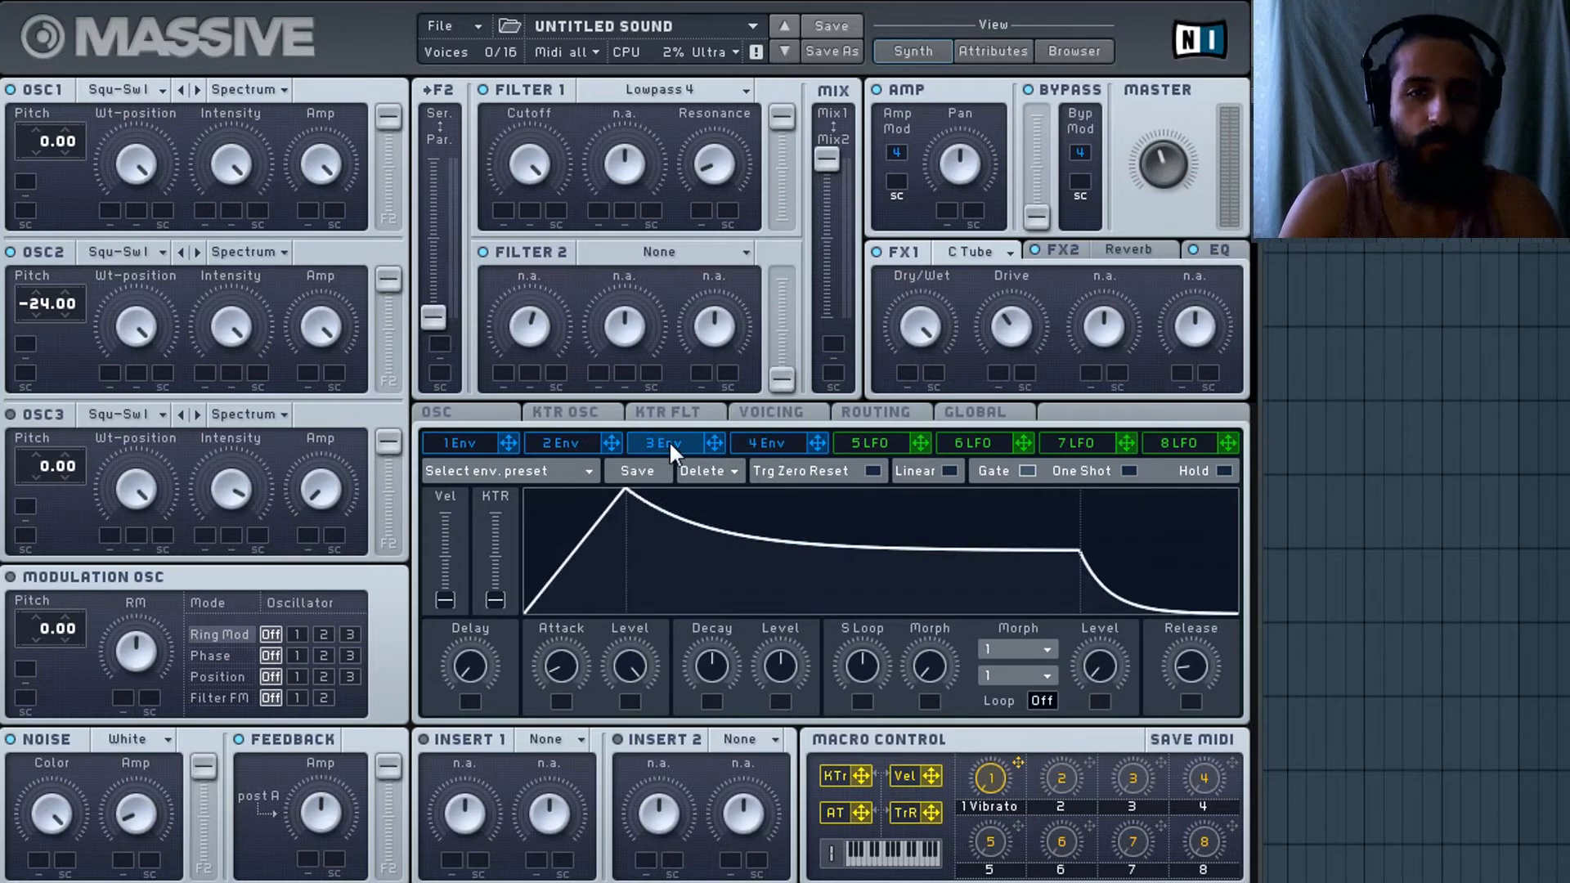
pyautogui.click(757, 444)
# Assign 5 LFO to the pitch of all three oscillators and to Filter 1's cutoff, with an amount of 12.00 on OSC3's pitch.
pyautogui.click(883, 446)
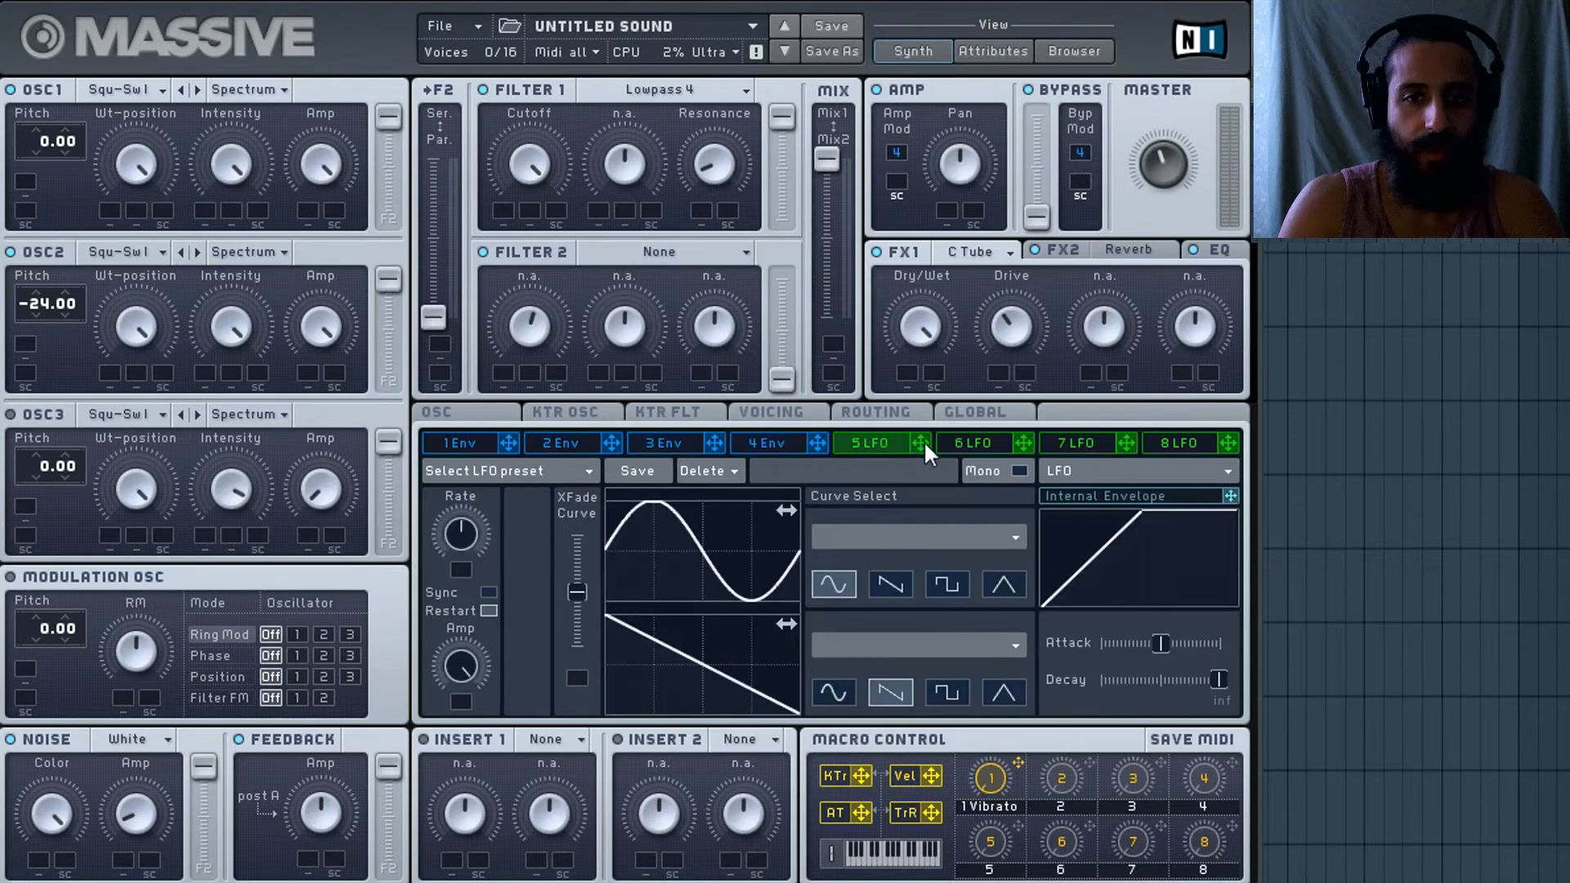
pyautogui.moveTo(922, 443); pyautogui.dragTo(24, 180)
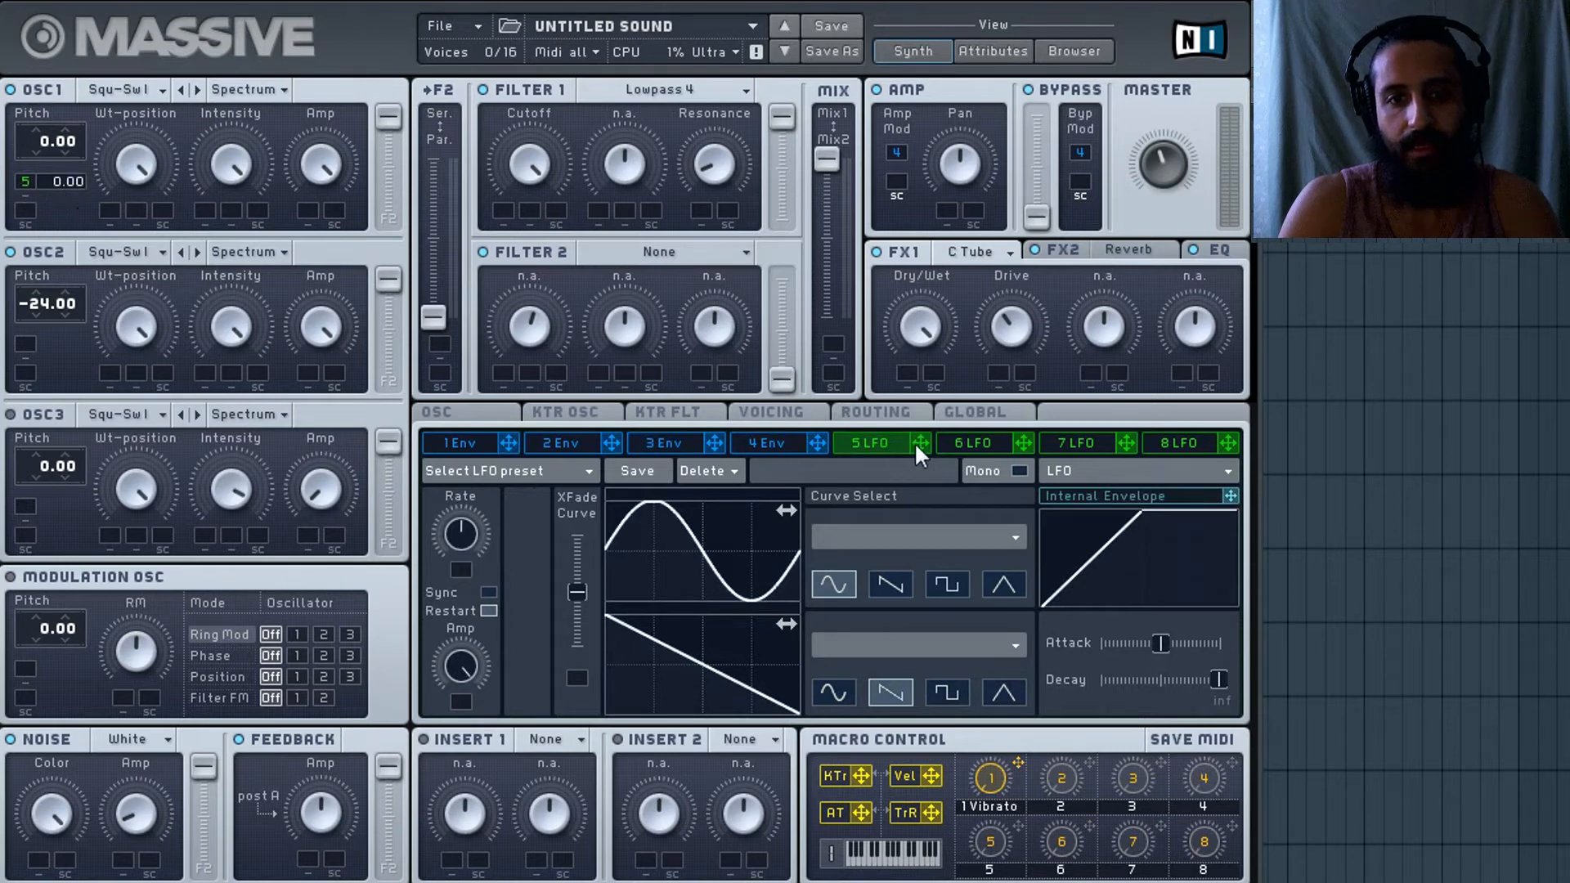
pyautogui.moveTo(557, 239); pyautogui.dragTo(530, 210)
pyautogui.moveTo(921, 443); pyautogui.dragTo(25, 344)
pyautogui.moveTo(921, 442)
pyautogui.mouseDown()
pyautogui.moveTo(141, 577)
pyautogui.moveTo(27, 564)
pyautogui.mouseUp()
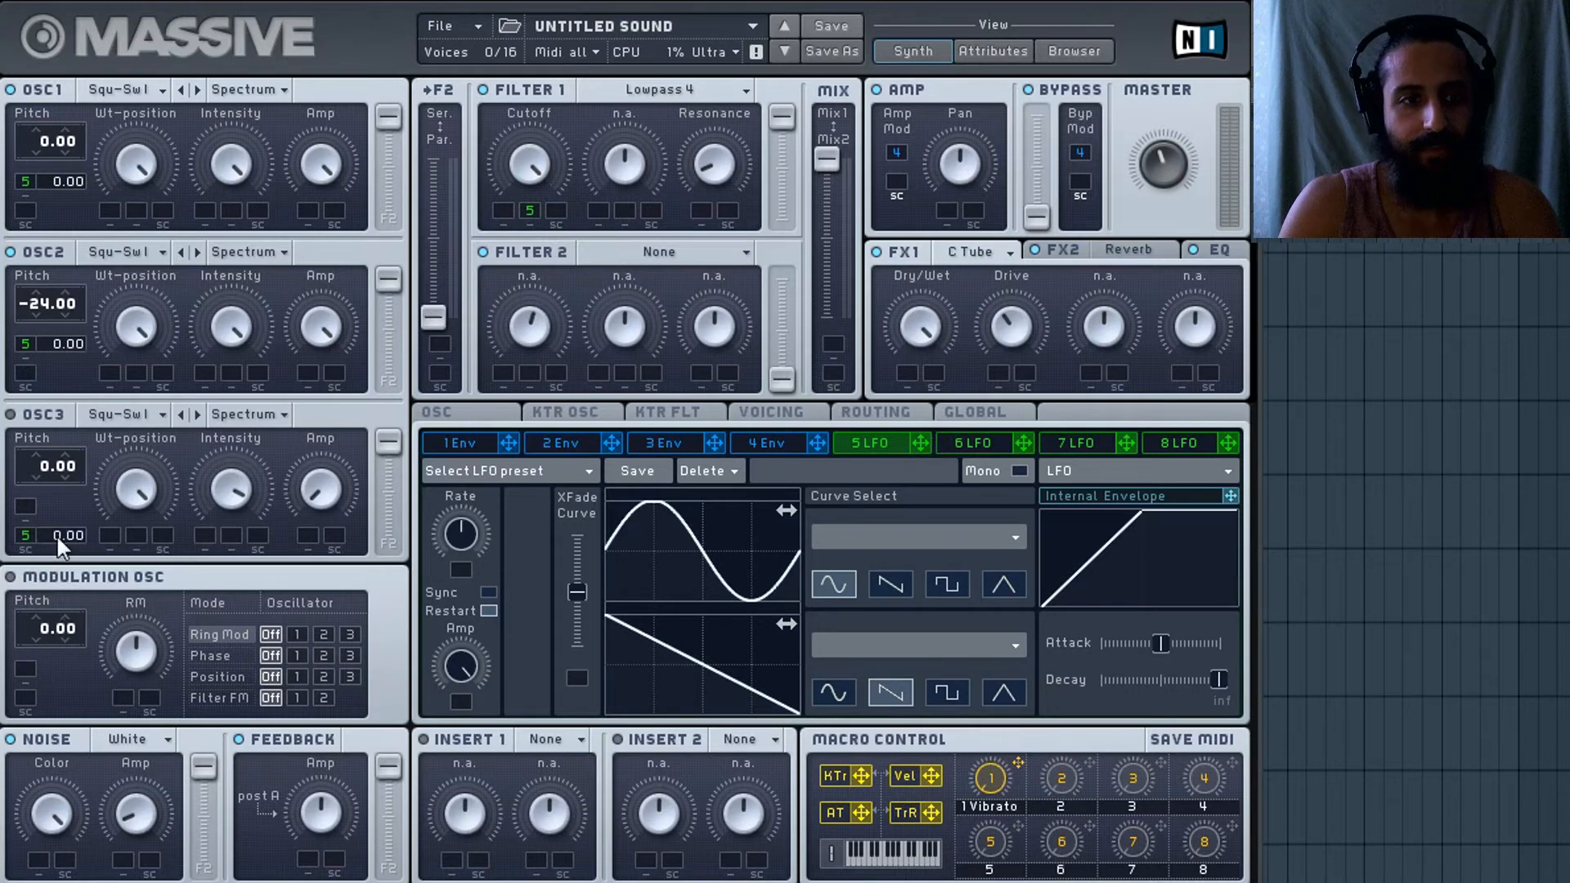
pyautogui.moveTo(75, 434); pyautogui.dragTo(87, 503)
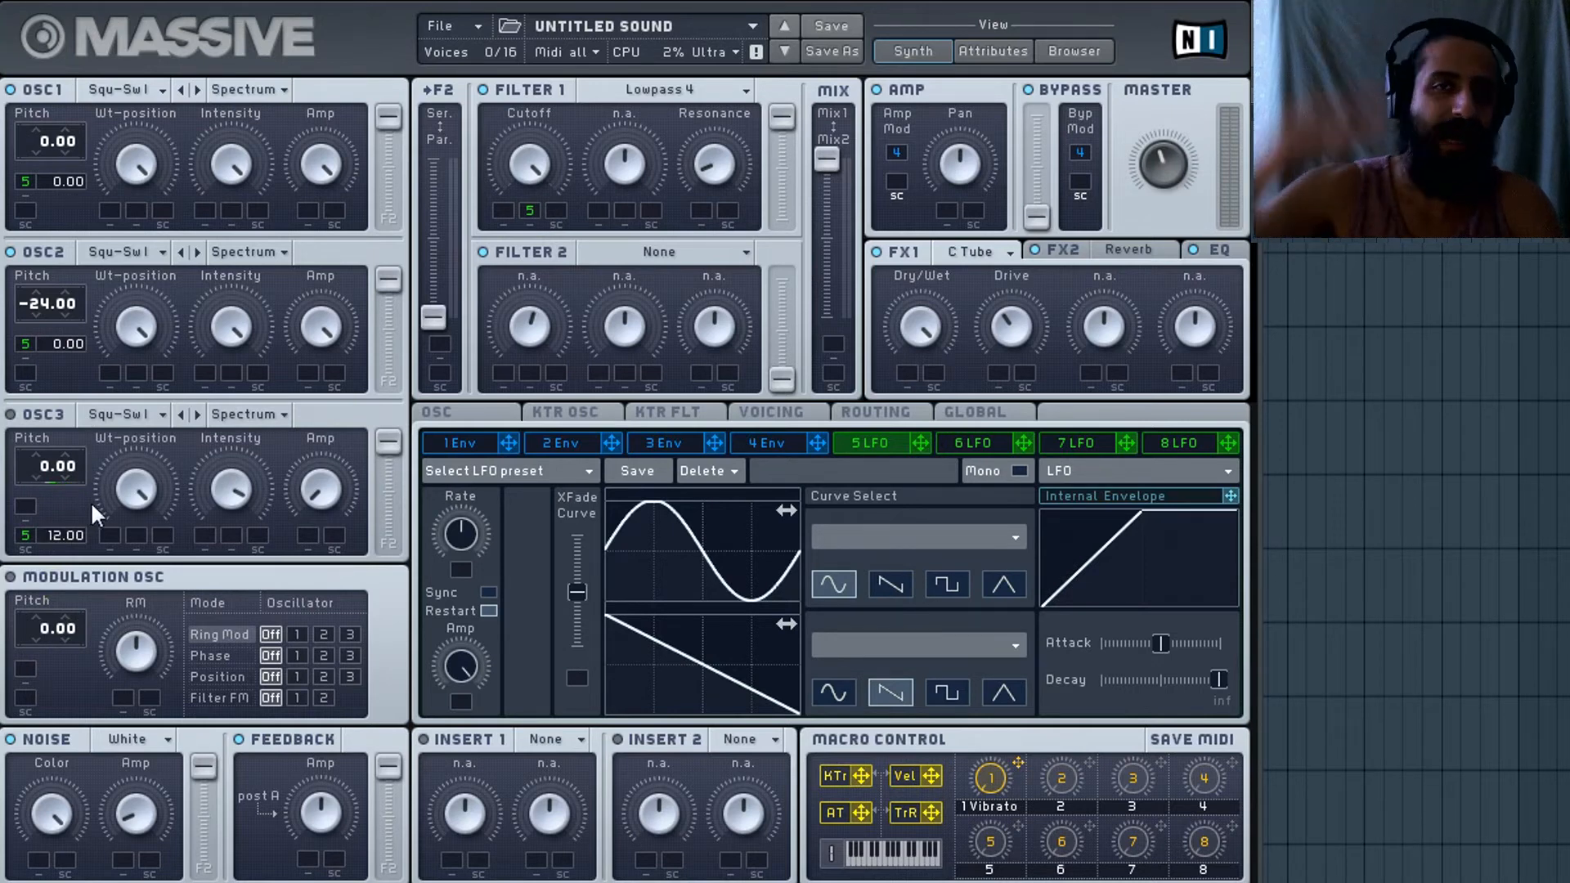
# Remove the 5 LFO modulation from the pitch of OSC3 and OSC2.
pyautogui.rightClick(23, 535)
pyautogui.click(47, 578)
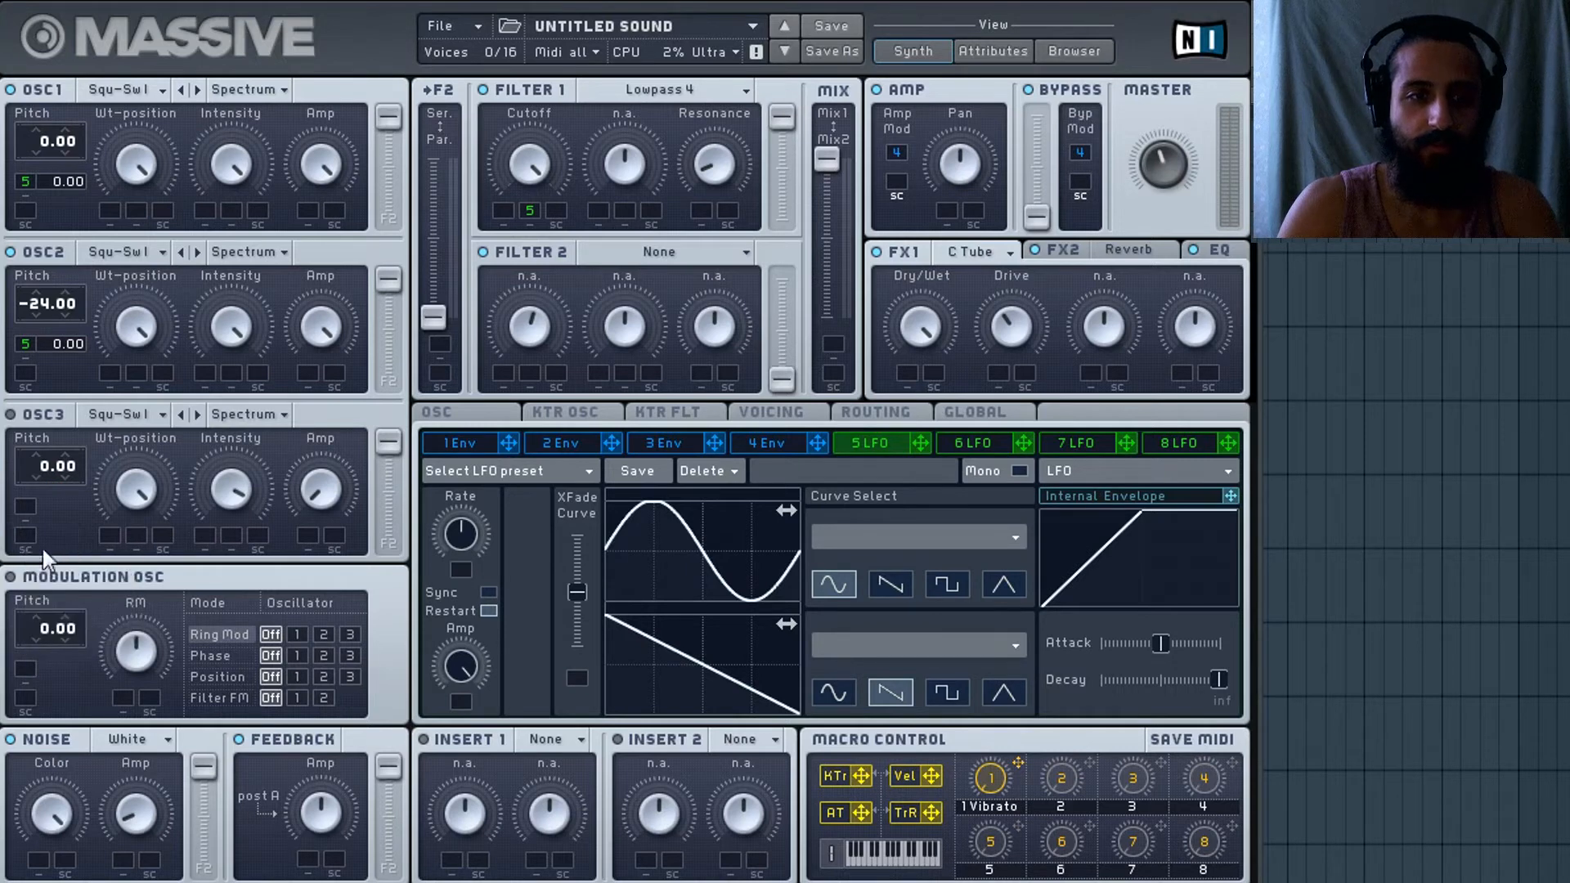
pyautogui.rightClick(23, 345)
pyautogui.click(34, 373)
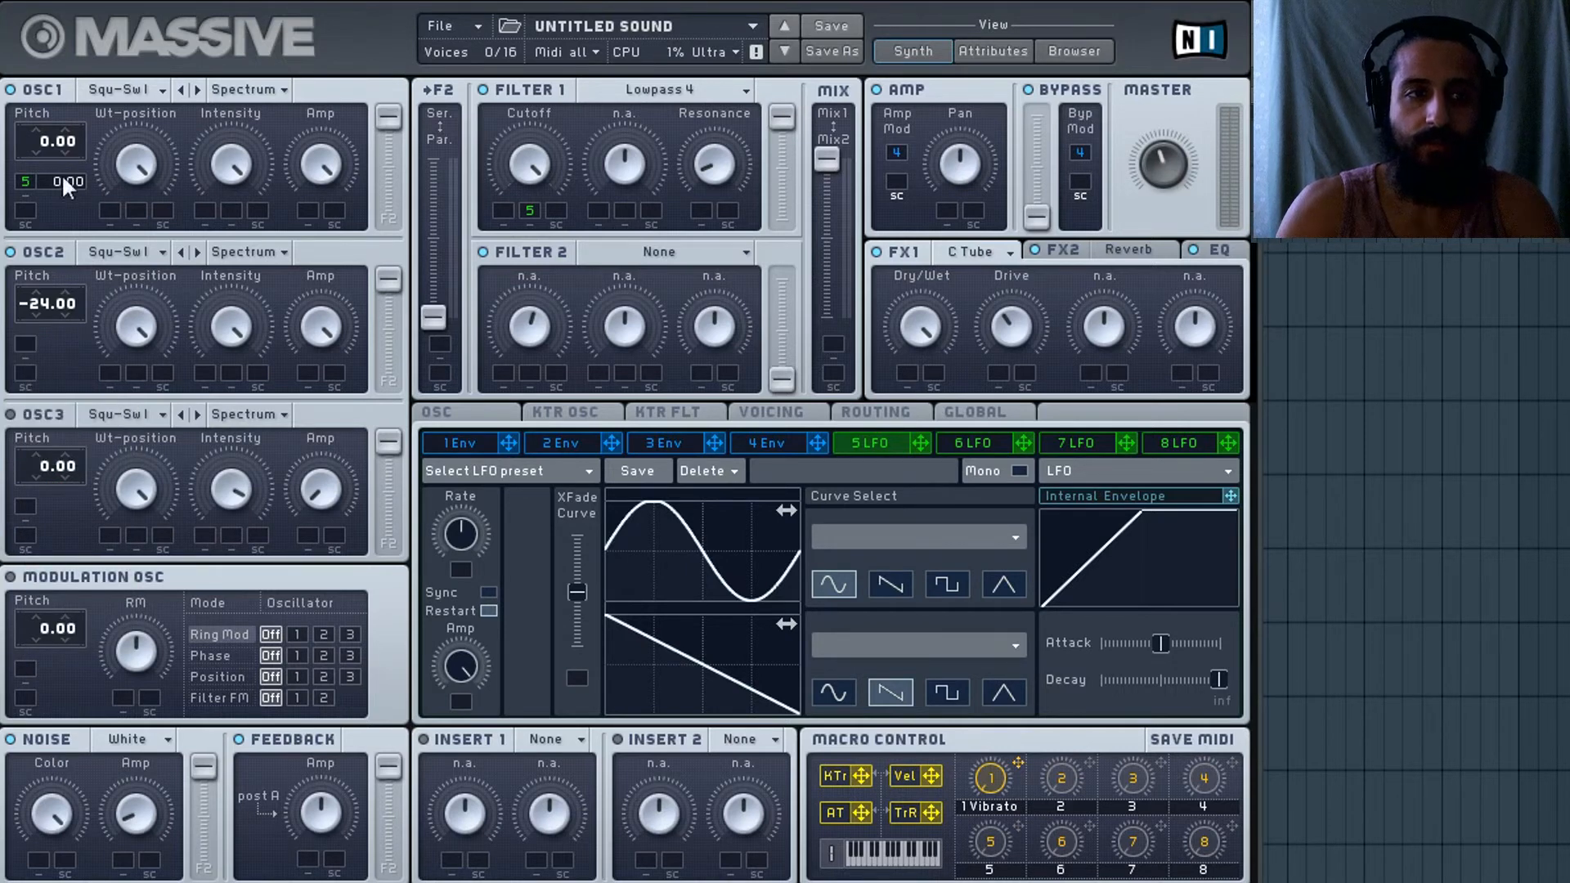
# Mute the 5 LFO modulation on OSC1's pitch, and unmute it again.
pyautogui.rightClick(26, 181)
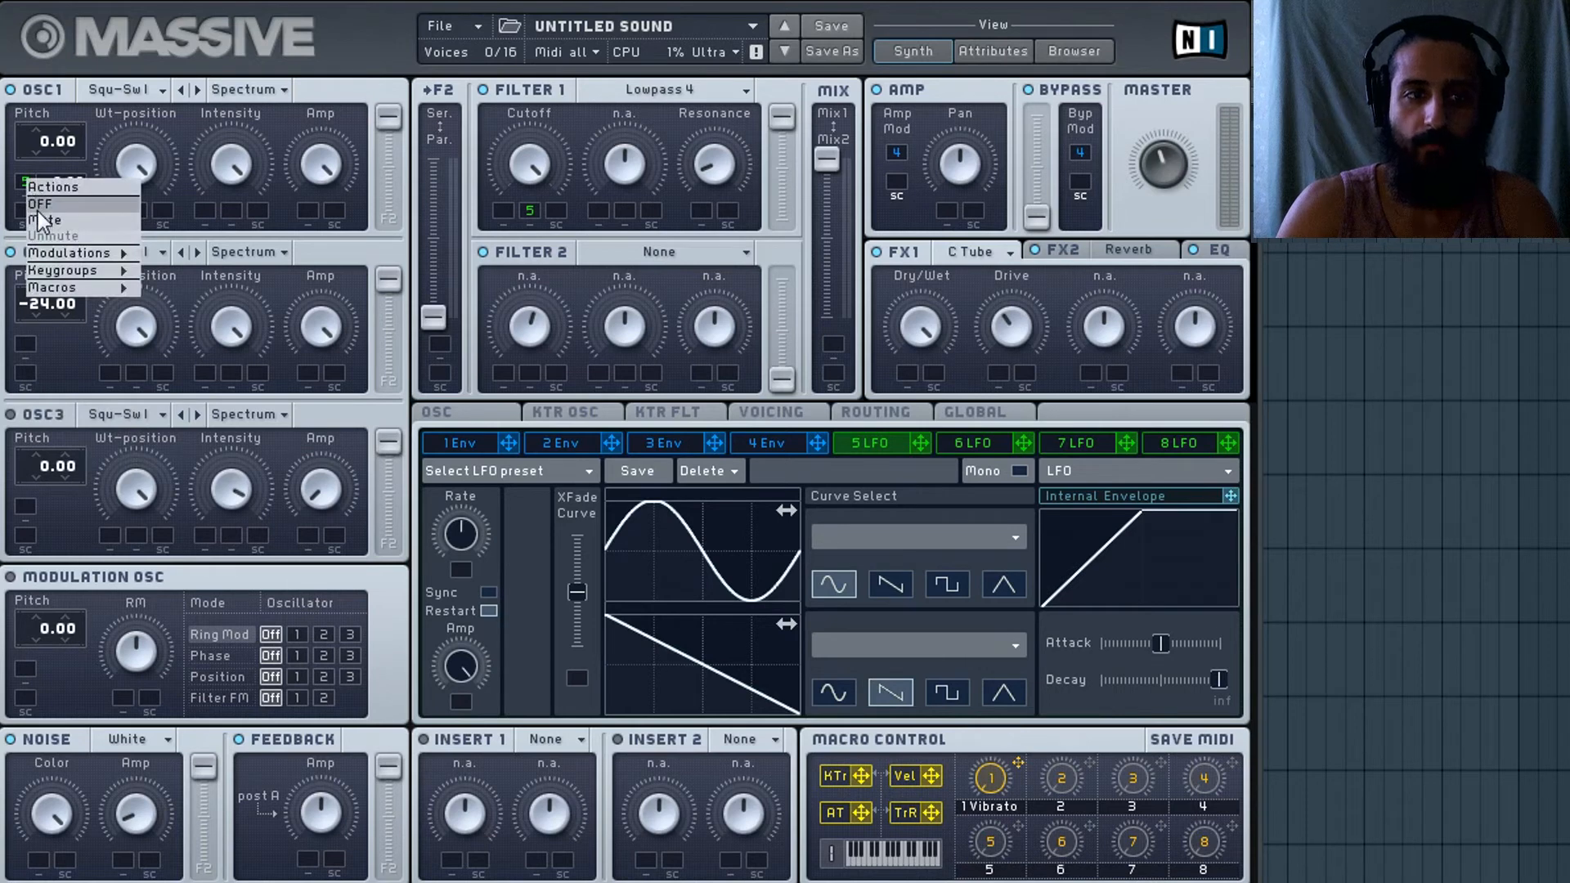
pyautogui.click(53, 221)
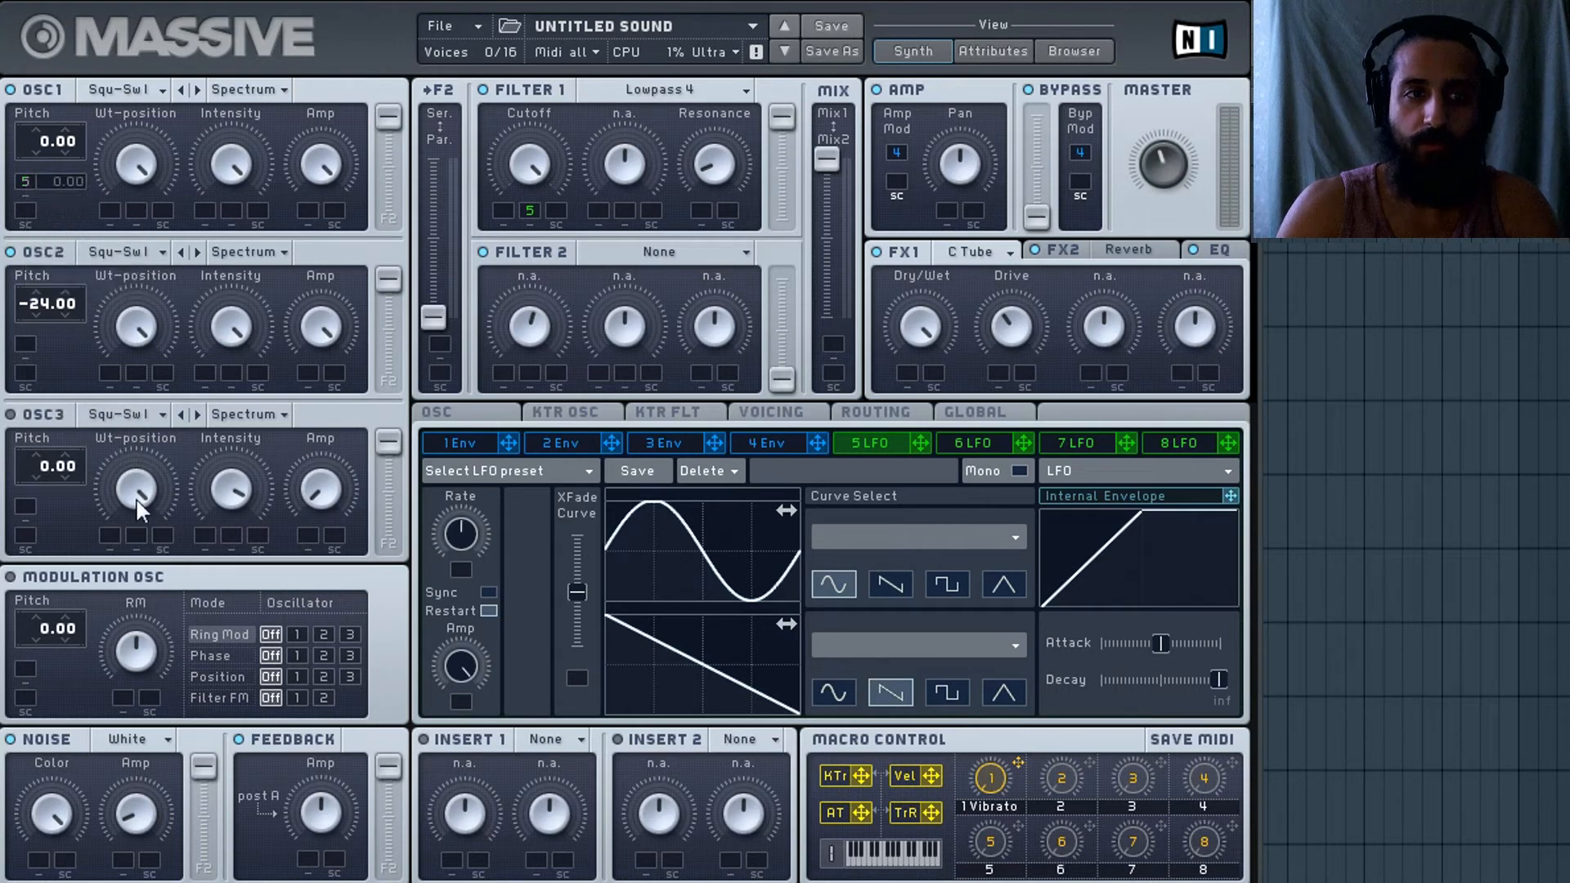
pyautogui.rightClick(23, 180)
pyautogui.click(57, 239)
# Turn off the 5 LFO modulation on OSC1's pitch and on Filter 1's cutoff.
pyautogui.rightClick(26, 183)
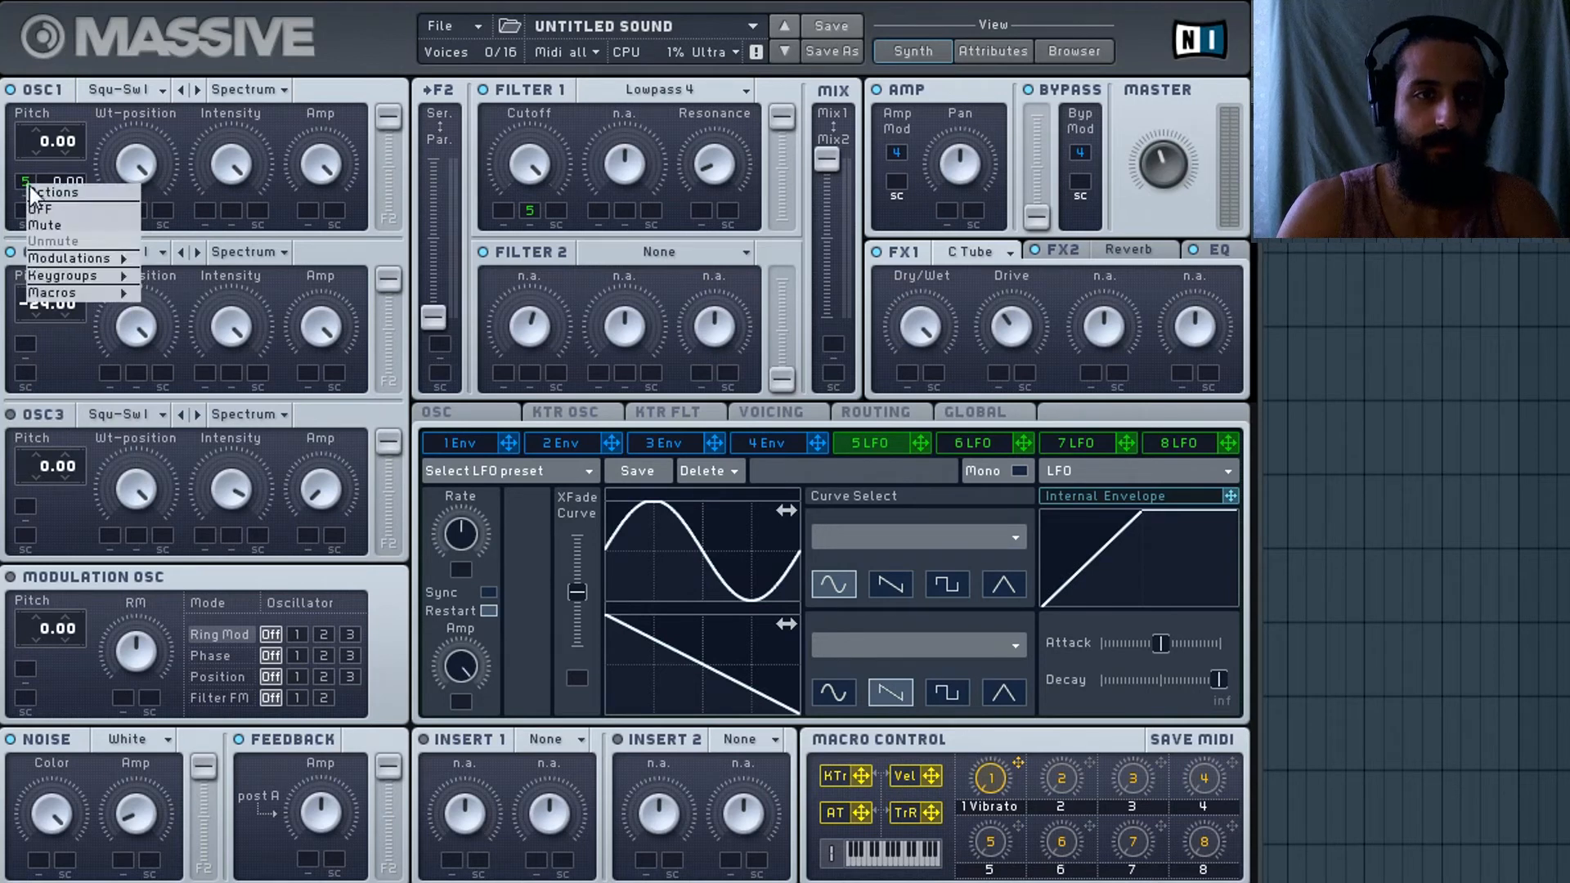
pyautogui.moveTo(66, 258)
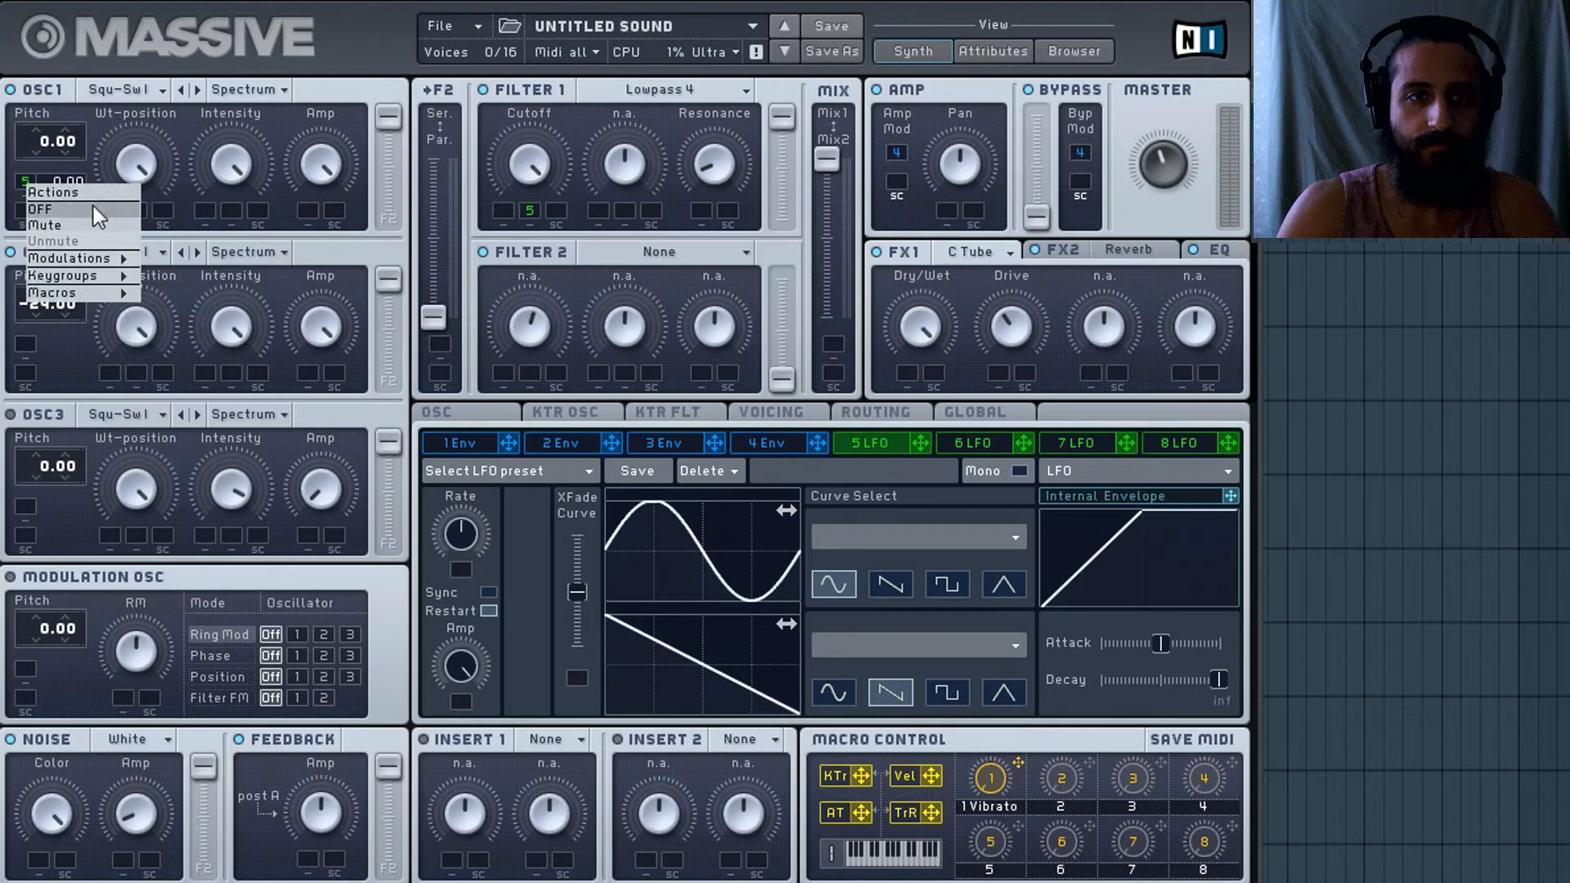
pyautogui.click(39, 210)
pyautogui.rightClick(530, 210)
pyautogui.click(559, 236)
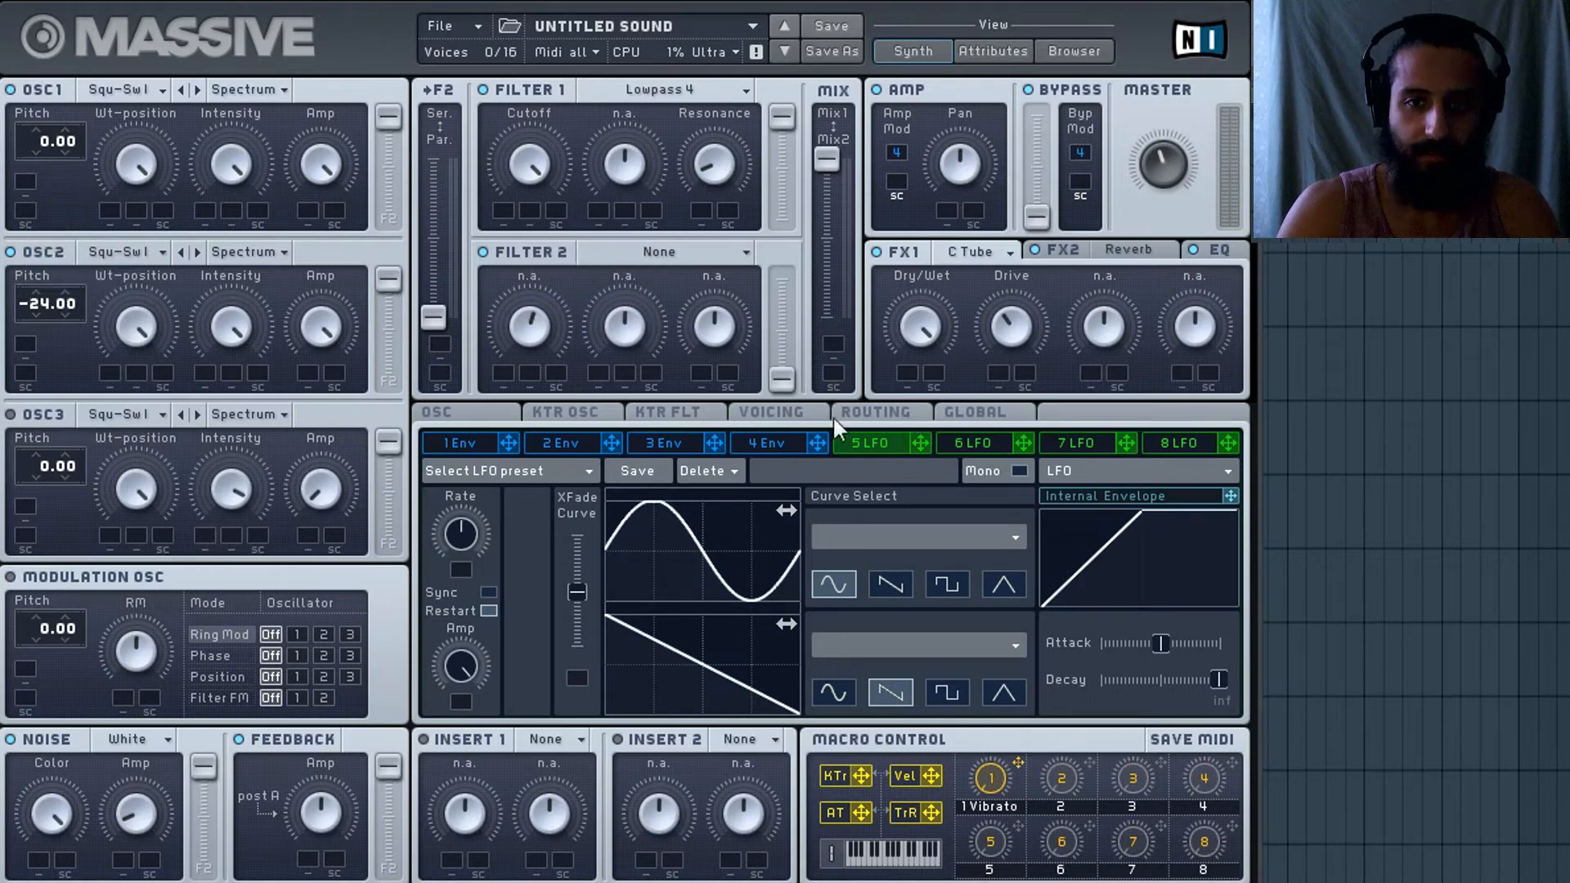
# Switch on Insert 1, bring up the routing diagram, and set the Insert 1 effect to Bitcrusher.
pyautogui.click(564, 743)
pyautogui.click(440, 784)
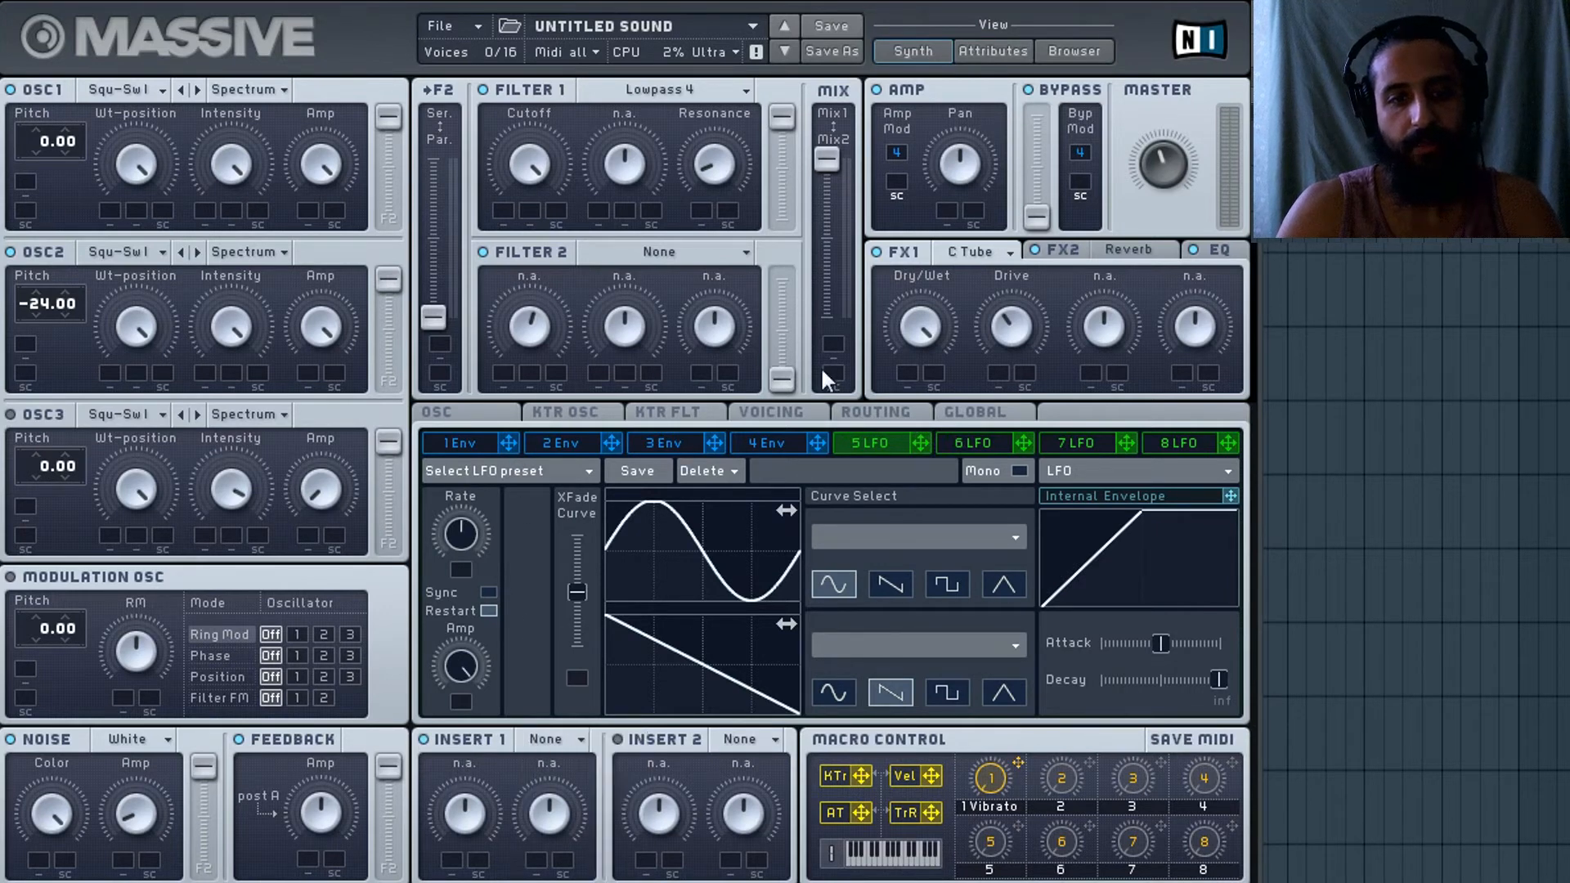
pyautogui.click(857, 410)
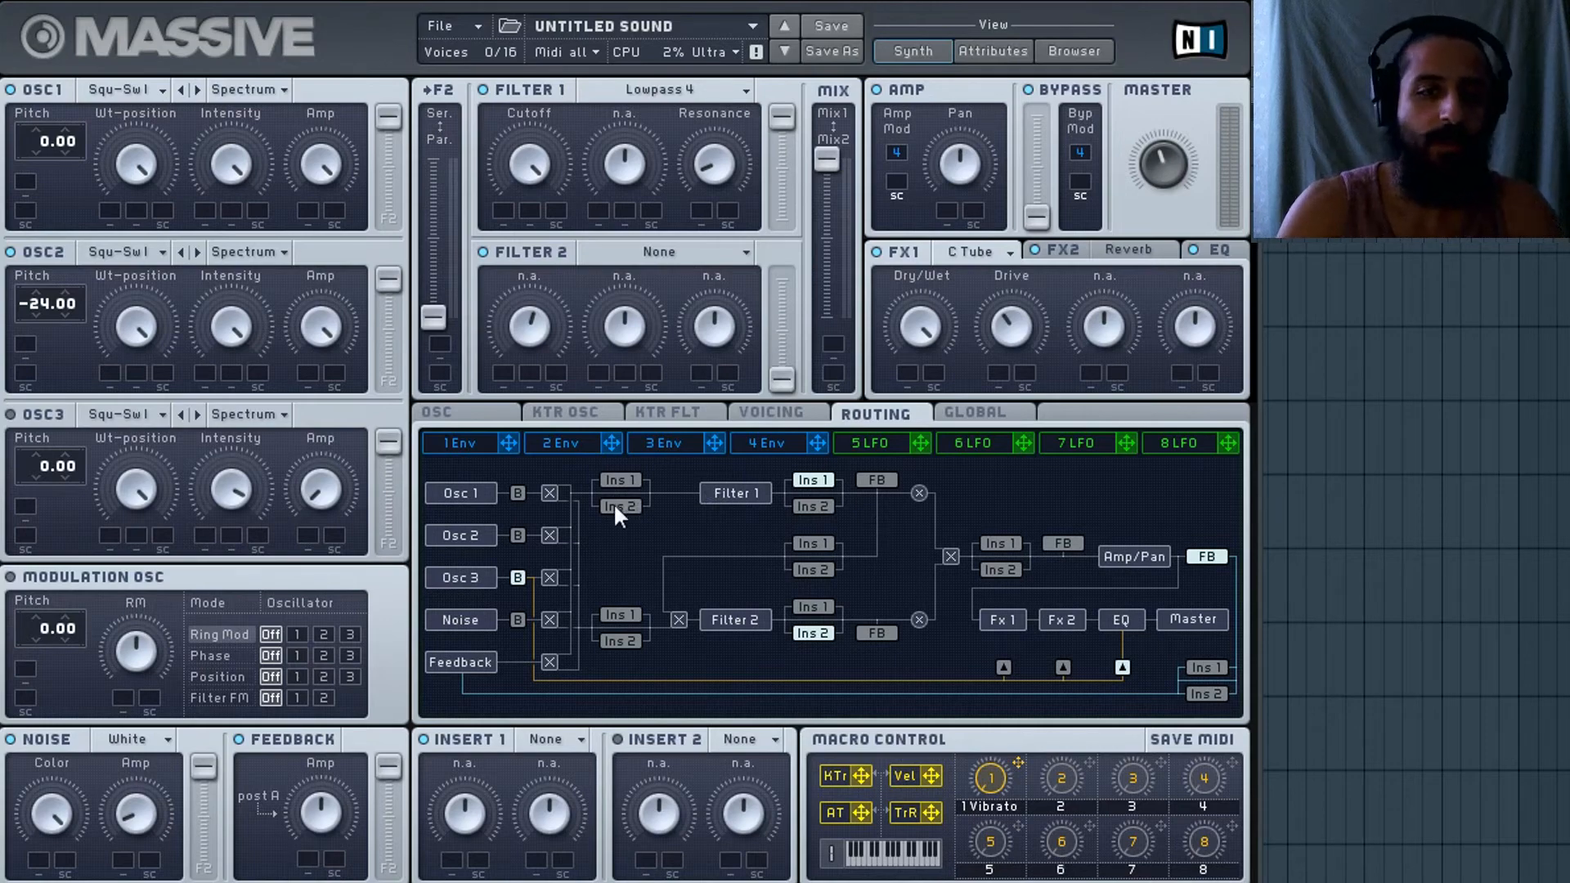
pyautogui.click(541, 740)
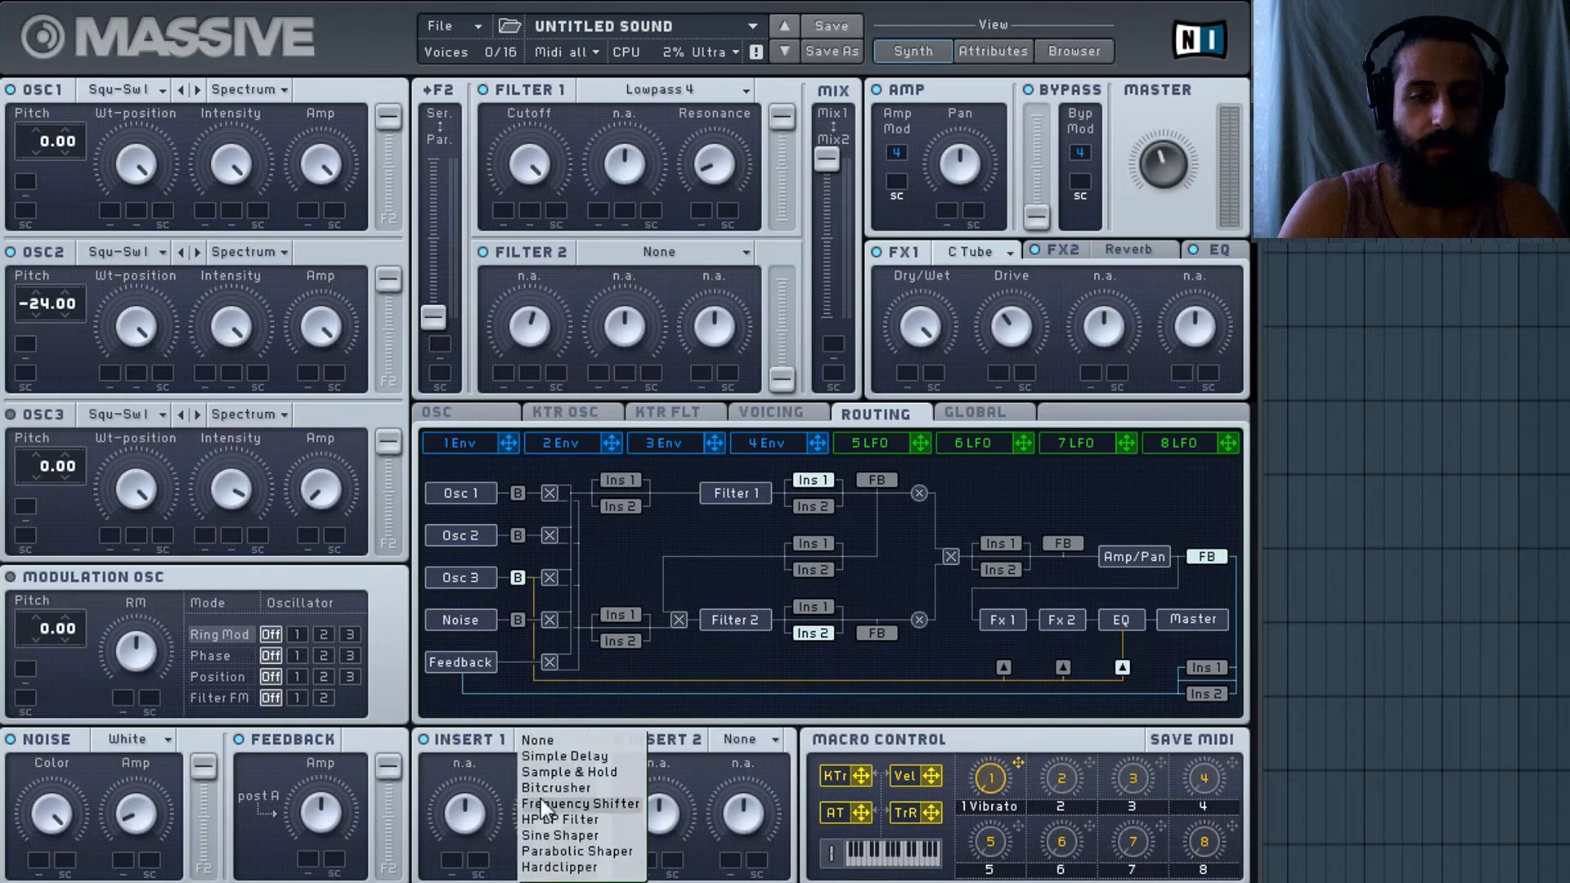
pyautogui.click(538, 787)
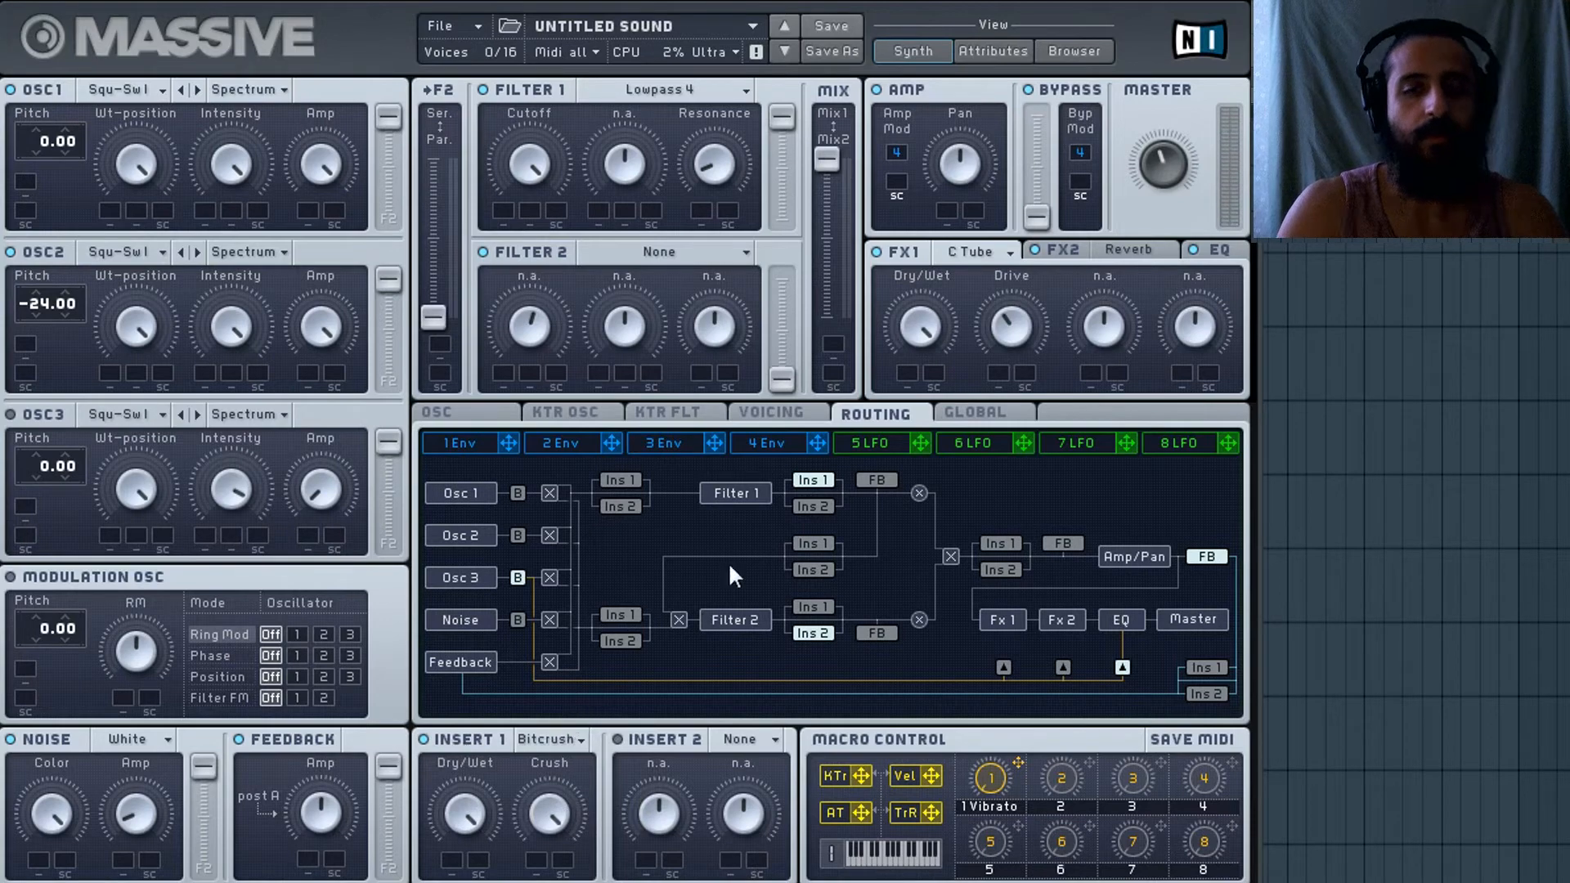
# Route Insert 1 ahead of Filter 1, comparing it with the slot after Filter 1.
pyautogui.click(617, 480)
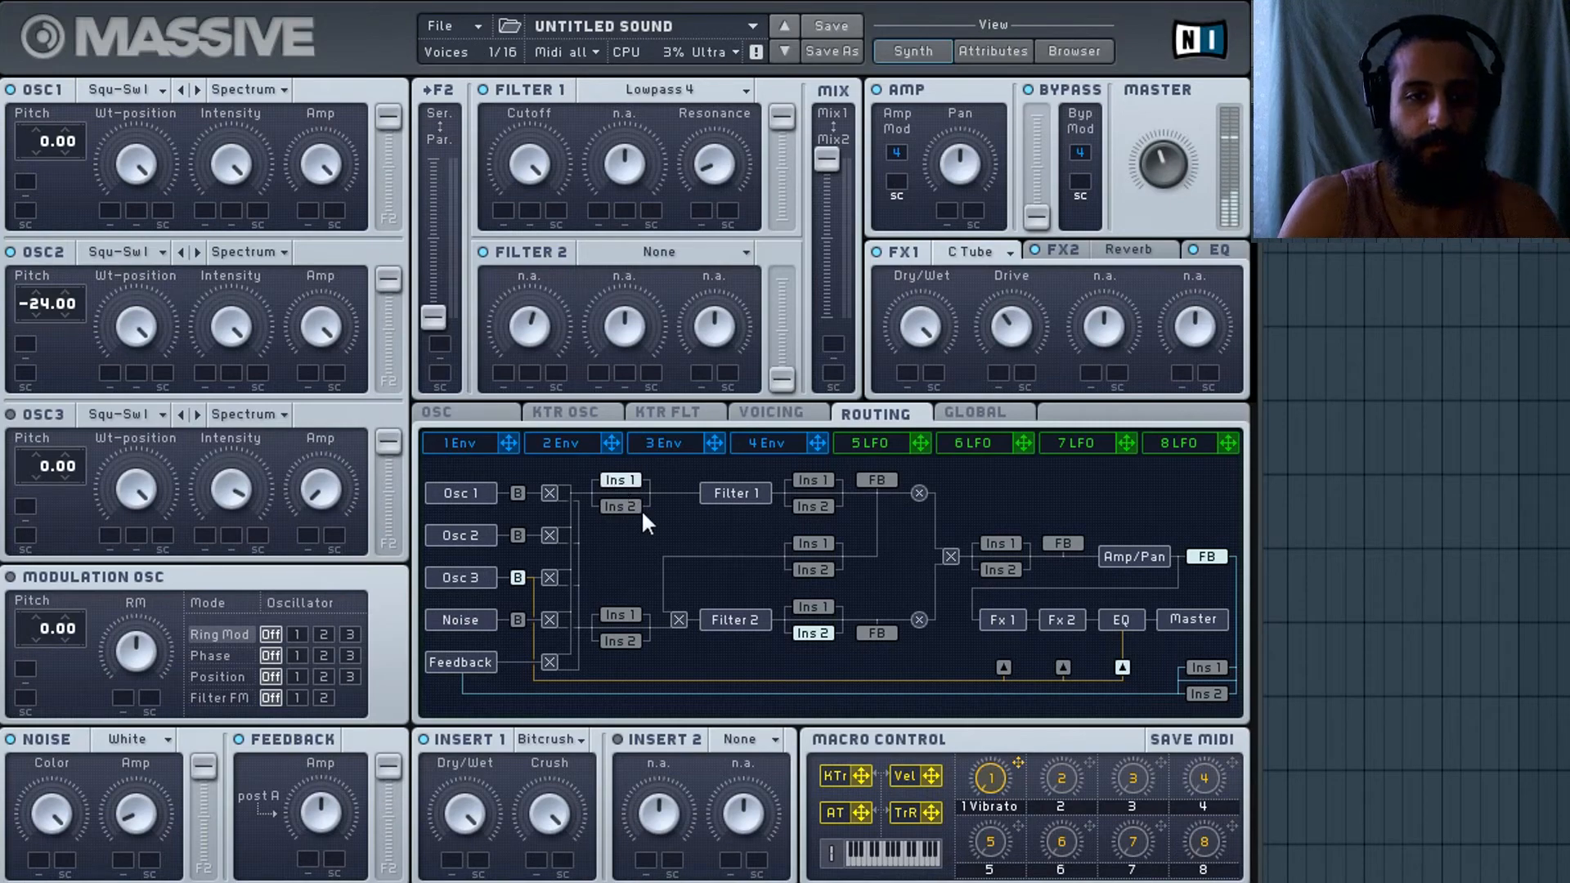
pyautogui.click(825, 482)
pyautogui.click(619, 479)
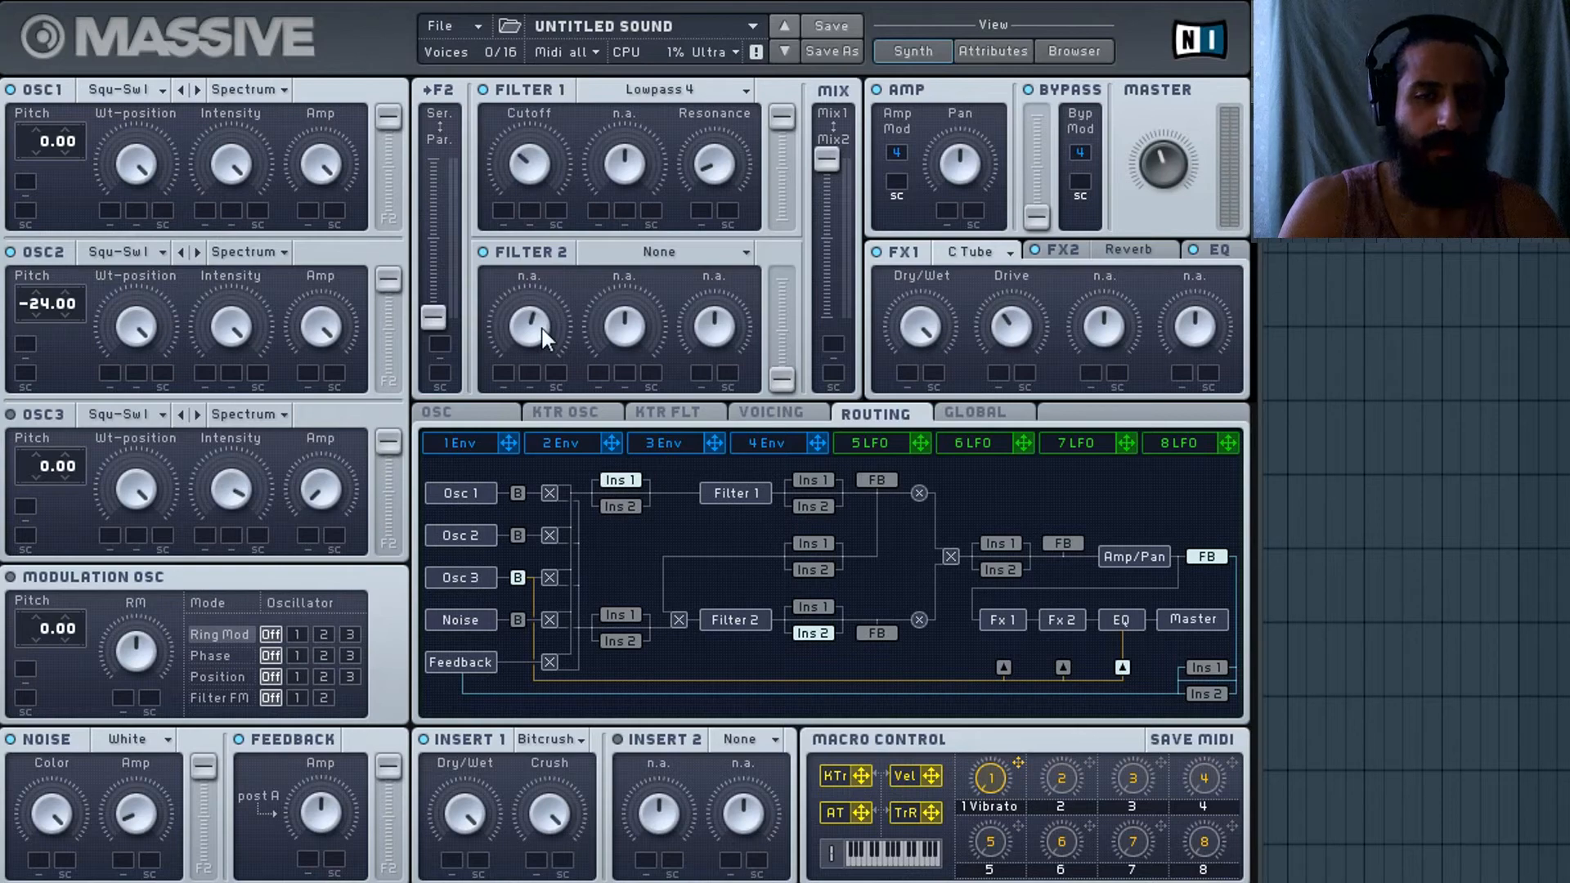
pyautogui.click(814, 481)
pyautogui.click(620, 480)
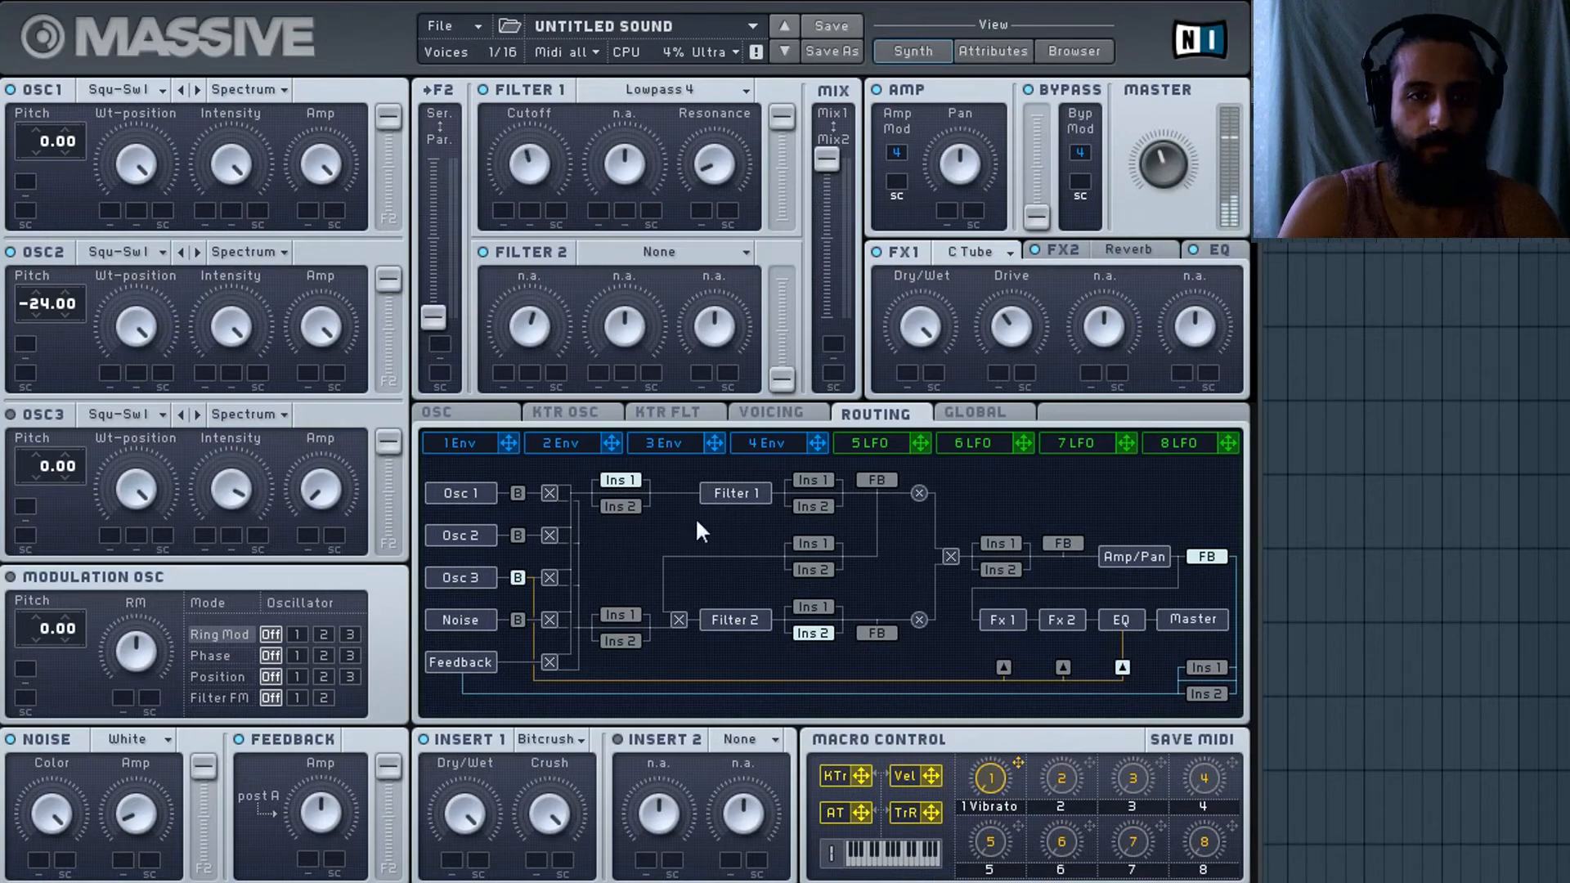
# Try Insert 2 in several slots and place it after the filter mix, keeping Insert 1 before Filter 1 after another comparison.
pyautogui.click(823, 568)
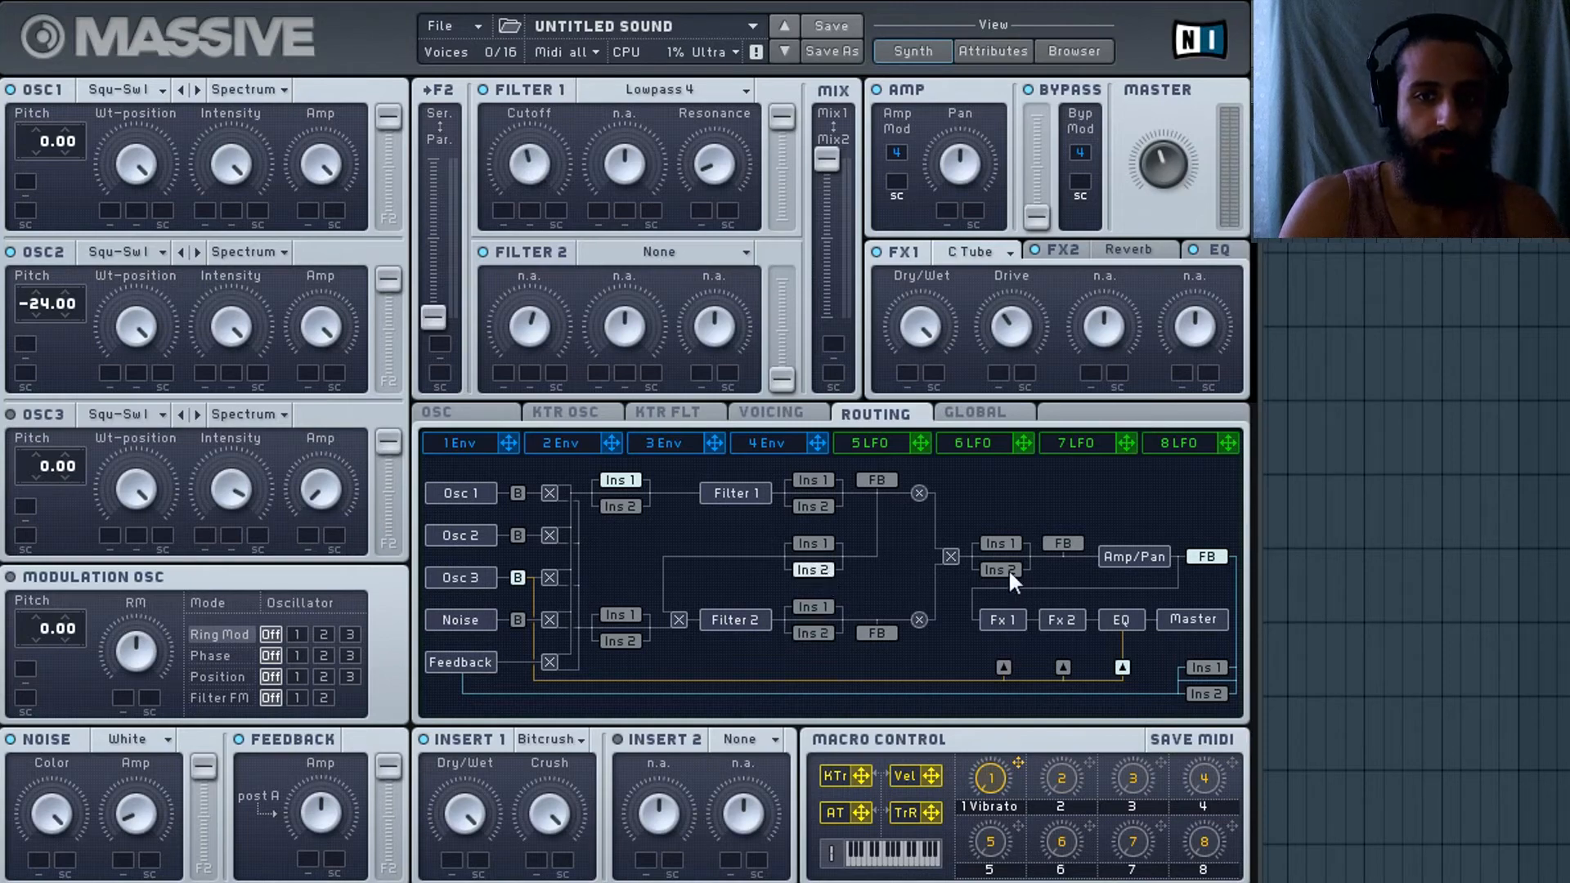
pyautogui.click(1005, 567)
pyautogui.click(825, 633)
pyautogui.click(817, 565)
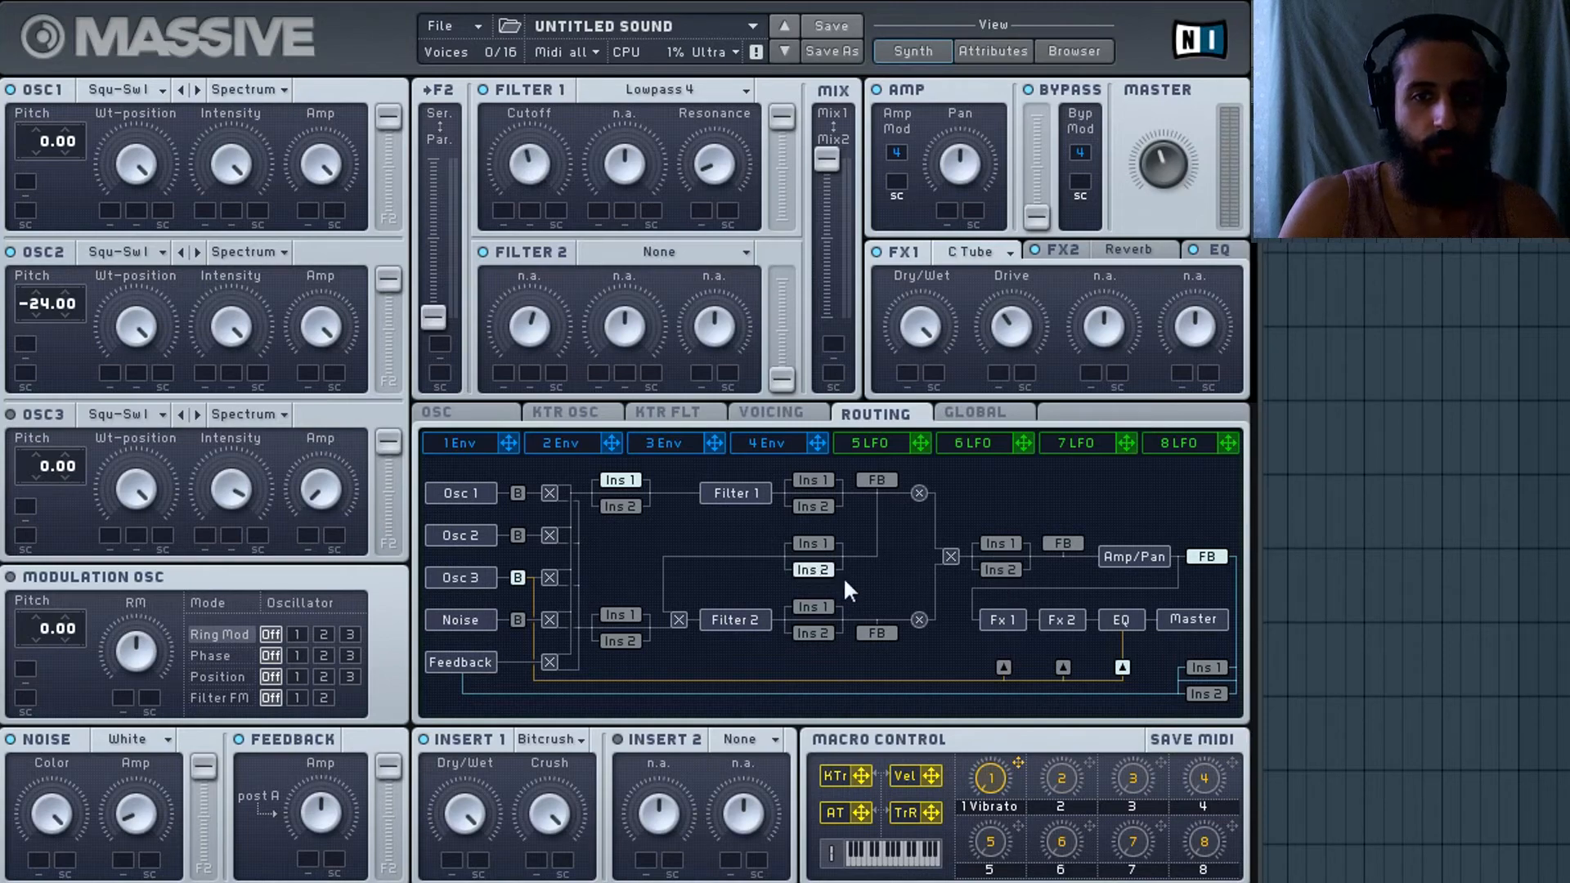
pyautogui.click(1018, 571)
pyautogui.click(816, 479)
pyautogui.click(625, 482)
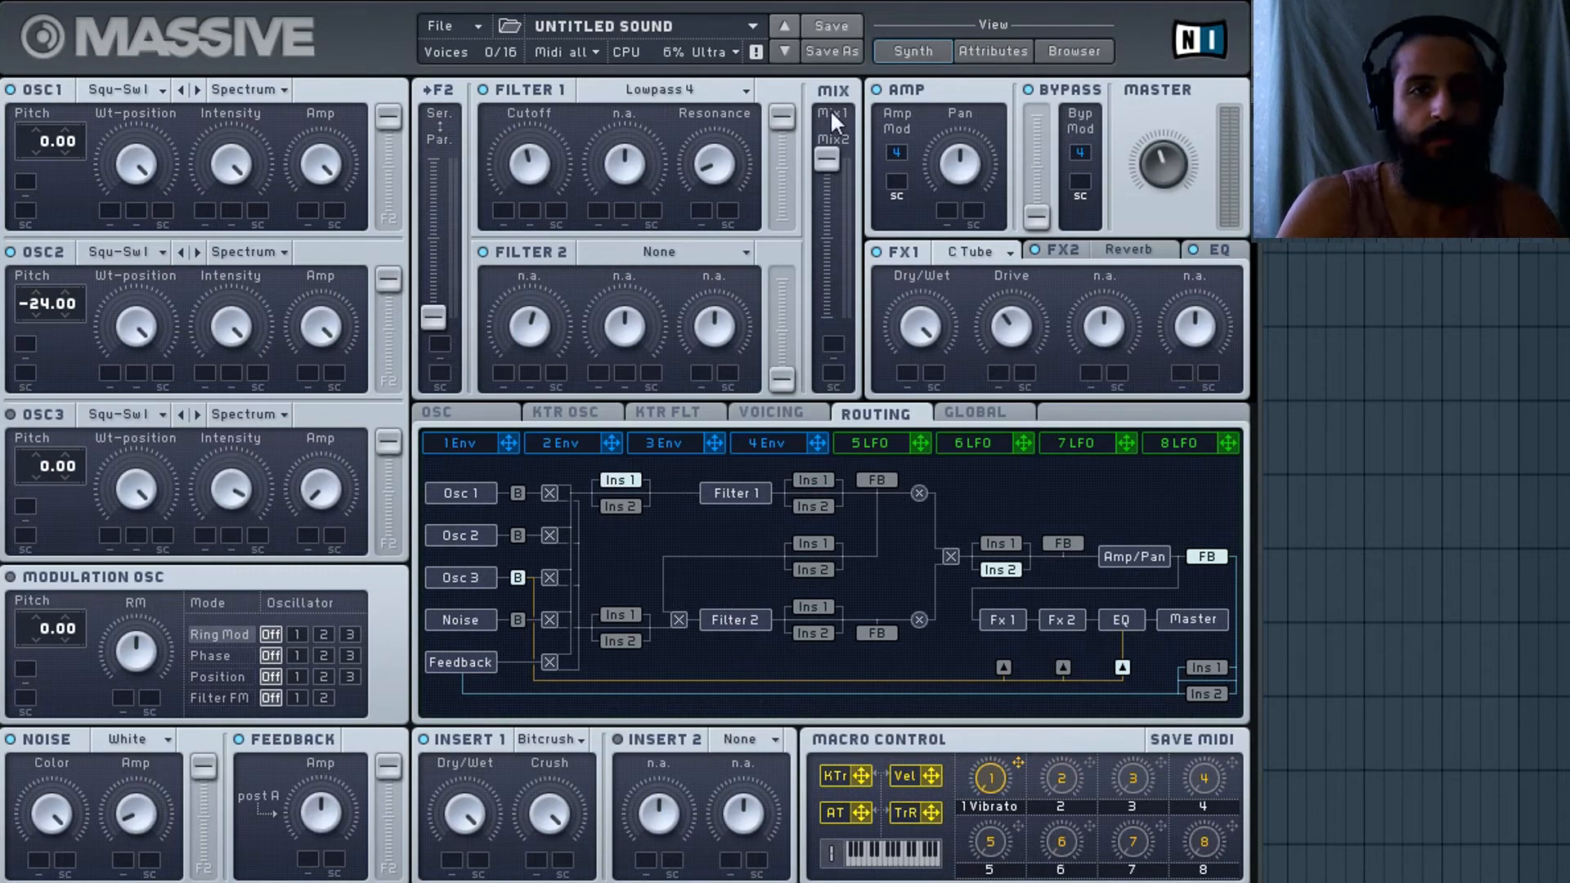
# Try sending OSC1 to both filters about equally, and return it fully to Filter 1.
pyautogui.moveTo(378, 120); pyautogui.dragTo(399, 190)
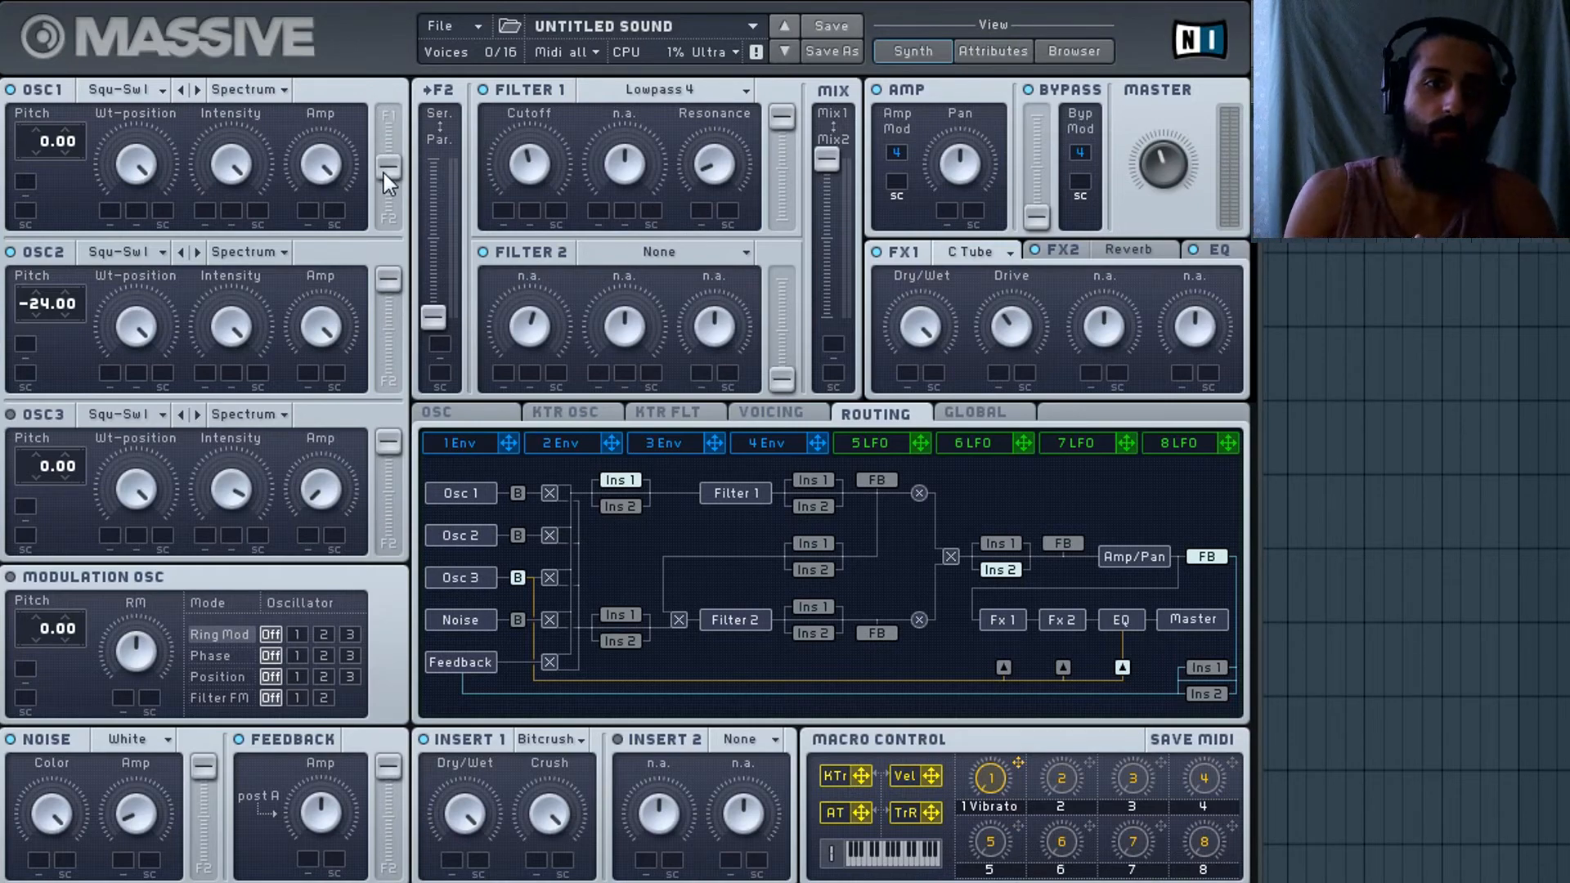
pyautogui.moveTo(384, 173); pyautogui.dragTo(393, 46)
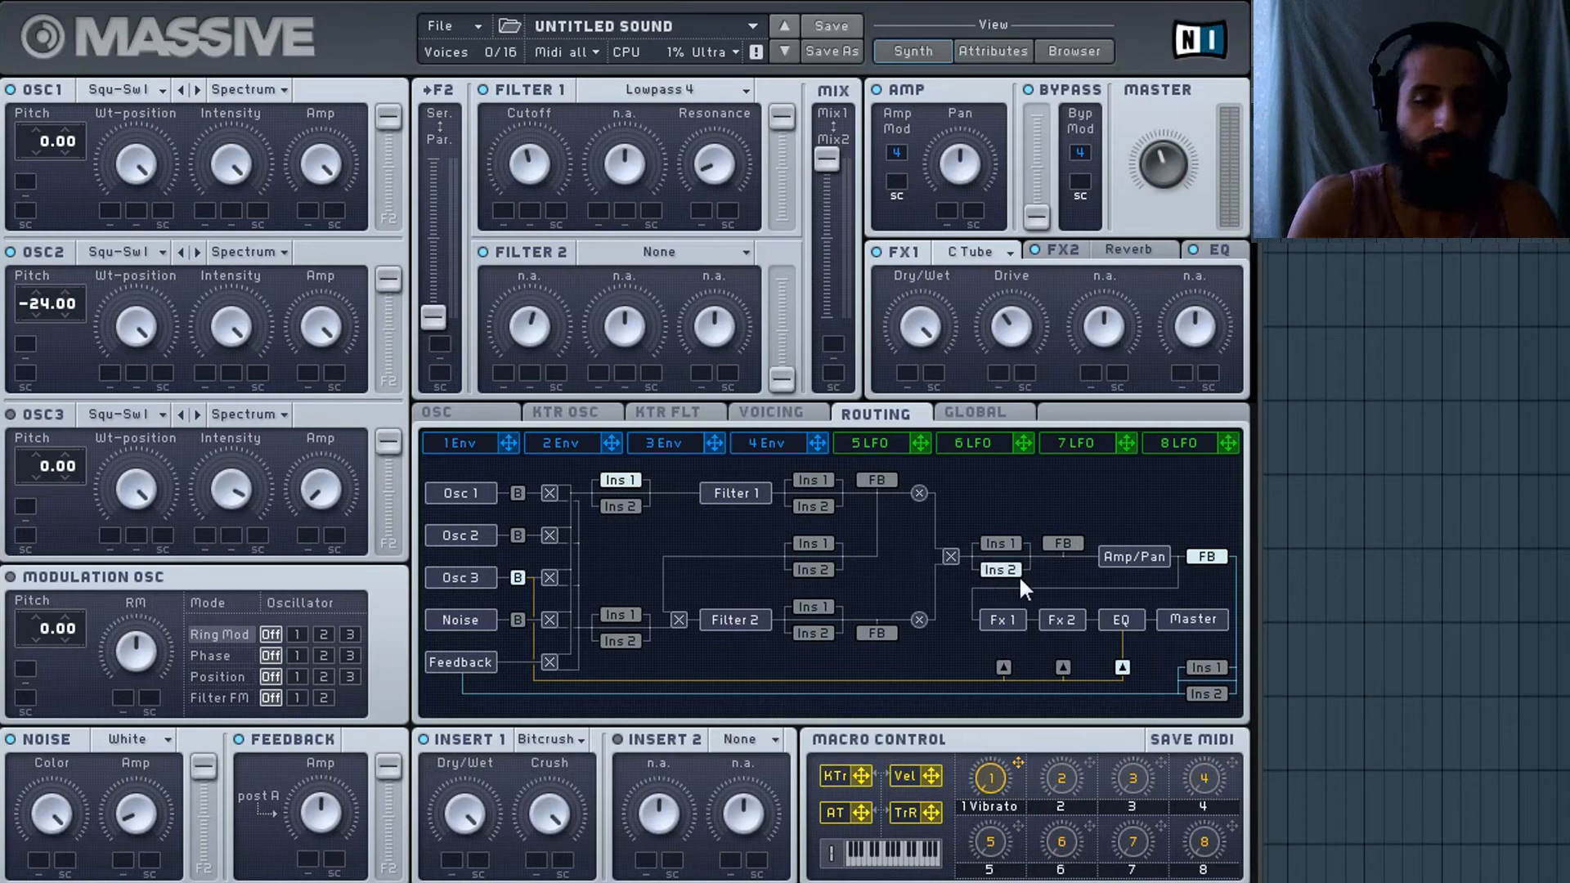
# Switch on Insert 2 and set its effect to HP LP Filter.
pyautogui.click(684, 738)
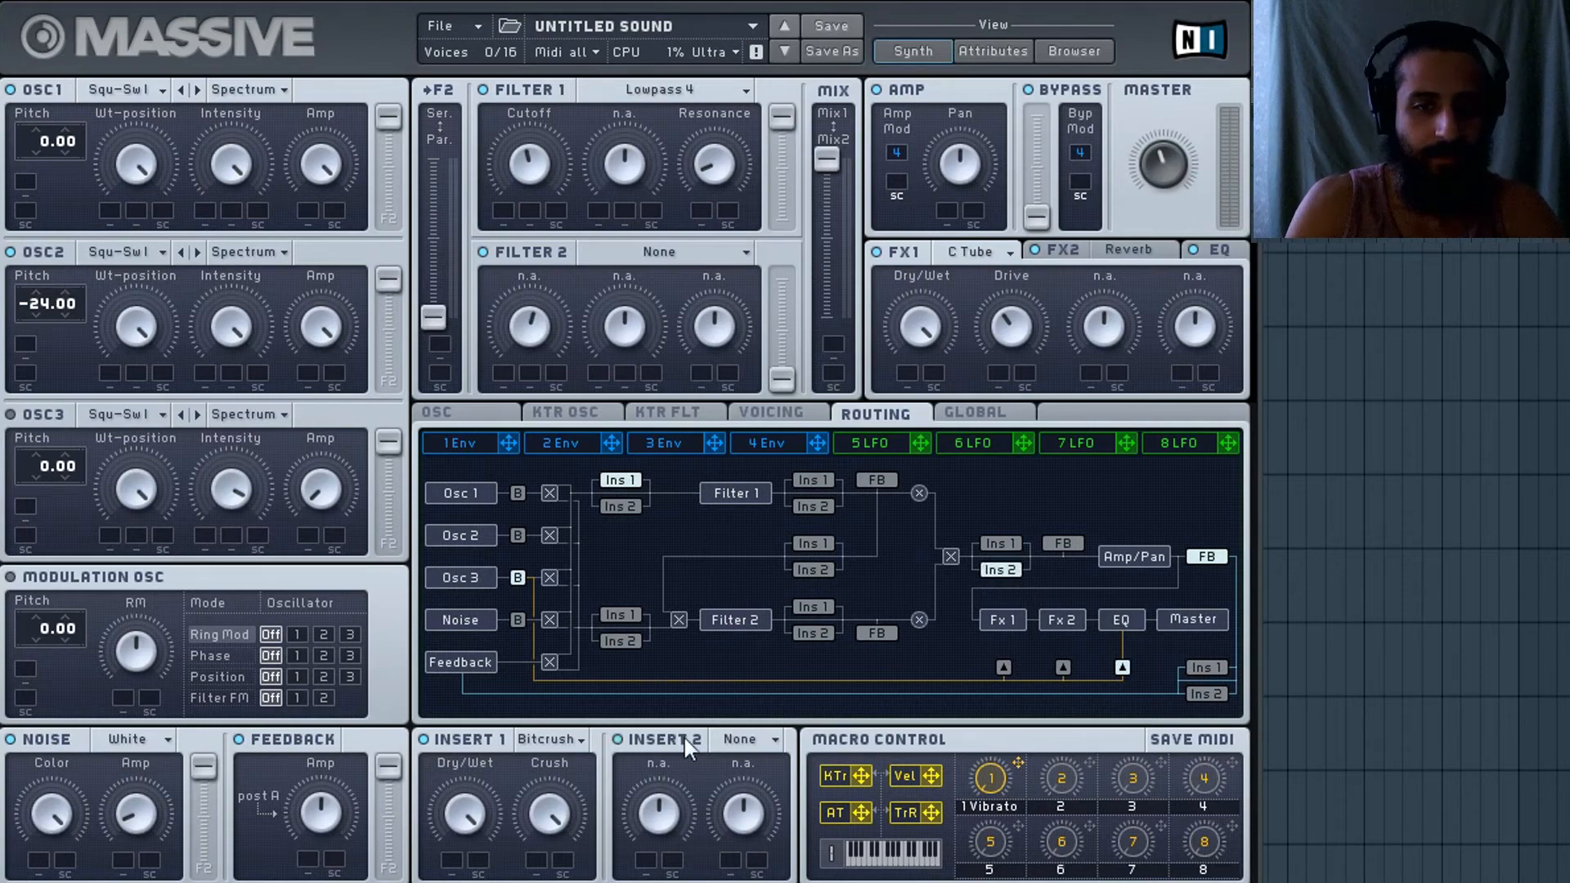
pyautogui.click(777, 741)
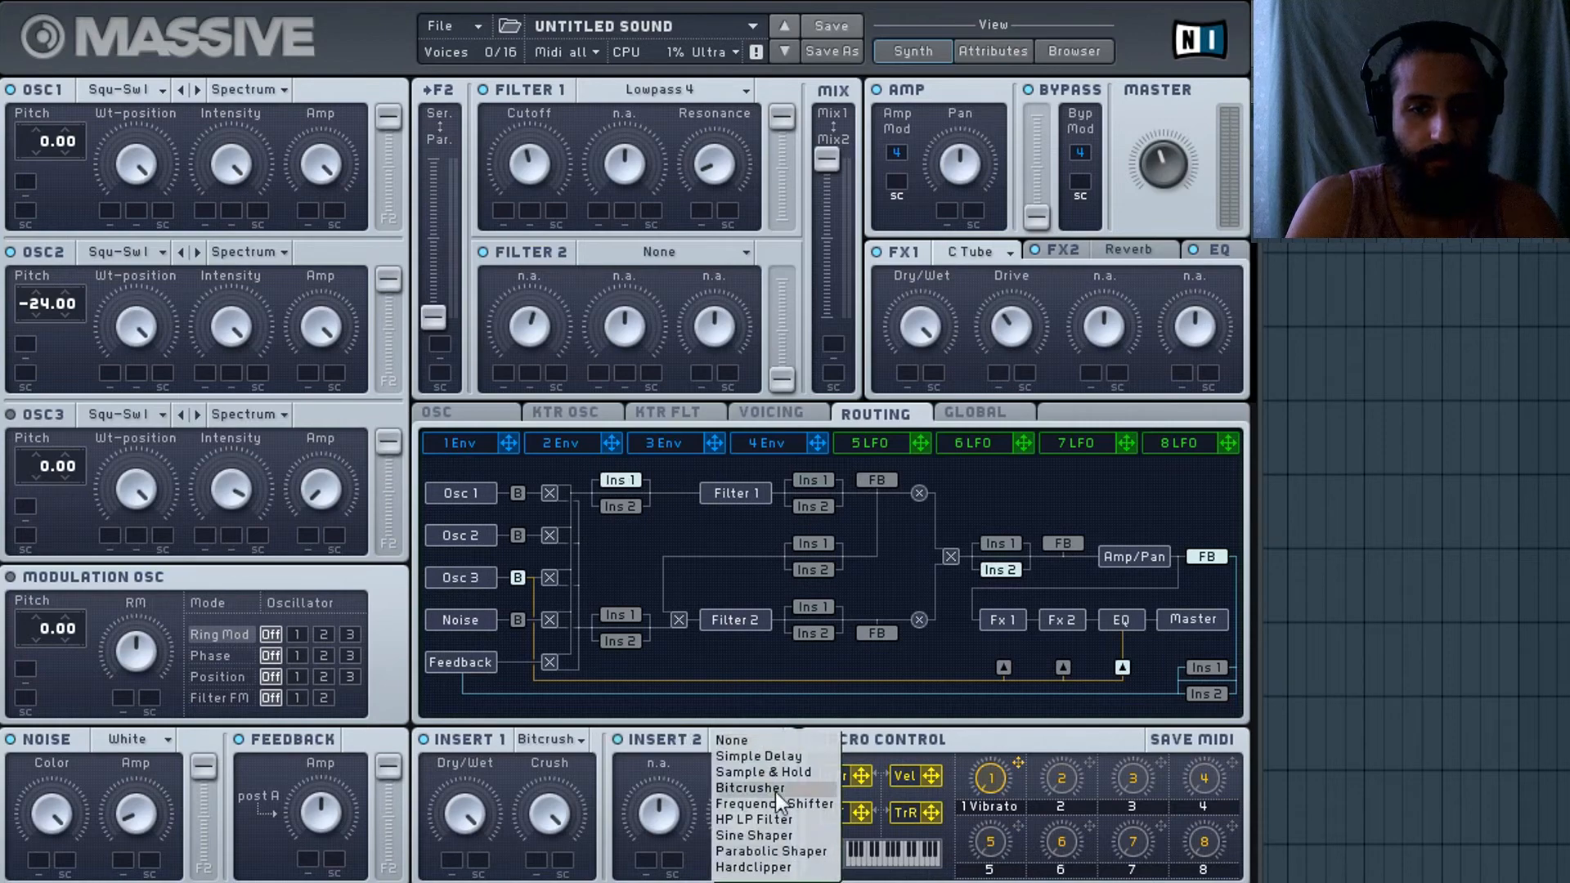
pyautogui.click(764, 823)
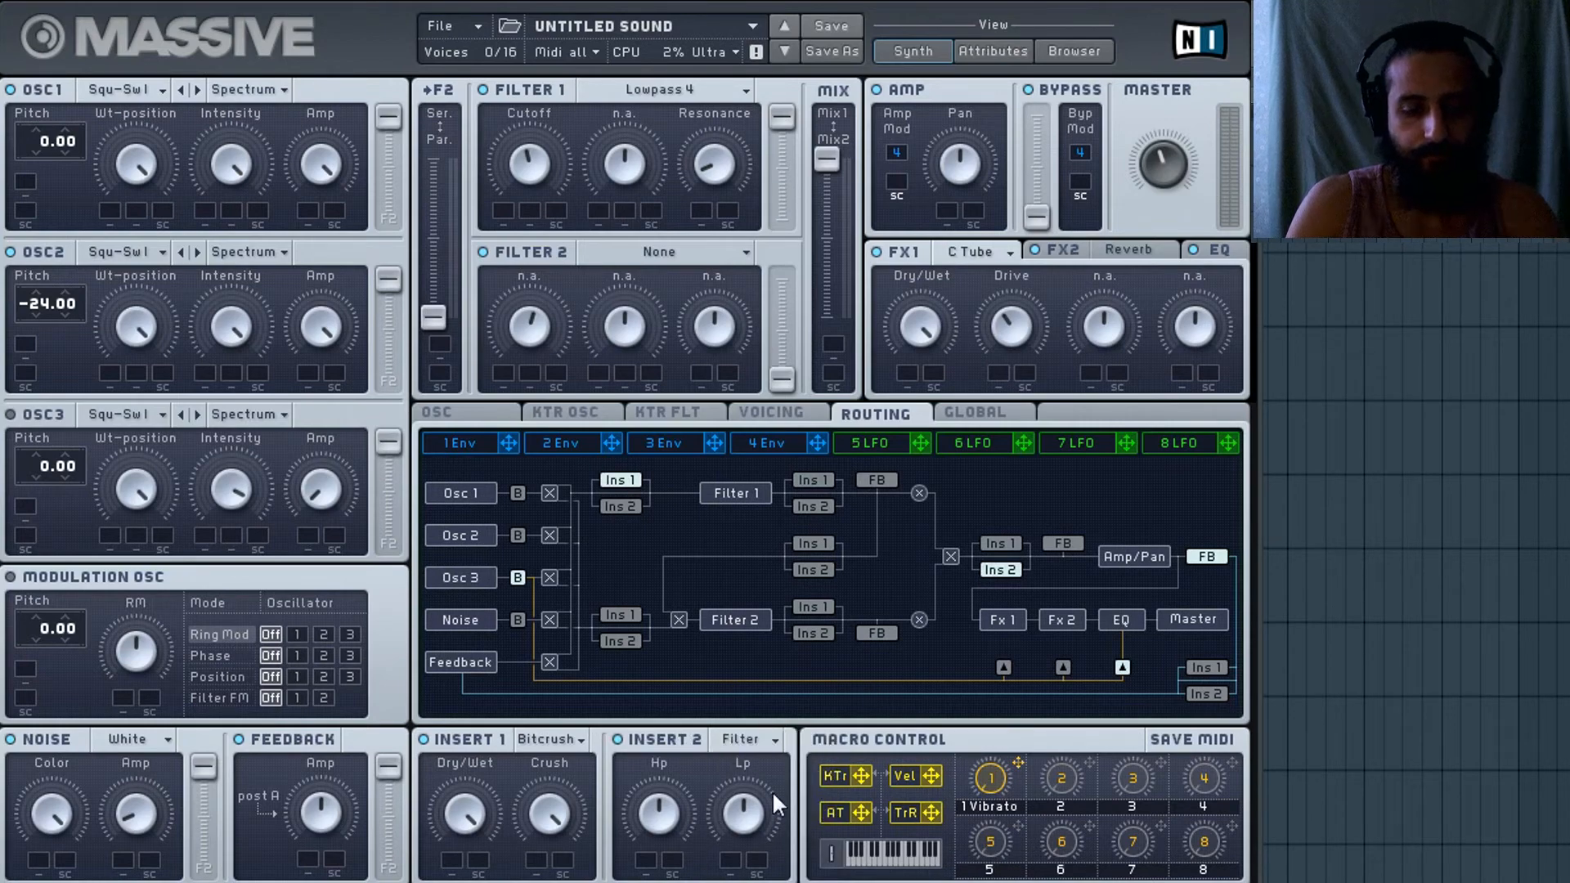
# Set Insert 2's Hp to minimum and Lp to about a fifth, and raise Filter 1's cutoff to about two-thirds.
pyautogui.moveTo(768, 792); pyautogui.dragTo(744, 703)
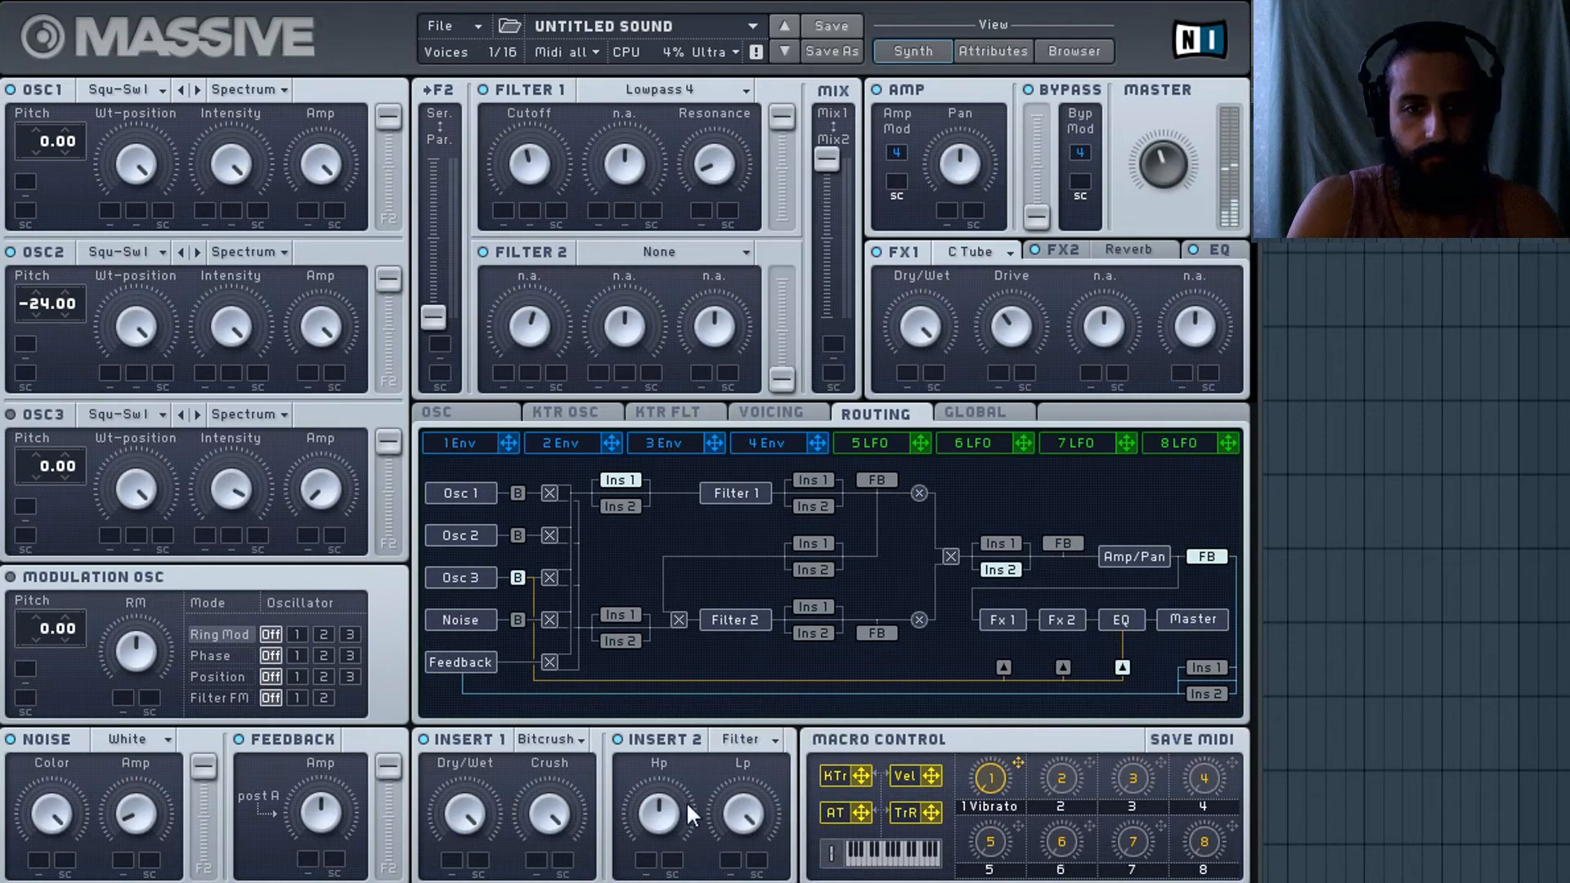
pyautogui.moveTo(686, 802); pyautogui.dragTo(719, 859)
pyautogui.click(654, 743)
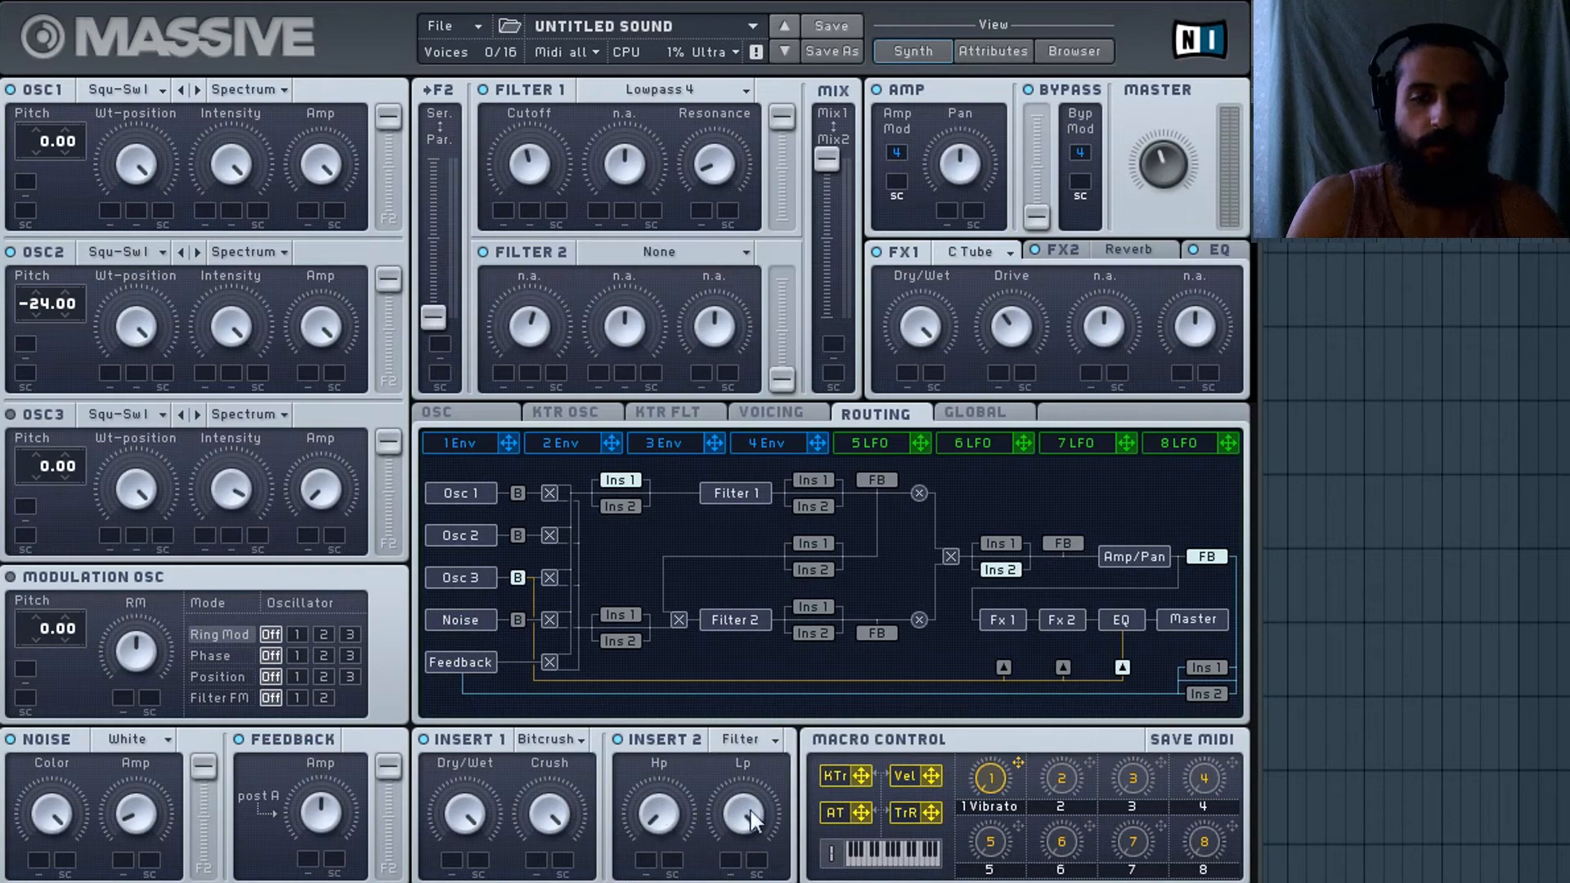
pyautogui.moveTo(751, 810); pyautogui.dragTo(732, 875)
pyautogui.moveTo(747, 813); pyautogui.dragTo(750, 853)
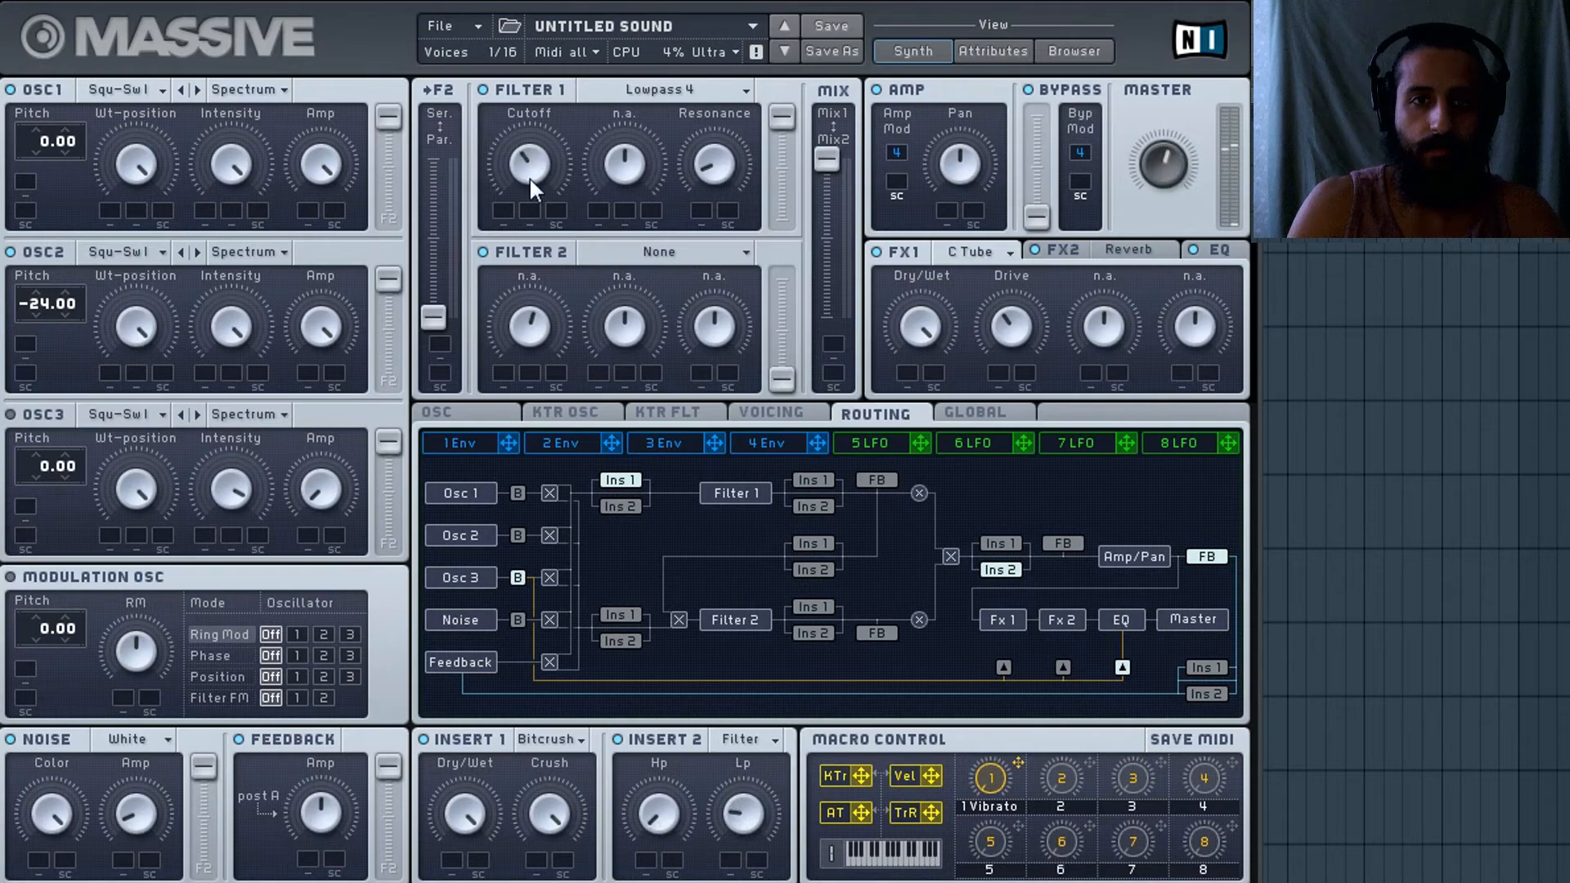
pyautogui.moveTo(530, 176)
pyautogui.mouseDown()
pyautogui.moveTo(530, 129)
pyautogui.moveTo(530, 152)
pyautogui.mouseUp()
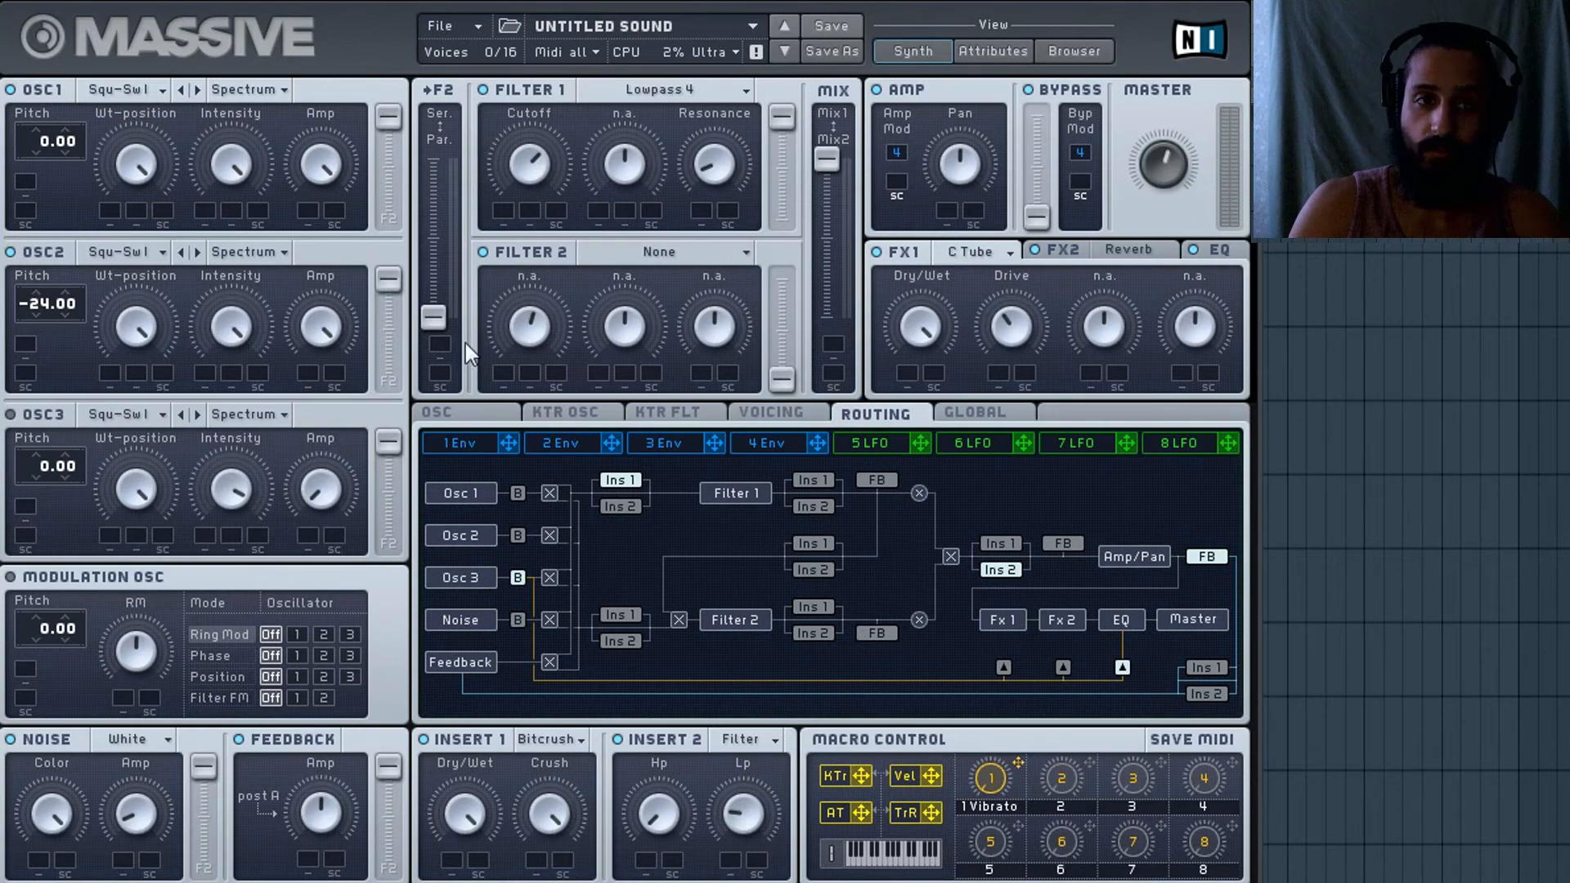
# Look through OSC1's mode options, the EQ controls and the wavetables available for OSC3.
pyautogui.click(255, 89)
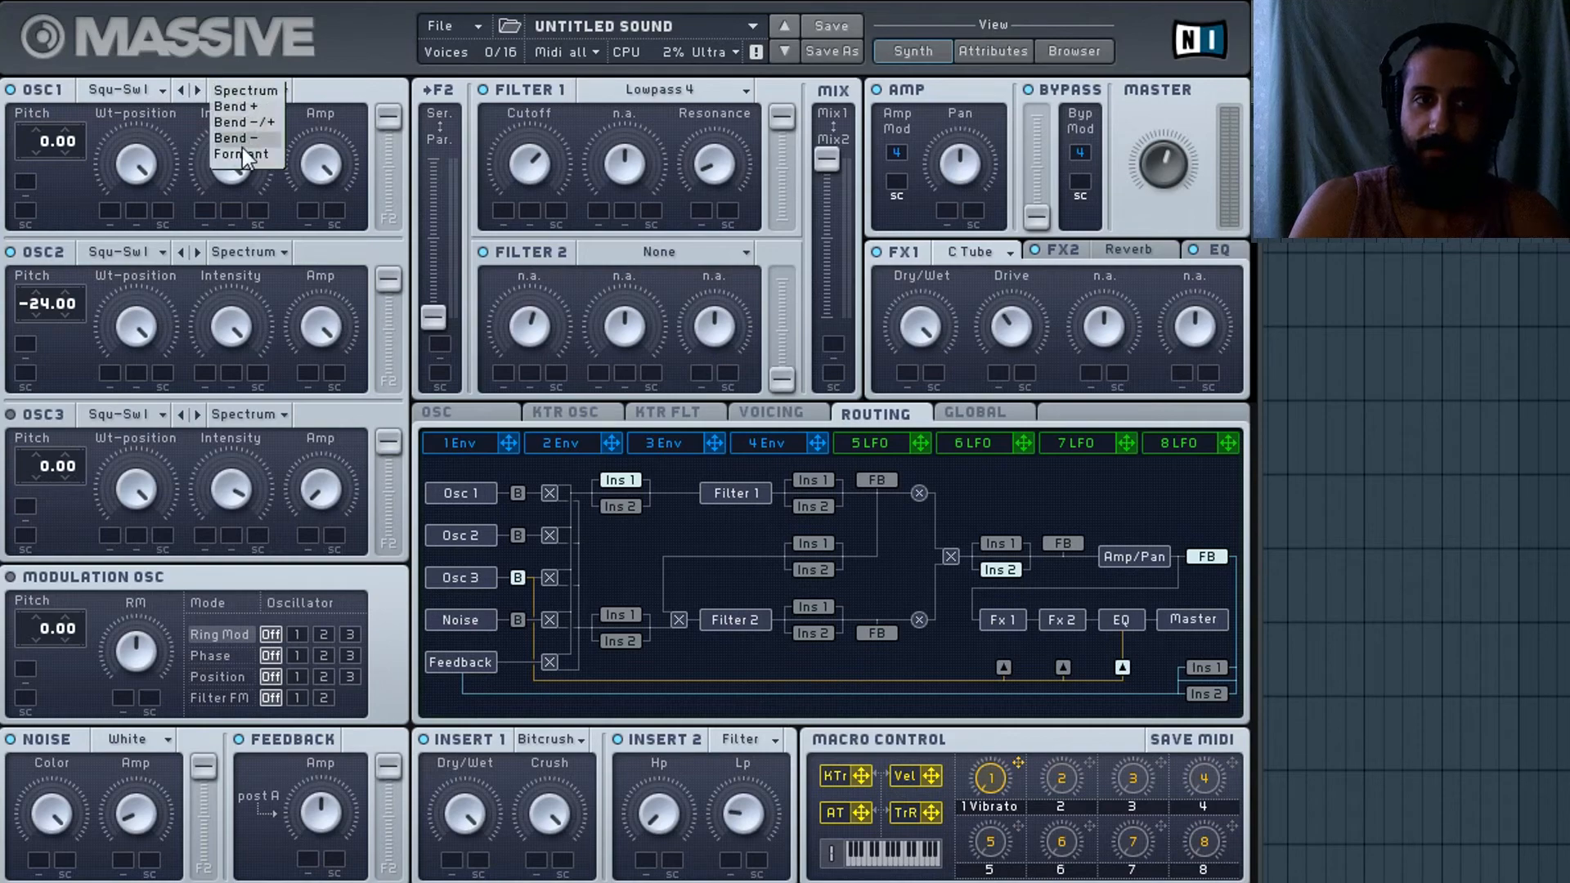
pyautogui.click(238, 89)
pyautogui.click(238, 88)
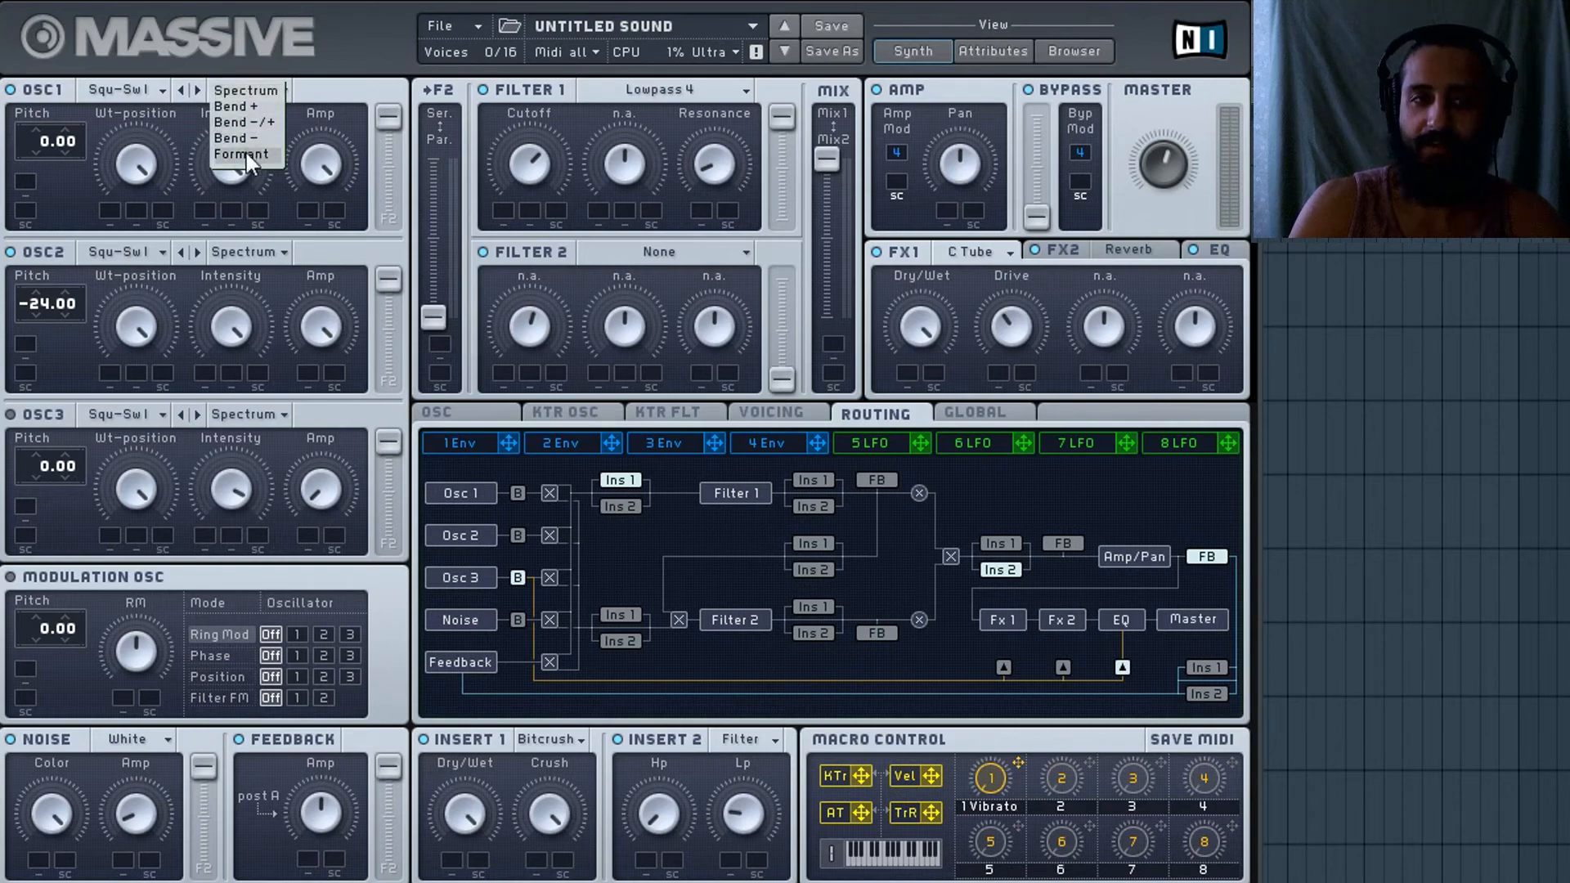
pyautogui.click(244, 91)
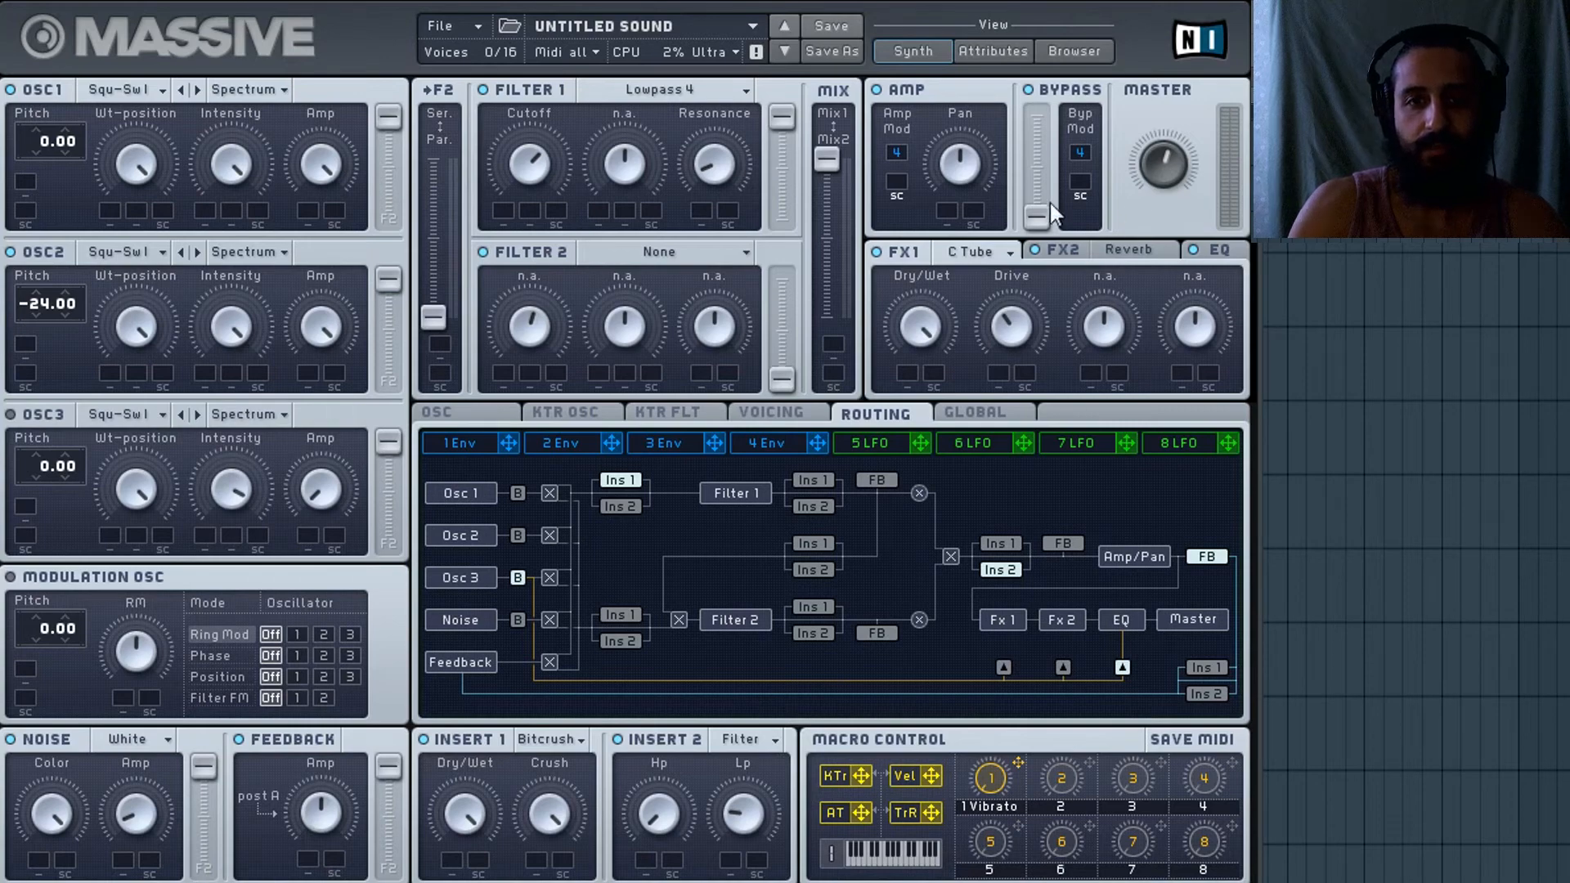
pyautogui.click(1212, 253)
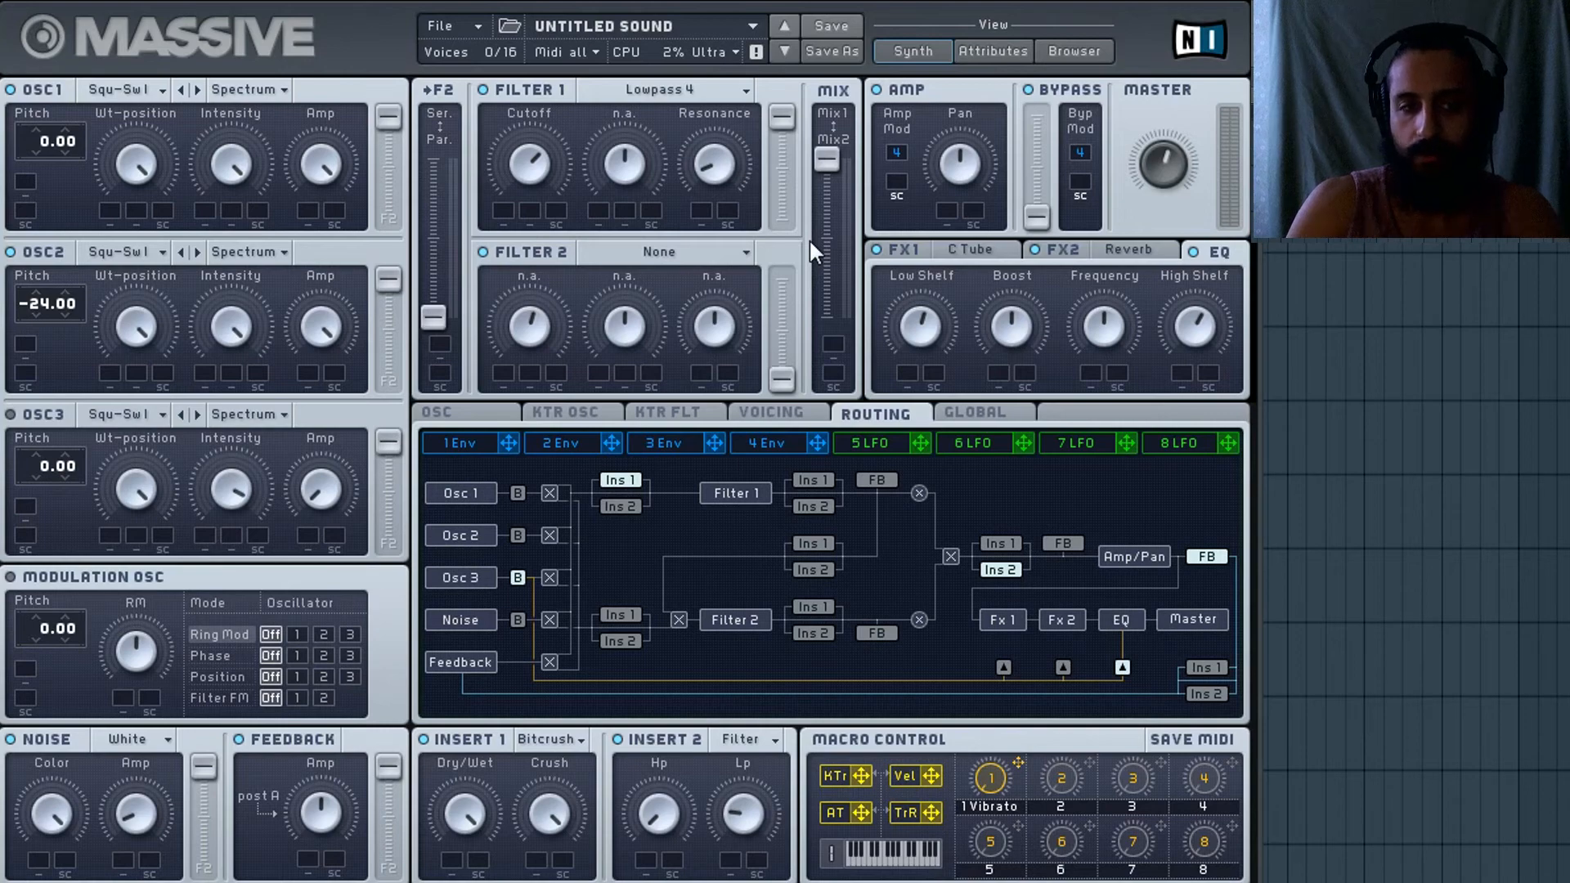
pyautogui.click(160, 414)
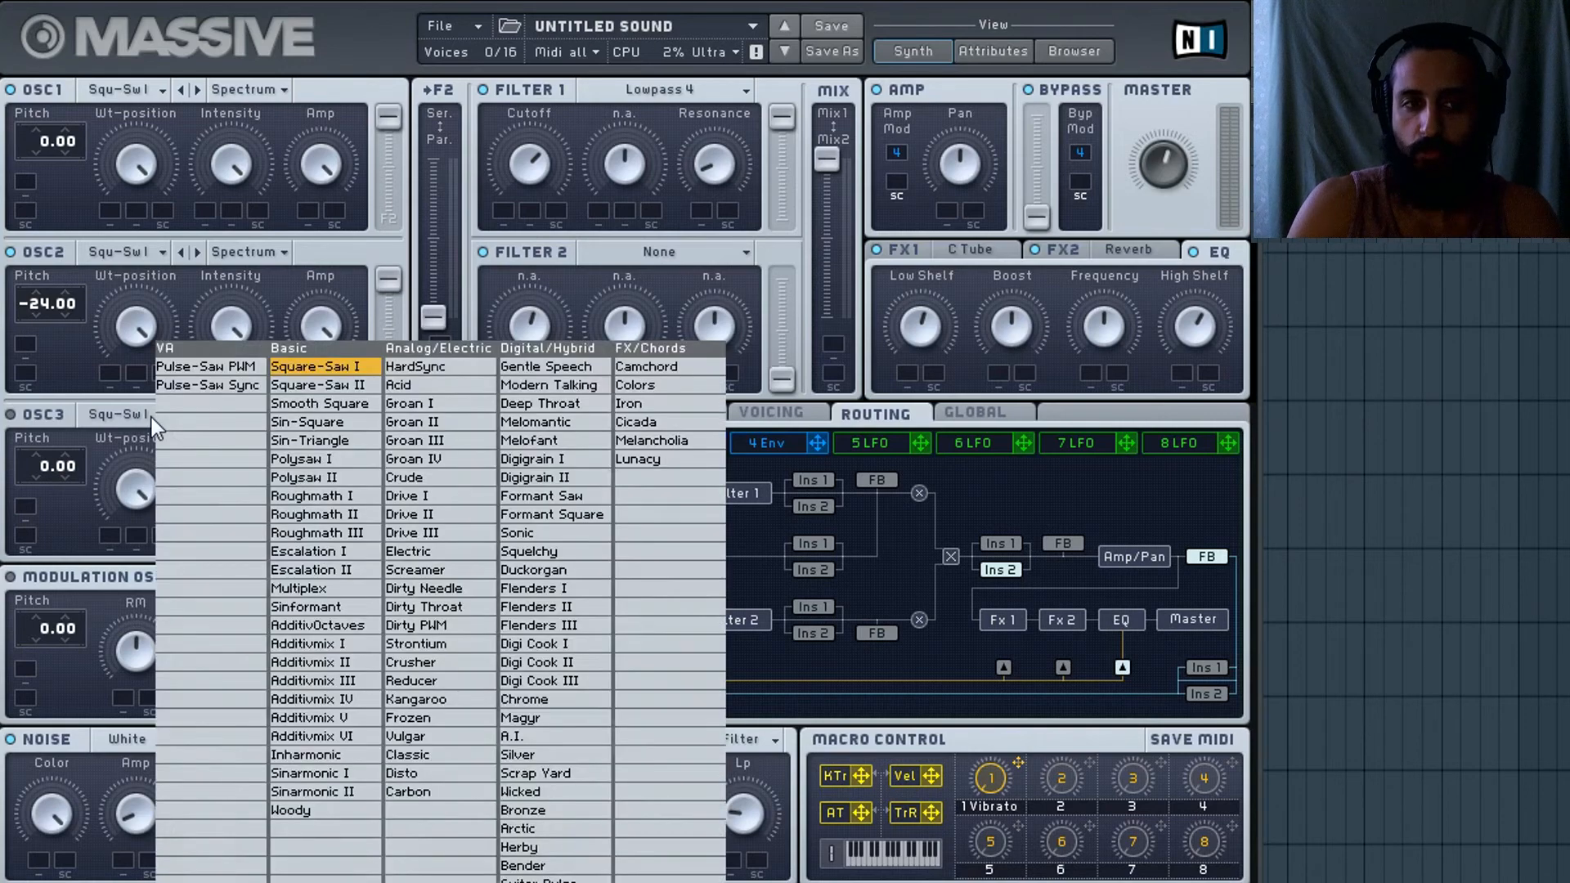
pyautogui.click(104, 415)
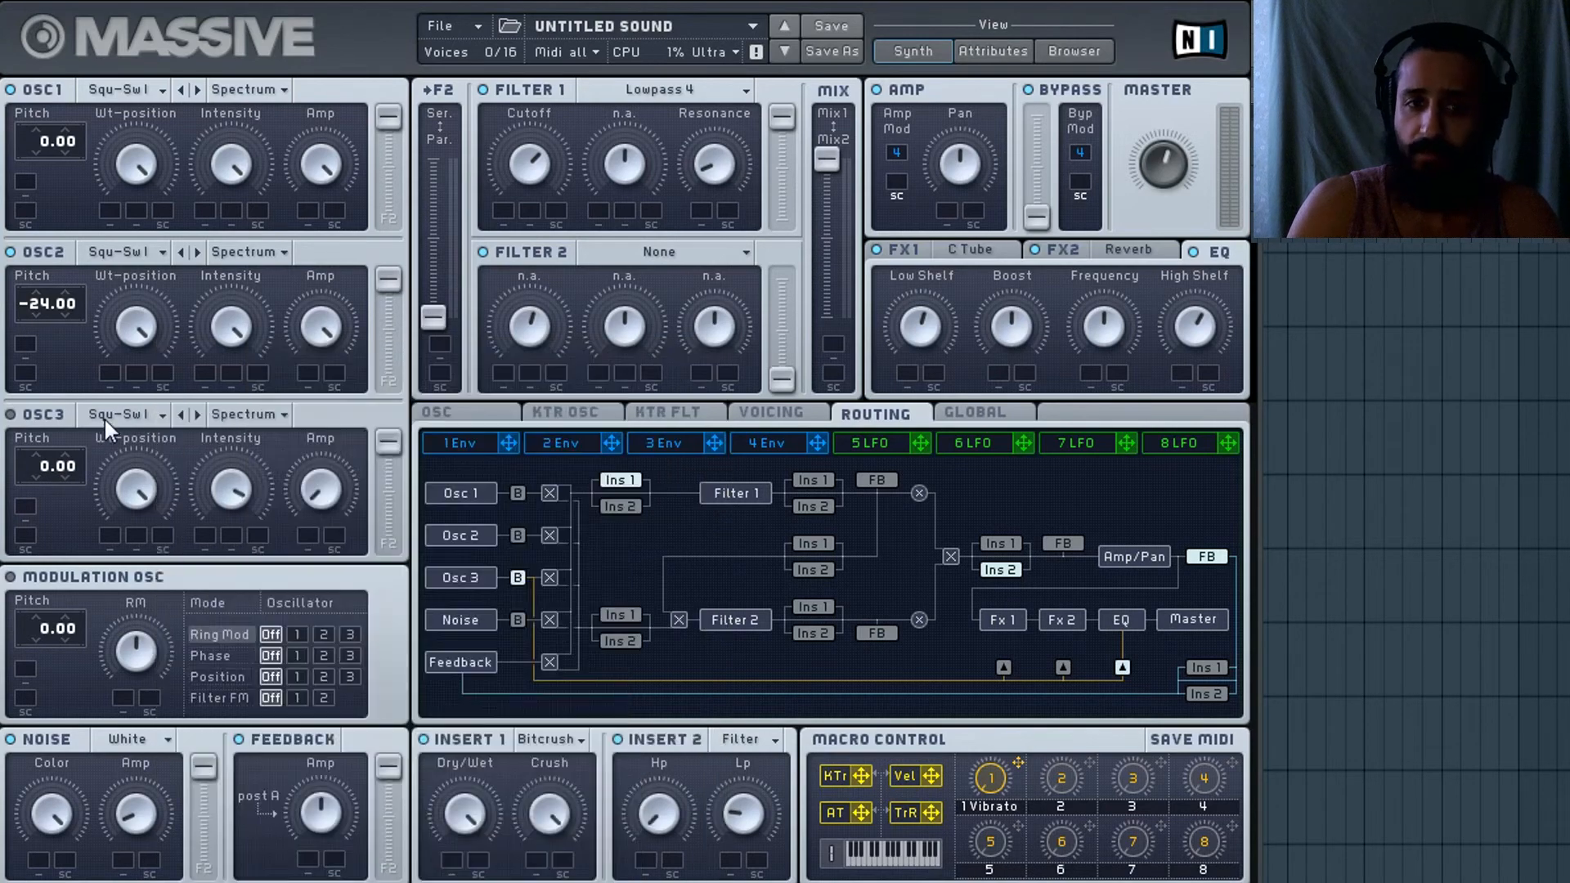
# Review the global, voicing, filter and oscillator key tracking, and oscillator settings pages.
pyautogui.click(984, 415)
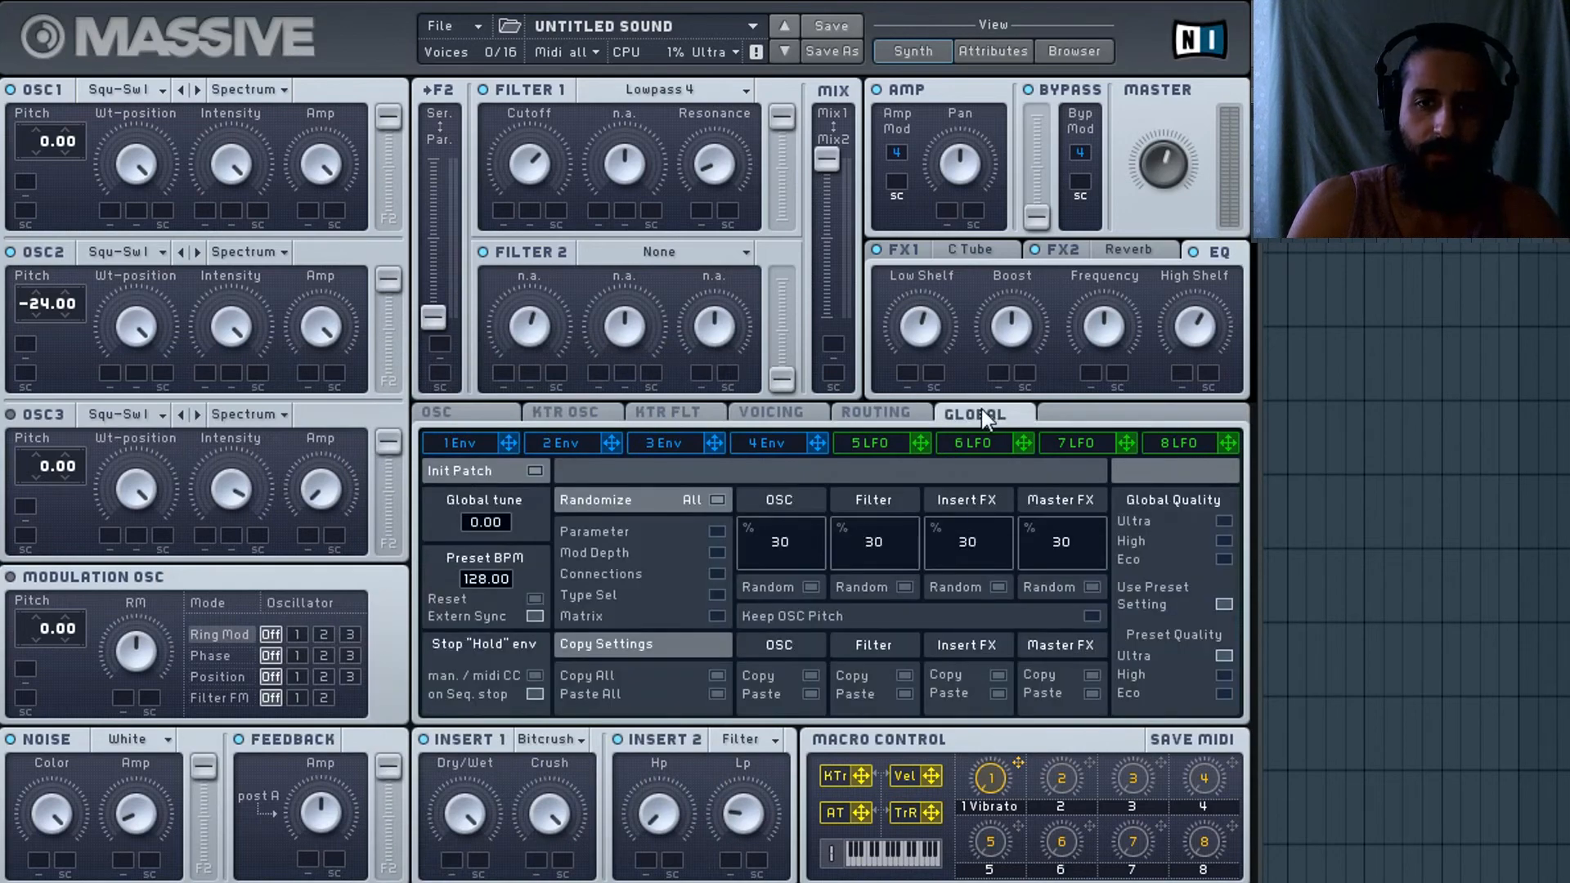
pyautogui.click(765, 416)
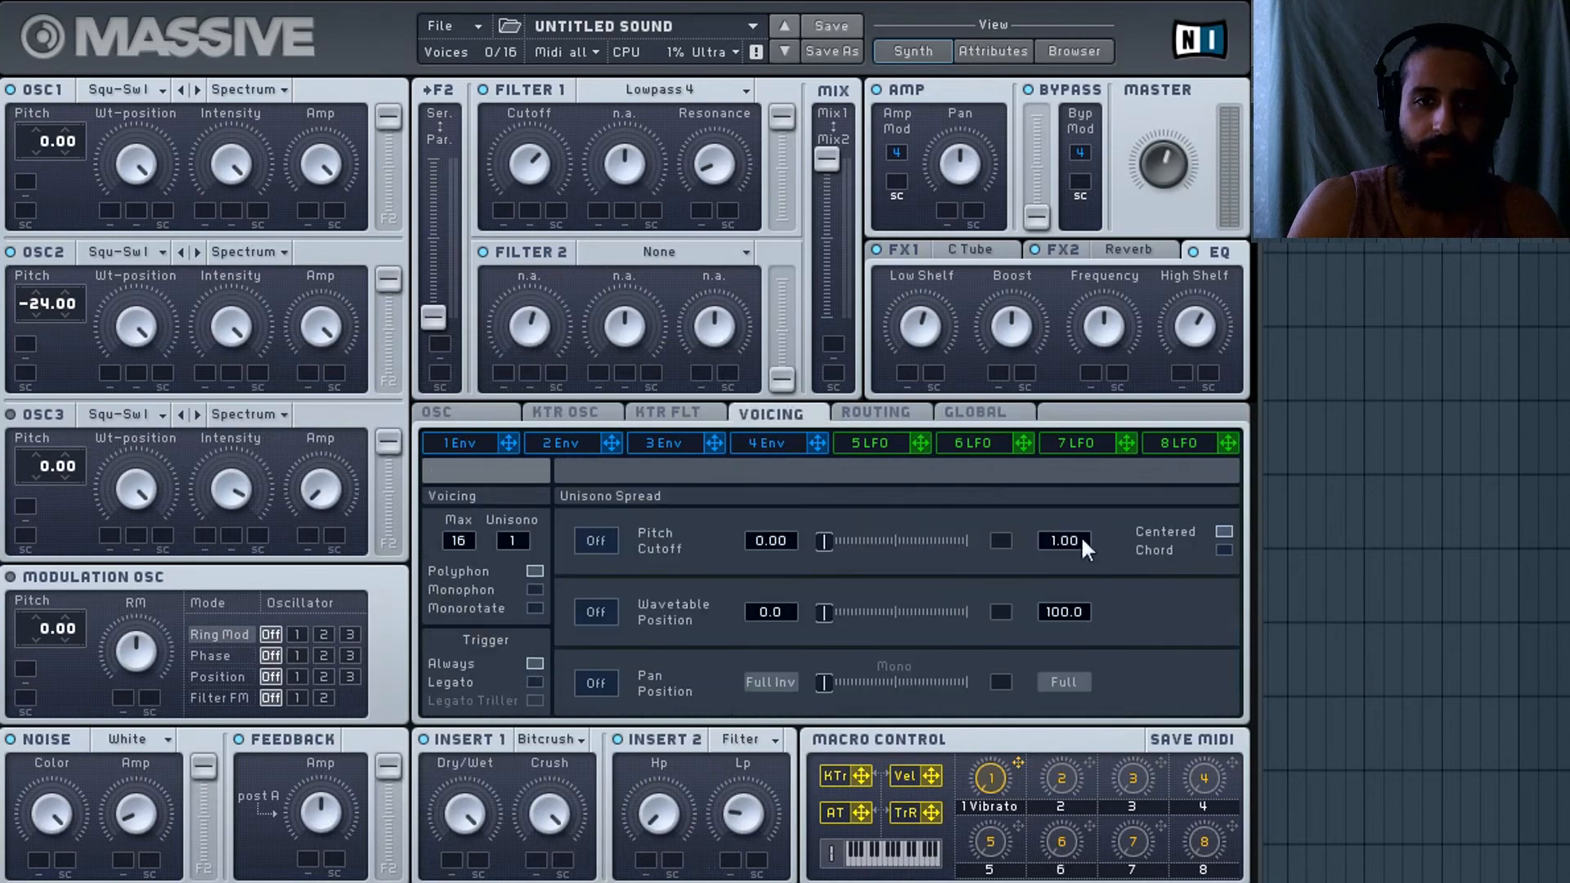
pyautogui.click(679, 412)
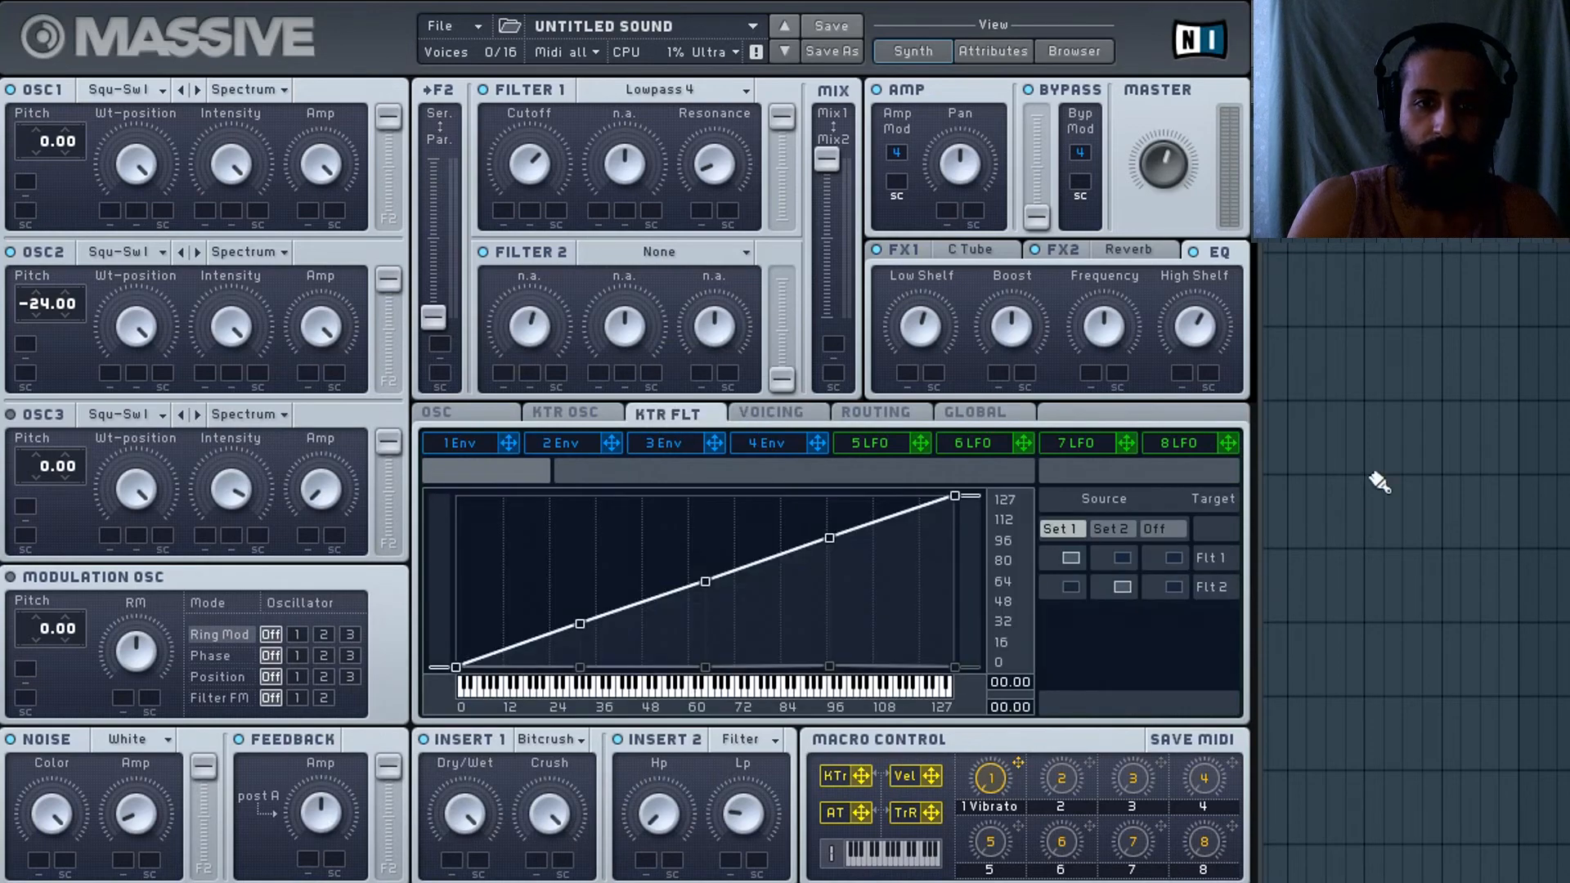
pyautogui.click(571, 412)
pyautogui.click(454, 409)
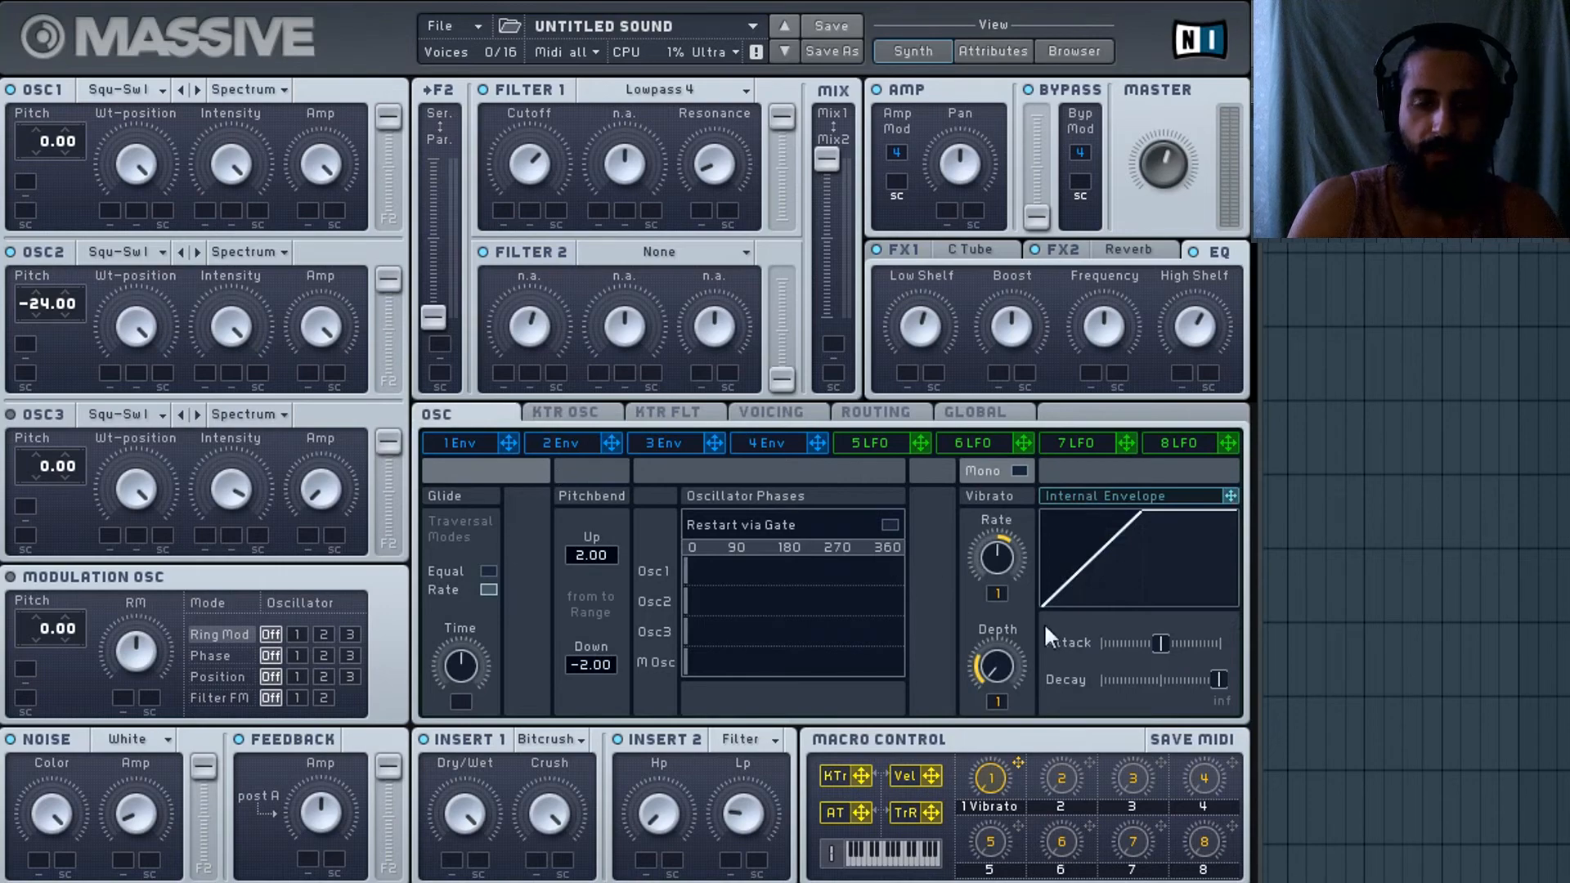
pyautogui.click(977, 411)
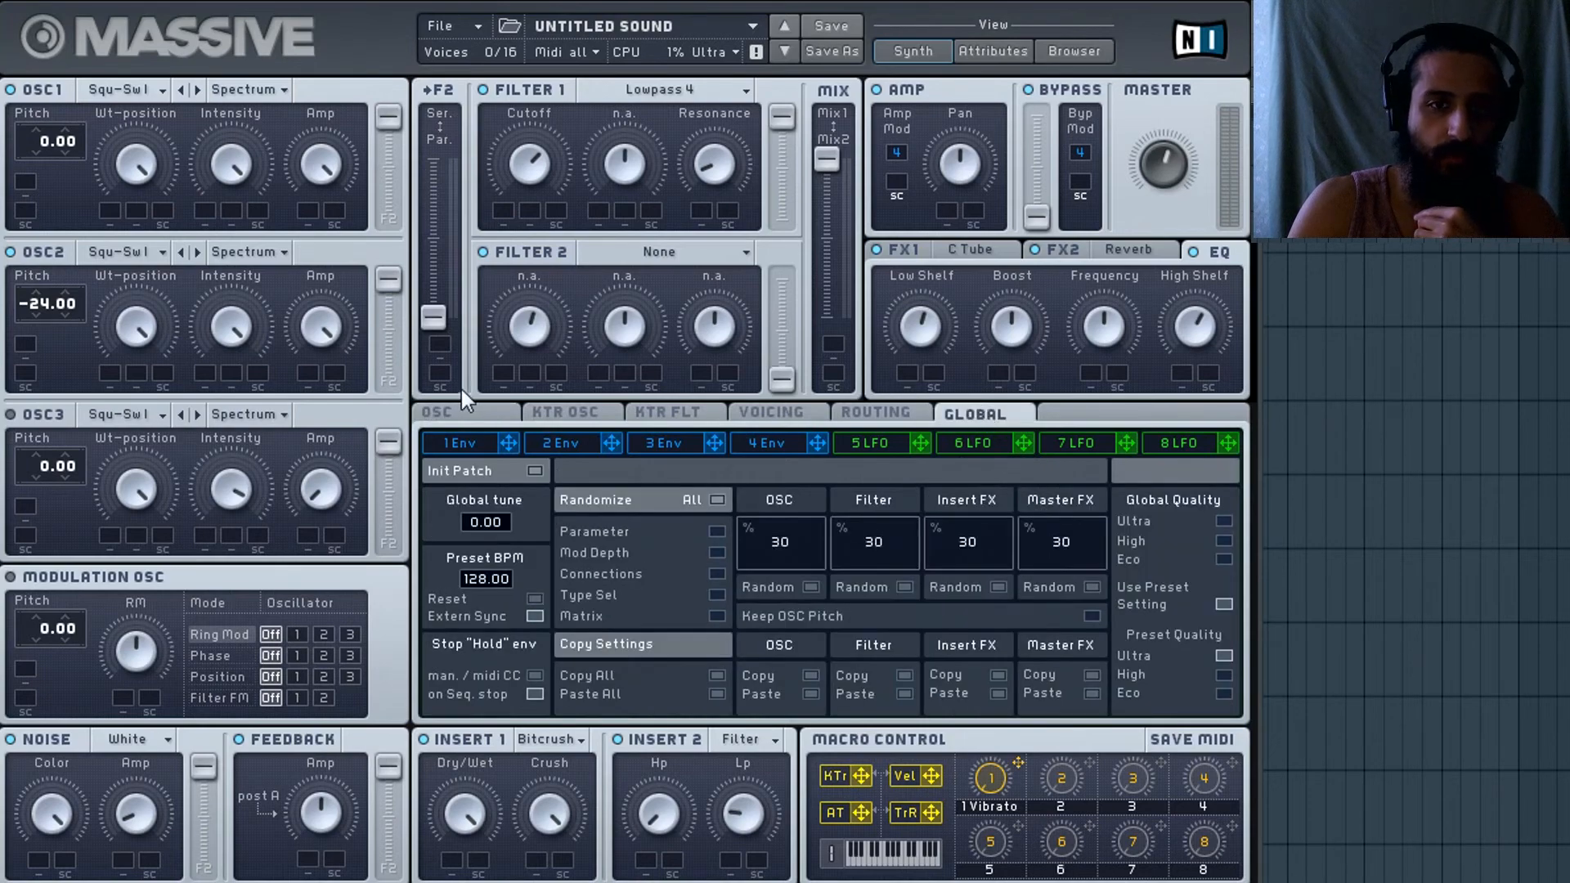
# Set the oscillator pitchbend to 24.00 up and -24.00 down, and match it with a host pitch range of 24.
pyautogui.click(488, 415)
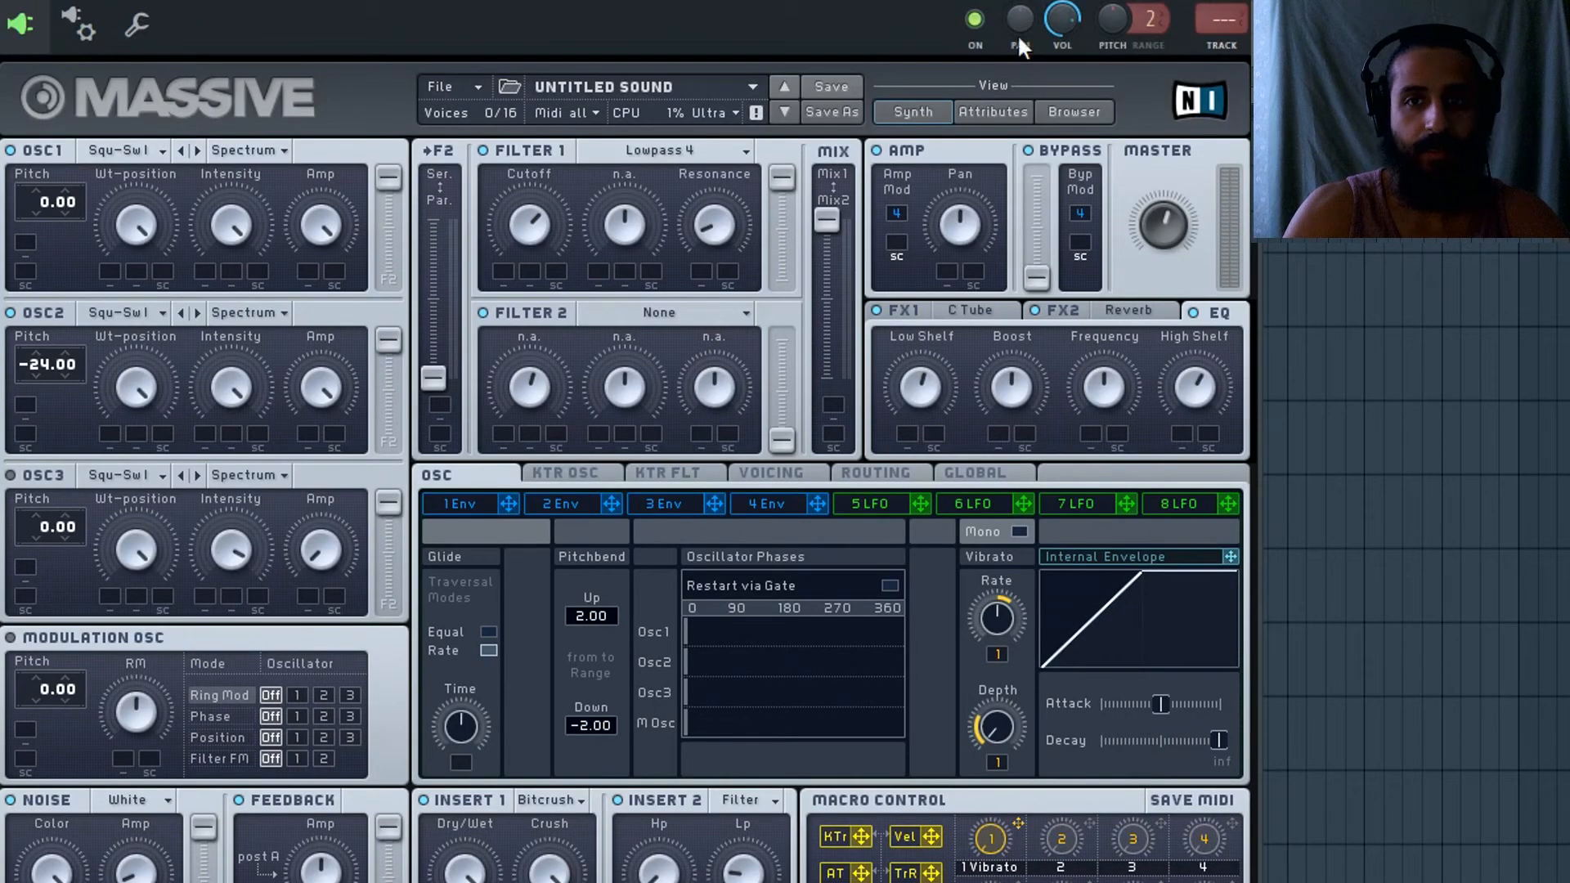
pyautogui.moveTo(1149, 18); pyautogui.dragTo(1161, 82)
pyautogui.moveTo(1149, 20); pyautogui.dragTo(1096, 72)
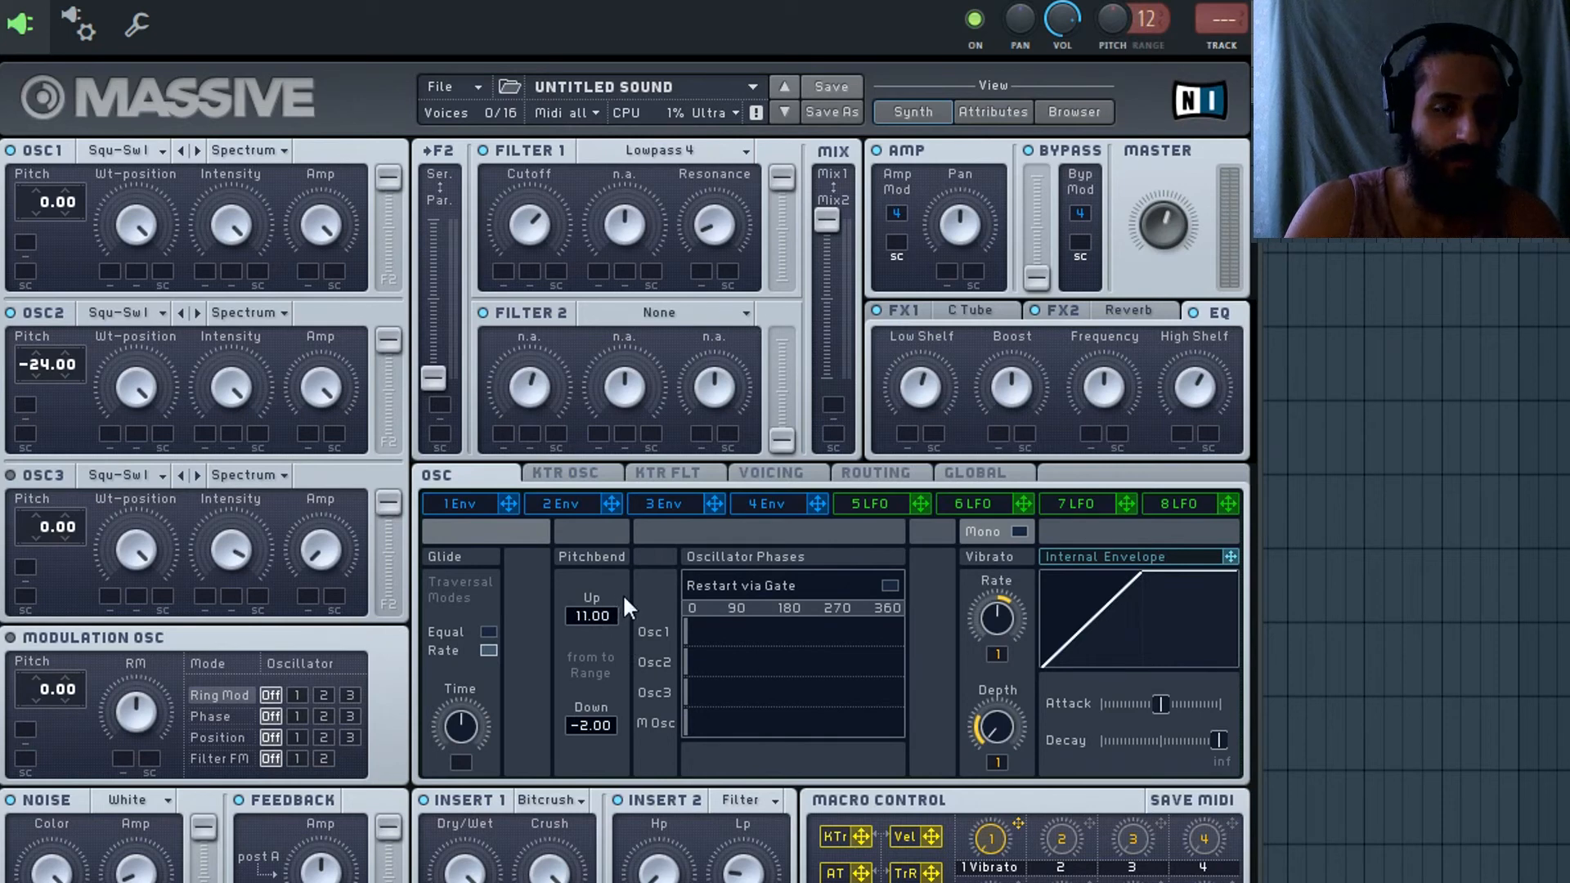
pyautogui.moveTo(624, 595); pyautogui.dragTo(617, 617)
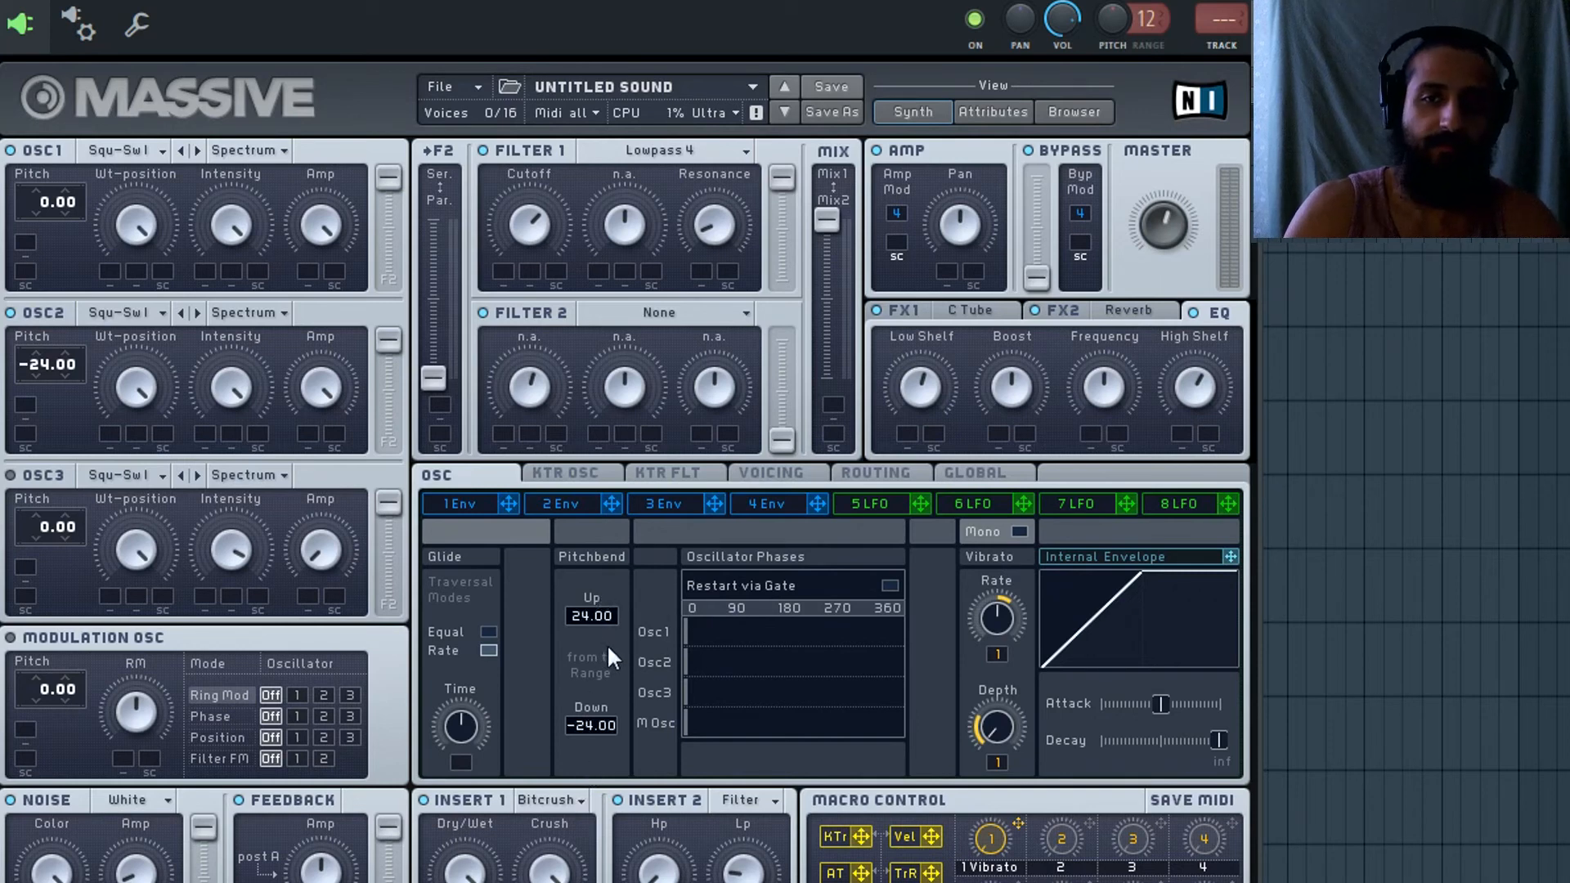
pyautogui.moveTo(1152, 20); pyautogui.dragTo(1152, 1)
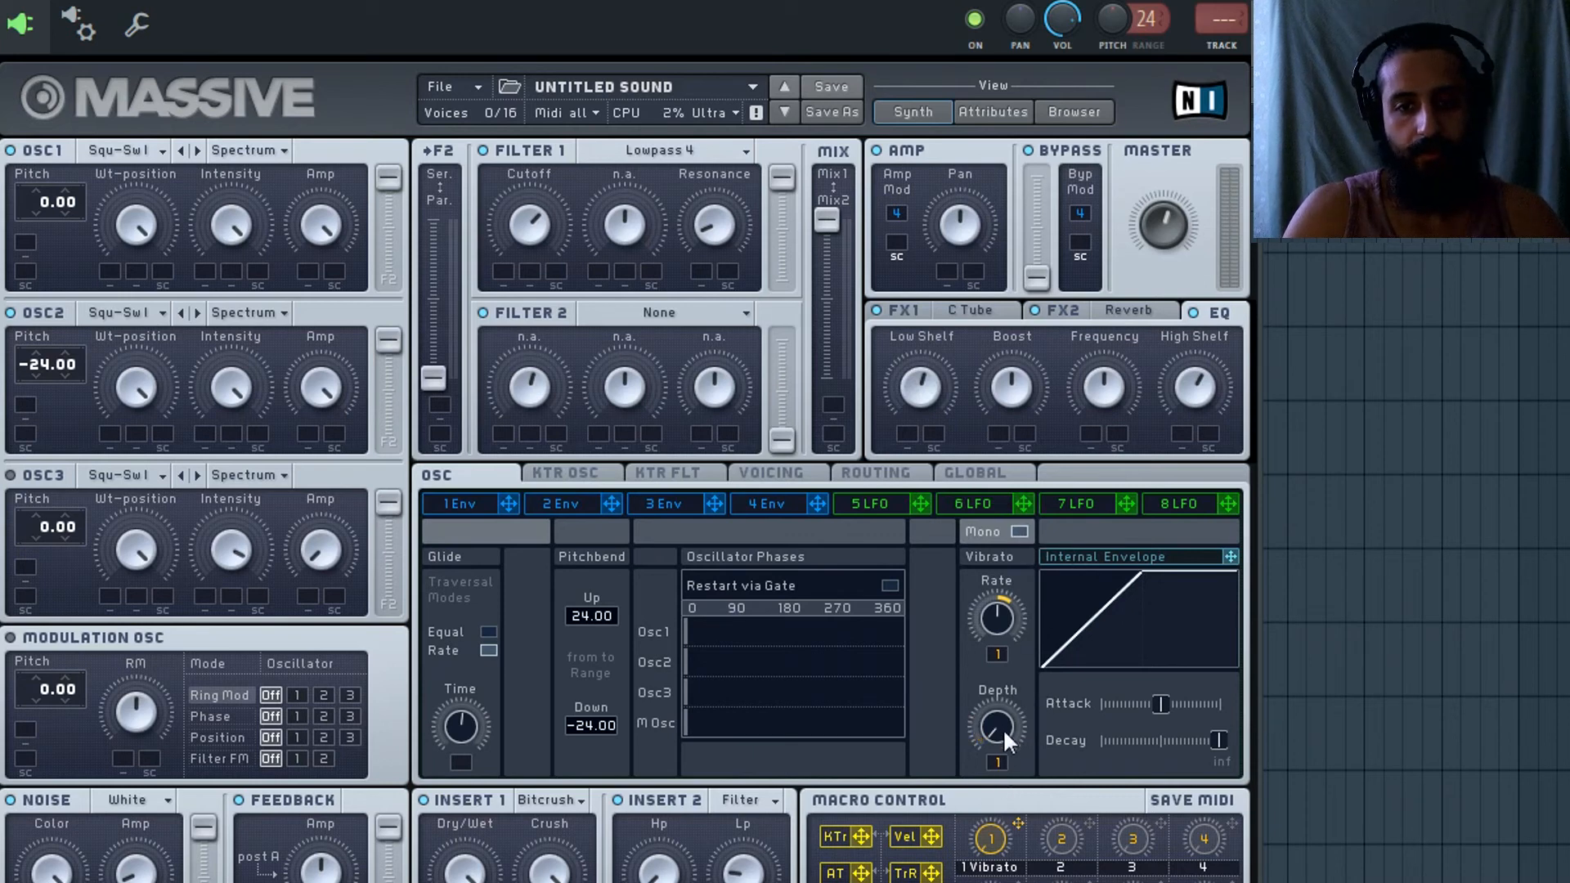
# Remove the Macro 1 modulation from the vibrato rate and raise the rate.
pyautogui.rightClick(998, 647)
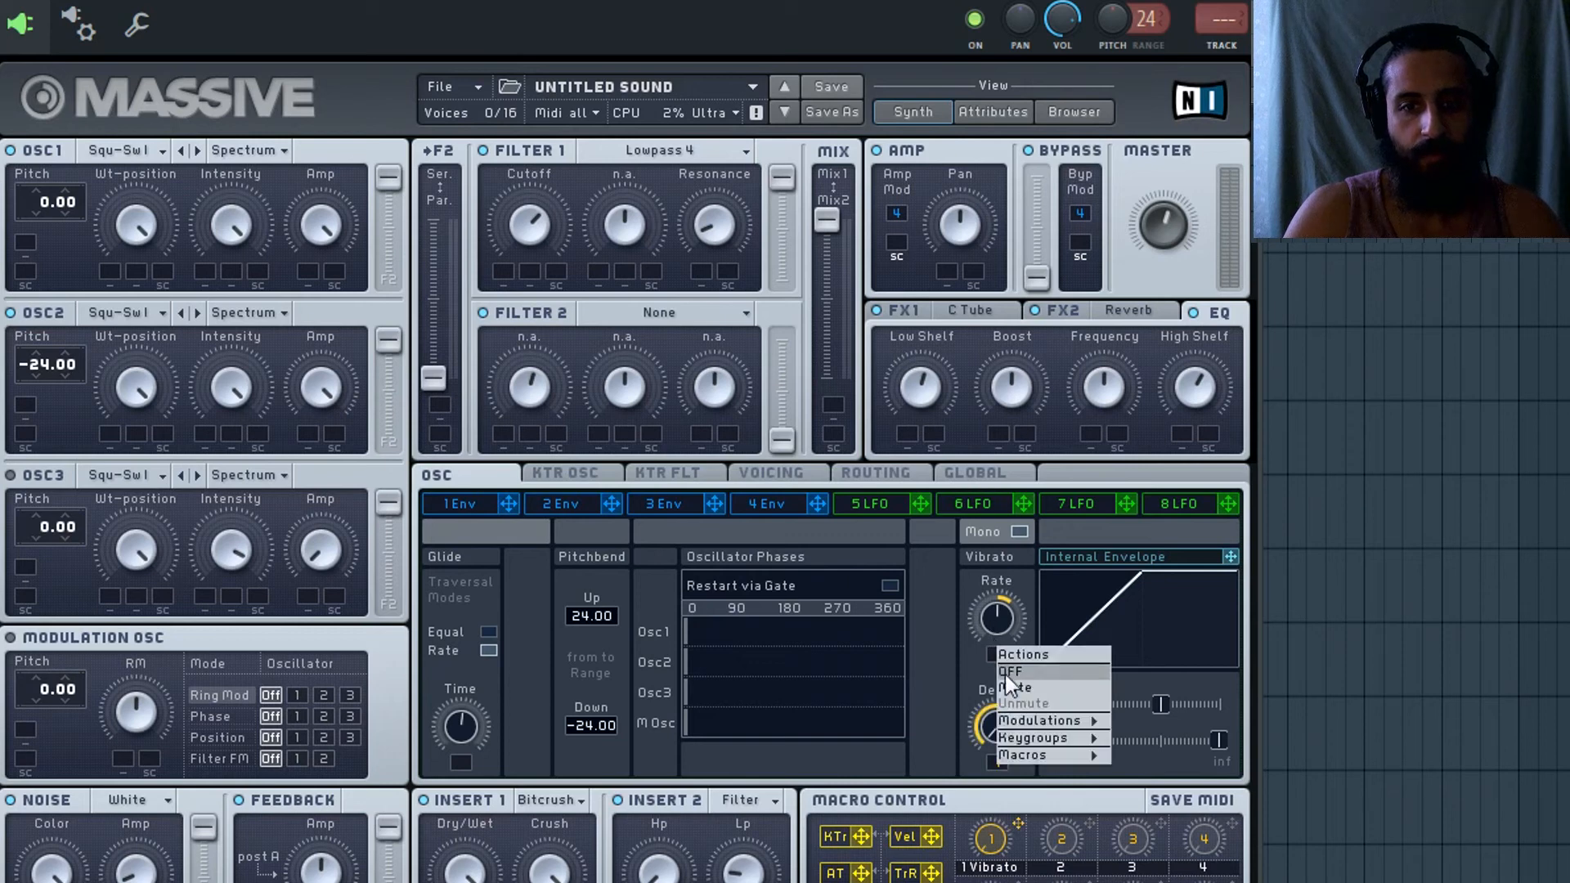
pyautogui.click(1005, 675)
pyautogui.moveTo(997, 622); pyautogui.dragTo(1005, 588)
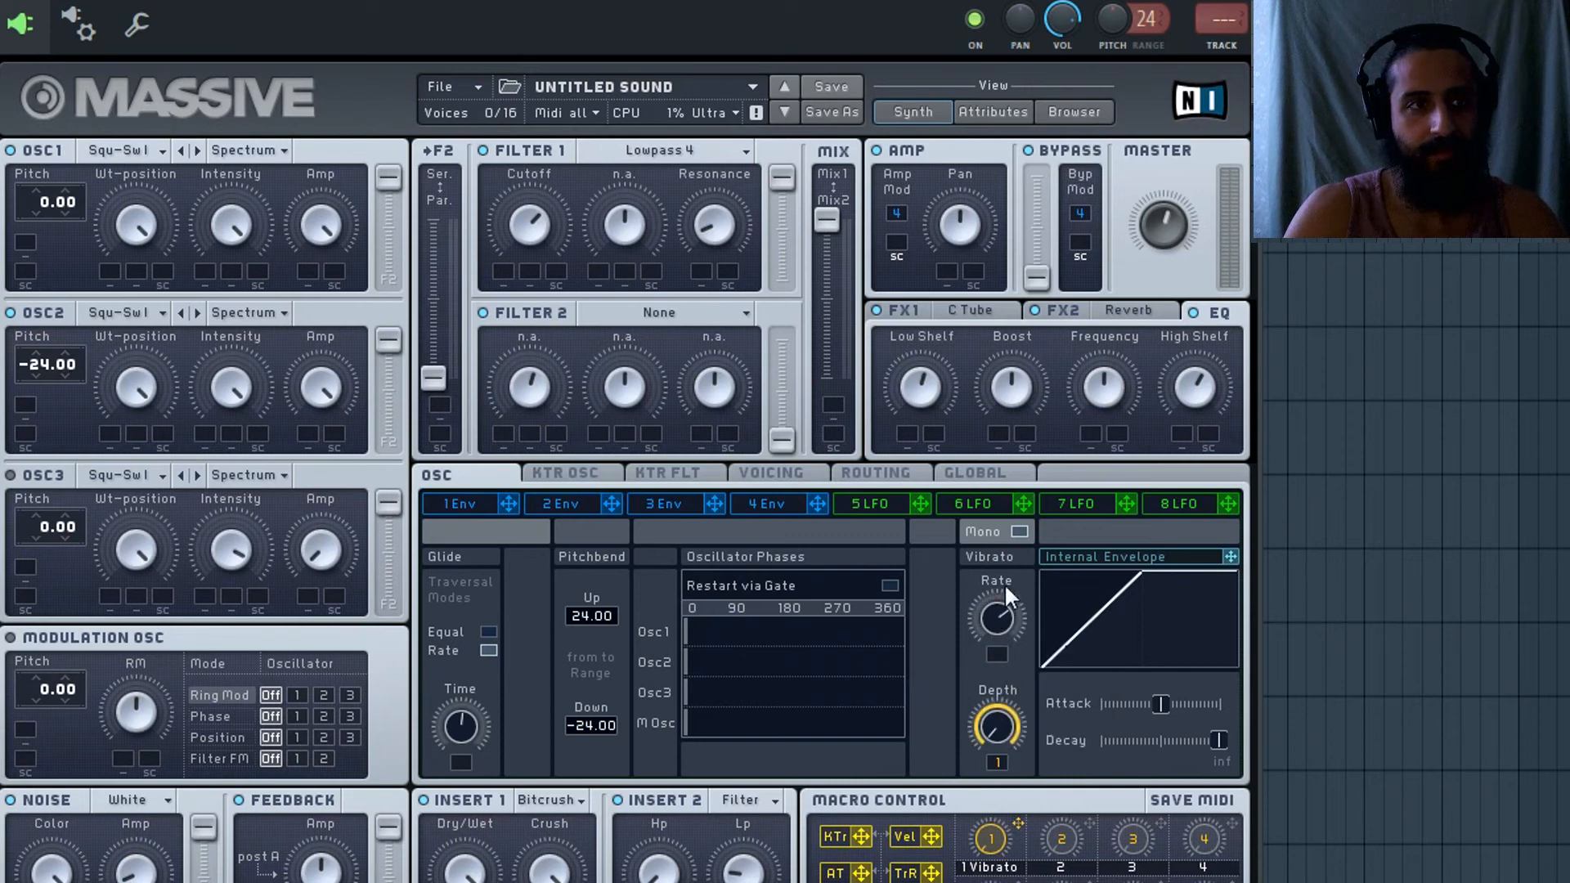
# Raise Envelope 4's decay level to maximum and open Filter 1's cutoff fully.
pyautogui.click(803, 504)
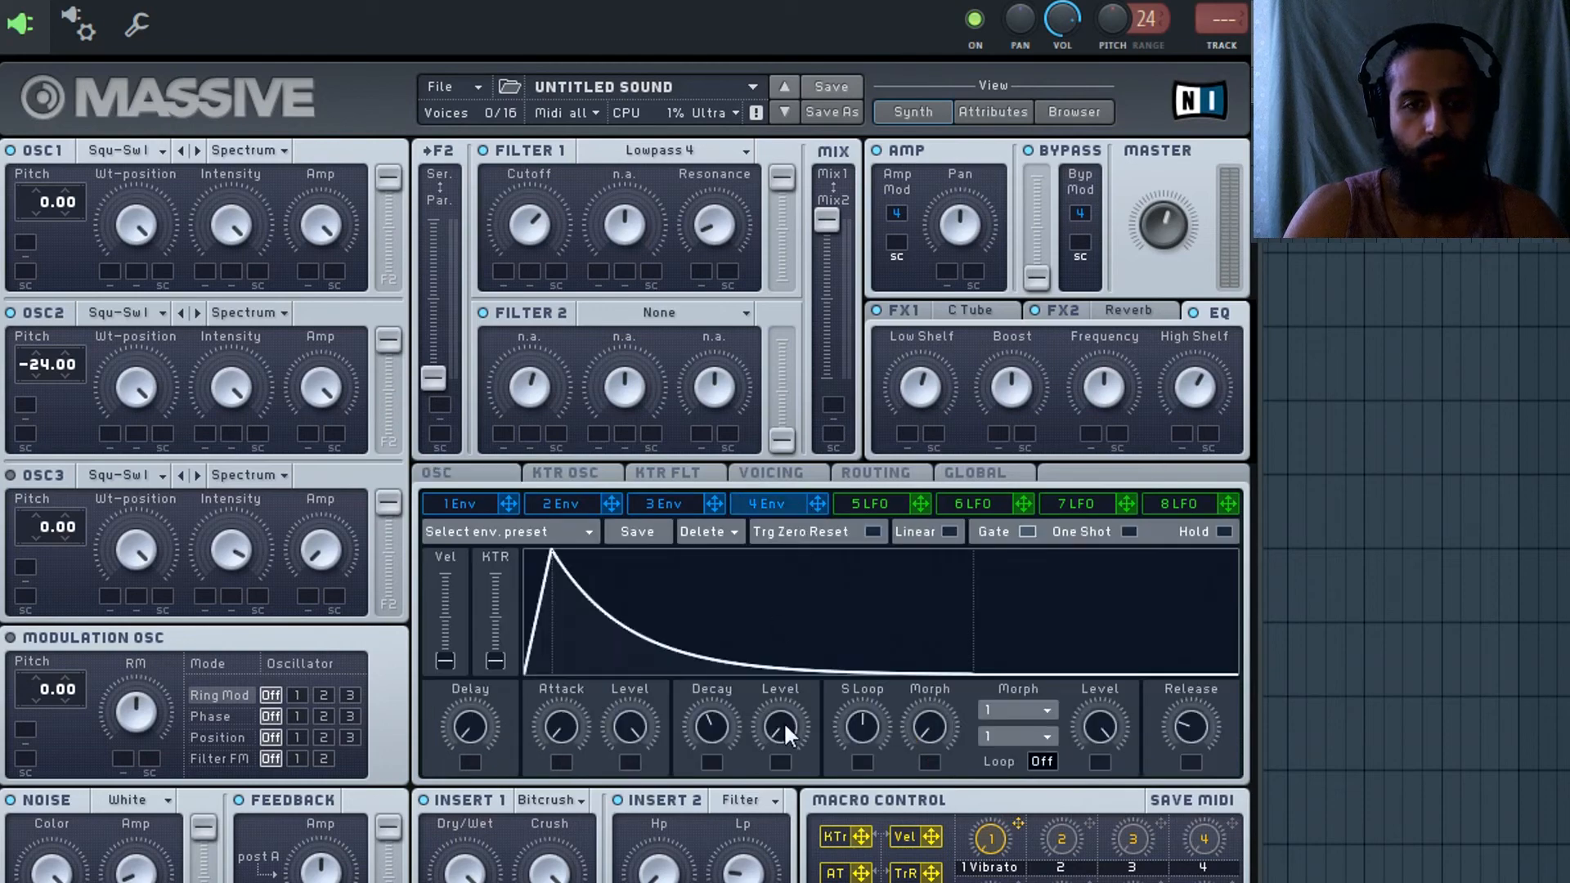
pyautogui.moveTo(784, 722); pyautogui.dragTo(791, 667)
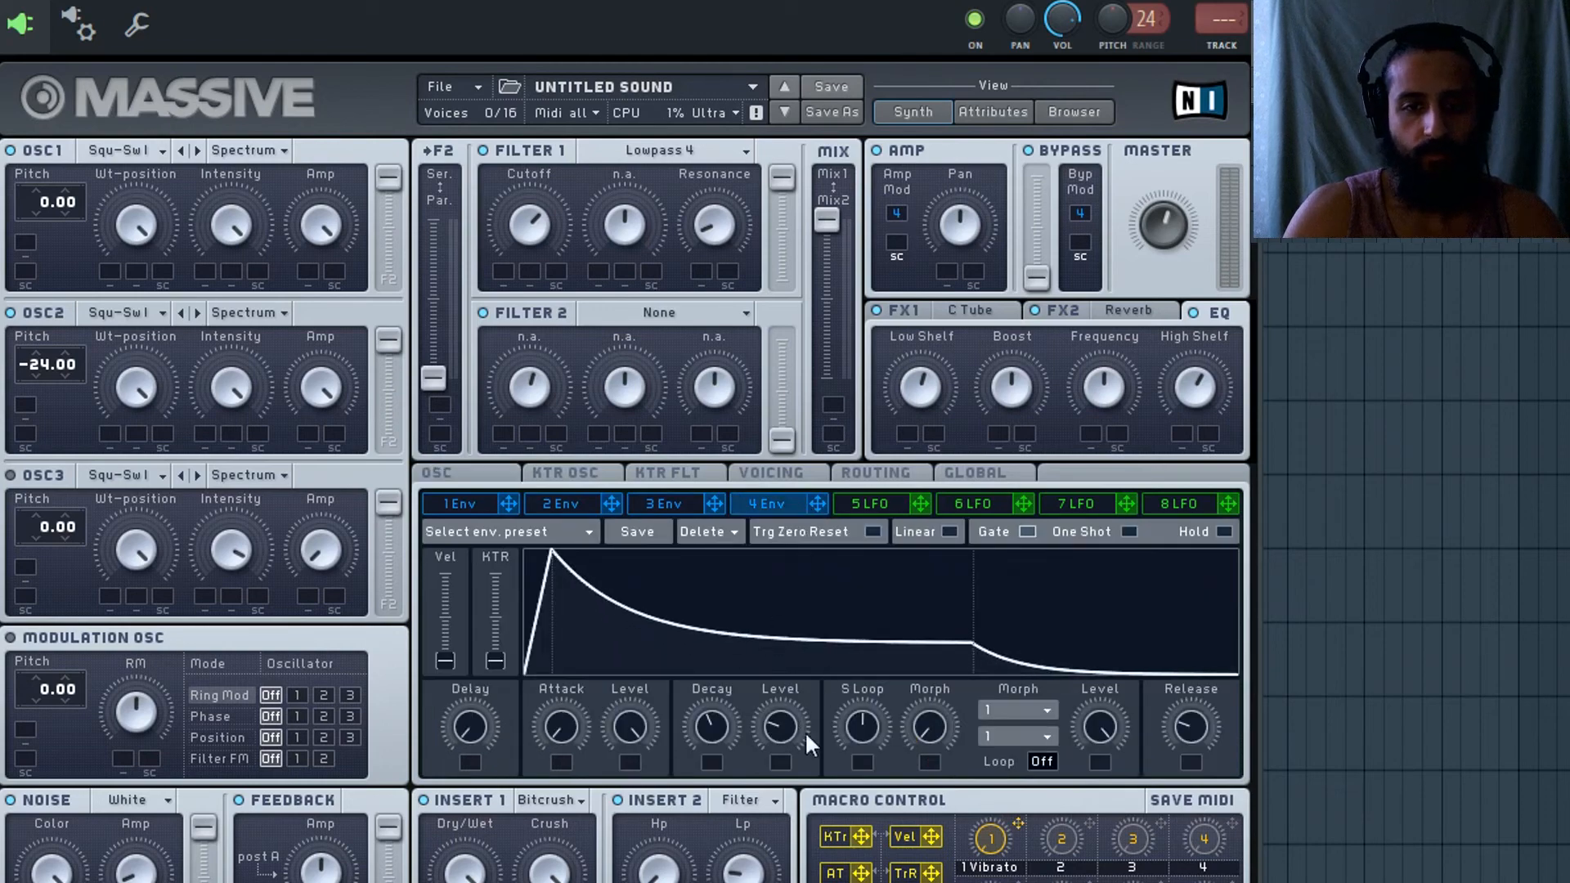
pyautogui.moveTo(805, 732); pyautogui.dragTo(748, 528)
pyautogui.moveTo(530, 239); pyautogui.dragTo(650, 196)
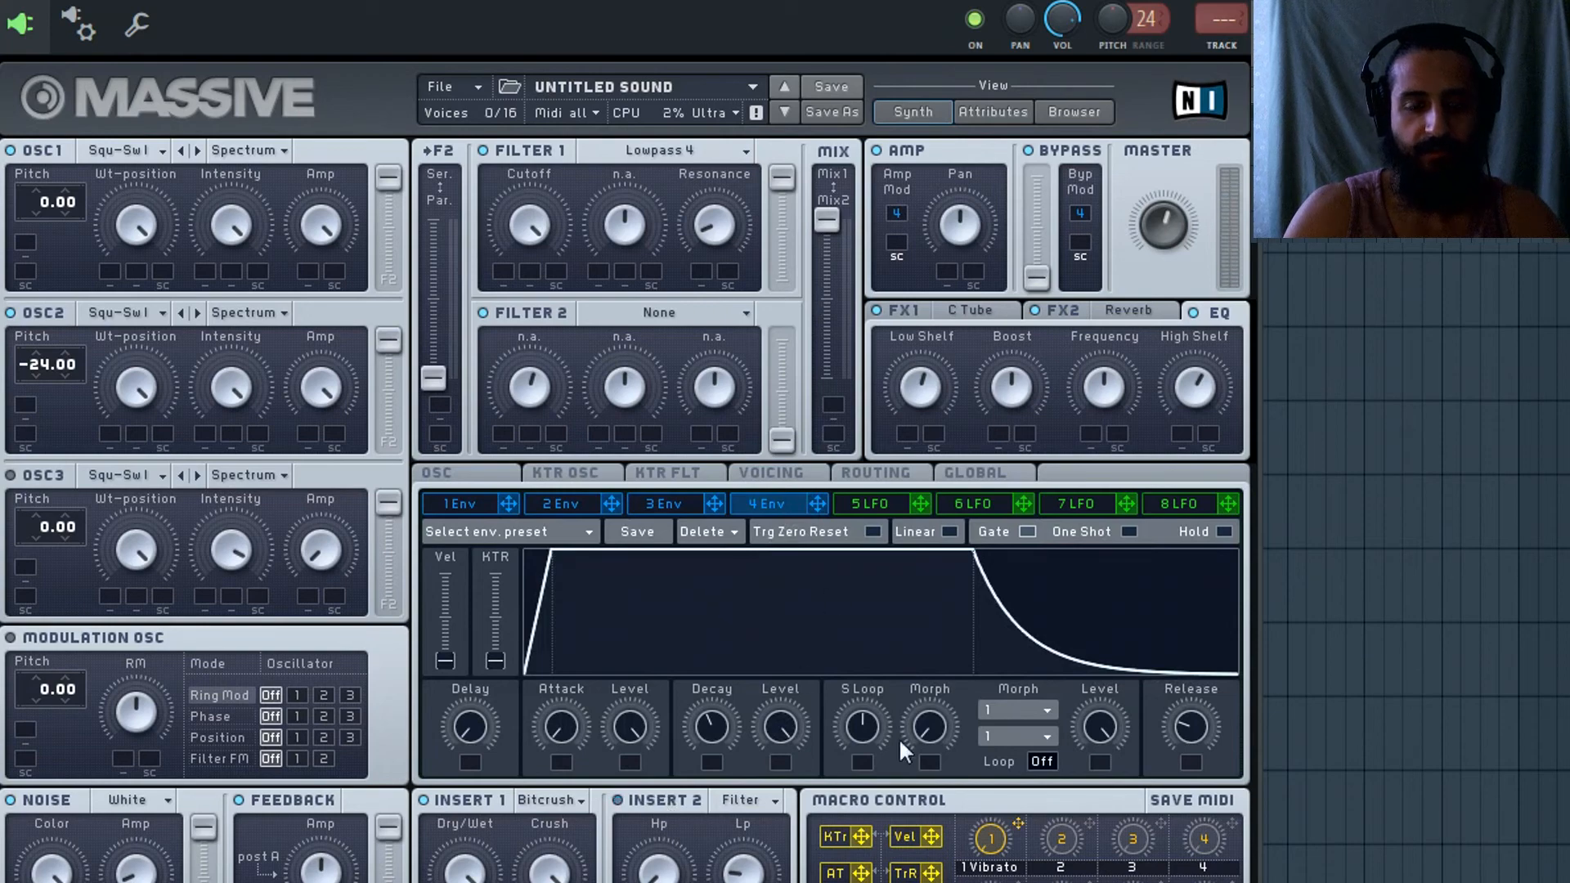
# Try a higher base vibrato depth, and return it to minimum with Macro 1 modulating the full range.
pyautogui.click(500, 471)
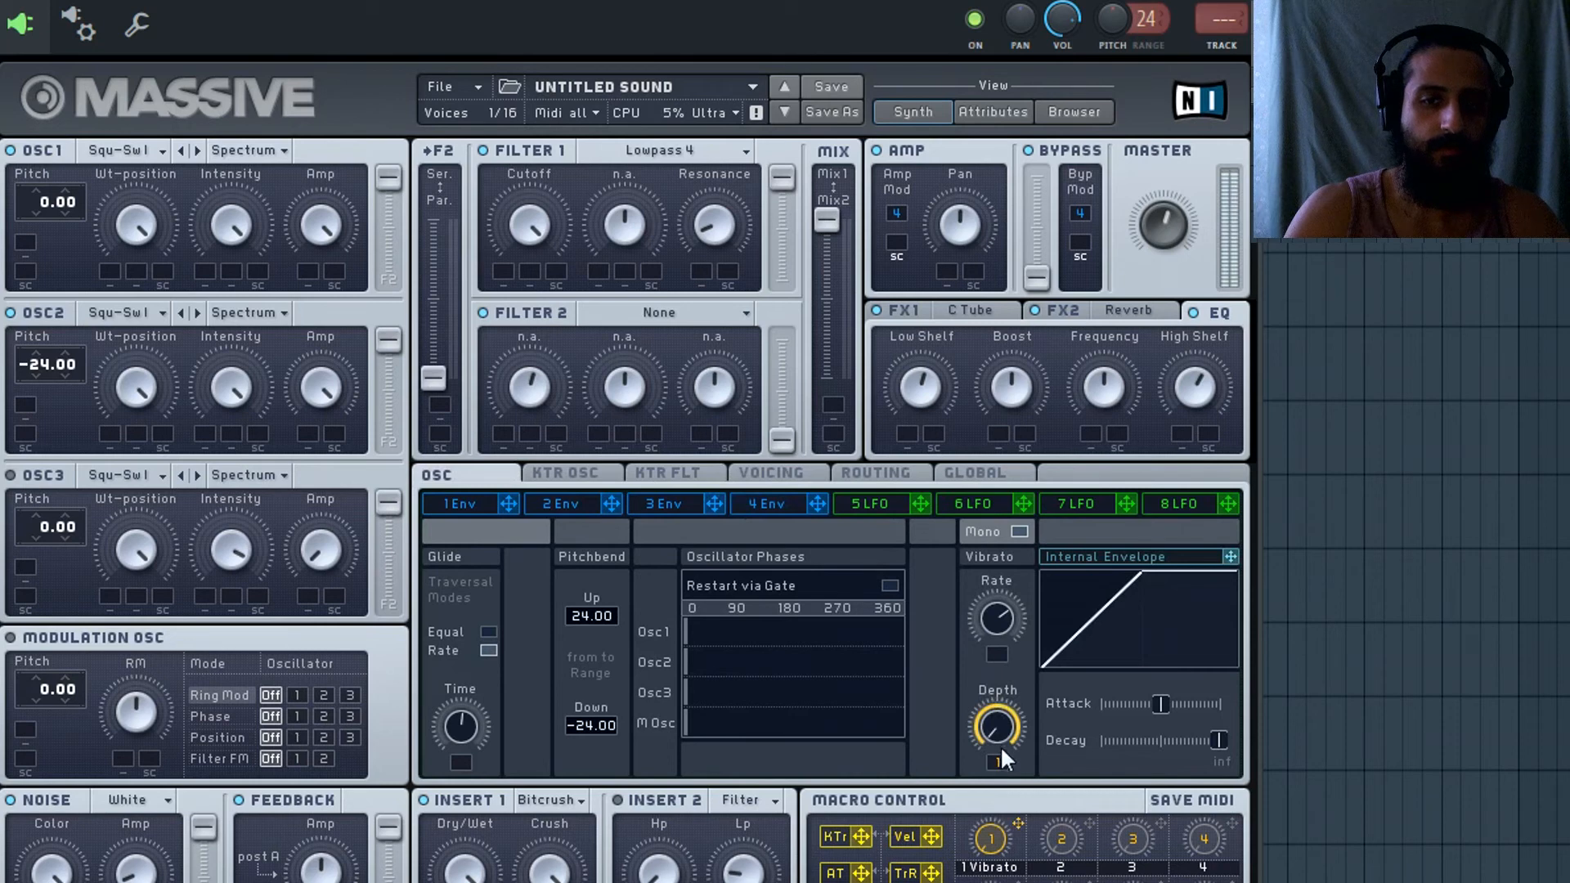
pyautogui.moveTo(1004, 731); pyautogui.dragTo(1026, 566)
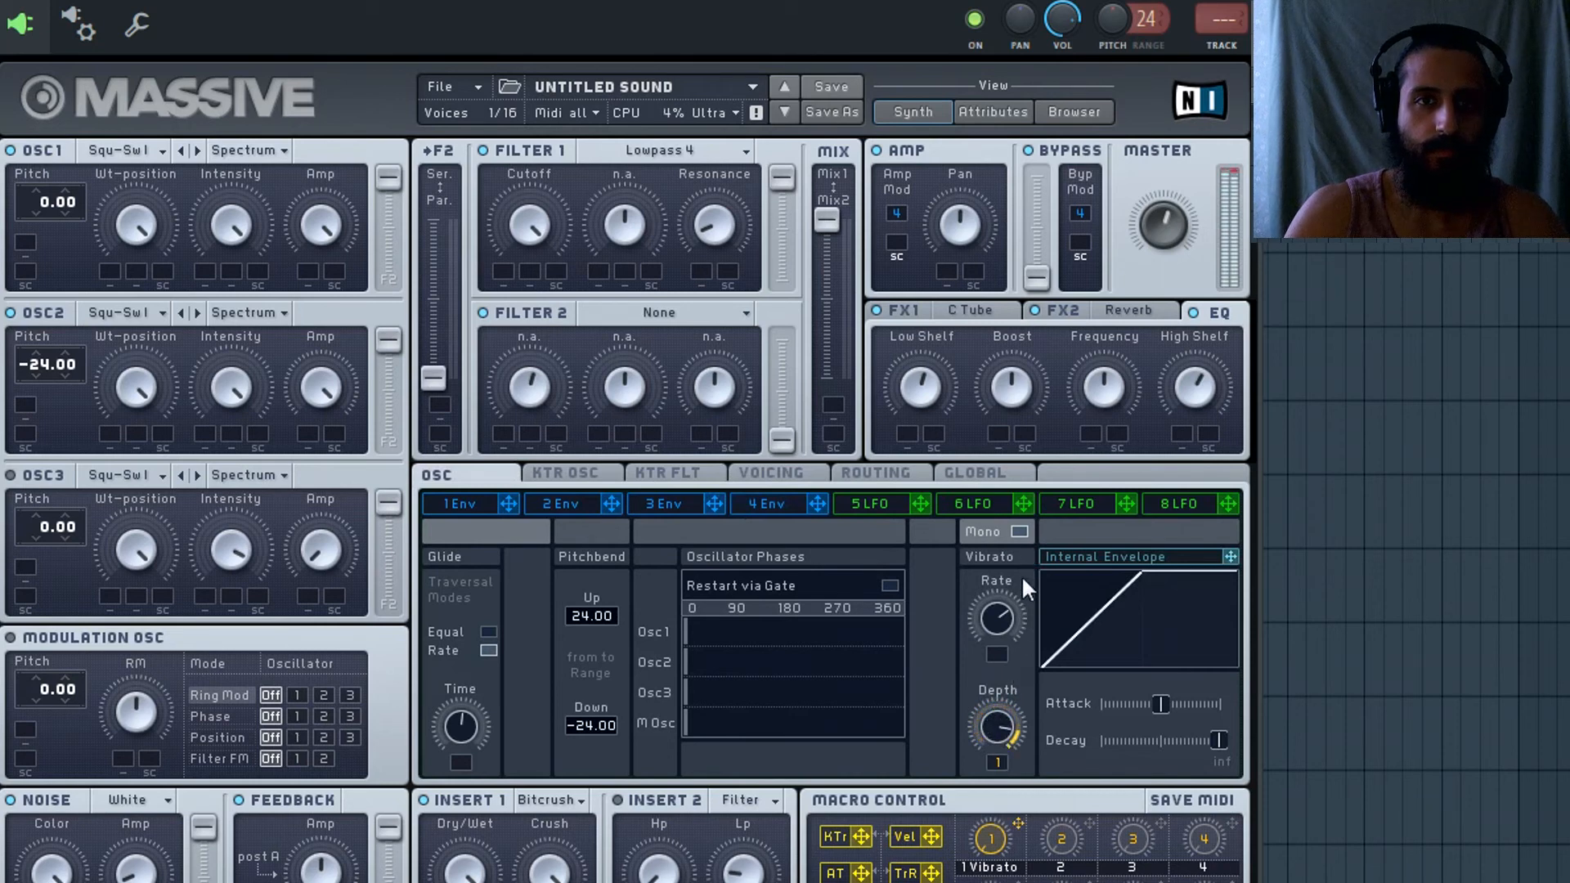
pyautogui.moveTo(1009, 789); pyautogui.dragTo(1013, 882)
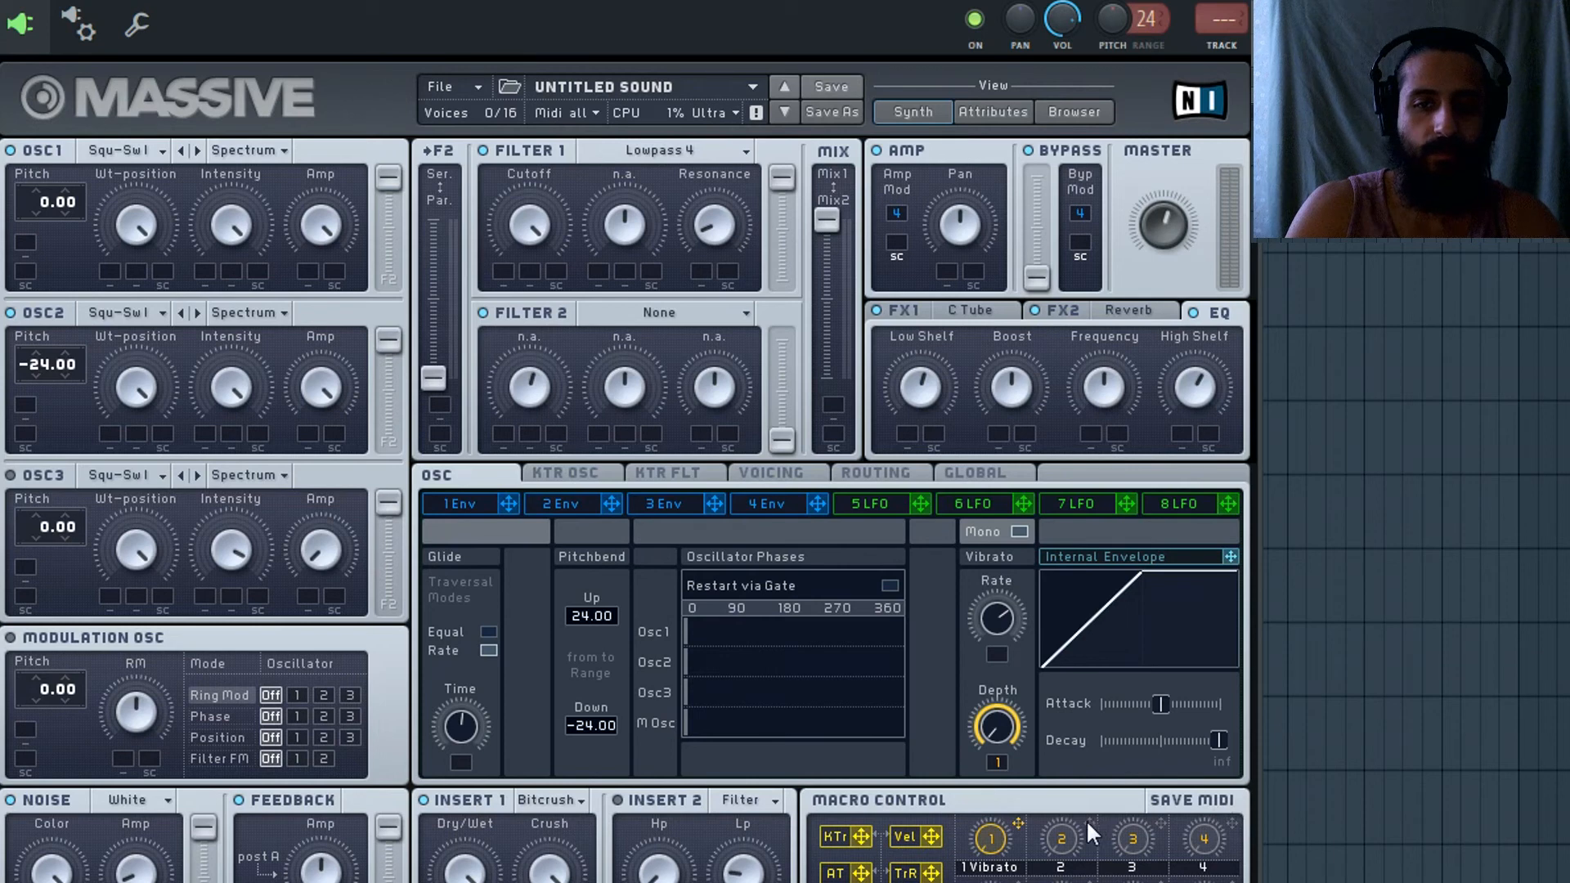
# Control Filter 1's cutoff and the full range of OSC1's Wt-position with Macro 2, and bring up Envelope 4.
pyautogui.moveTo(567, 297); pyautogui.dragTo(508, 341)
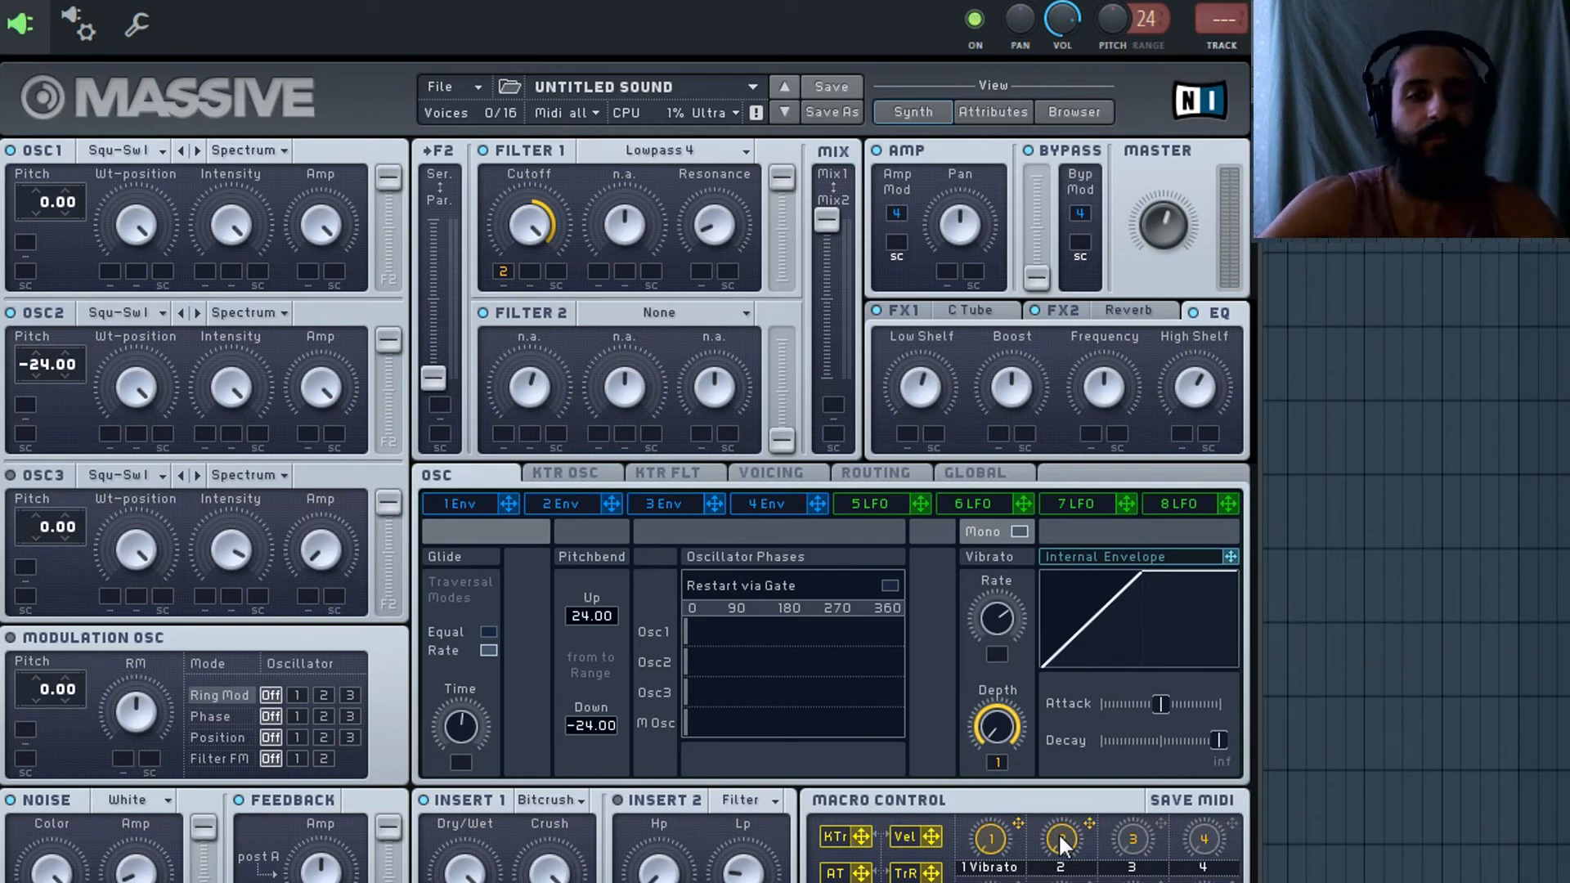
pyautogui.moveTo(1065, 804); pyautogui.dragTo(110, 272)
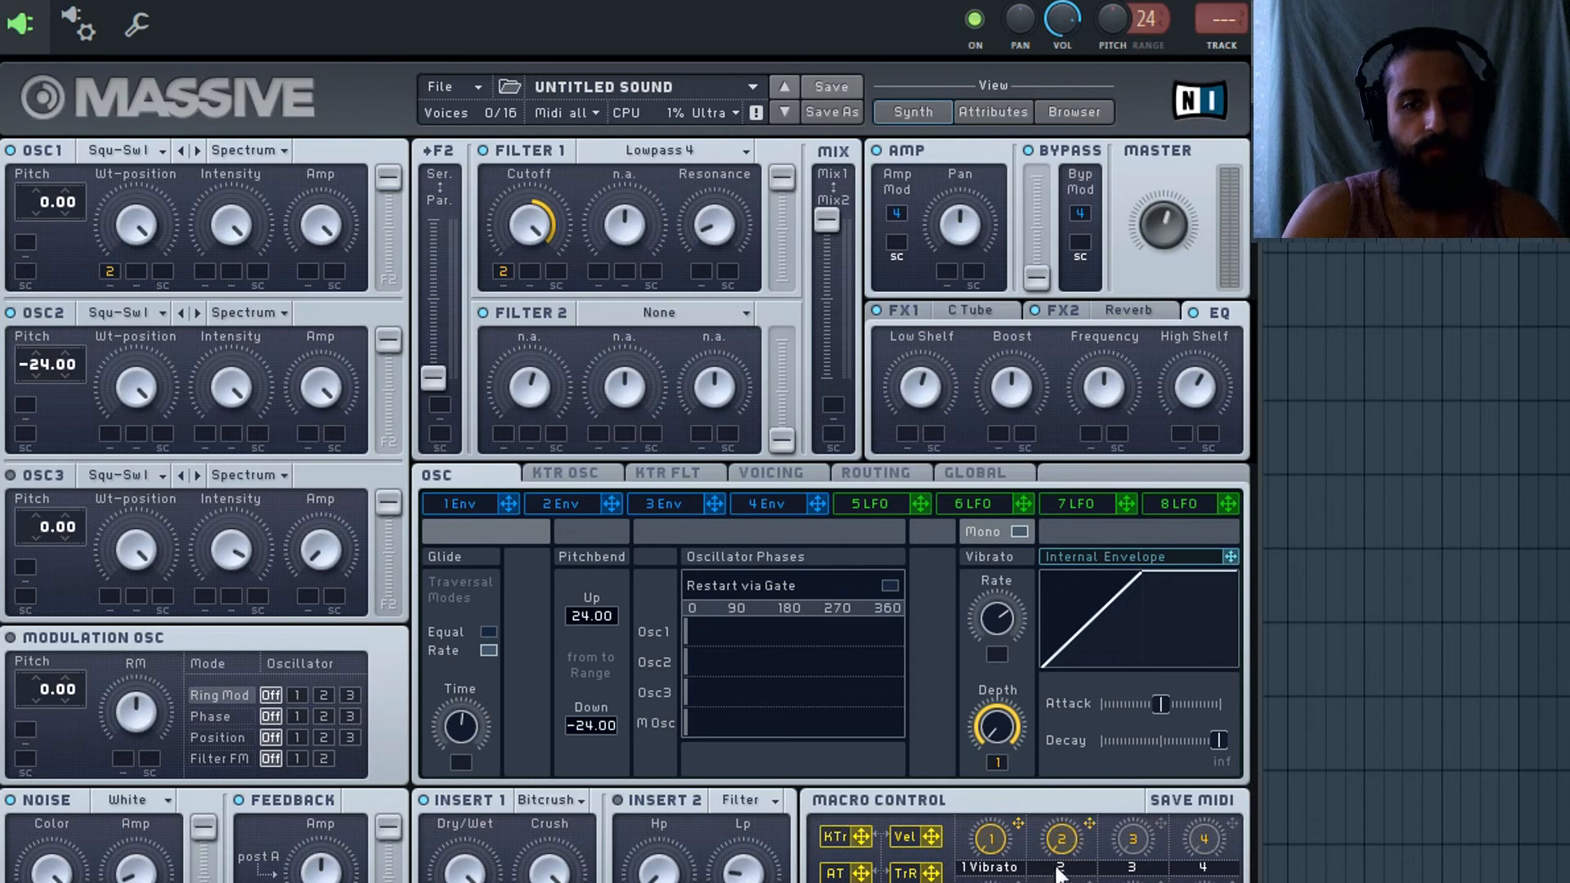
pyautogui.moveTo(110, 271); pyautogui.dragTo(193, 567)
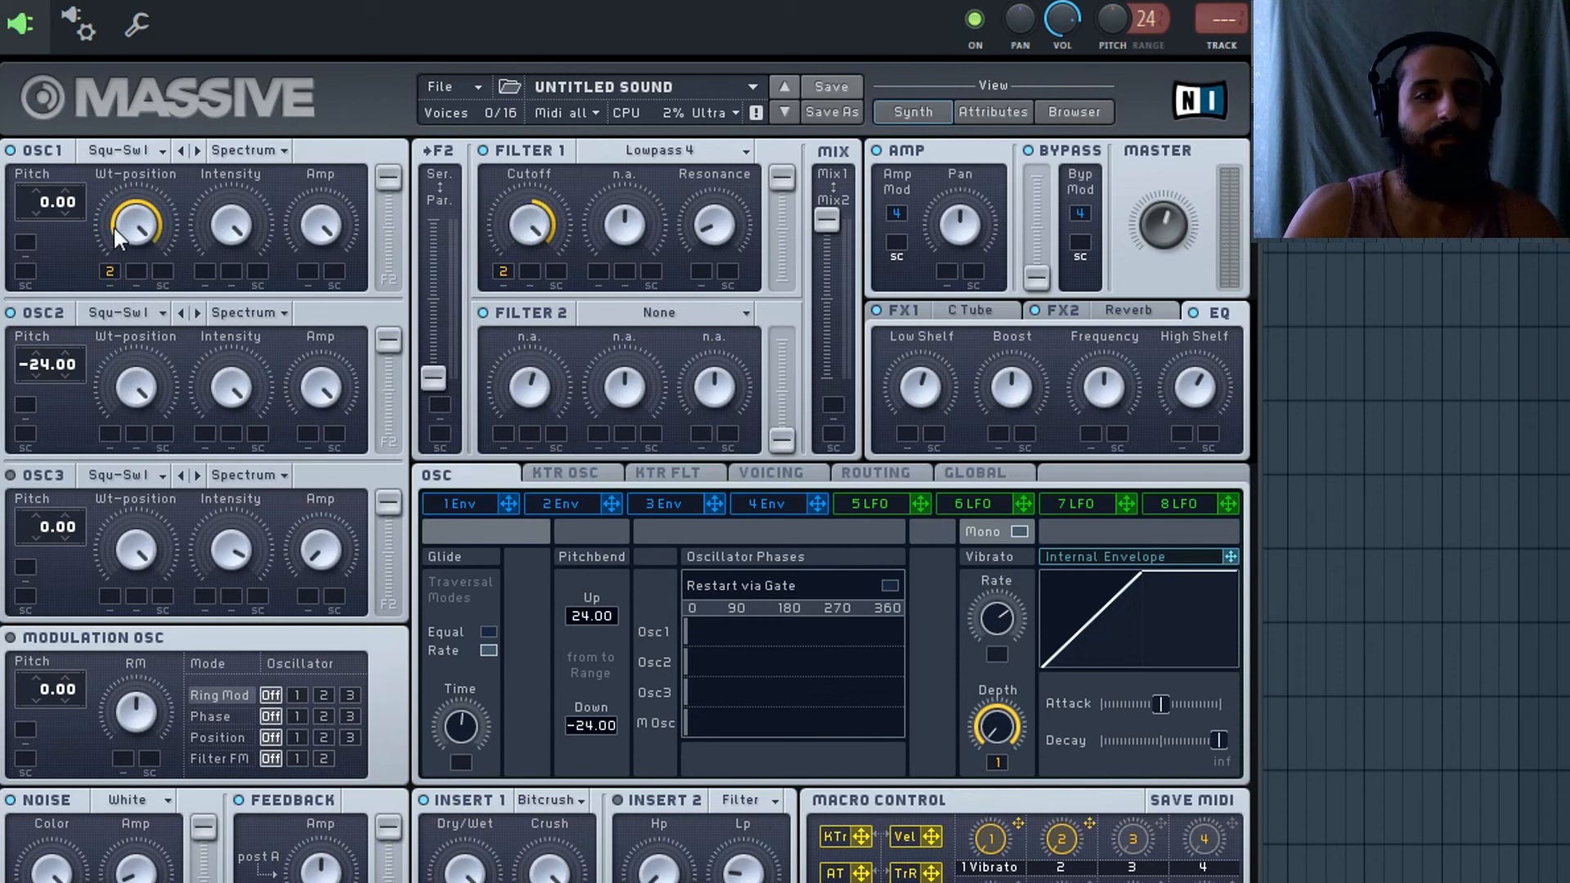
pyautogui.moveTo(1065, 839); pyautogui.dragTo(1071, 777)
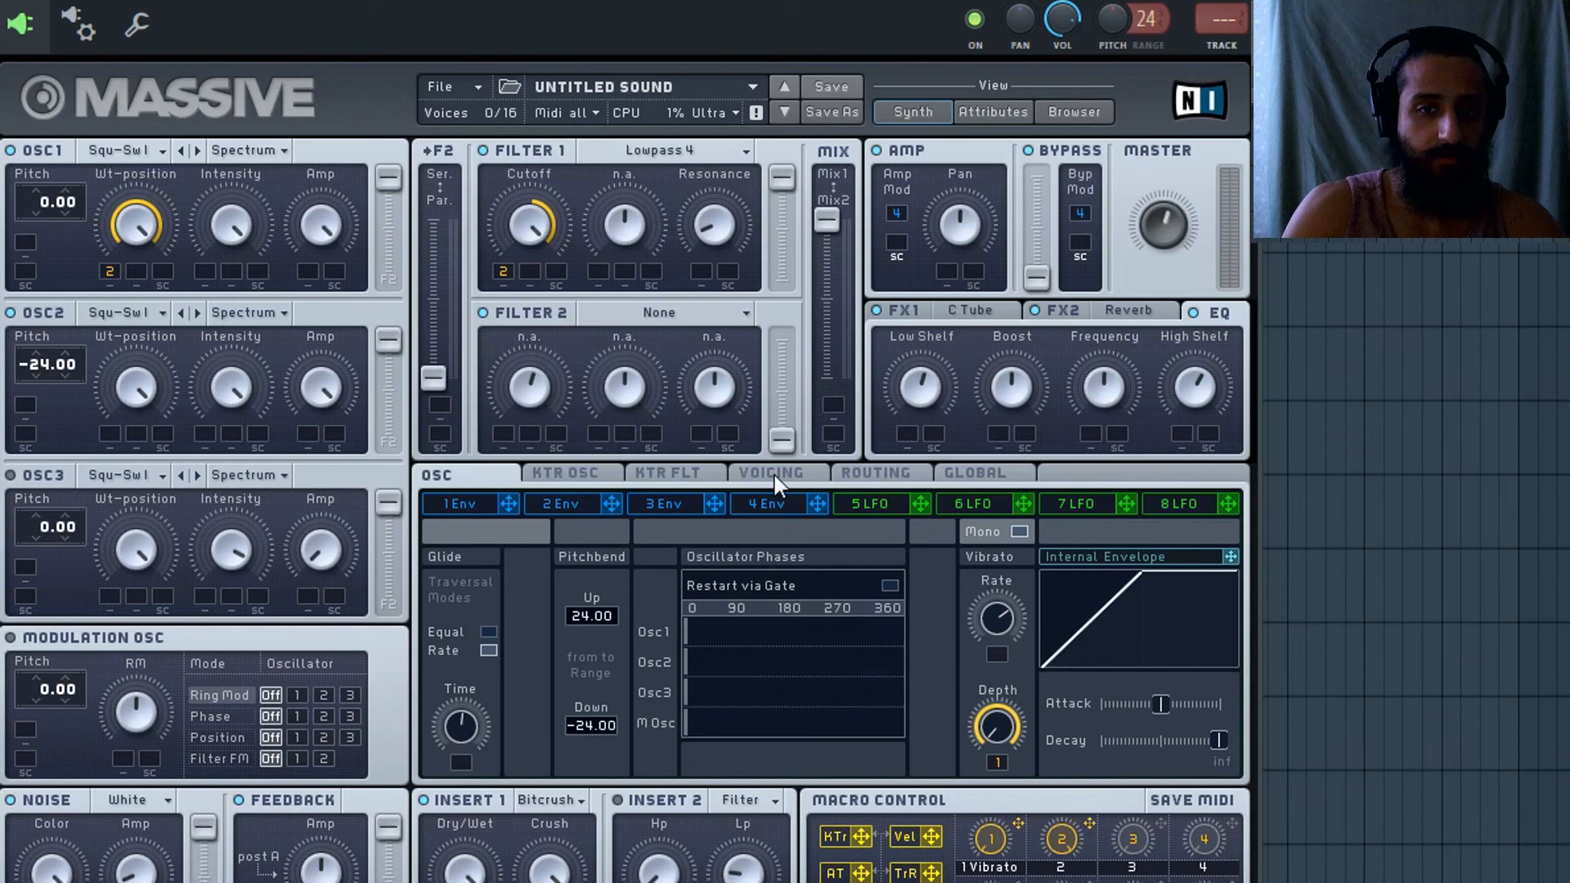
pyautogui.click(767, 505)
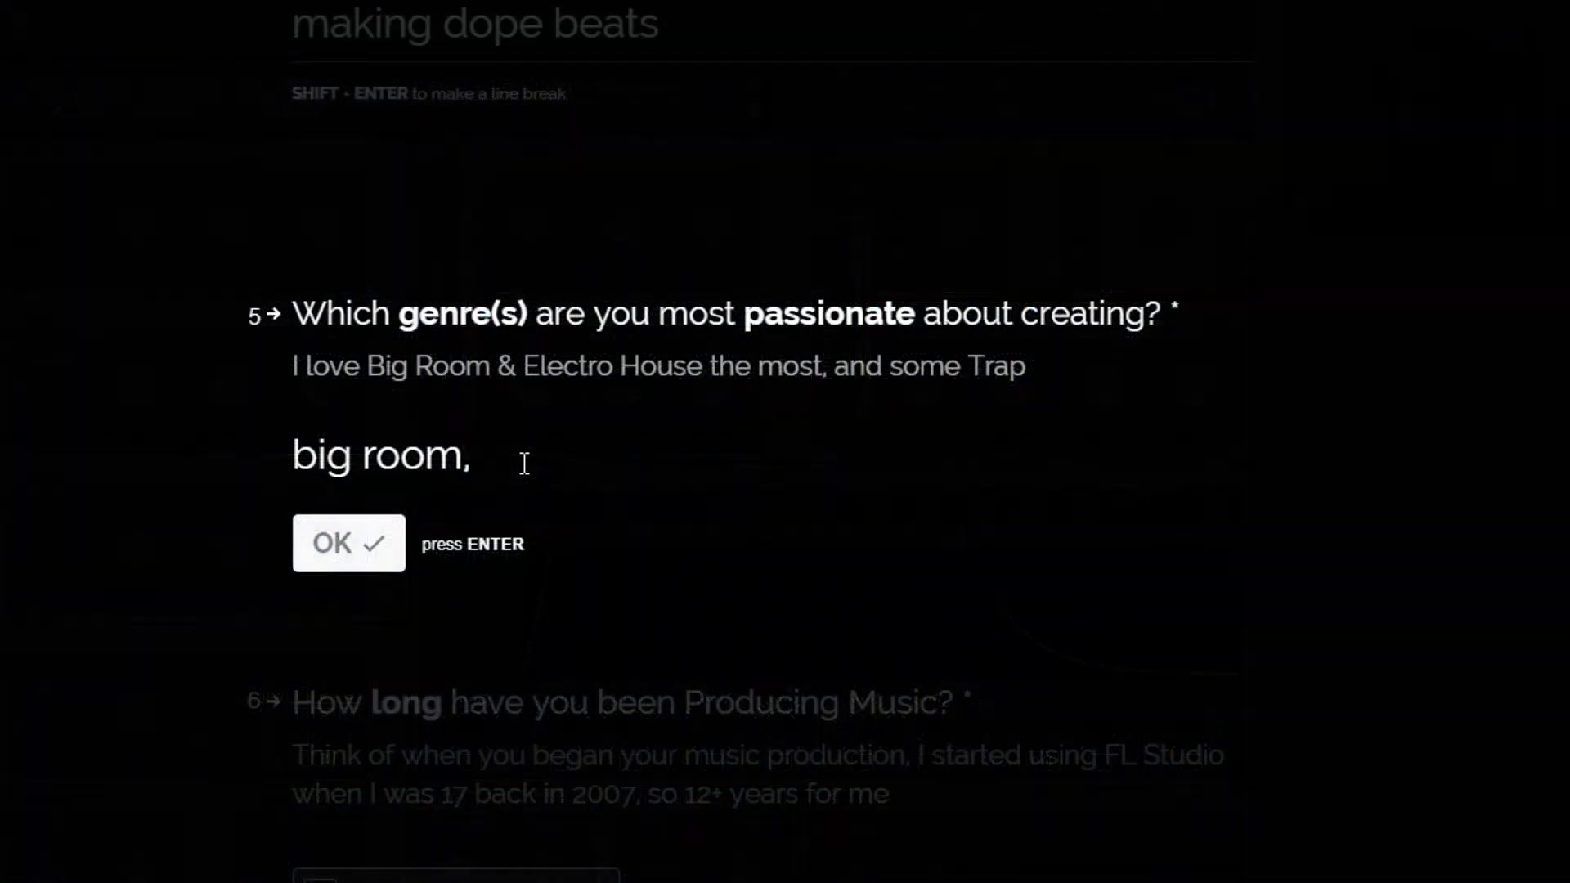
# In the music producer survey, re-enter "big room," as the answer to the favourite genres question.
pyautogui.moveTo(535, 454); pyautogui.dragTo(205, 460)
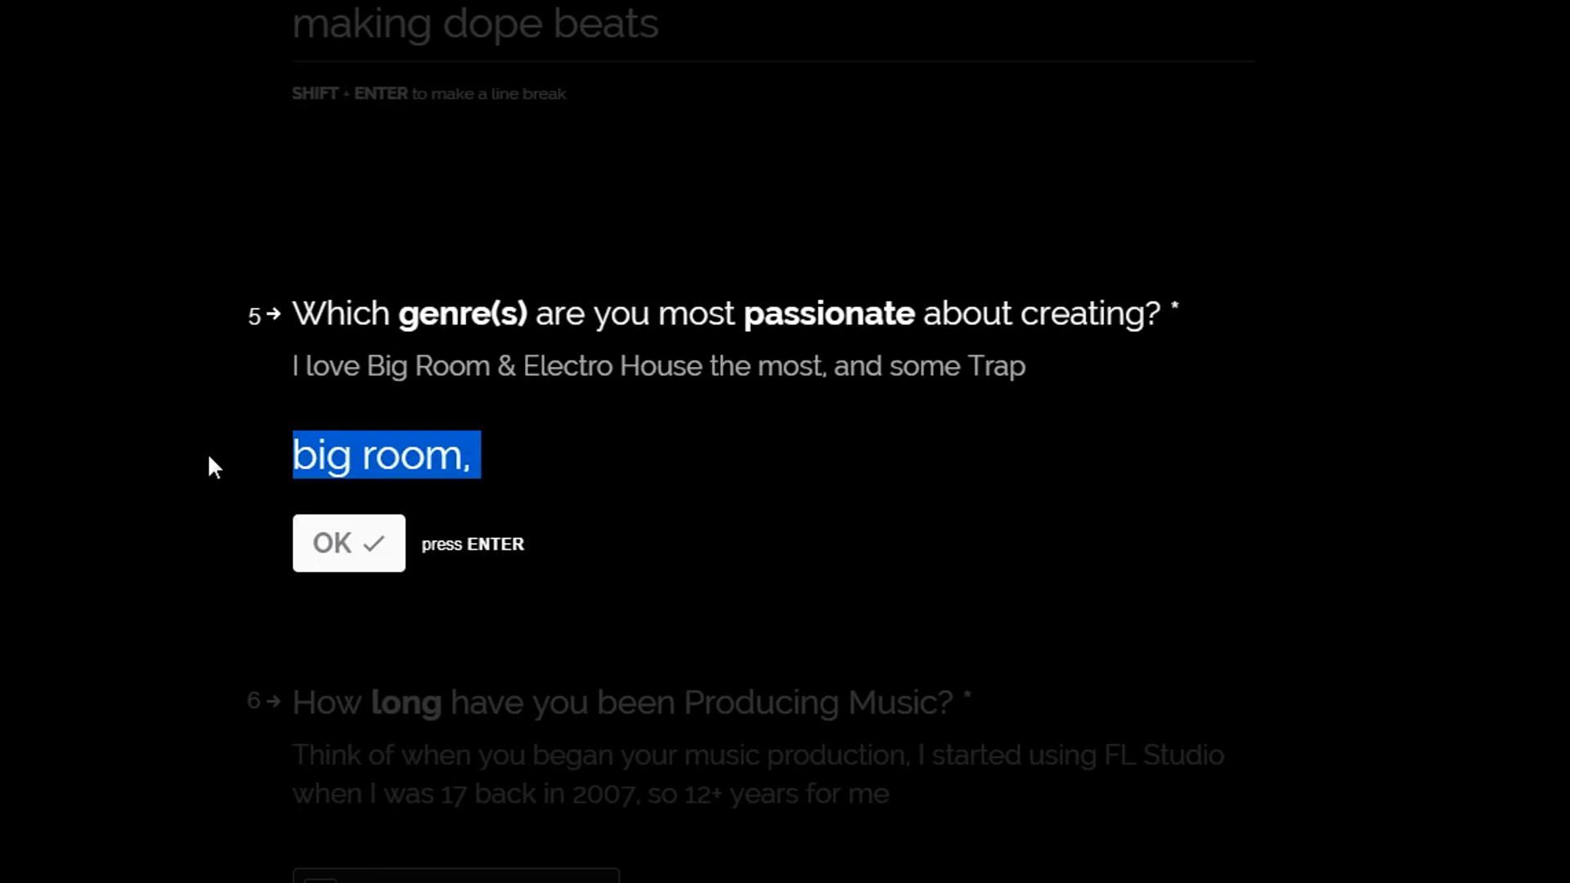
pyautogui.press('BackSpace')
pyautogui.write('big room,')
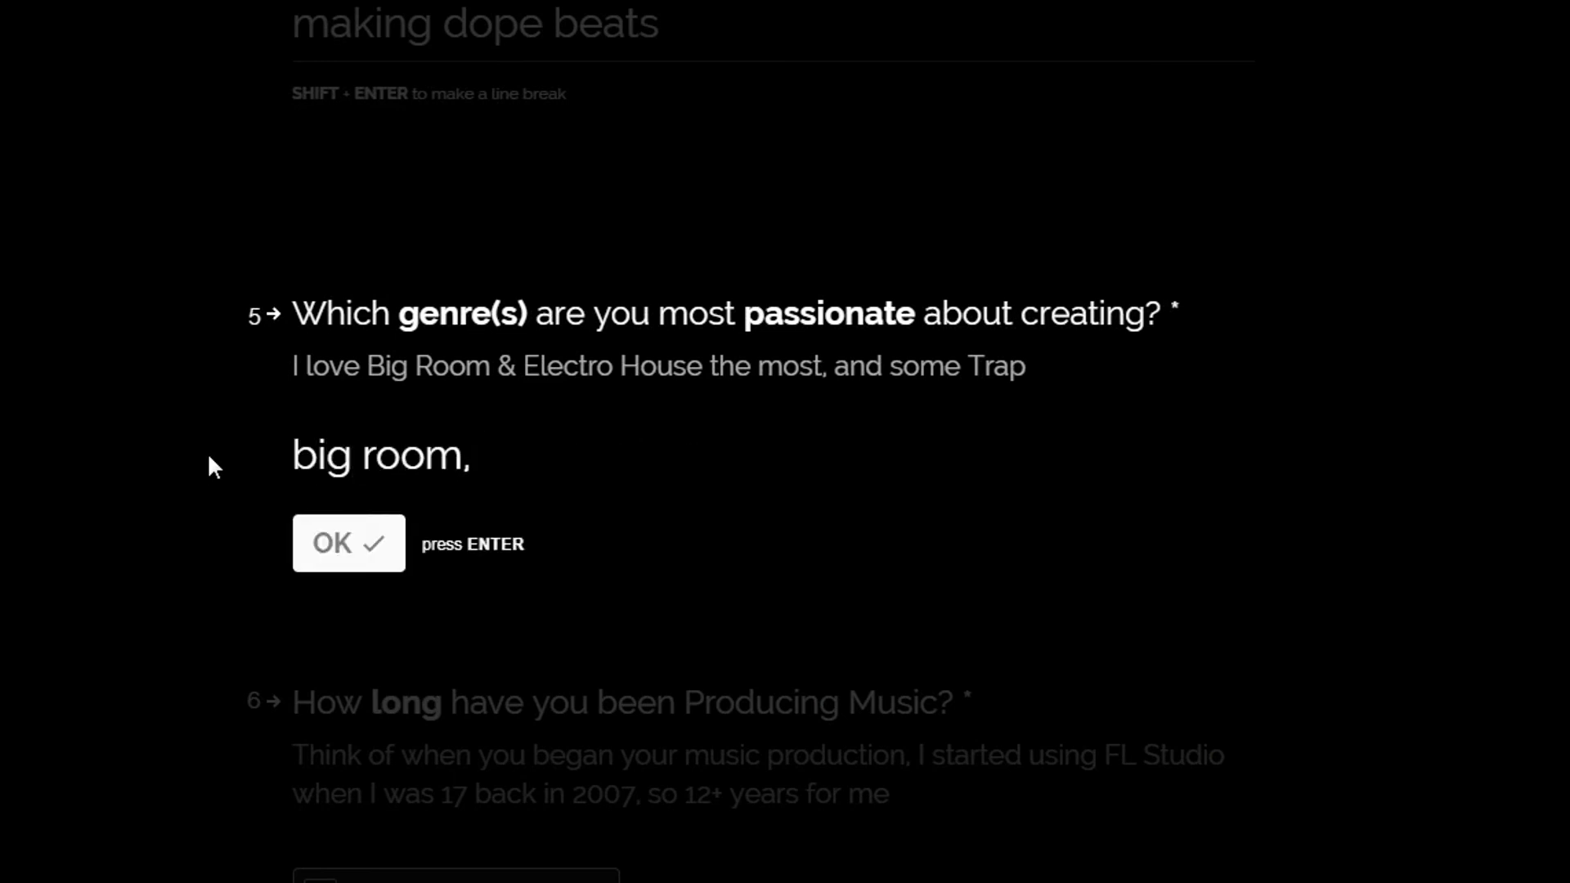
pyautogui.write('ma')
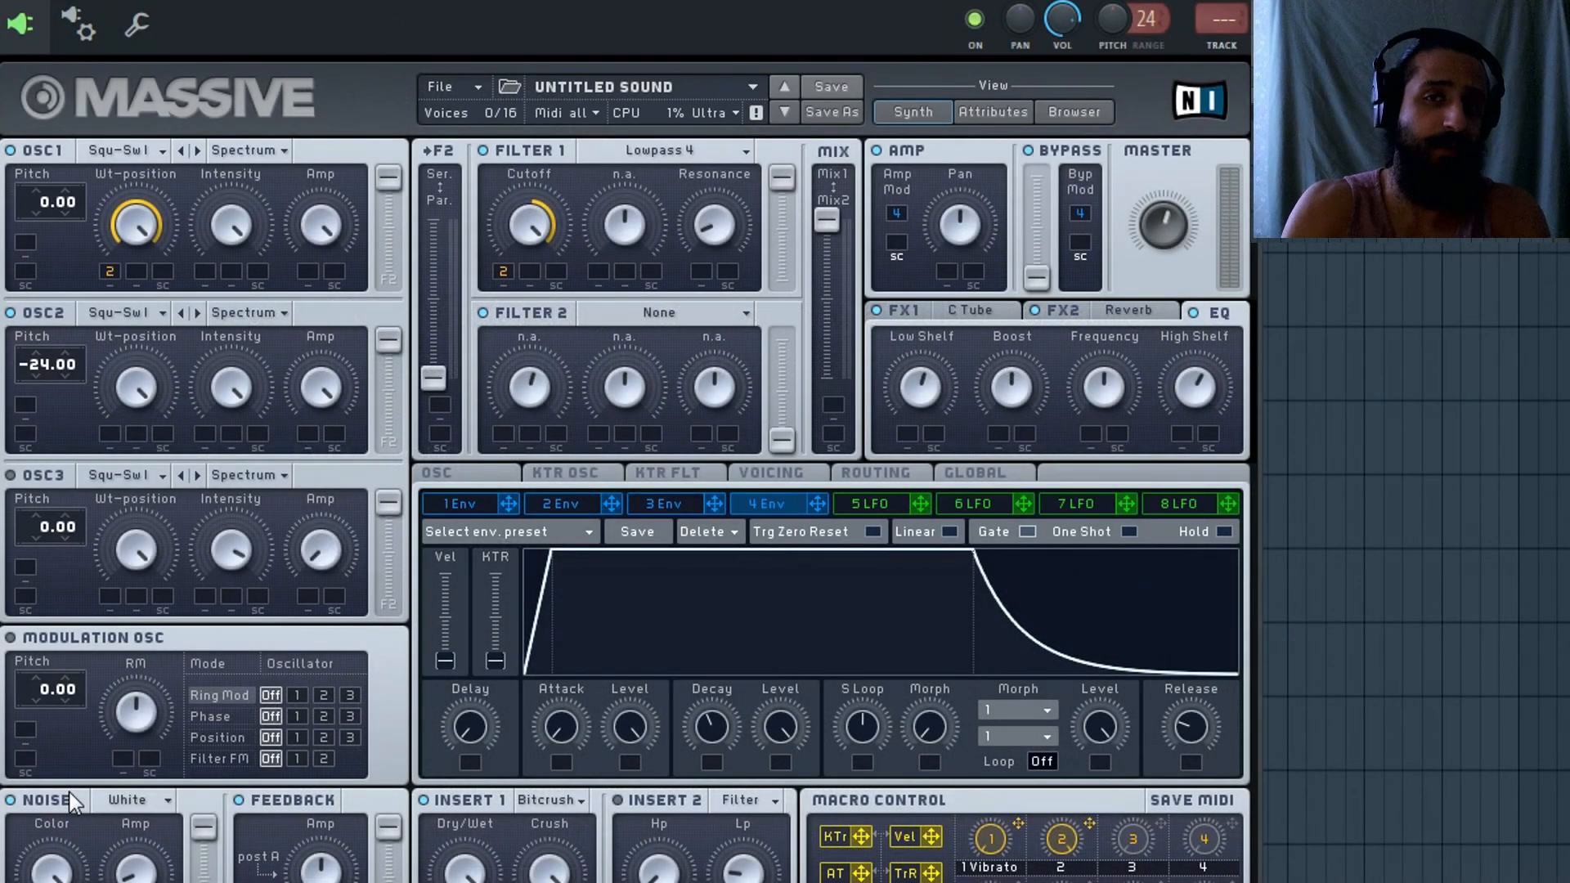